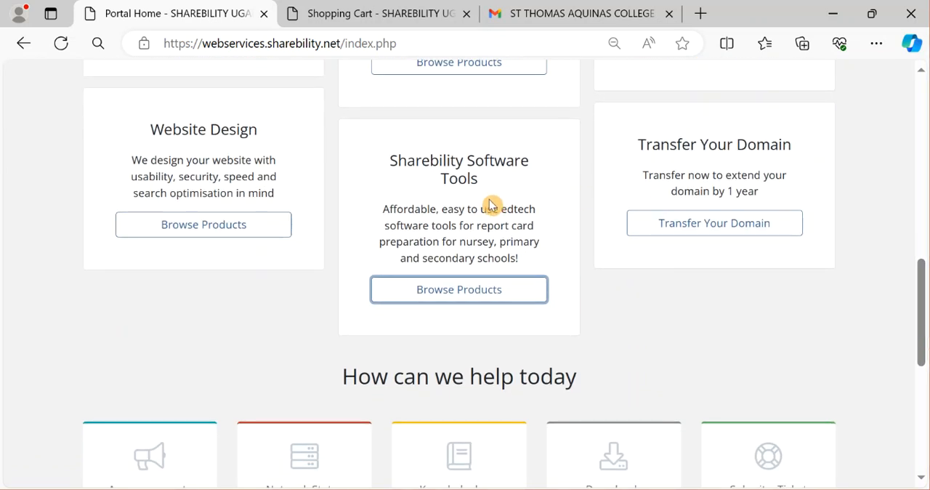
Browse the Sharebility Software Tools category in the web store and look through the listed report systems.
{"action": "left_click", "coordinate": [472, 294]}
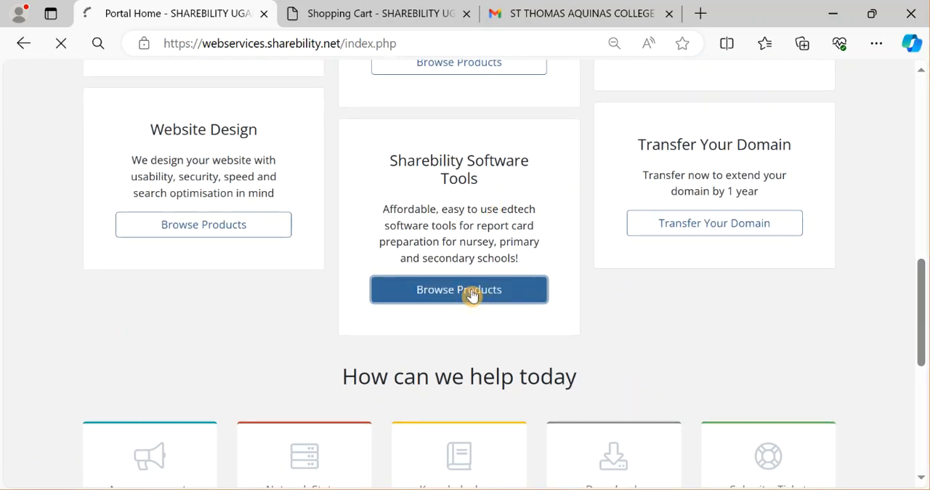
{"action": "left_click", "coordinate": [340, 16]}
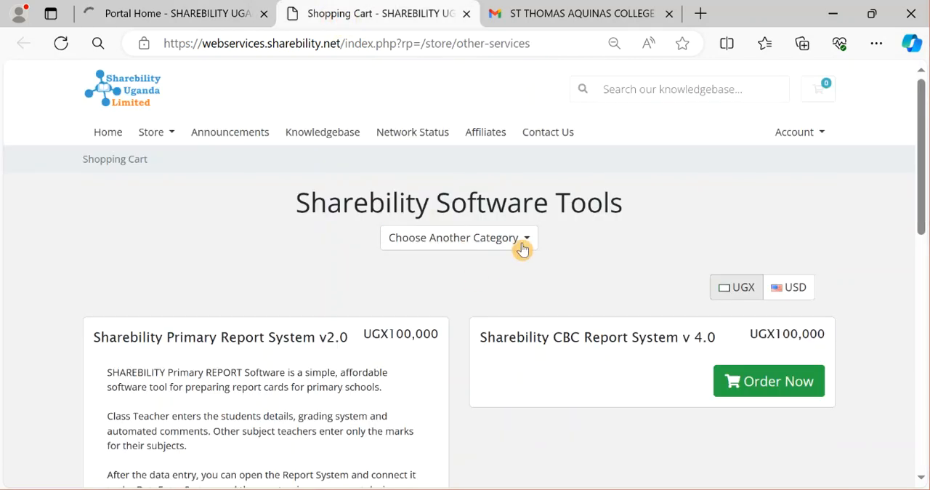
{"action": "left_click_drag", "start_coordinate": [922, 109], "coordinate": [926, 271]}
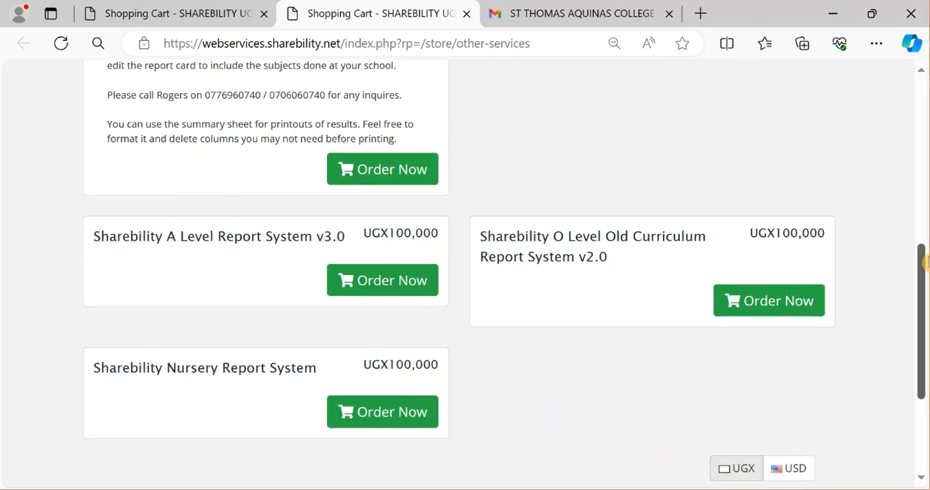
{"action": "left_click_drag", "start_coordinate": [923, 266], "coordinate": [916, 87]}
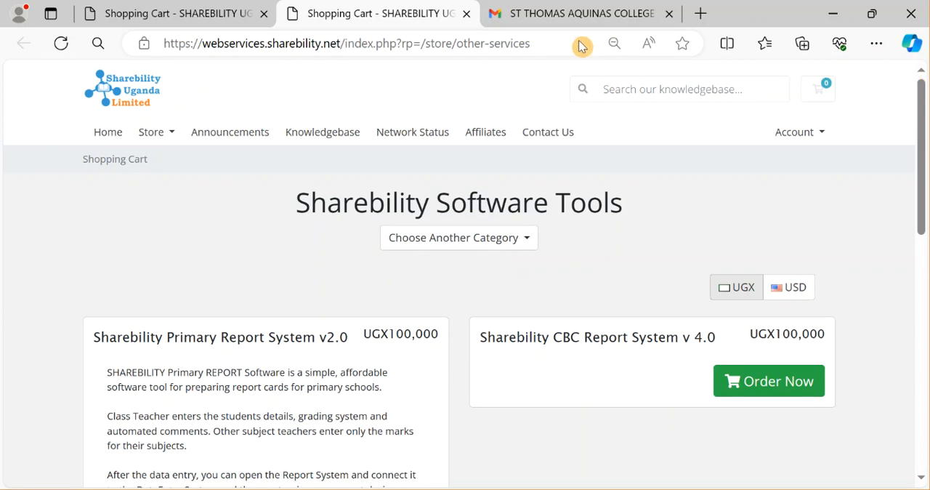
Check the Sharebility CBC Report Software setup email in Gmail, then minimize the browser to show the desktop.
{"action": "left_click", "coordinate": [598, 10]}
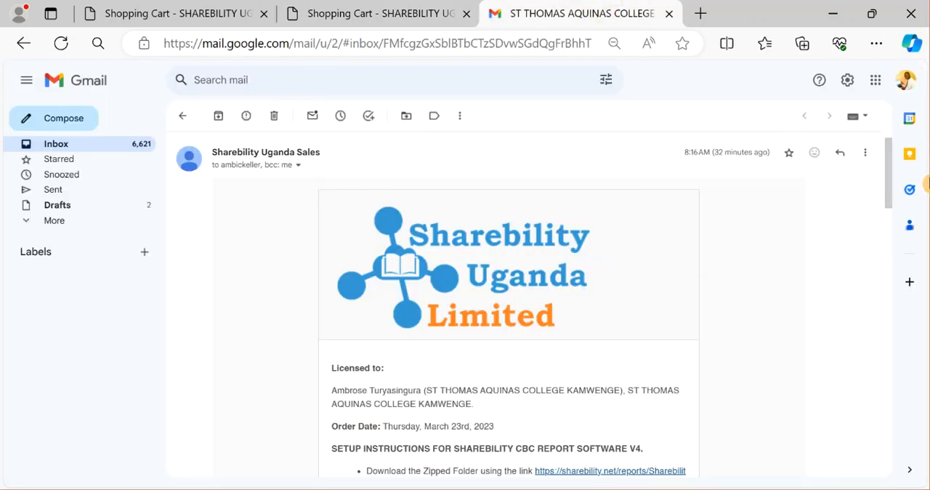
{"action": "left_click_drag", "start_coordinate": [885, 181], "coordinate": [885, 164]}
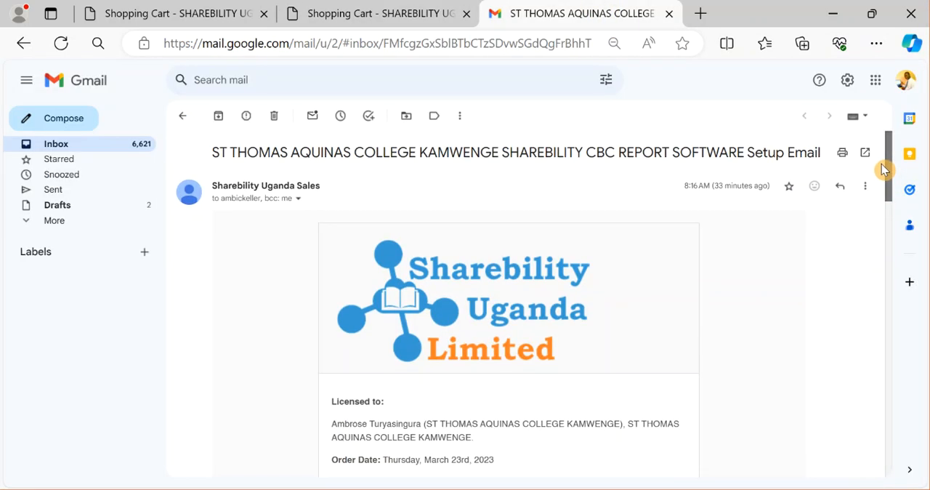
{"action": "left_click", "coordinate": [843, 8]}
Extract SharebilityCBCReportSoftwarev4.0.zip on the desktop into its own SharebilityCBCReportSoftwarev4.0 folder, entering the archive password.
{"action": "left_click", "coordinate": [485, 20]}
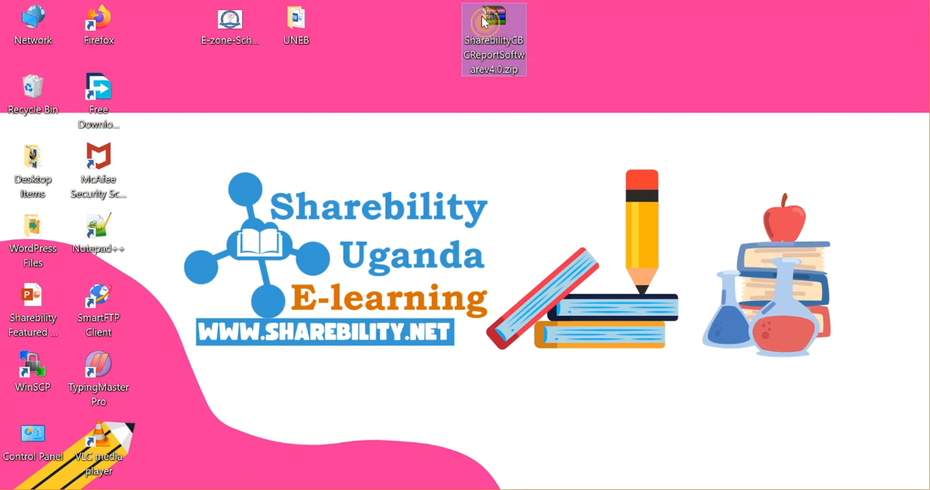
{"action": "right_click", "coordinate": [485, 20]}
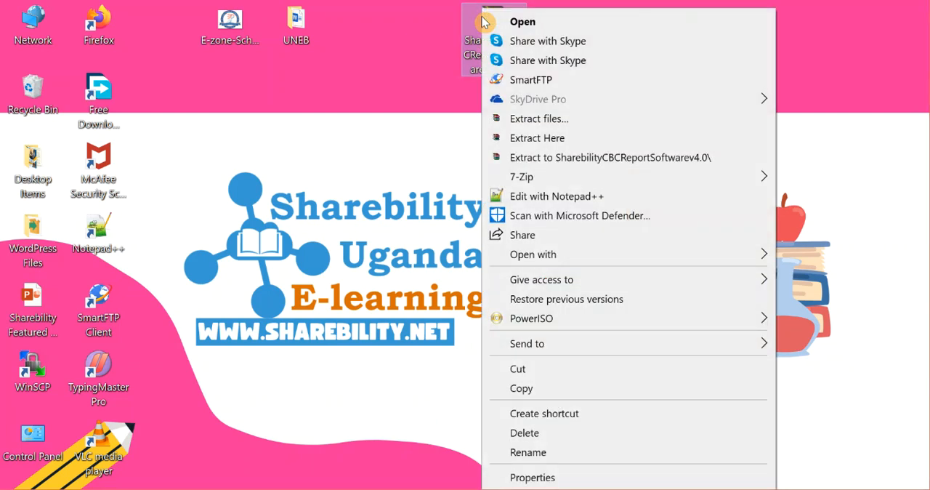
{"action": "left_click", "coordinate": [652, 167]}
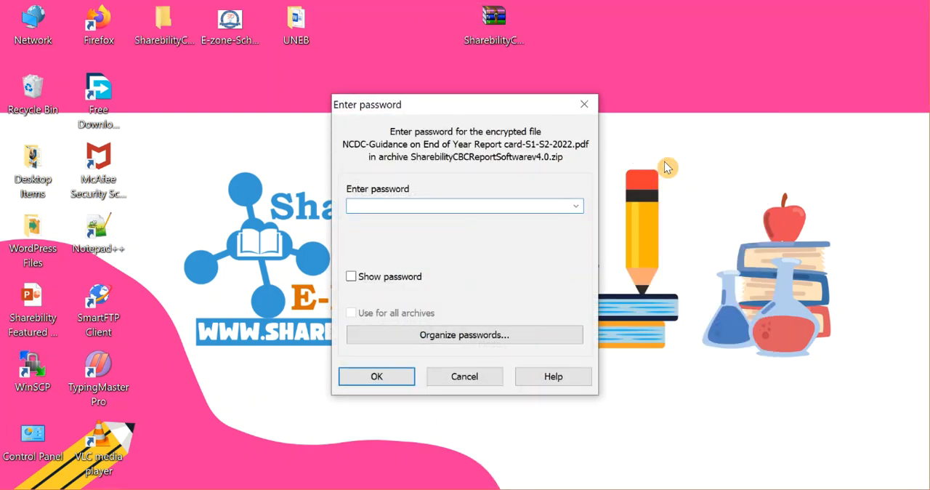
{"action": "key", "text": "Caps_Lock"}
{"action": "type", "text": "•••"}
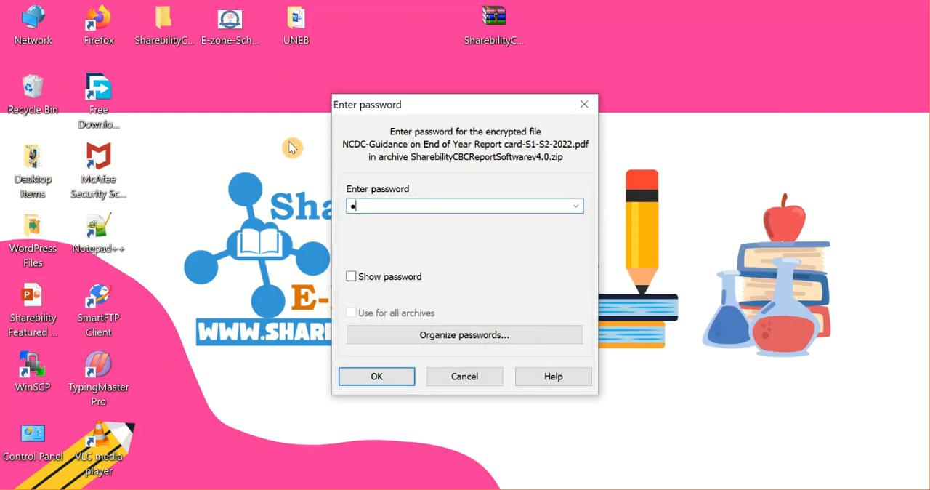
{"action": "type", "text": "•••"}
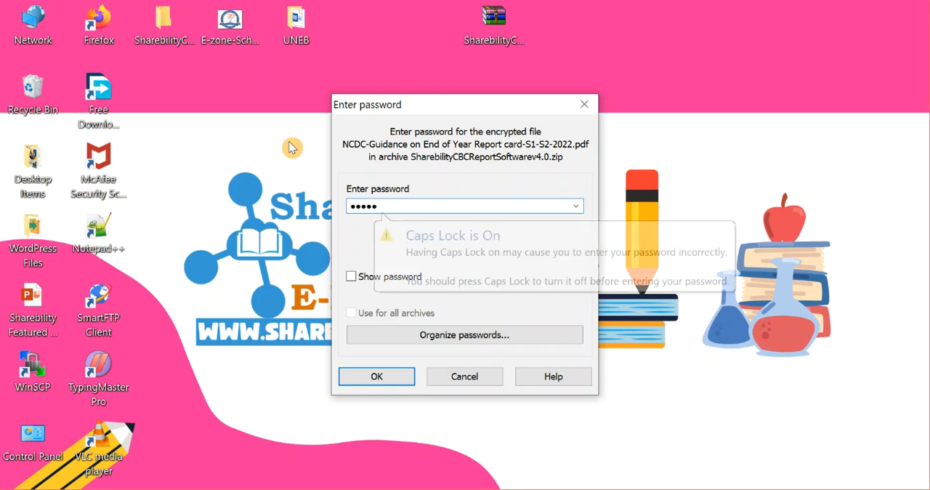
{"action": "key", "text": "Return"}
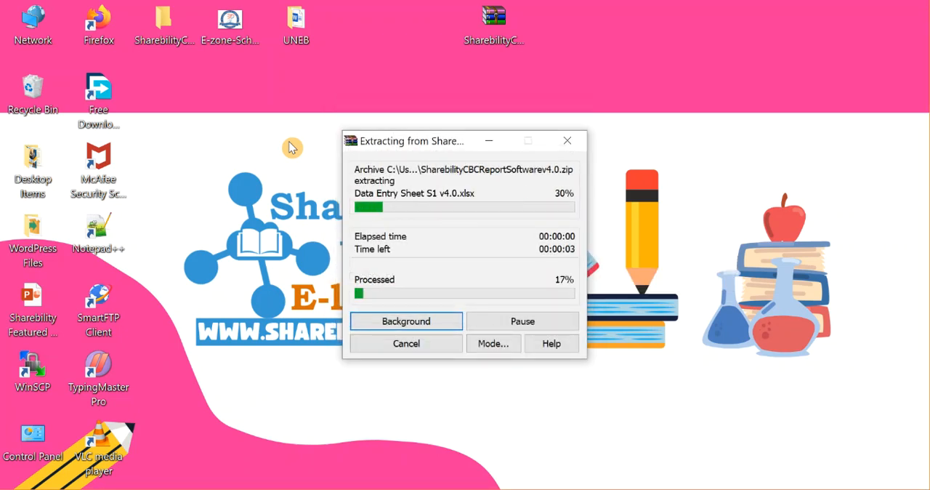
Move the extracted SharebilityCBCReportSoftwarev4.0 folder to the empty desktop area beyond the zip file.
{"action": "left_click", "coordinate": [158, 20]}
{"action": "left_click_drag", "start_coordinate": [158, 20], "coordinate": [665, 35]}
{"action": "left_click", "coordinate": [671, 40]}
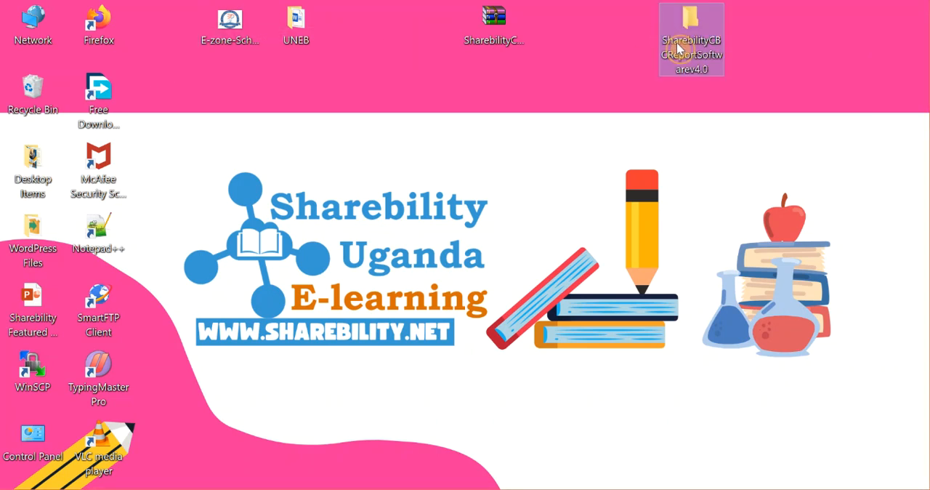
Open the SharebilityCBCReportSoftwarev4.0 folder and widen the Name column to fit the full file names.
{"action": "left_click", "coordinate": [685, 26]}
{"action": "double_click", "coordinate": [684, 26]}
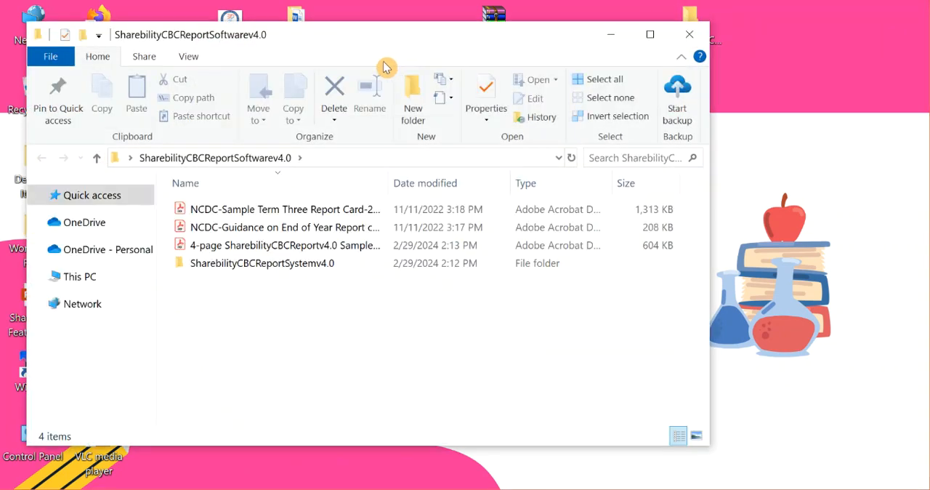
{"action": "double_click", "coordinate": [390, 181]}
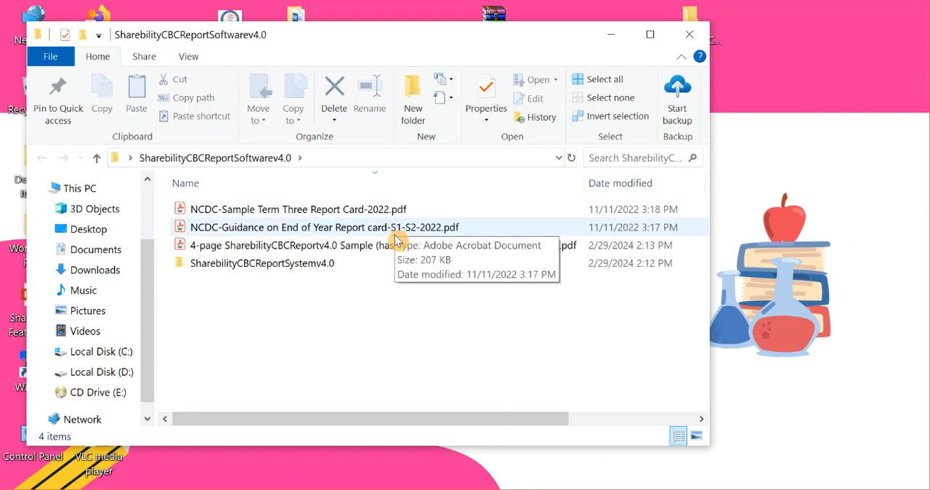
Open NCDC-Sample Term Three Report Card-2022.pdf and hide the All tools pane to show the full page width.
{"action": "left_click", "coordinate": [354, 210]}
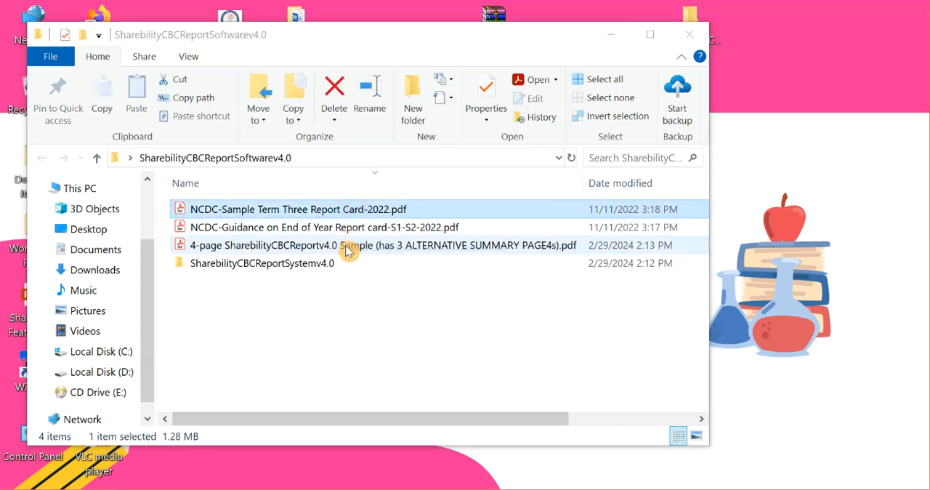
{"action": "key", "text": "Return"}
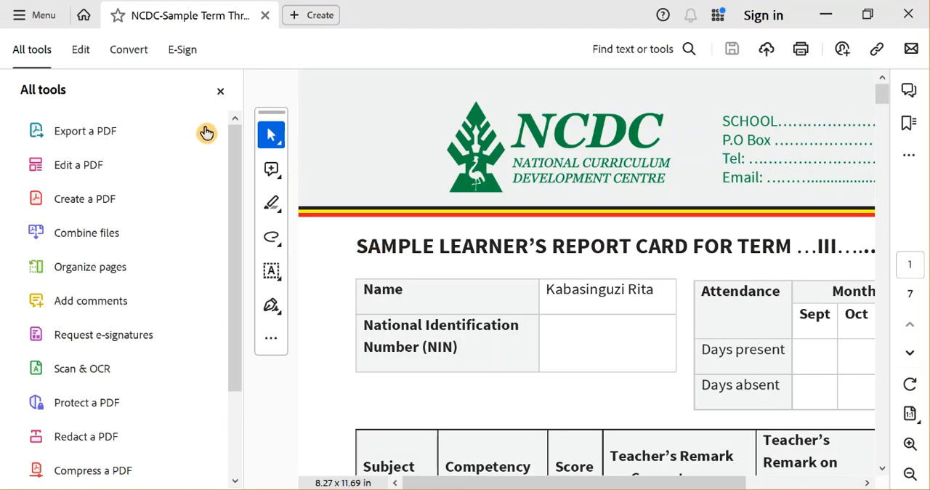
{"action": "left_click", "coordinate": [221, 92]}
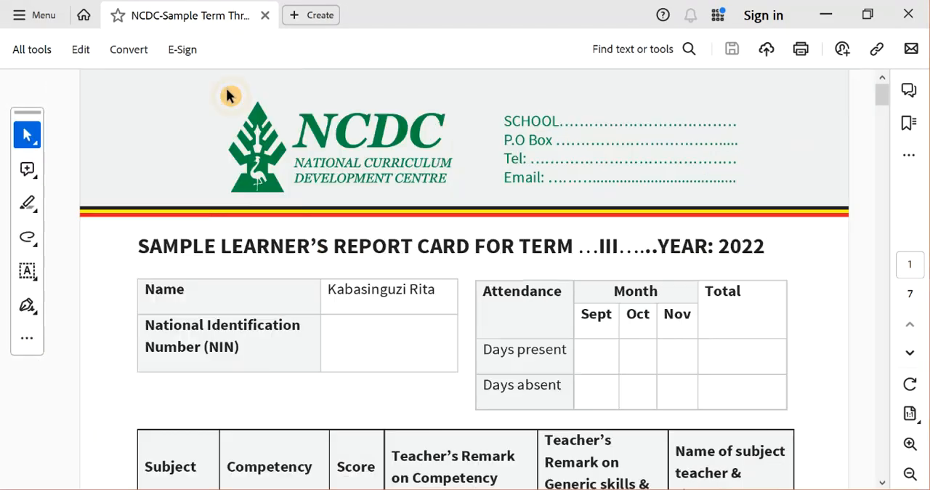
Examine the sample report card's learner details, attendance table and subject competency tables on the first pages.
{"action": "scroll", "coordinate": [301, 244], "scroll_direction": "down", "scroll_amount": 5}
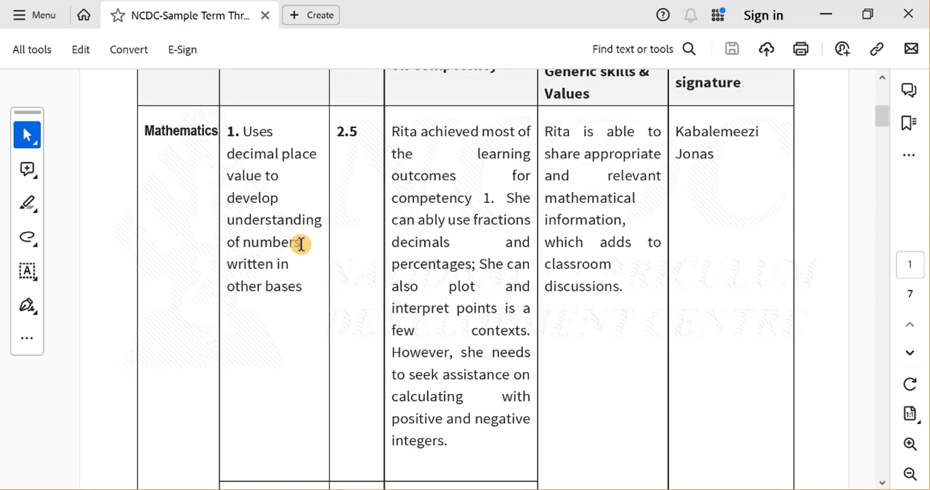
{"action": "scroll", "coordinate": [300, 244], "scroll_direction": "up", "scroll_amount": 5}
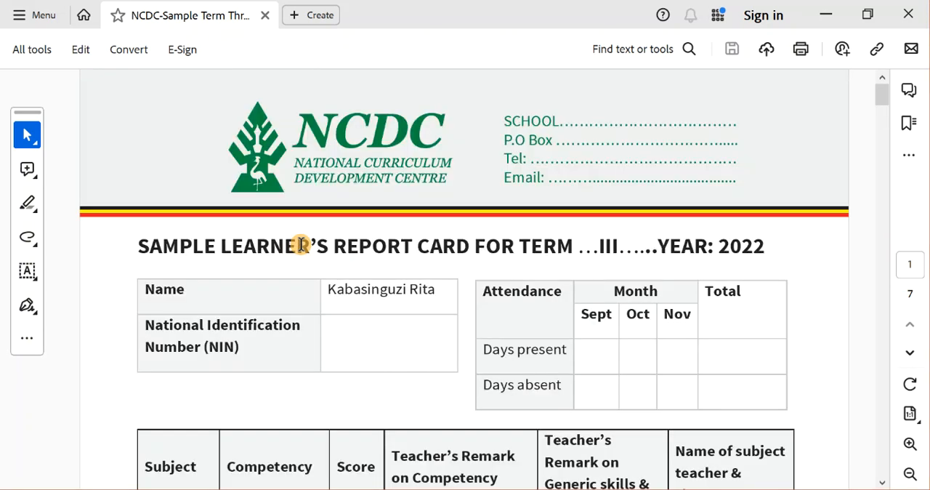
{"action": "scroll", "coordinate": [301, 245], "scroll_direction": "down", "scroll_amount": 5}
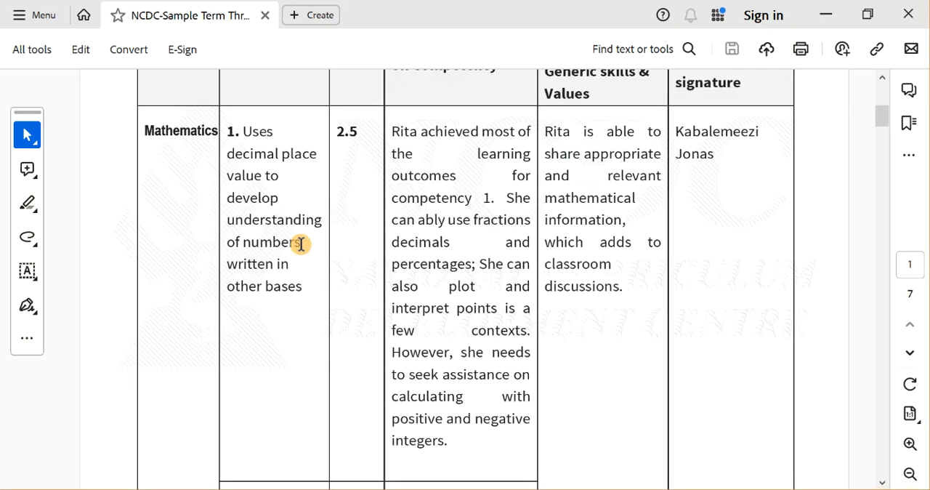
{"action": "scroll", "coordinate": [301, 245], "scroll_direction": "up", "scroll_amount": 5}
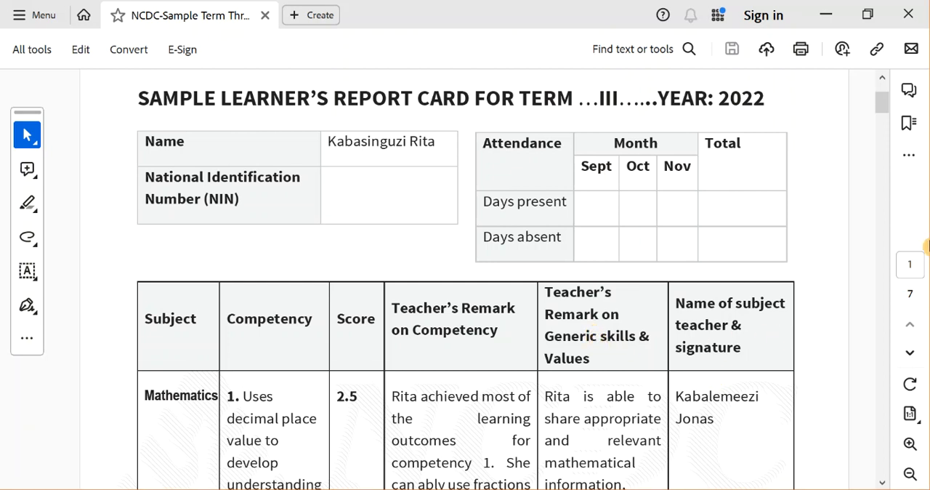
{"action": "scroll", "coordinate": [928, 246], "scroll_direction": "down", "scroll_amount": 10}
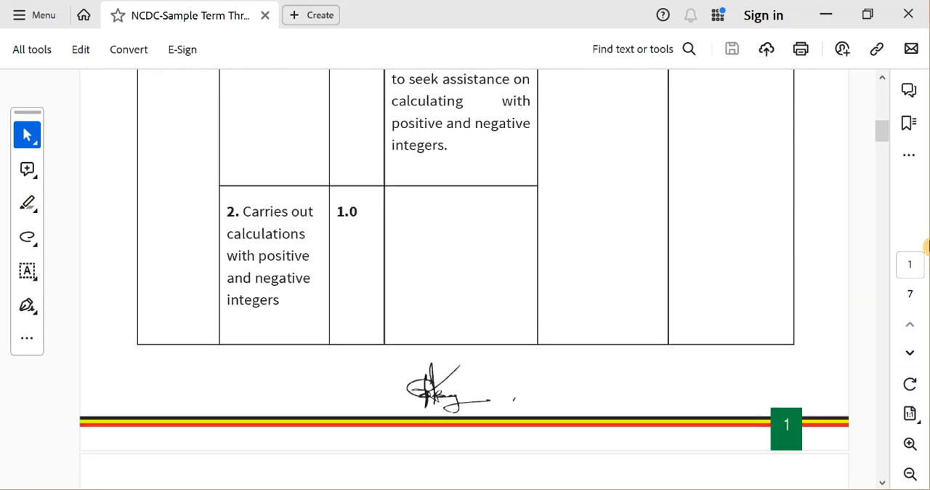
{"action": "scroll", "coordinate": [927, 247], "scroll_direction": "down", "scroll_amount": 10}
{"action": "scroll", "coordinate": [928, 246], "scroll_direction": "down", "scroll_amount": 7}
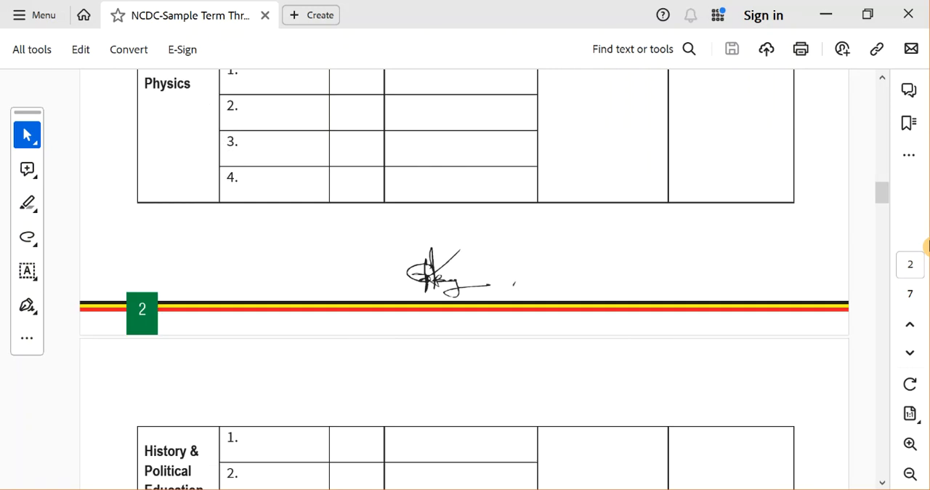
Examine the Games & Sports, Clubs and Projects sections on page 4 of the sample report card.
{"action": "scroll", "coordinate": [927, 246], "scroll_direction": "down", "scroll_amount": 20}
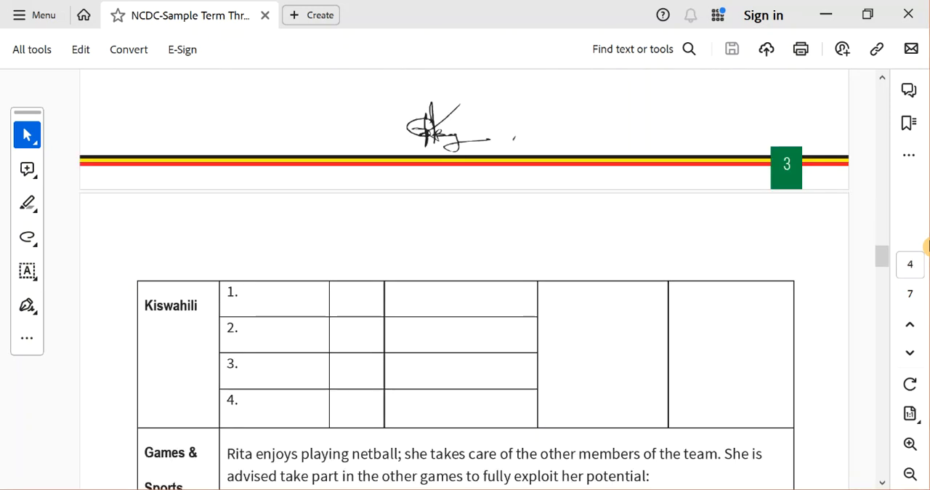
{"action": "scroll", "coordinate": [927, 247], "scroll_direction": "down", "scroll_amount": 5}
{"action": "scroll", "coordinate": [927, 247], "scroll_direction": "up", "scroll_amount": 5}
{"action": "scroll", "coordinate": [927, 247], "scroll_direction": "up", "scroll_amount": 4}
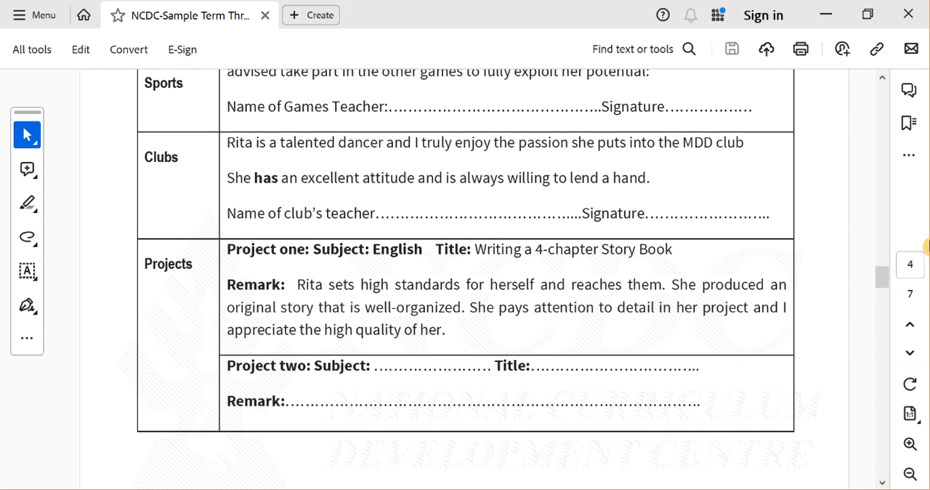
{"action": "scroll", "coordinate": [927, 246], "scroll_direction": "down", "scroll_amount": 3}
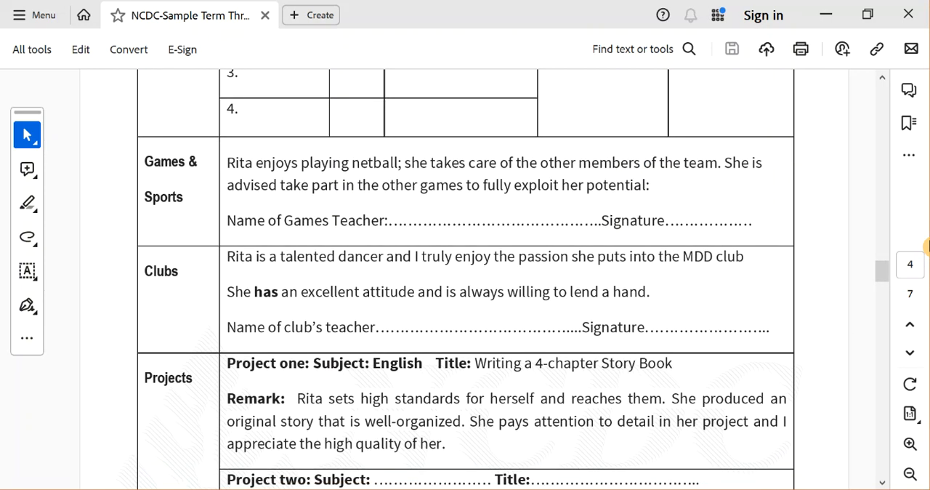
{"action": "scroll", "coordinate": [928, 246], "scroll_direction": "down", "scroll_amount": 1}
{"action": "scroll", "coordinate": [927, 246], "scroll_direction": "down", "scroll_amount": 15}
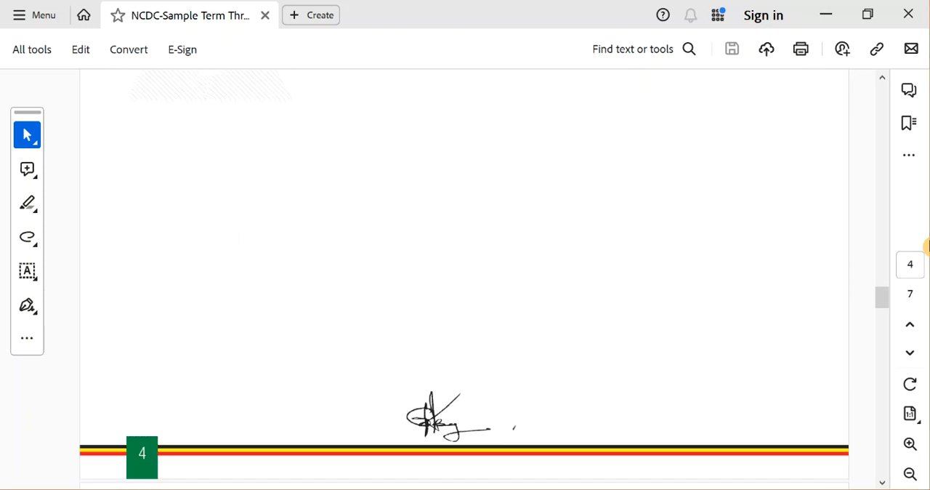
Review the term definitions, Summary of End of Year Performance and grade descriptors on pages 5 to 7, then close the PDF.
{"action": "scroll", "coordinate": [927, 246], "scroll_direction": "down", "scroll_amount": 11}
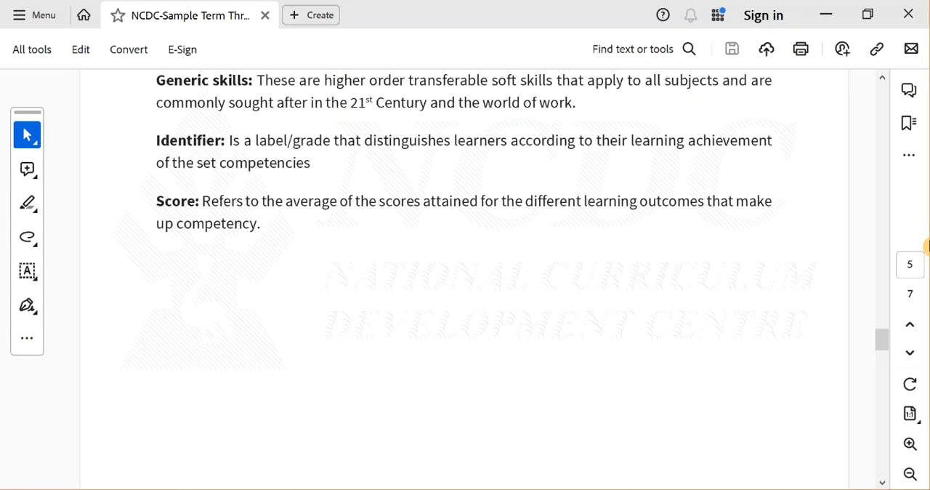
{"action": "scroll", "coordinate": [927, 247], "scroll_direction": "down", "scroll_amount": 10}
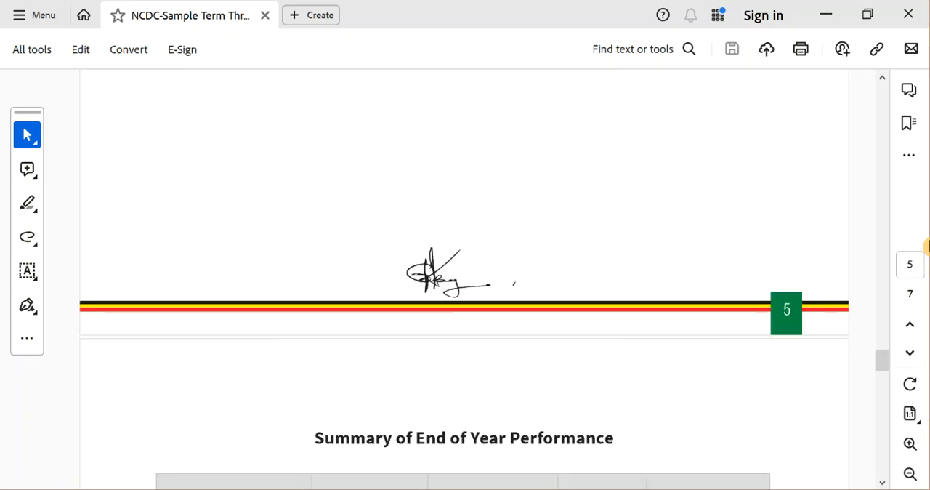
{"action": "scroll", "coordinate": [928, 247], "scroll_direction": "down", "scroll_amount": 9}
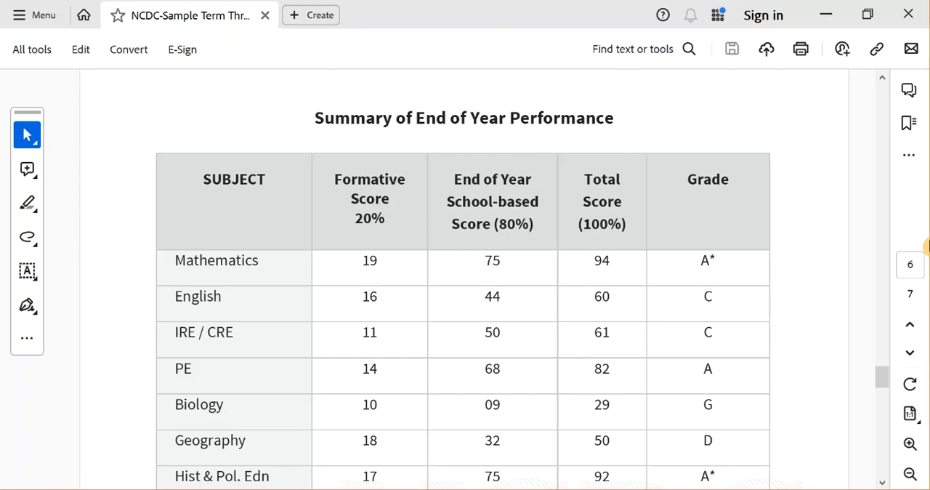
{"action": "scroll", "coordinate": [465, 291], "scroll_direction": "down", "scroll_amount": 10}
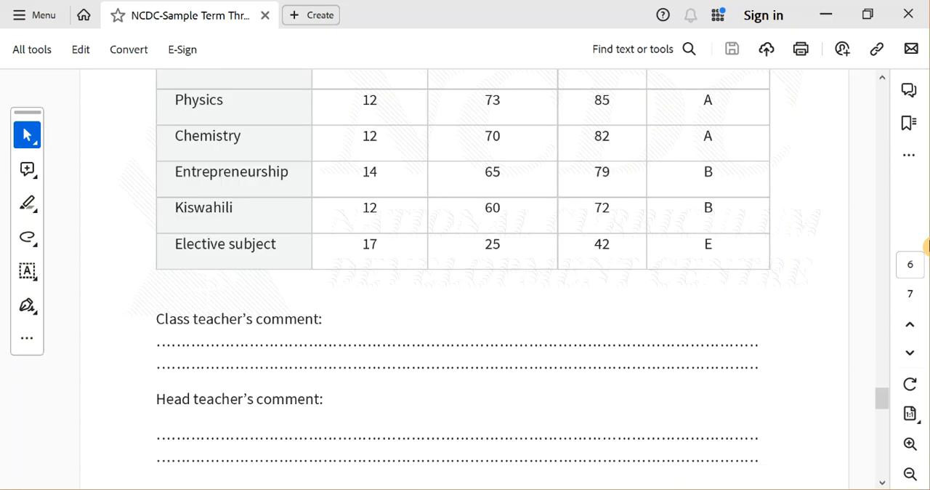
{"action": "scroll", "coordinate": [465, 290], "scroll_direction": "down", "scroll_amount": 10}
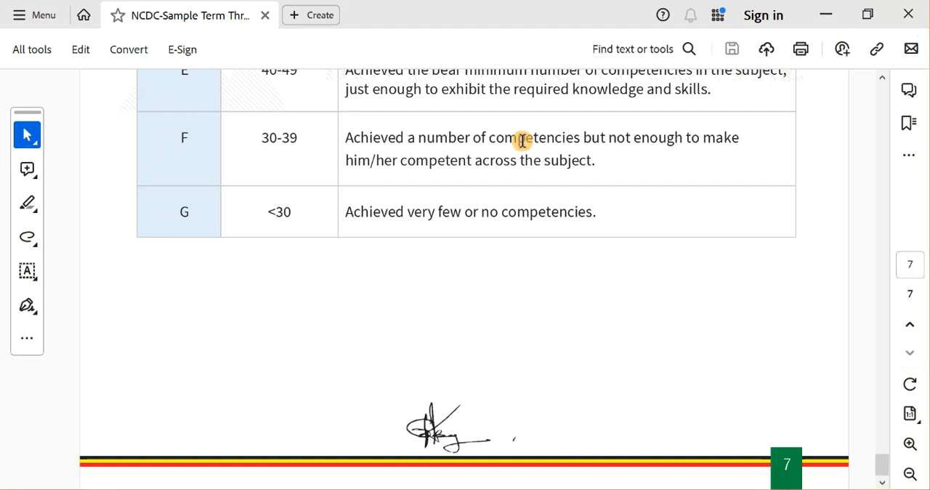
{"action": "left_click", "coordinate": [901, 17]}
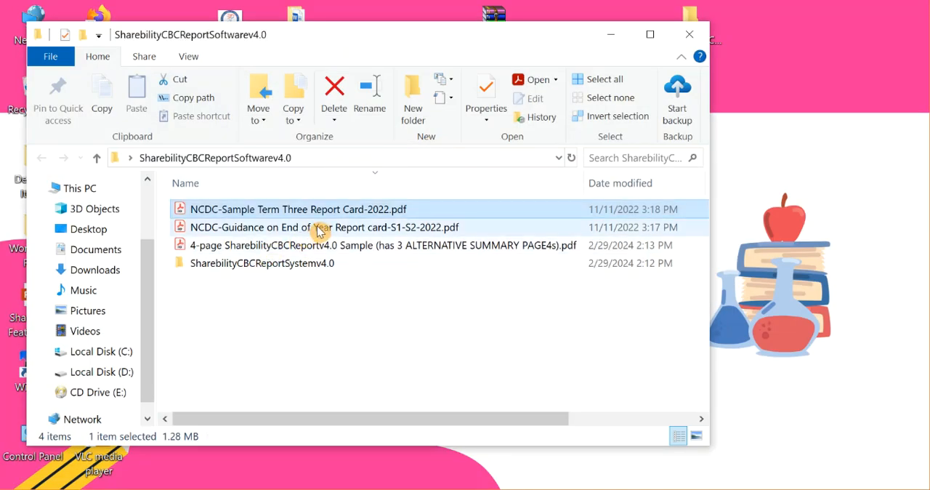
Open the 4-page SharebilityCBCReportv4.0 Sample PDF and hide the All tools pane to show the full page width.
{"action": "left_click", "coordinate": [295, 250]}
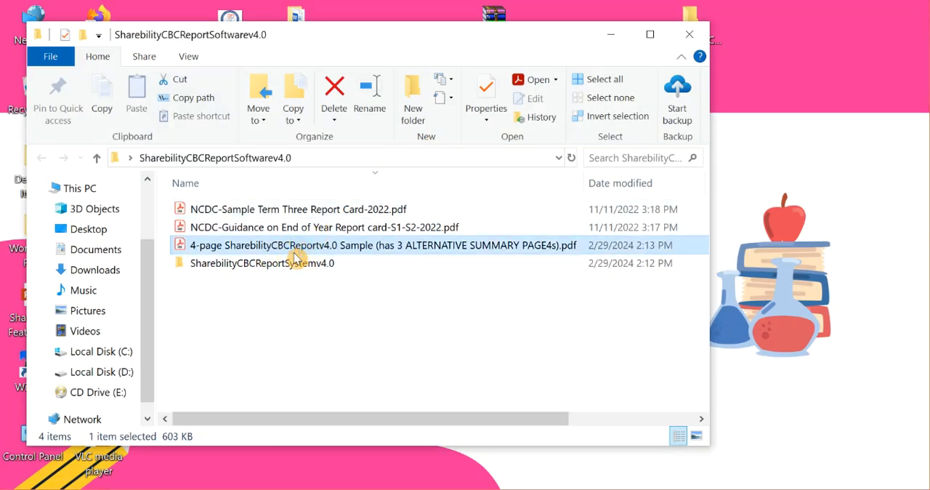
{"action": "double_click", "coordinate": [296, 250]}
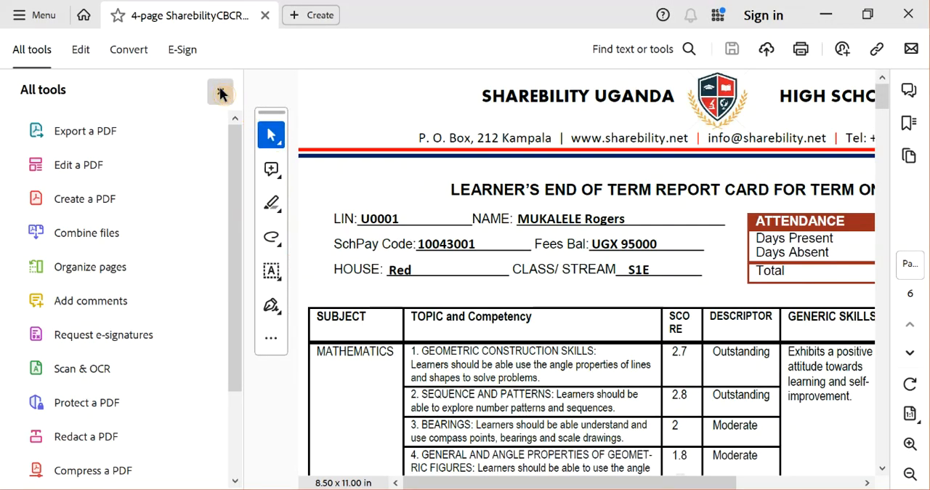
{"action": "left_click", "coordinate": [222, 94]}
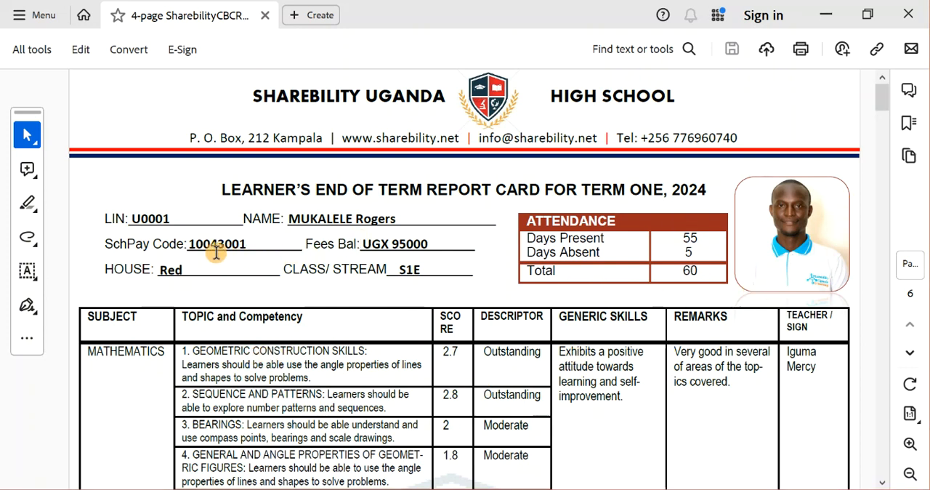
Examine the SchPay code, fees balance and learner photo in the header of the sample report card.
{"action": "left_click_drag", "start_coordinate": [121, 245], "coordinate": [259, 240]}
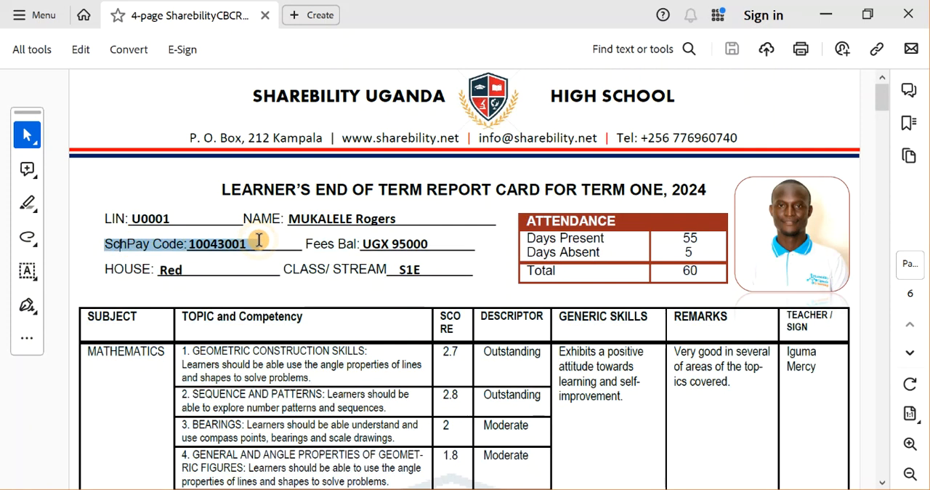
{"action": "left_click", "coordinate": [425, 243]}
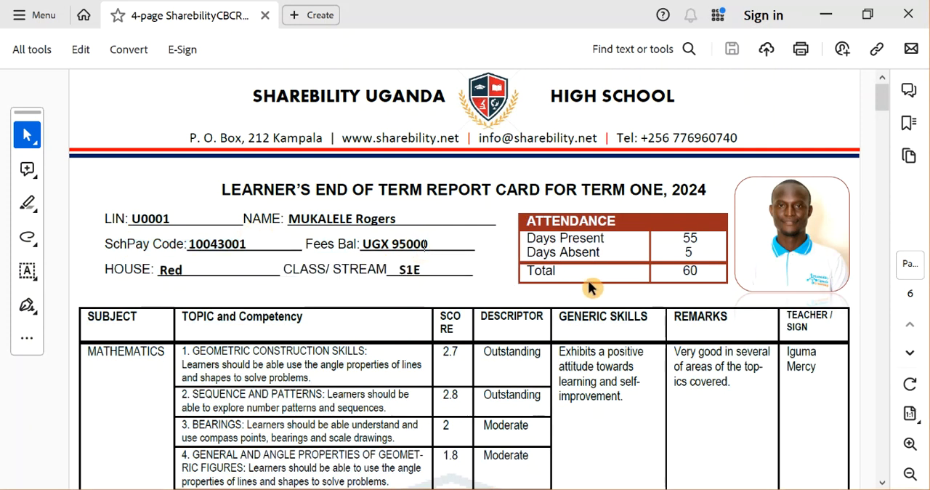
{"action": "left_click", "coordinate": [812, 218]}
{"action": "key", "text": "Escape"}
Review the subject competency tables on the first three pages, from Mathematics to the Other subjects row.
{"action": "scroll", "coordinate": [777, 175], "scroll_direction": "down", "scroll_amount": 5}
{"action": "scroll", "coordinate": [778, 182], "scroll_direction": "down", "scroll_amount": 10}
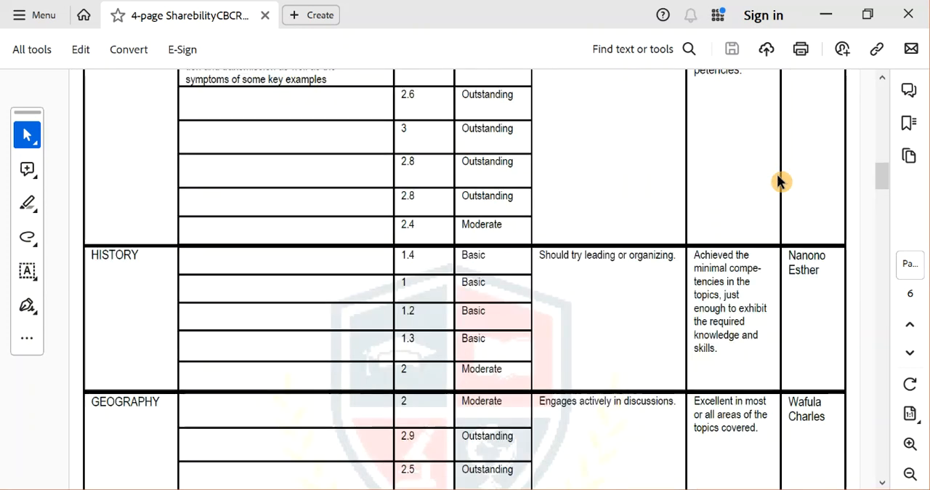
{"action": "scroll", "coordinate": [778, 182], "scroll_direction": "down", "scroll_amount": 5}
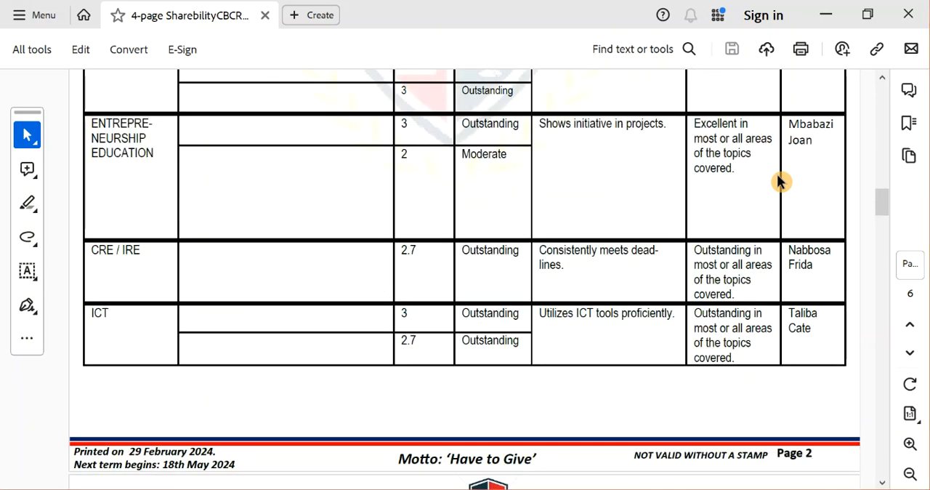
{"action": "scroll", "coordinate": [778, 182], "scroll_direction": "down", "scroll_amount": 5}
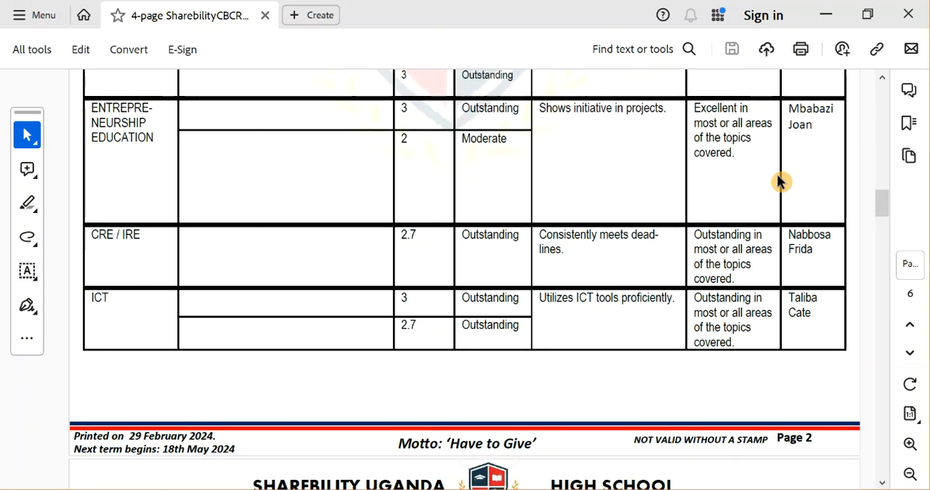
{"action": "scroll", "coordinate": [779, 182], "scroll_direction": "down", "scroll_amount": 6}
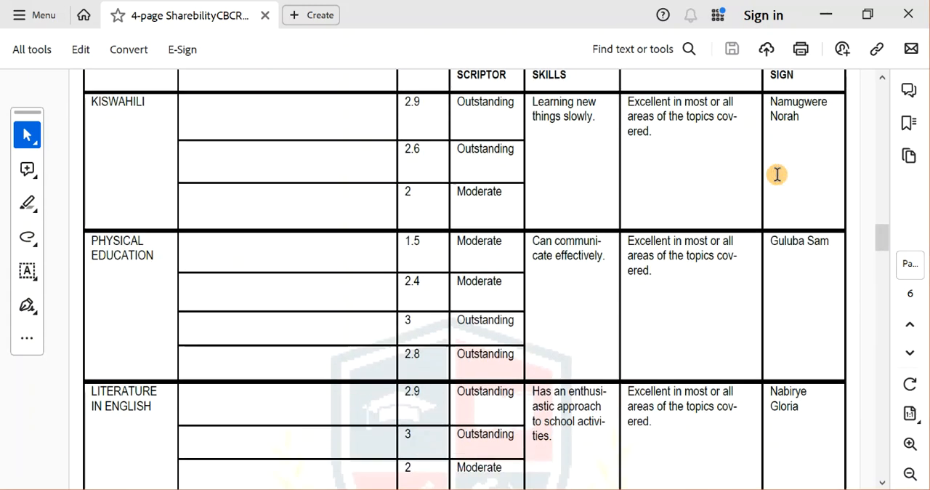
{"action": "scroll", "coordinate": [777, 175], "scroll_direction": "down", "scroll_amount": 5}
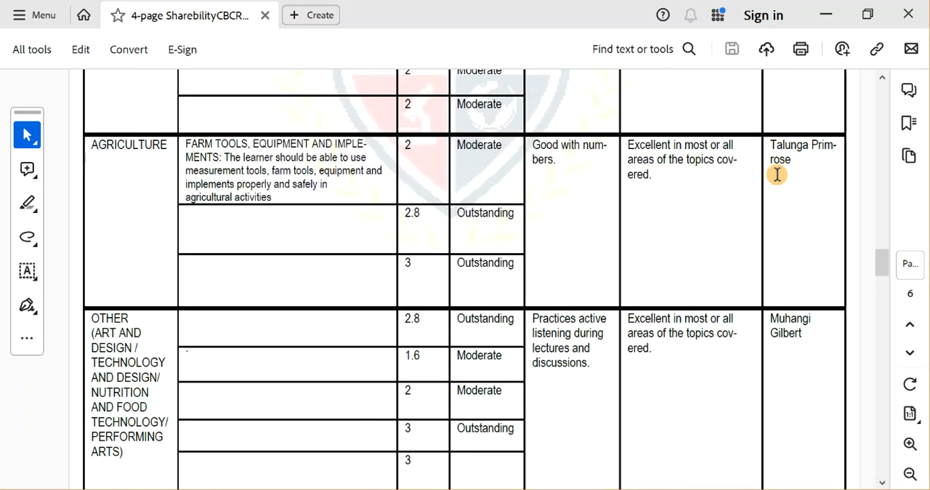
{"action": "scroll", "coordinate": [780, 182], "scroll_direction": "down", "scroll_amount": 2}
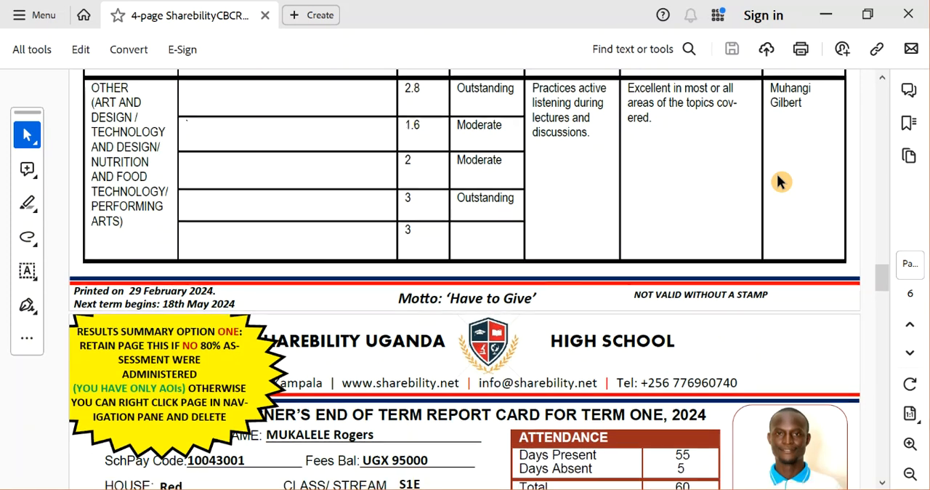
Compare the Mathematics T1 score on the Results Summary Option One page with the first topic score on page 1.
{"action": "scroll", "coordinate": [780, 182], "scroll_direction": "down", "scroll_amount": 4}
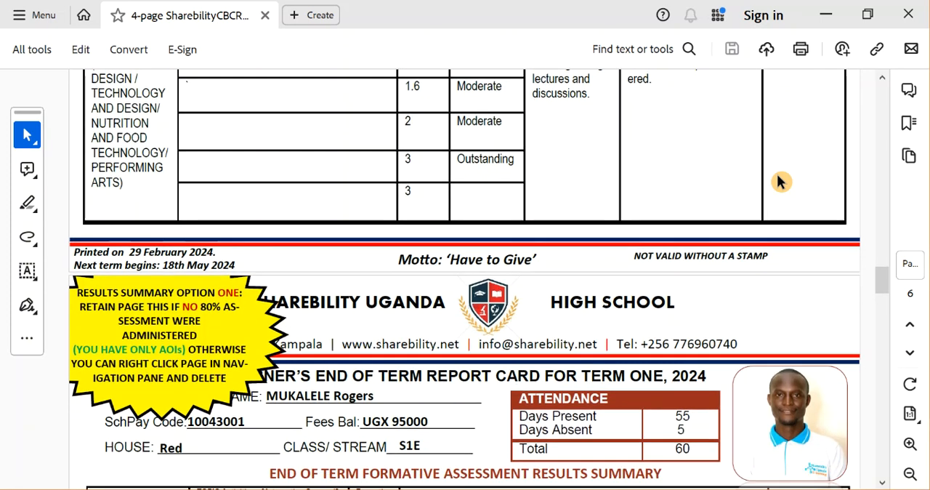
{"action": "scroll", "coordinate": [777, 175], "scroll_direction": "down", "scroll_amount": 6}
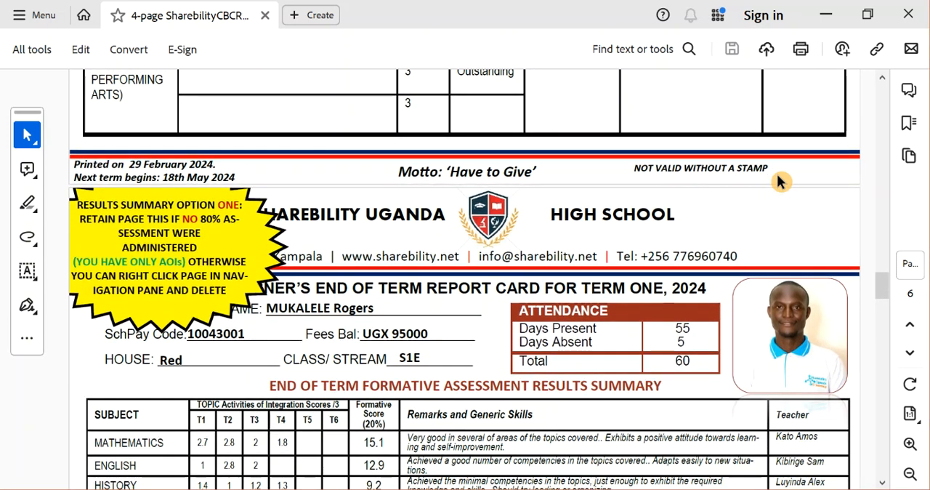
{"action": "scroll", "coordinate": [777, 175], "scroll_direction": "down", "scroll_amount": 1}
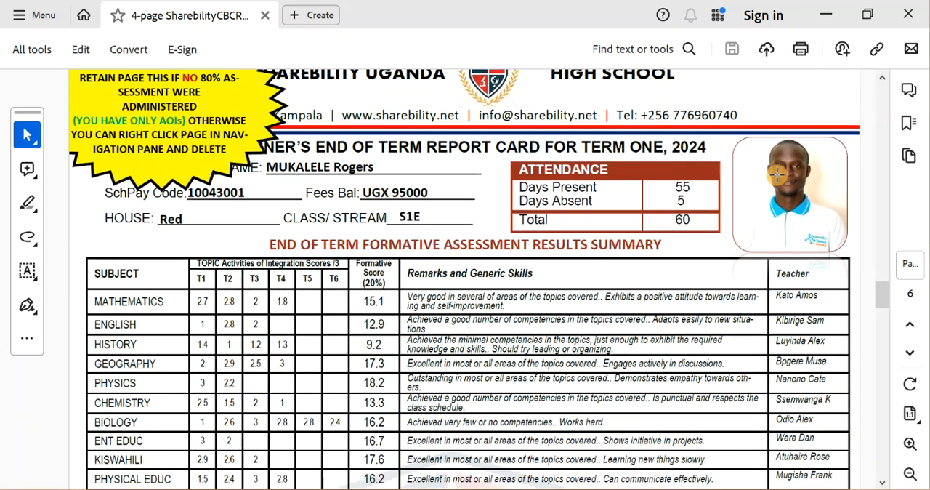
{"action": "scroll", "coordinate": [777, 174], "scroll_direction": "up", "scroll_amount": 3, "text": "ctrl"}
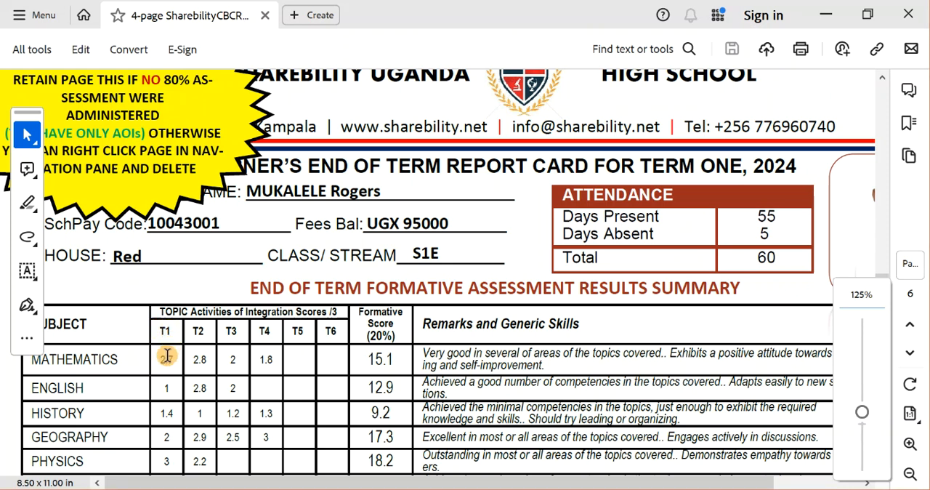
{"action": "double_click", "coordinate": [165, 356]}
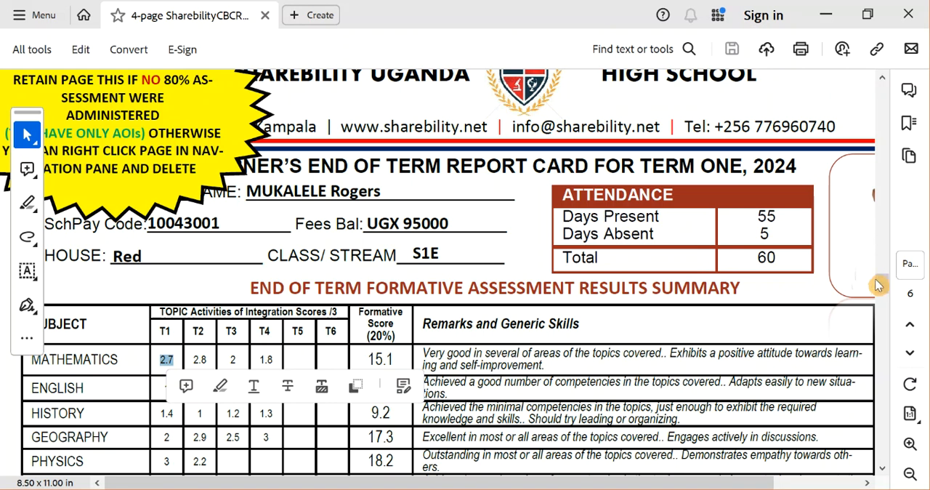
{"action": "left_click_drag", "start_coordinate": [885, 285], "coordinate": [885, 87]}
{"action": "left_click_drag", "start_coordinate": [488, 424], "coordinate": [453, 420]}
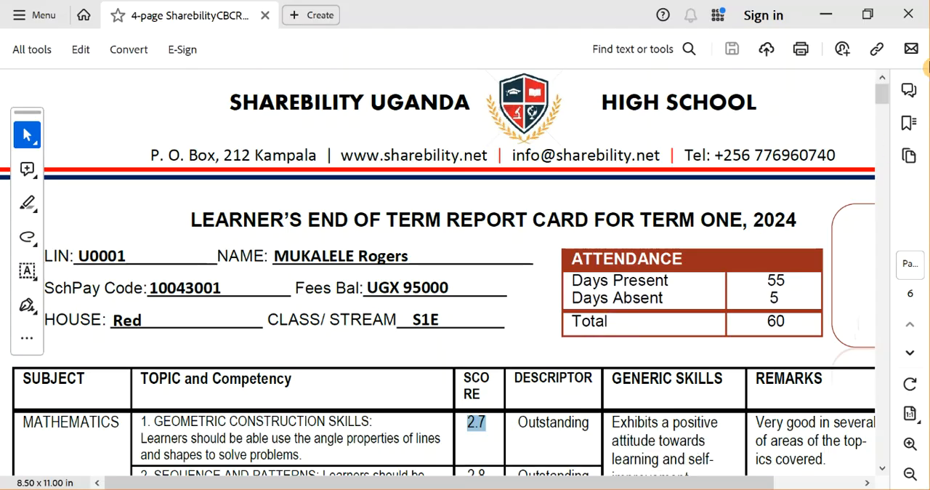
{"action": "left_click_drag", "start_coordinate": [882, 89], "coordinate": [883, 295]}
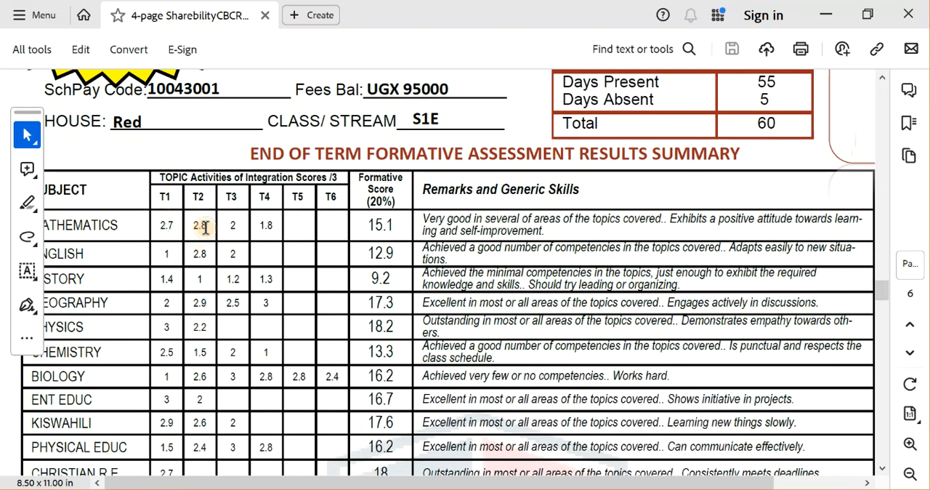
Review the formative scores, remarks, overall average, term definitions, co-curricular activities and teachers' comments on the Results Summary Option One page.
{"action": "left_click", "coordinate": [243, 233]}
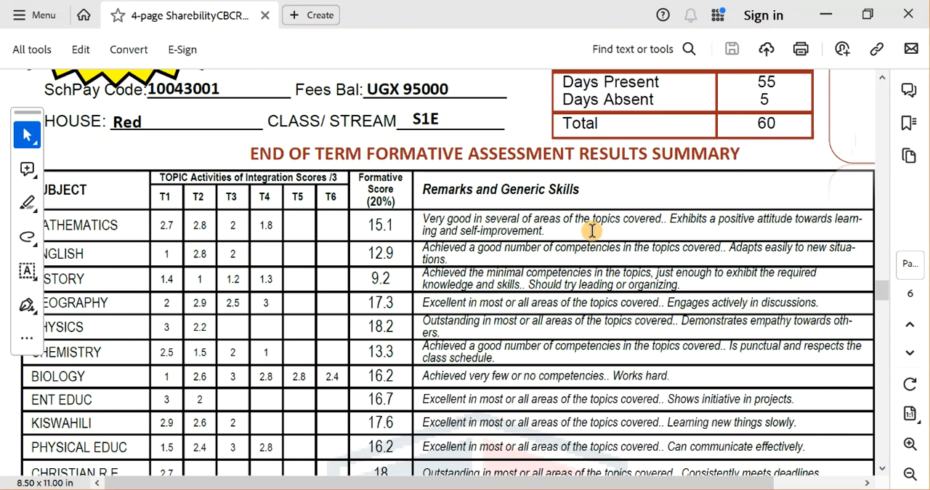
{"action": "left_click_drag", "start_coordinate": [554, 485], "coordinate": [414, 424]}
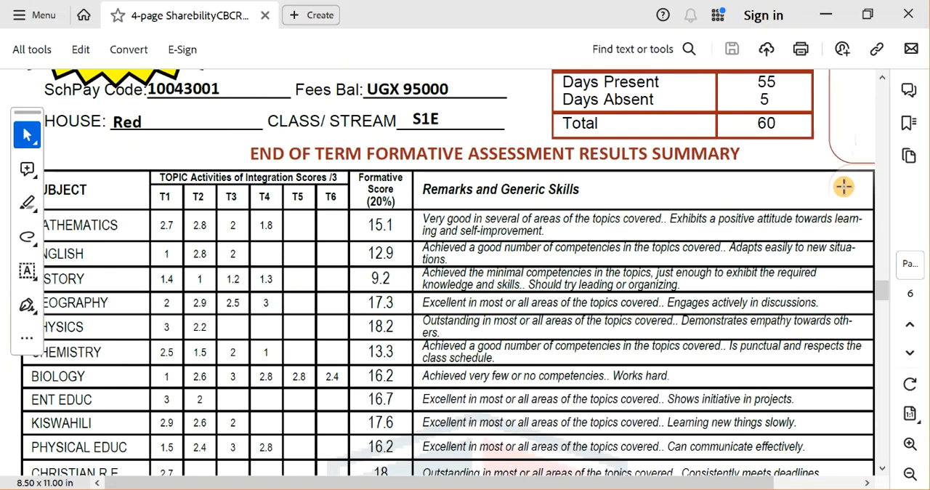
{"action": "left_click_drag", "start_coordinate": [881, 292], "coordinate": [881, 310]}
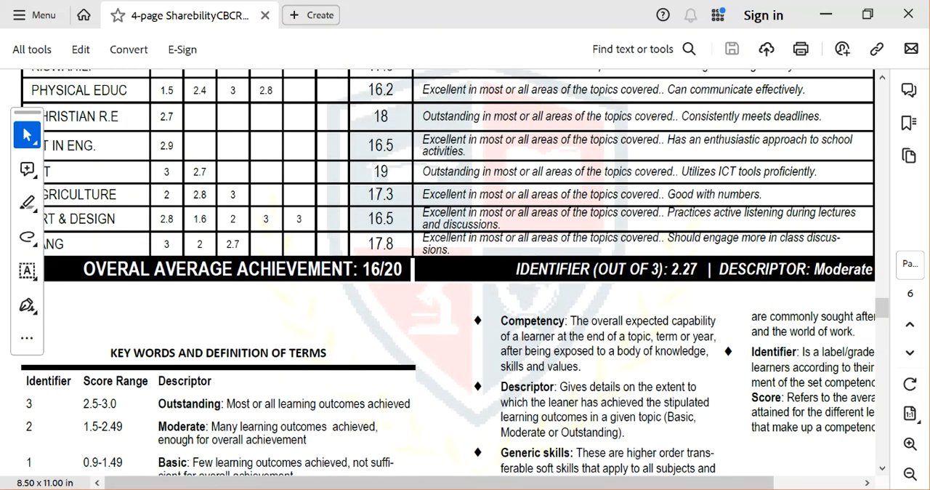
{"action": "mouse_move", "coordinate": [522, 481]}
{"action": "left_mouse_down"}
{"action": "mouse_move", "coordinate": [609, 479]}
{"action": "mouse_move", "coordinate": [523, 480]}
{"action": "left_mouse_up"}
{"action": "left_click_drag", "start_coordinate": [881, 320], "coordinate": [893, 340]}
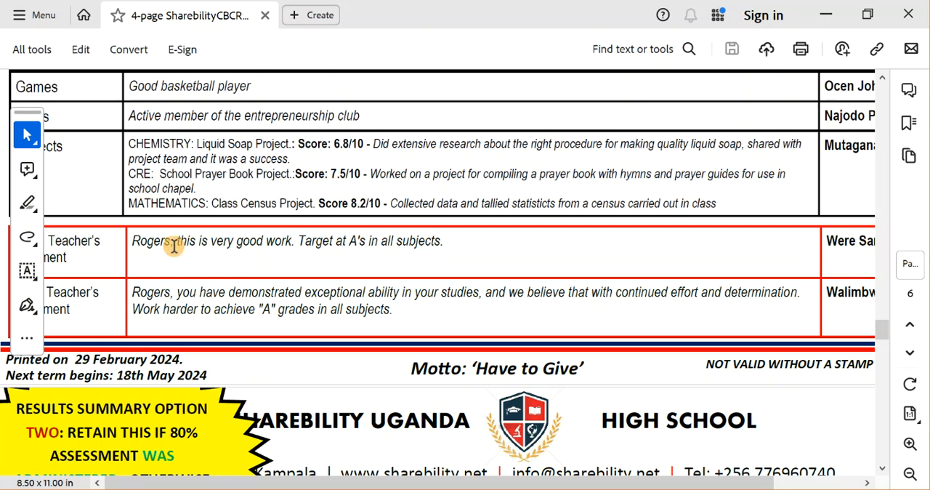
Review the Results Summary Option Two page's formative, summative and total scores, grades and overall average achievement.
{"action": "left_click_drag", "start_coordinate": [883, 331], "coordinate": [882, 357]}
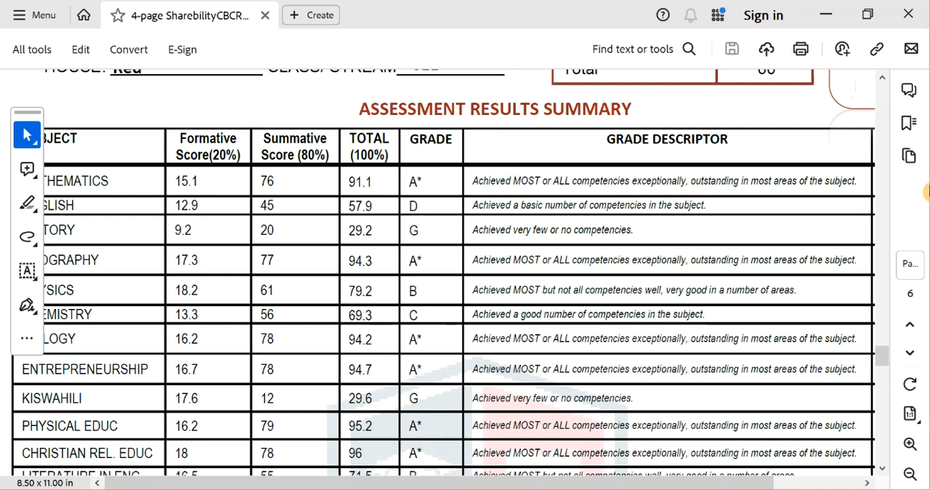
{"action": "left_click_drag", "start_coordinate": [882, 357], "coordinate": [883, 380]}
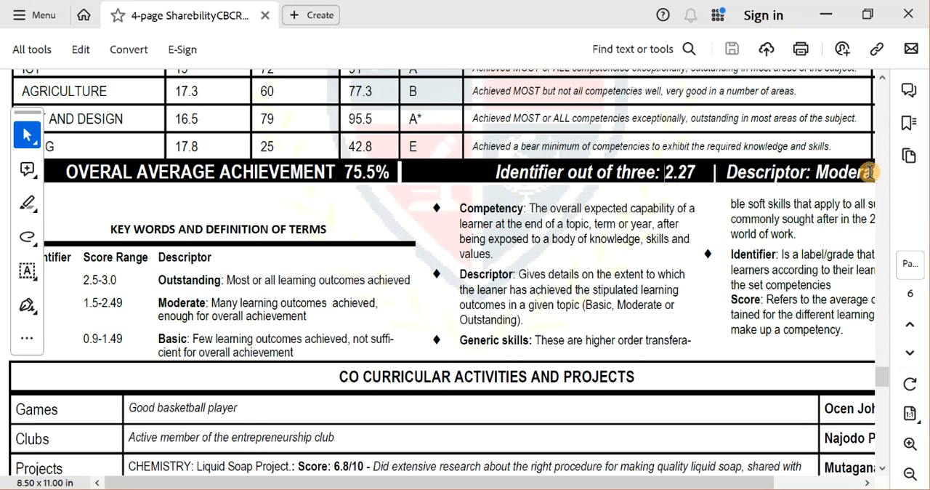
{"action": "left_click_drag", "start_coordinate": [575, 482], "coordinate": [446, 458]}
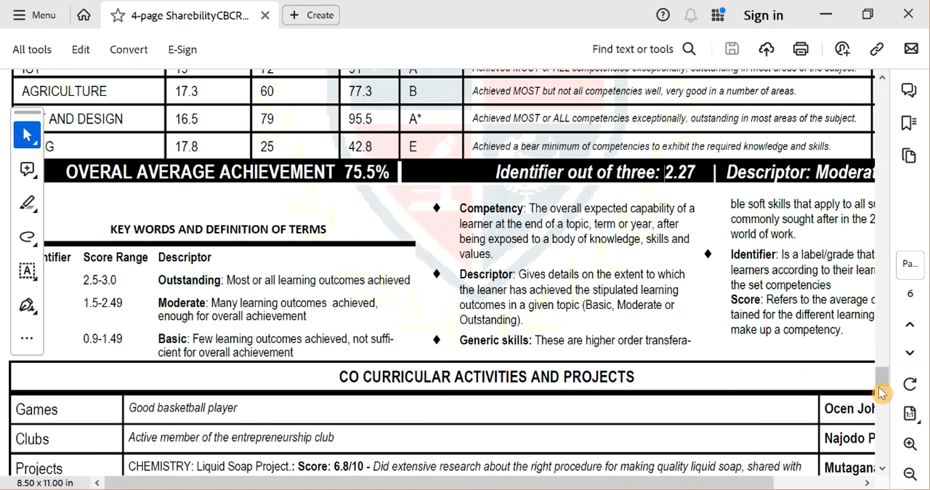
Enlarge and review the Results Summary Option 3 page, from the assessment scores to the teachers' comments, then close the PDF.
{"action": "left_click_drag", "start_coordinate": [882, 388], "coordinate": [881, 411]}
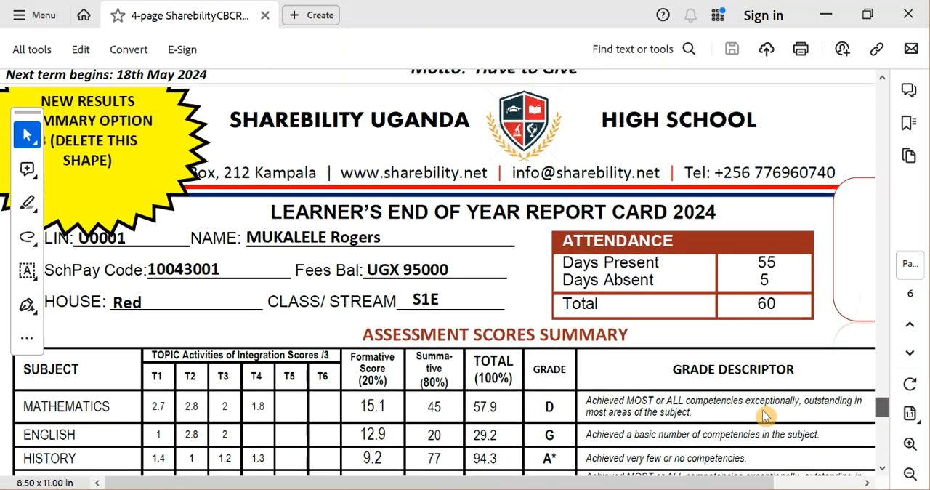
{"action": "key", "text": "ctrl+plus"}
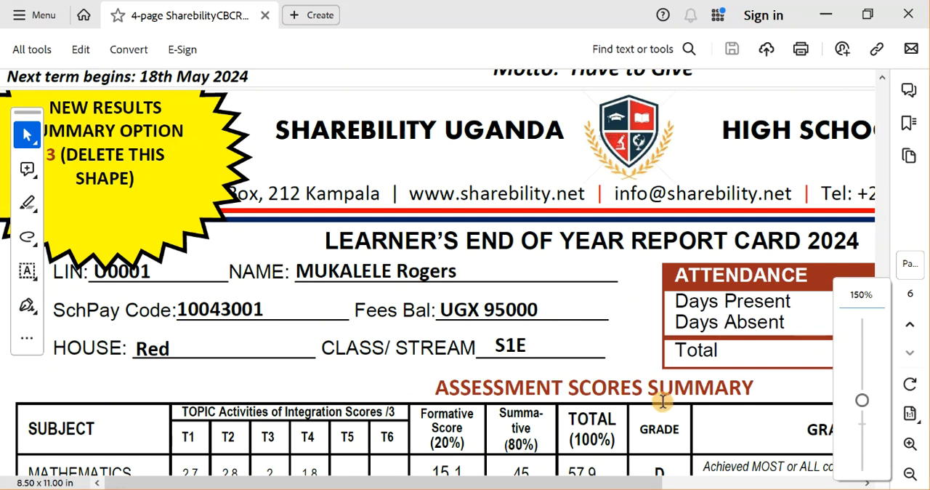
{"action": "left_click", "coordinate": [442, 356]}
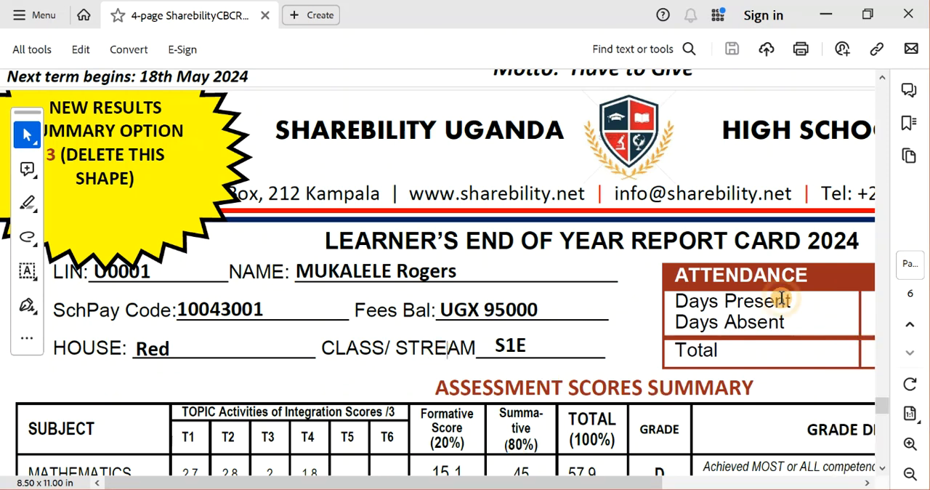
{"action": "left_click", "coordinate": [883, 468]}
{"action": "left_click", "coordinate": [883, 469]}
{"action": "scroll", "coordinate": [885, 474], "scroll_direction": "down", "scroll_amount": 5}
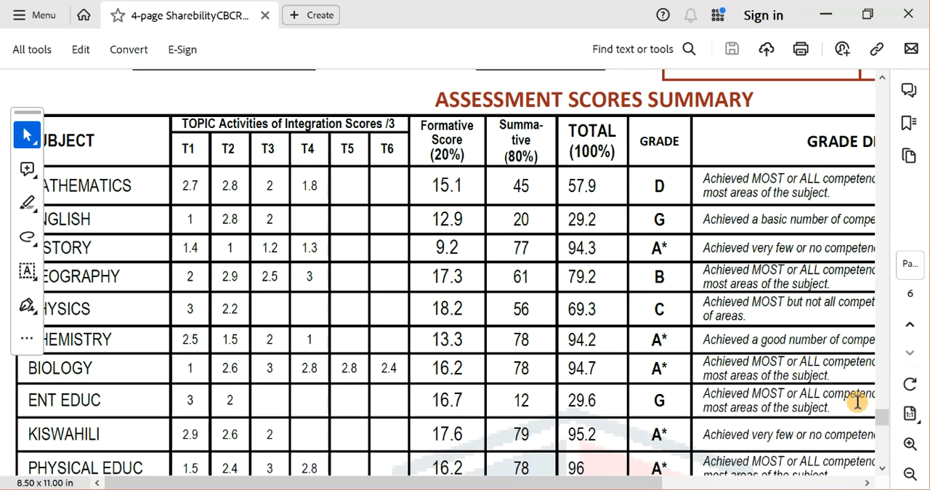
{"action": "left_click_drag", "start_coordinate": [883, 416], "coordinate": [881, 439]}
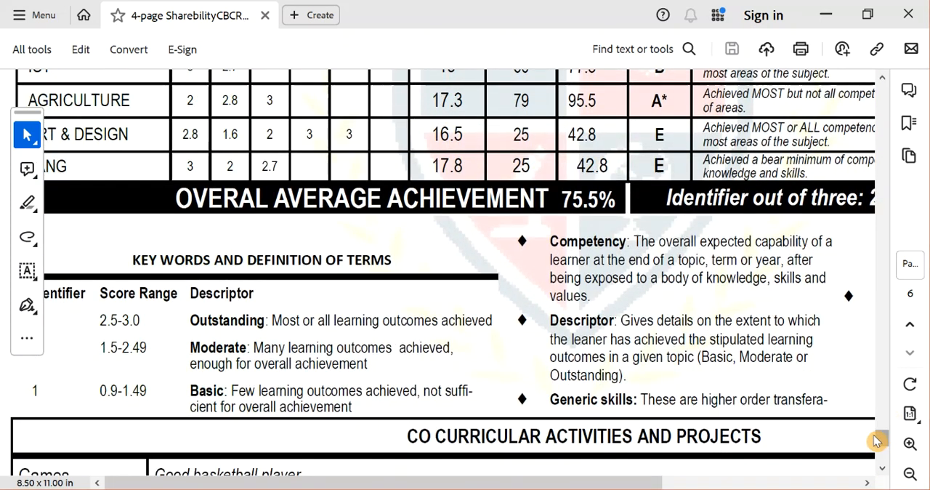
{"action": "mouse_move", "coordinate": [566, 478]}
{"action": "left_mouse_down"}
{"action": "mouse_move", "coordinate": [622, 476]}
{"action": "mouse_move", "coordinate": [582, 477]}
{"action": "left_mouse_up"}
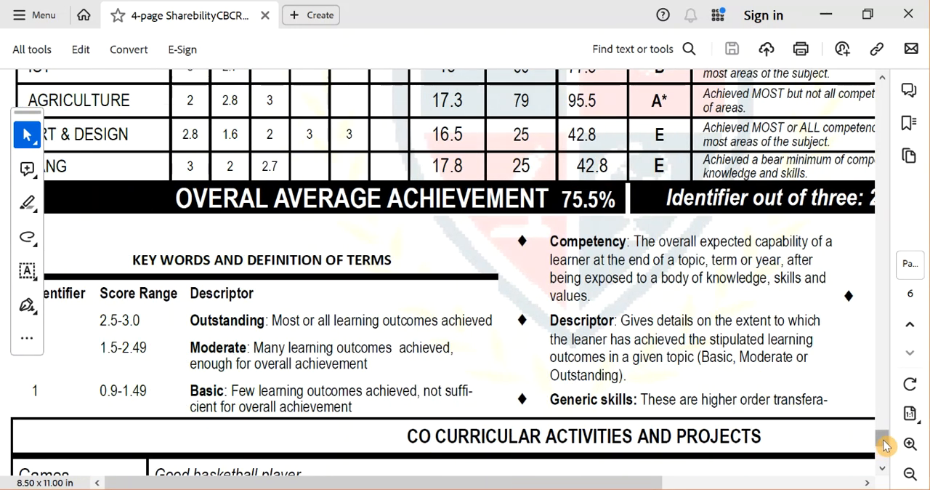
{"action": "left_click_drag", "start_coordinate": [884, 443], "coordinate": [884, 465]}
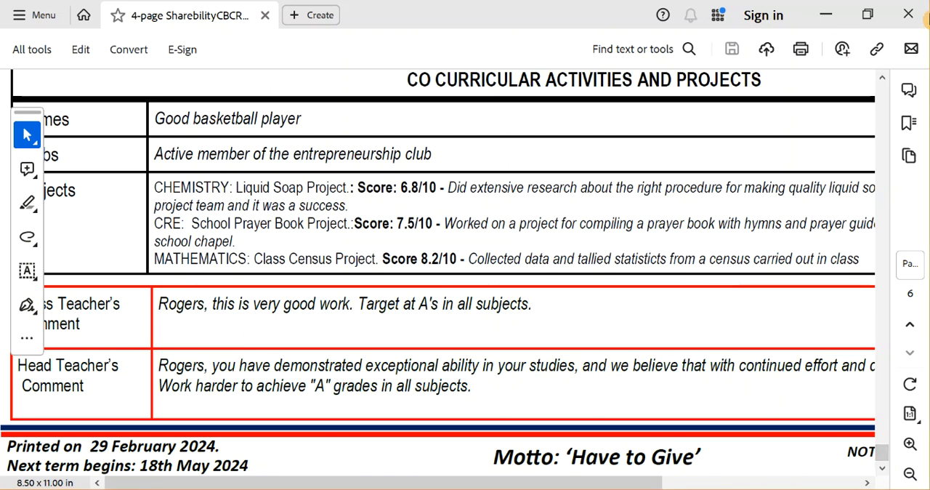
{"action": "left_click", "coordinate": [899, 24]}
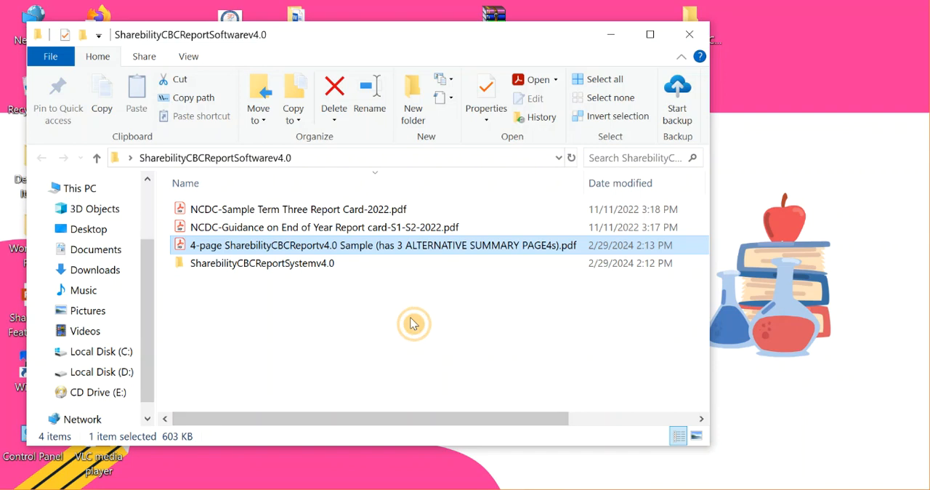
Open the SharebilityCBCReportSystemv4.0 folder and select Data Entry Sheet S1 v4.0.xlsx.
{"action": "double_click", "coordinate": [306, 265]}
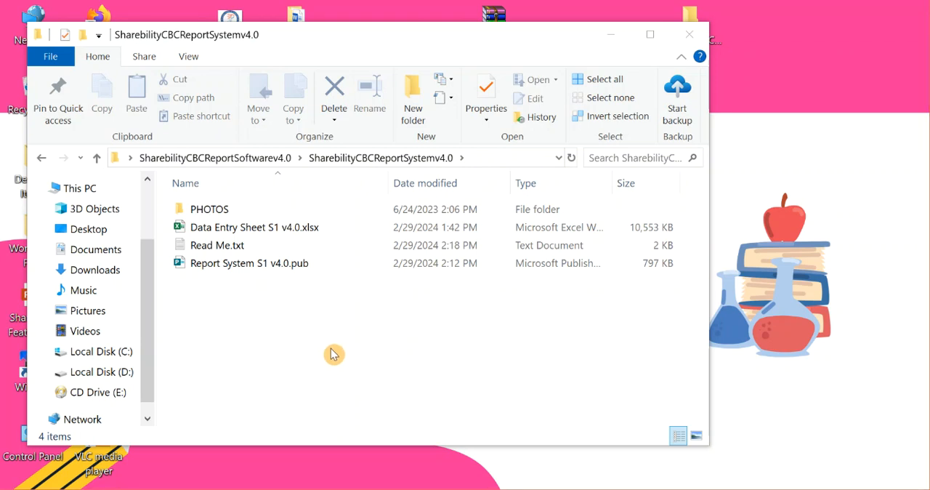
{"action": "left_click", "coordinate": [263, 234]}
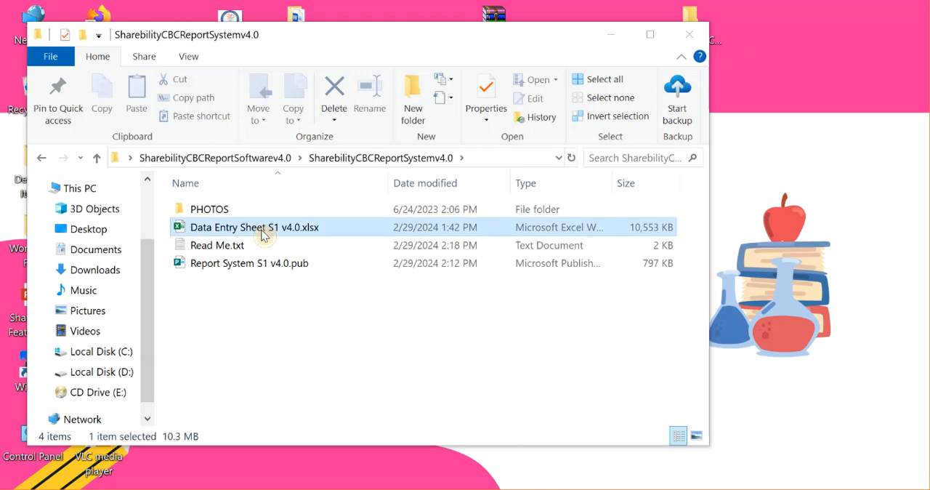
Open the Data Entry Sheet S1 v4.0.xlsx workbook from the SharebilityCBCReportSystemv4.0 folder.
{"action": "left_click", "coordinate": [219, 249]}
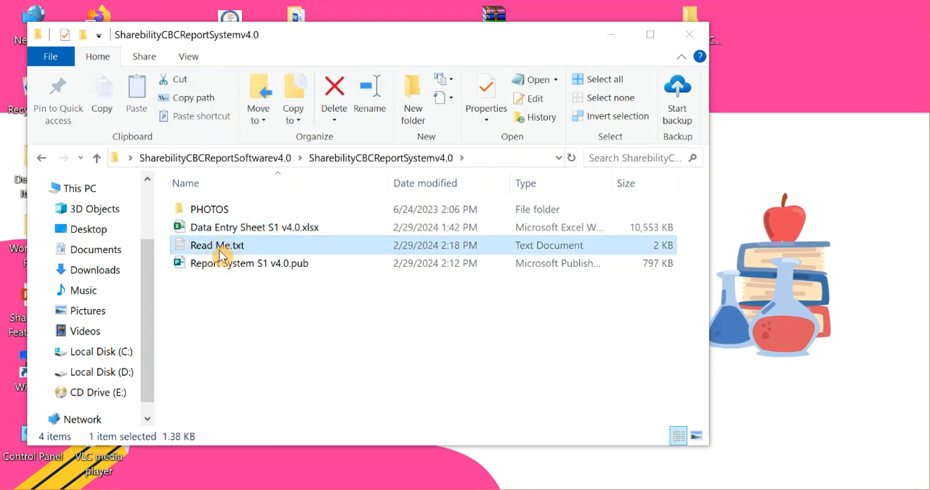
{"action": "left_click", "coordinate": [257, 234]}
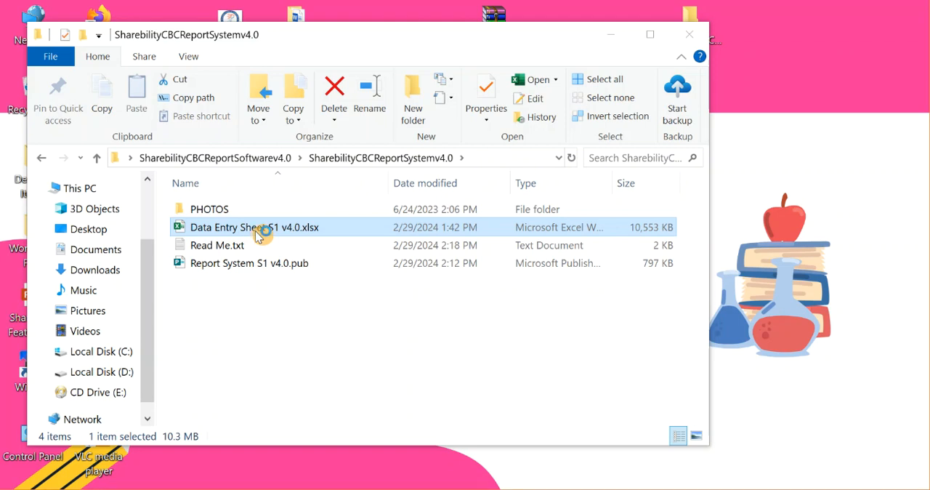
{"action": "double_click", "coordinate": [255, 230]}
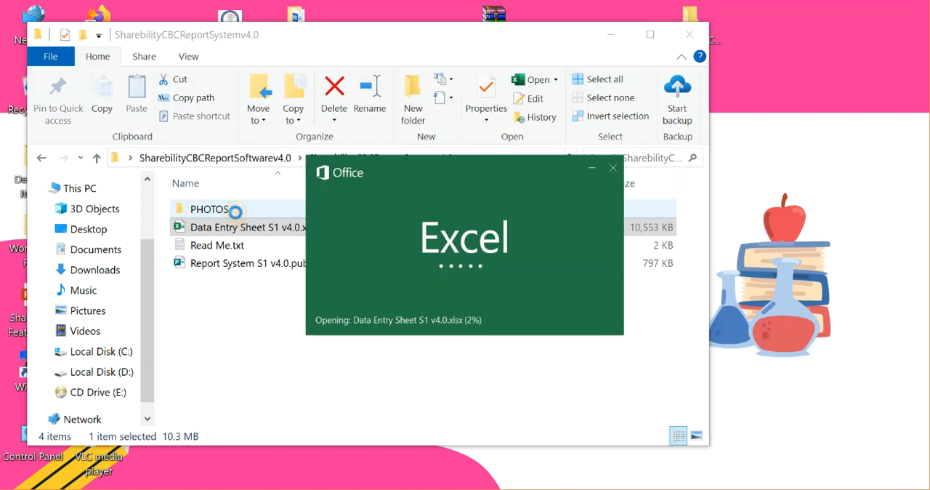
Look through the learner photos in the PHOTOS folder and return to the SharebilityCBCReportSystemv4.0 folder.
{"action": "double_click", "coordinate": [235, 211]}
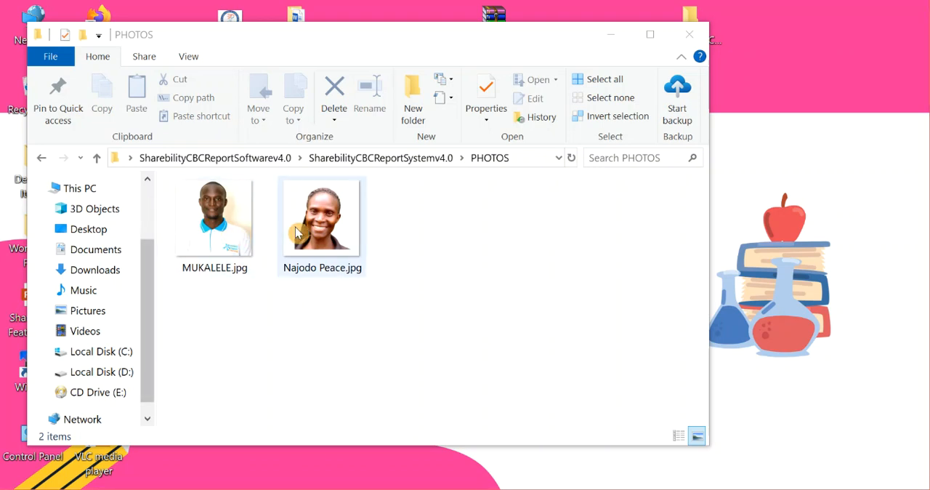
{"action": "left_click", "coordinate": [43, 159]}
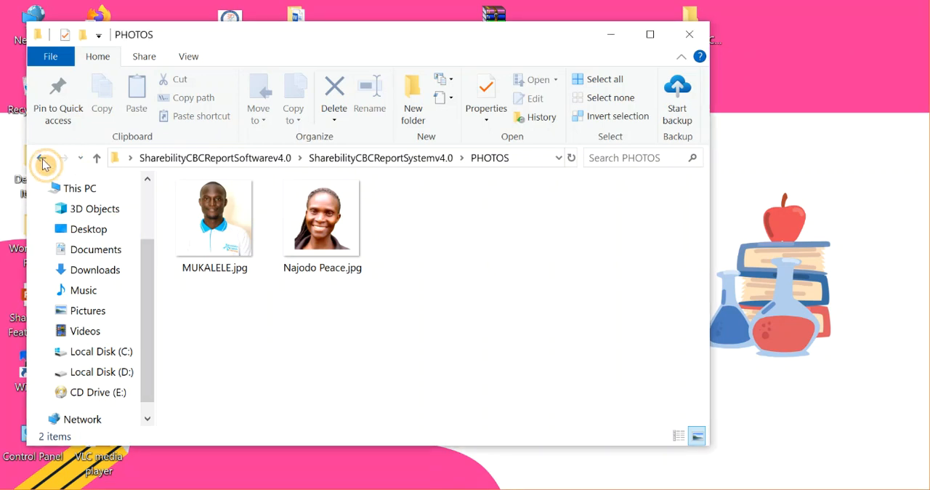
{"action": "left_click", "coordinate": [388, 335]}
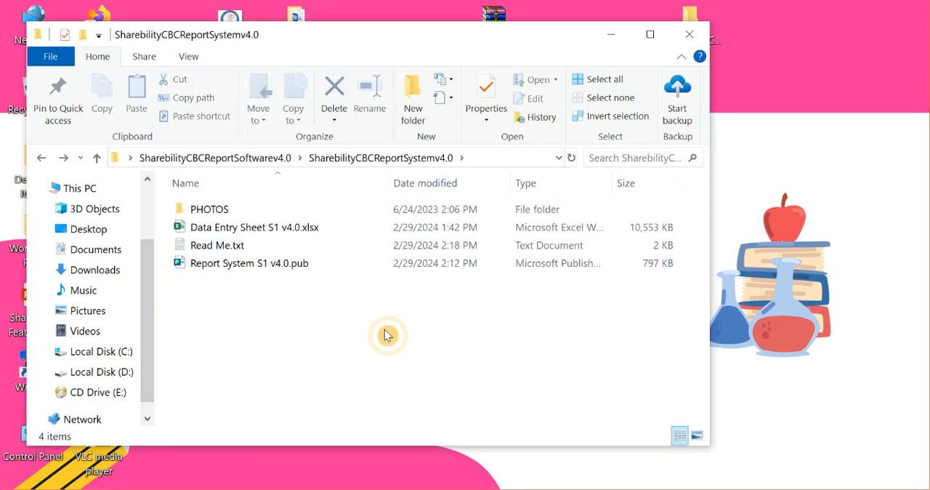
Reopen the PHOTOS folder and check which programs can open the first learner photo.
{"action": "double_click", "coordinate": [254, 211]}
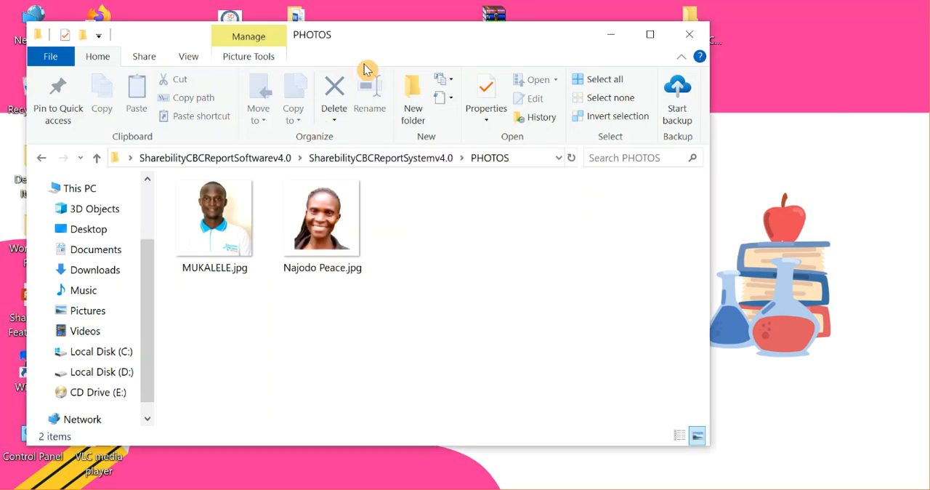
{"action": "left_click", "coordinate": [207, 217]}
{"action": "right_click", "coordinate": [208, 222]}
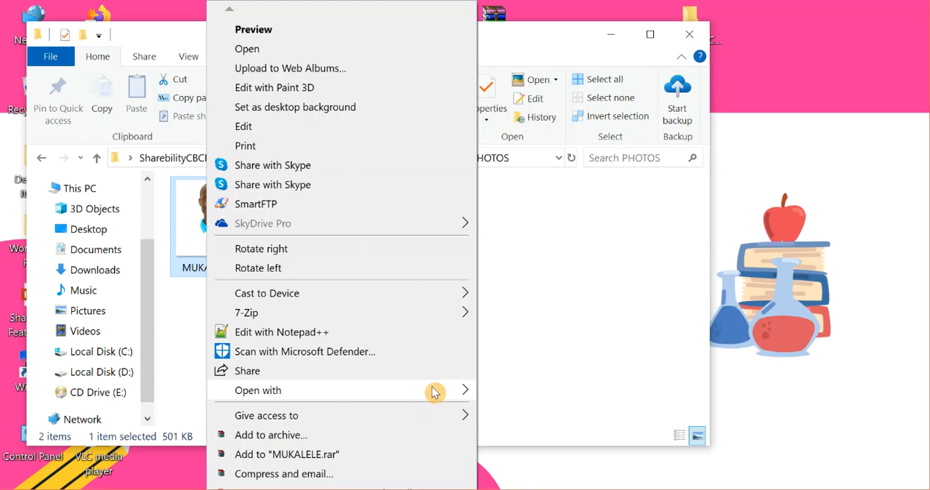
{"action": "mouse_move", "coordinate": [426, 392]}
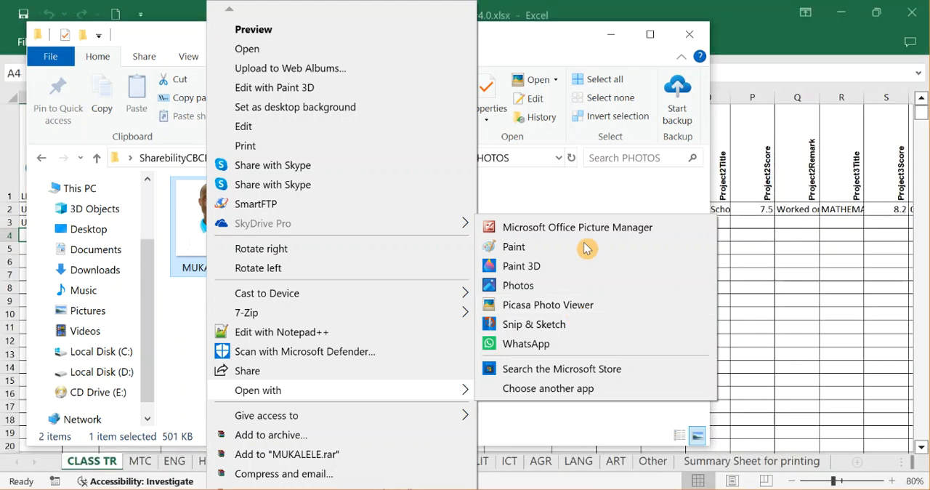
Switch to the Data Entry Sheet S1 v4.0.xlsx workbook in Excel and dismiss both Office licence notices.
{"action": "left_click", "coordinate": [787, 263]}
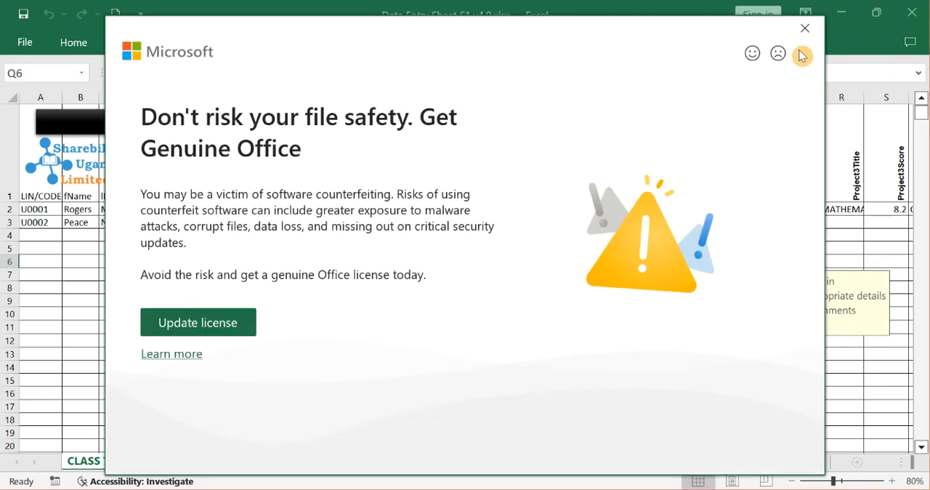
{"action": "left_click", "coordinate": [804, 27]}
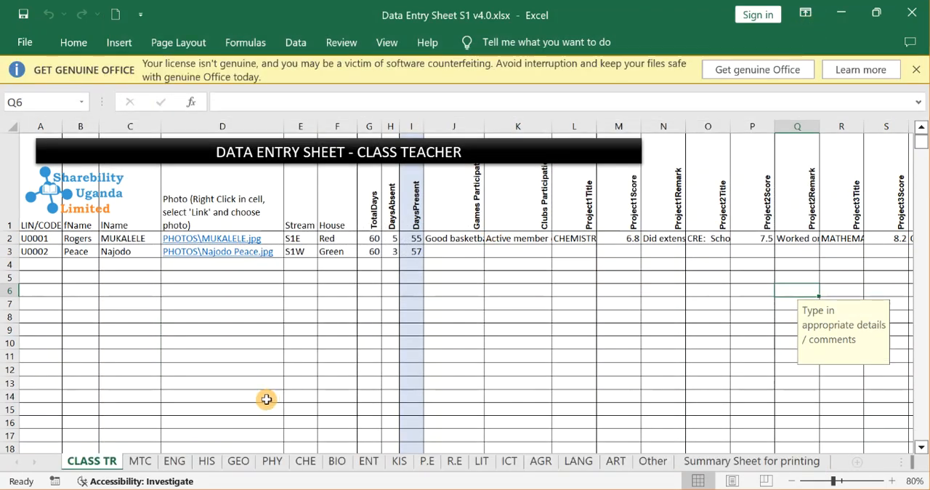
{"action": "left_click", "coordinate": [268, 399]}
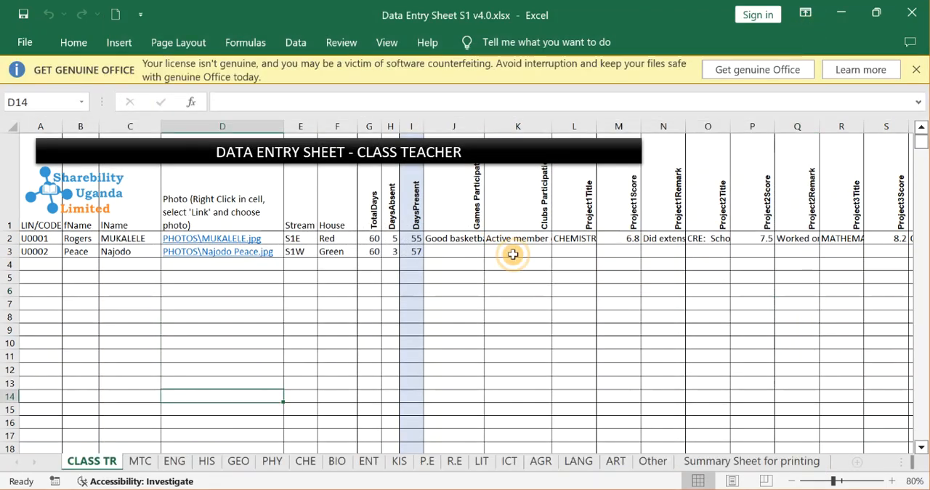
{"action": "left_click", "coordinate": [918, 70]}
Enlarge the CLASS TR sheet to 99% and return to cell A1.
{"action": "left_click", "coordinate": [308, 336]}
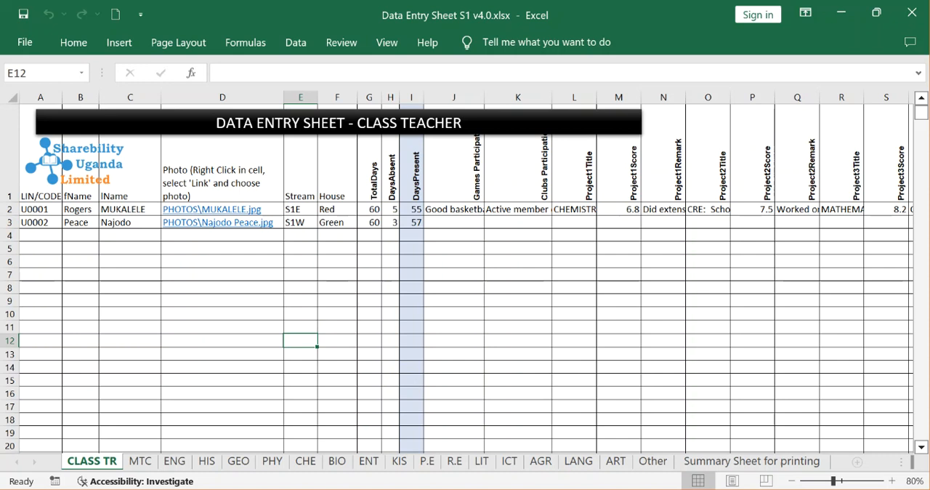
{"action": "left_click", "coordinate": [843, 482]}
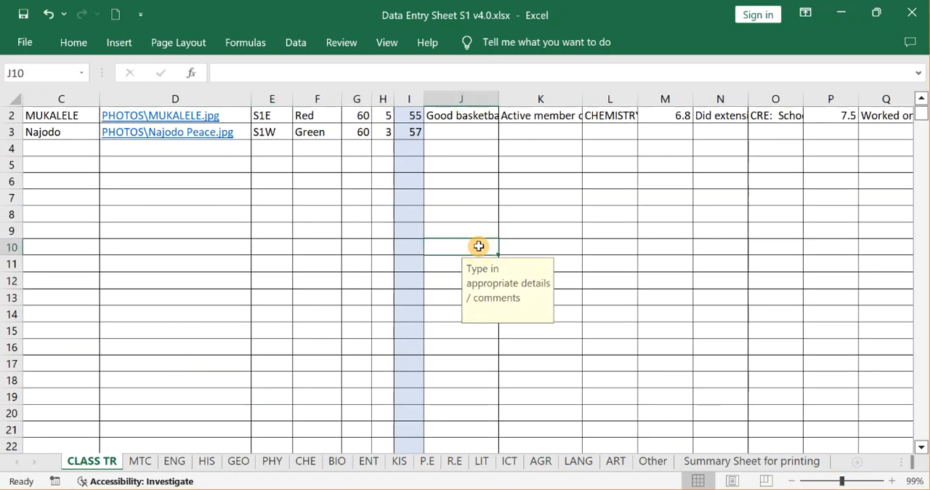
{"action": "key", "text": "ctrl+Home"}
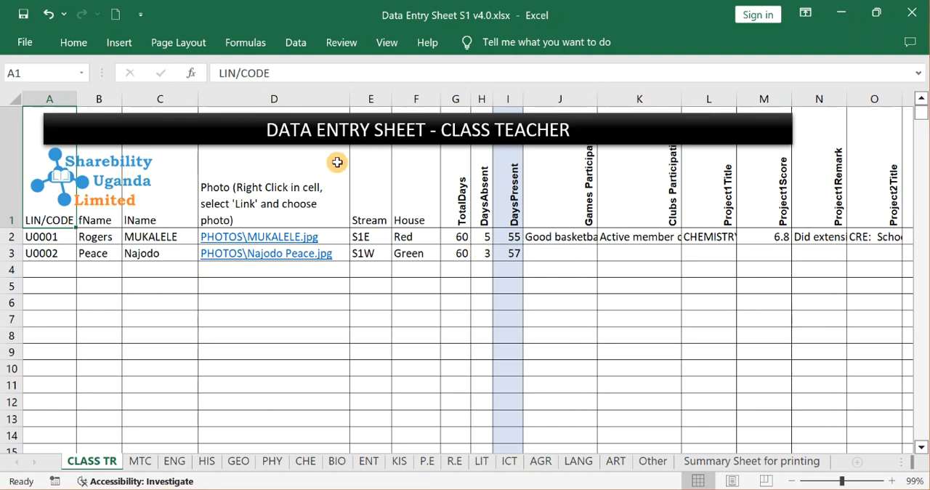
Examine the sample learner rows on the CLASS TR sheet and compare them with the MTC sheet.
{"action": "left_click", "coordinate": [114, 282]}
{"action": "left_click_drag", "start_coordinate": [45, 237], "coordinate": [322, 264]}
{"action": "left_click", "coordinate": [10, 233]}
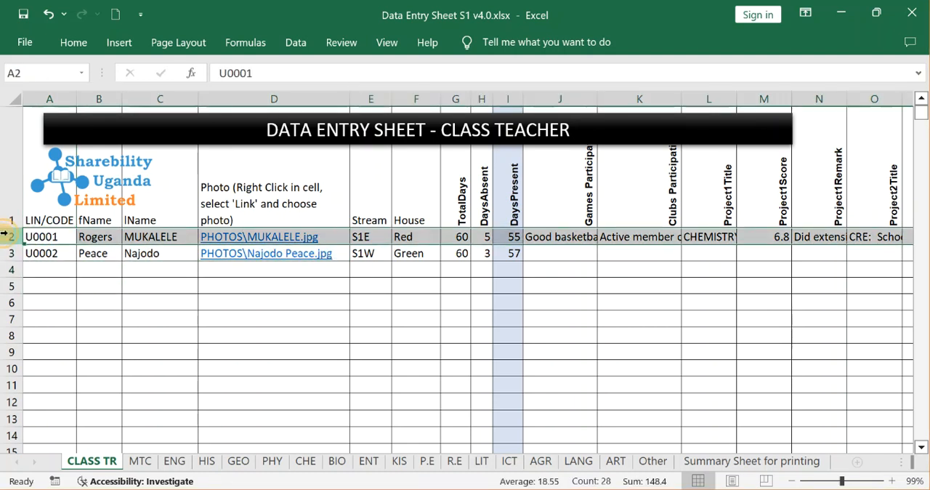
{"action": "right_click", "coordinate": [10, 235]}
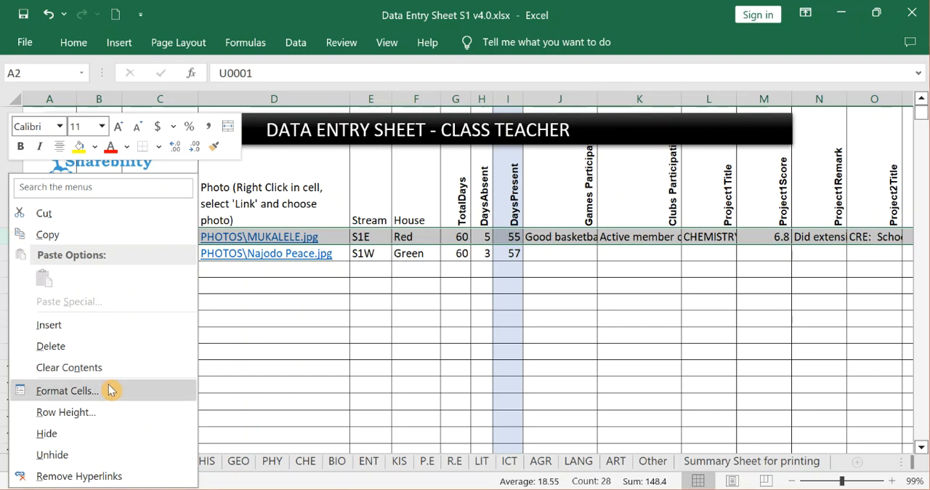
{"action": "left_click", "coordinate": [276, 320]}
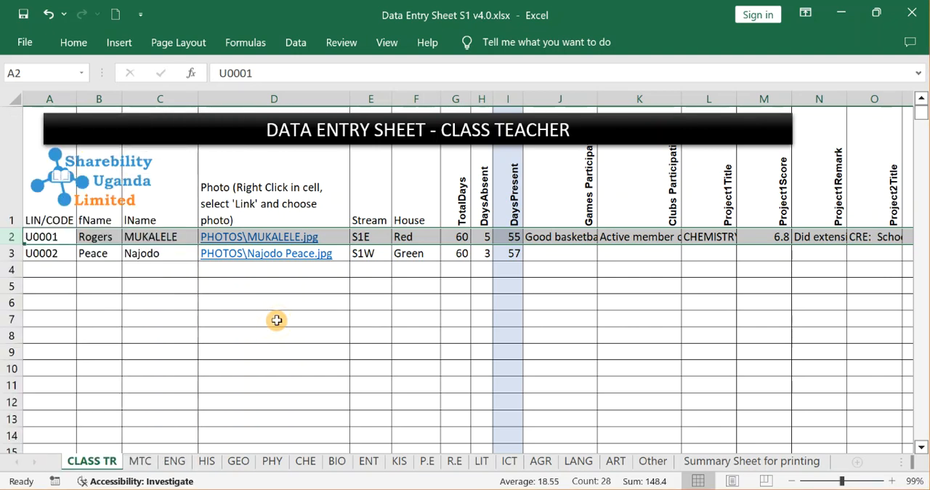
{"action": "left_click", "coordinate": [143, 461]}
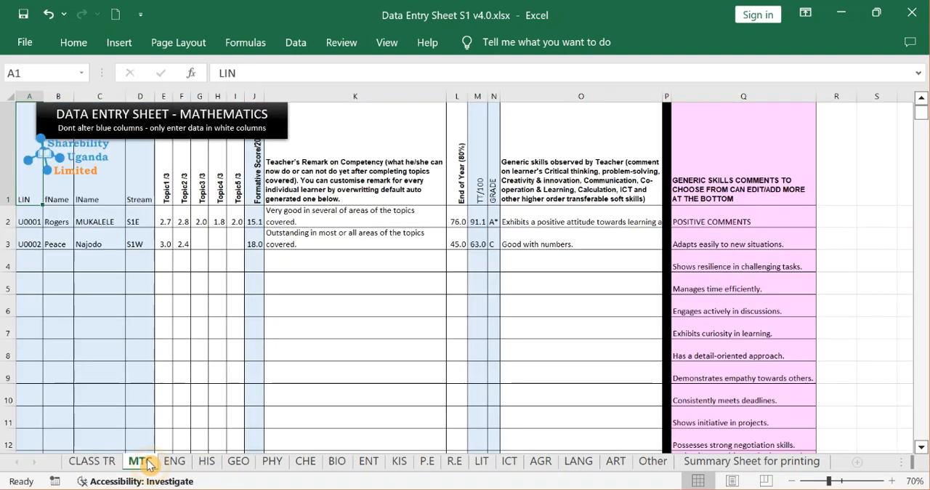
{"action": "left_click", "coordinate": [94, 462]}
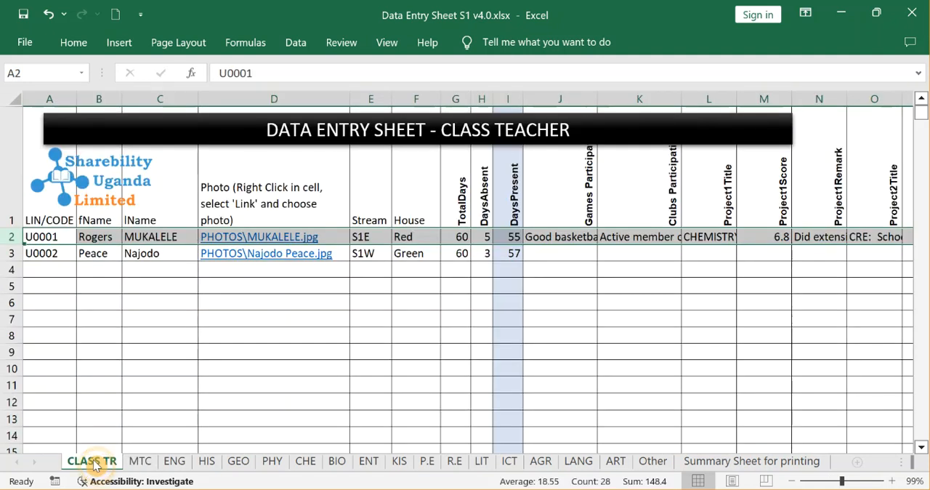
Clear both sample learners' details from A2:H3 on the CLASS TR sheet and check the DaysPresent formula in I2.
{"action": "left_click", "coordinate": [94, 285]}
{"action": "left_click_drag", "start_coordinate": [41, 235], "coordinate": [483, 259]}
{"action": "key", "text": "Delete"}
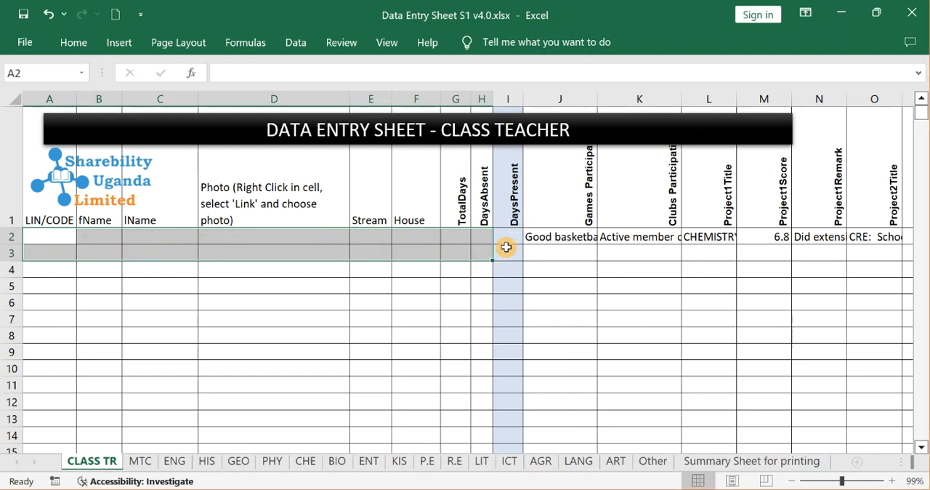
{"action": "left_click", "coordinate": [509, 244]}
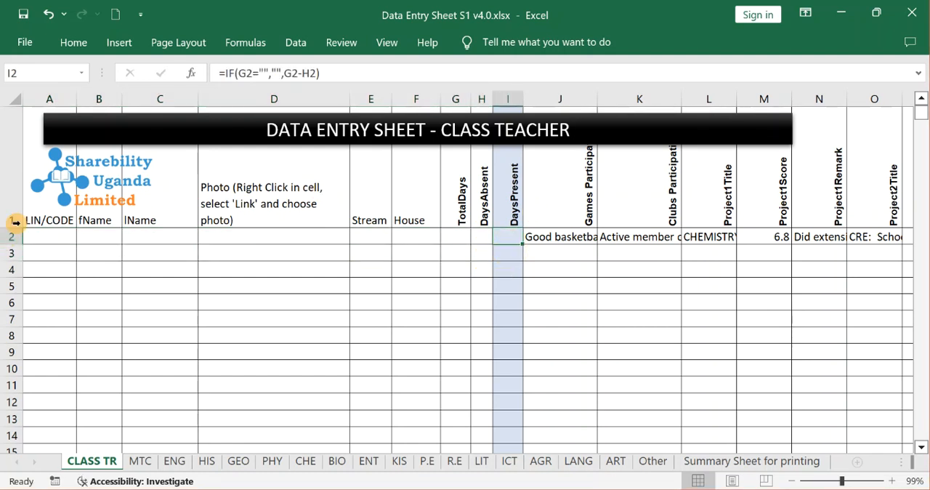
Enter the new learner's code in the LIN/CODE cell A2.
{"action": "left_click", "coordinate": [62, 234]}
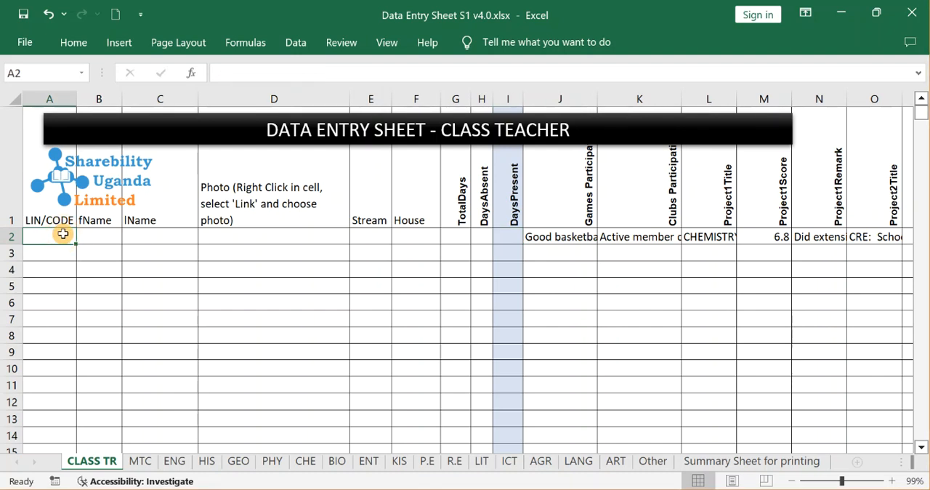
{"action": "double_click", "coordinate": [60, 233]}
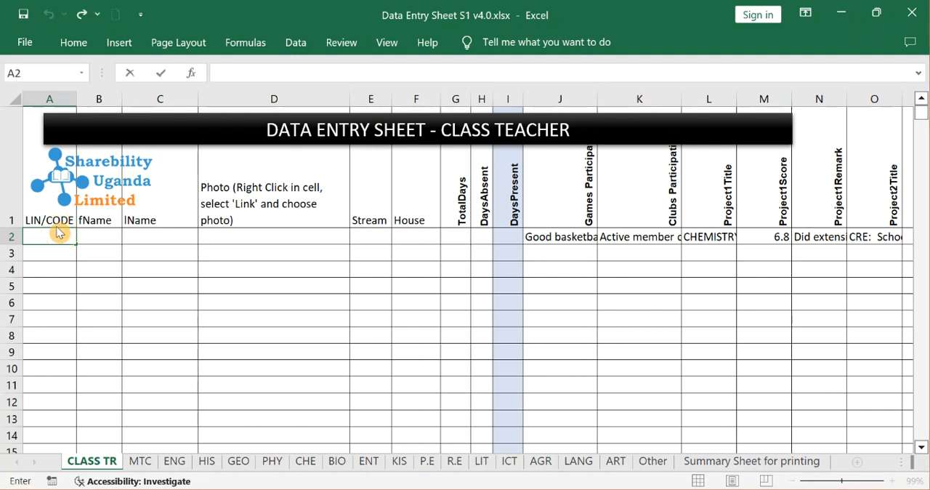
{"action": "left_click", "coordinate": [63, 234]}
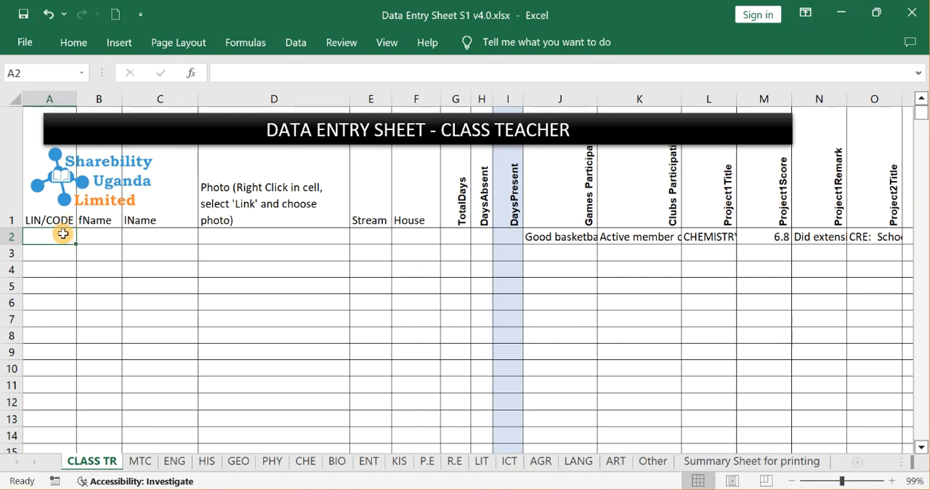
{"action": "key", "text": "BackSpace"}
{"action": "key", "text": "BackSpace"}
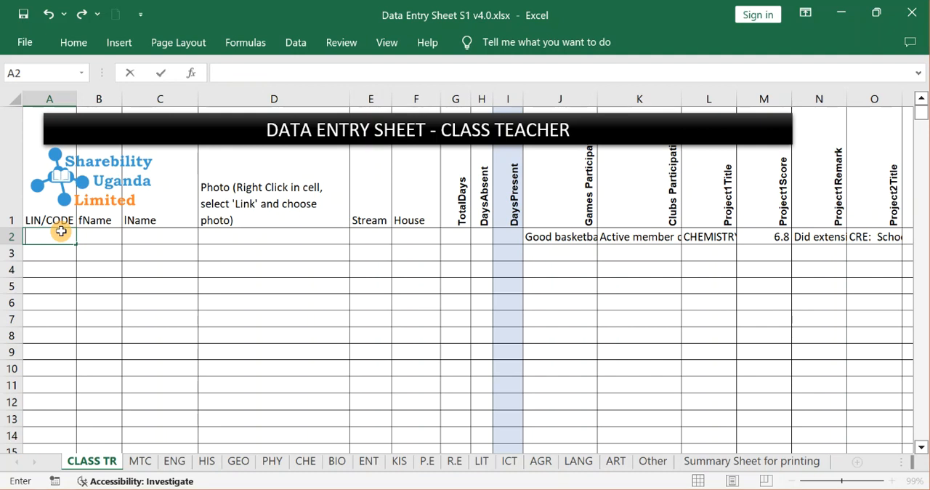
{"action": "key", "text": "Tab"}
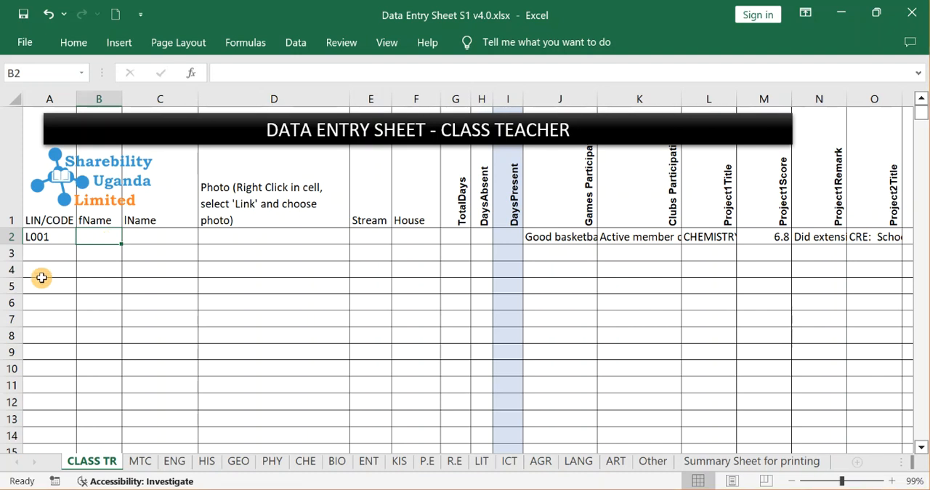
{"action": "key", "text": "BackSpace"}
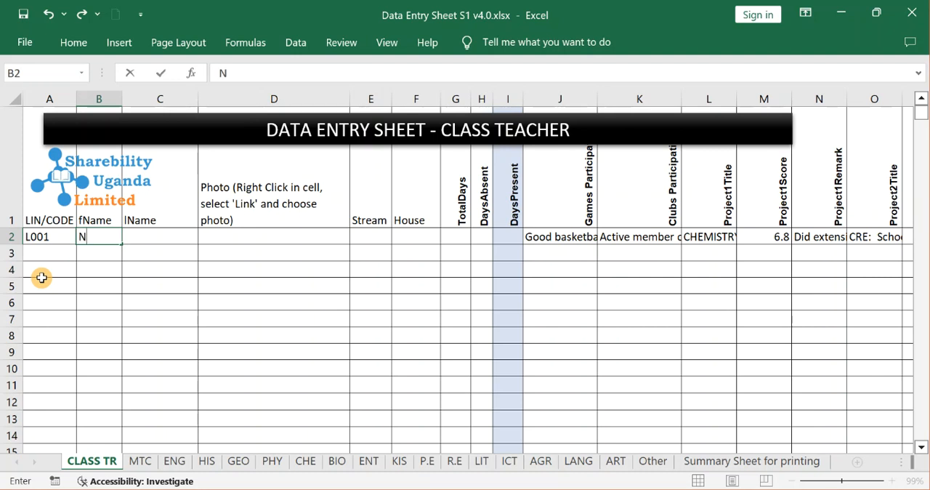
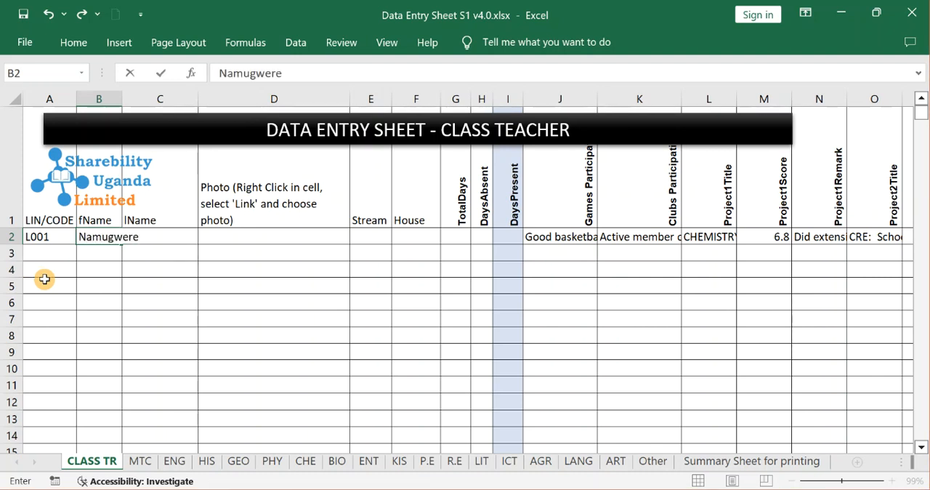
{"action": "left_click", "coordinate": [114, 302]}
Enter the learner's first name in the fName cell B2 and last name in the lName cell C2.
{"action": "left_click", "coordinate": [88, 232]}
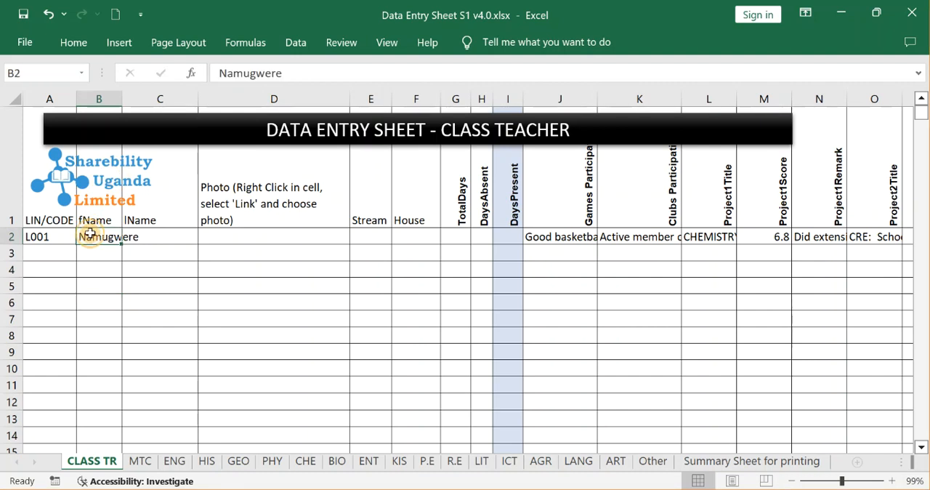
{"action": "key", "text": "Tab"}
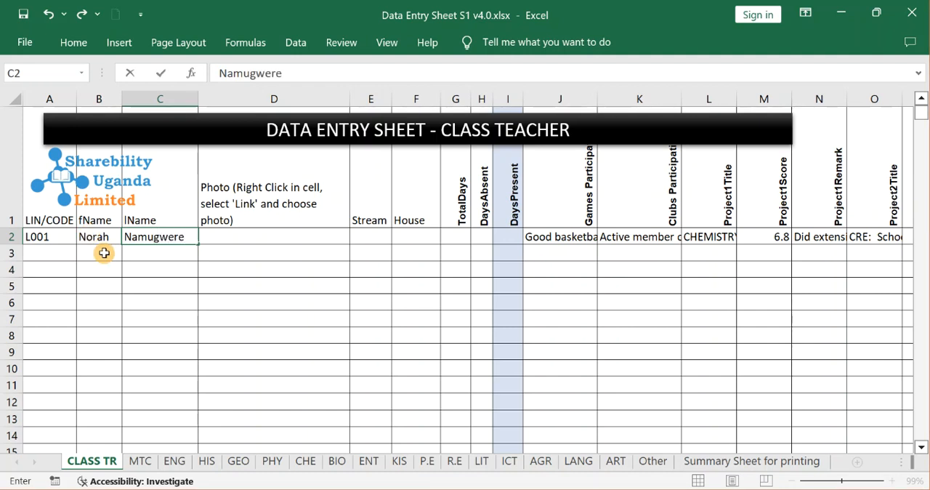
{"action": "left_click", "coordinate": [172, 294]}
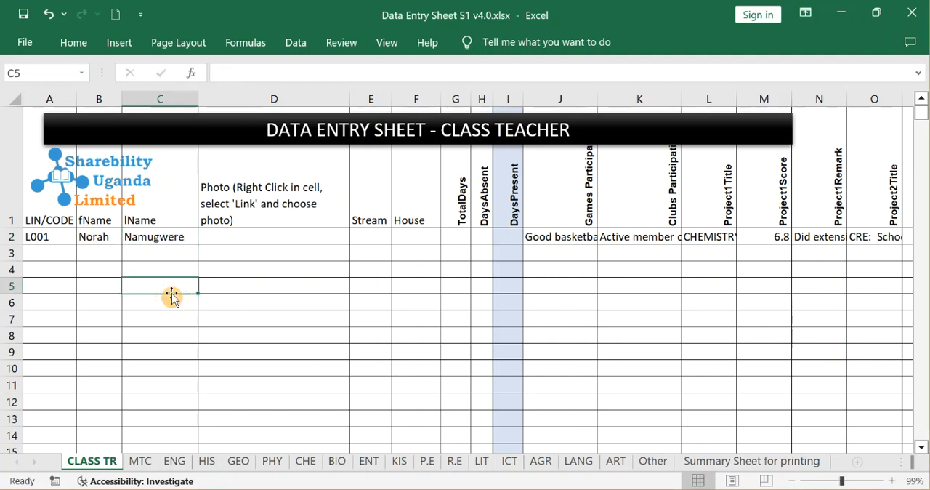
Link the photo cell D2 to the second learner image in the PHOTOS folder.
{"action": "left_click", "coordinate": [259, 236]}
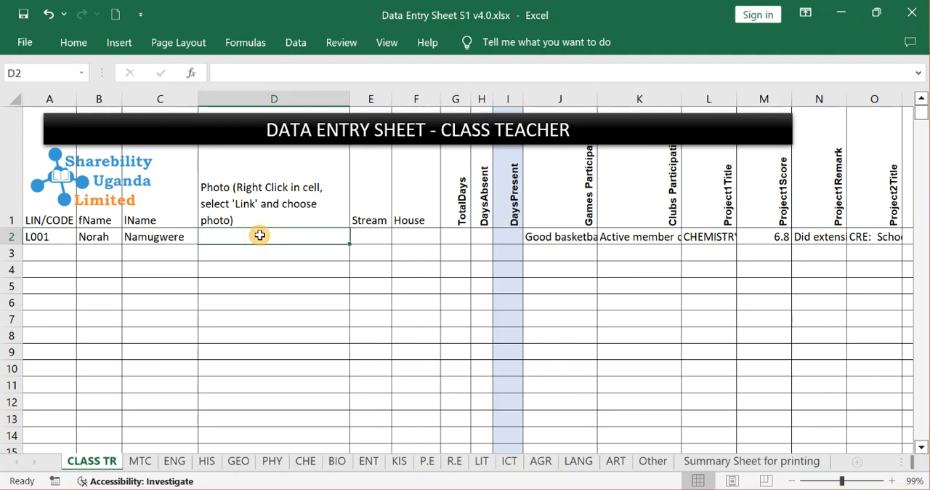
{"action": "right_click", "coordinate": [259, 235]}
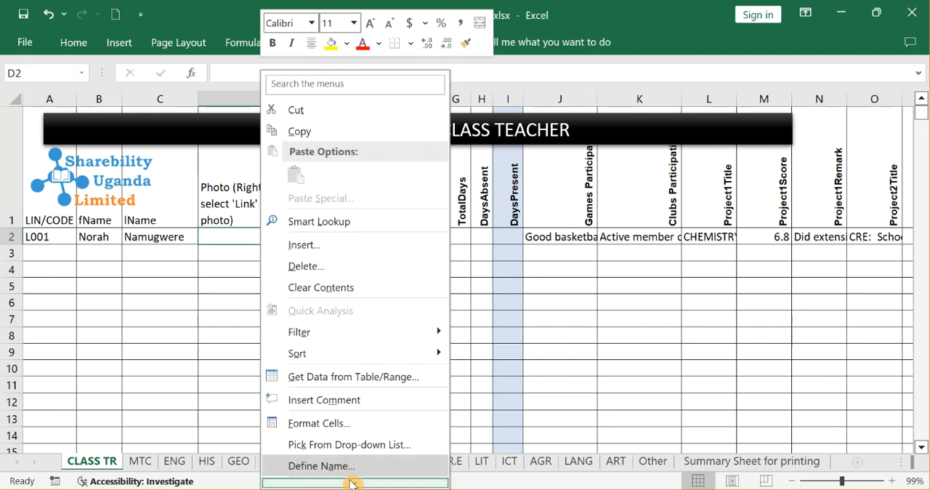
{"action": "mouse_move", "coordinate": [351, 483]}
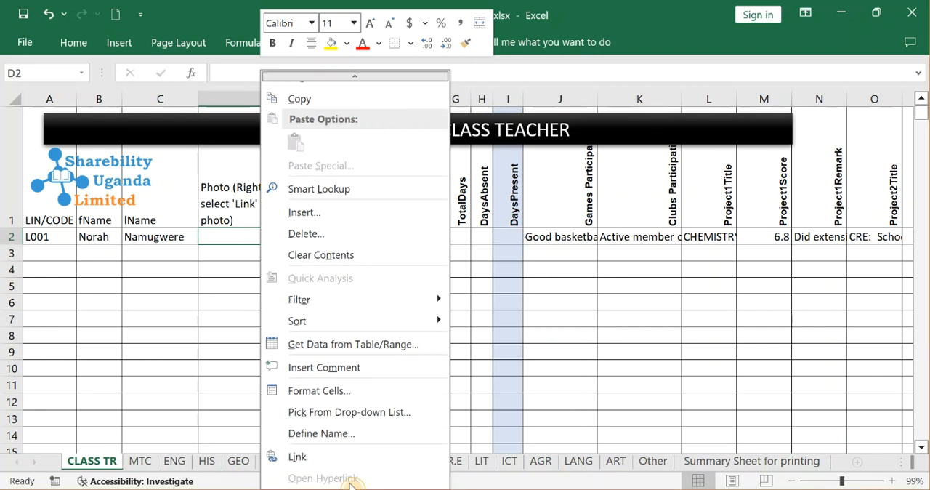
{"action": "left_click", "coordinate": [296, 458]}
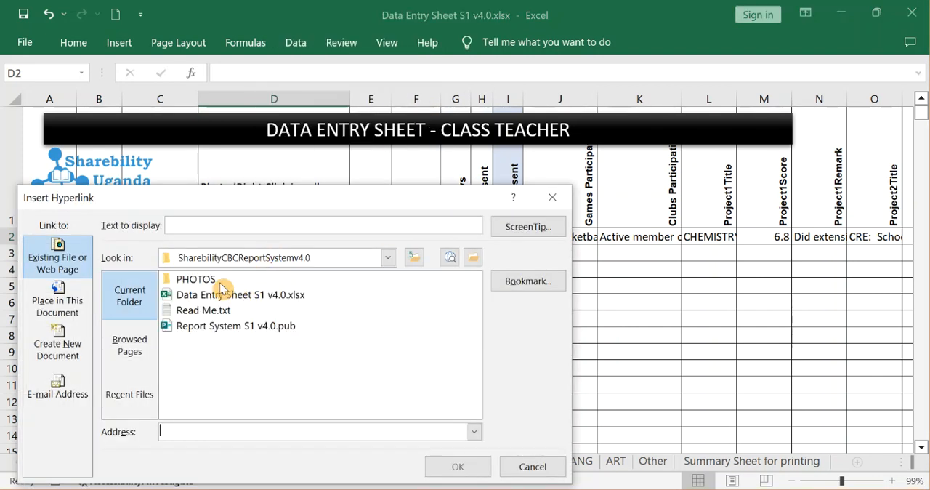
{"action": "double_click", "coordinate": [221, 282]}
{"action": "left_click", "coordinate": [221, 282]}
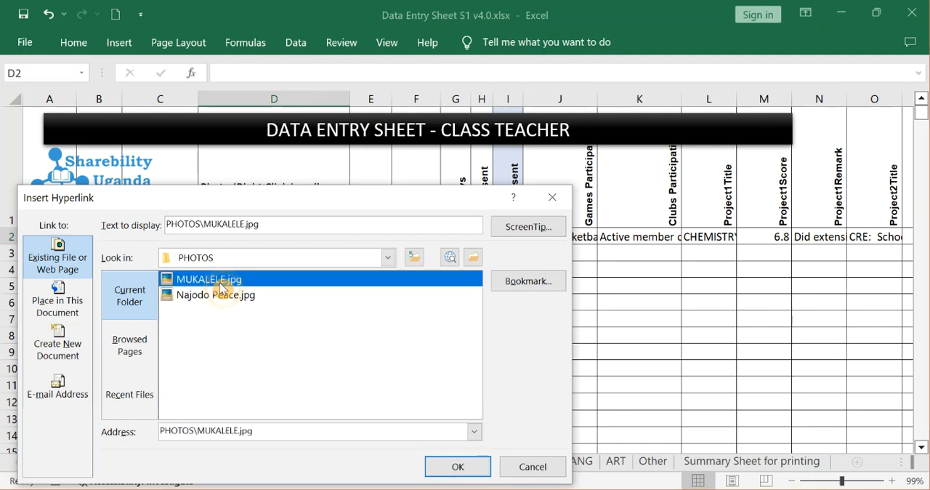
{"action": "left_click", "coordinate": [223, 295]}
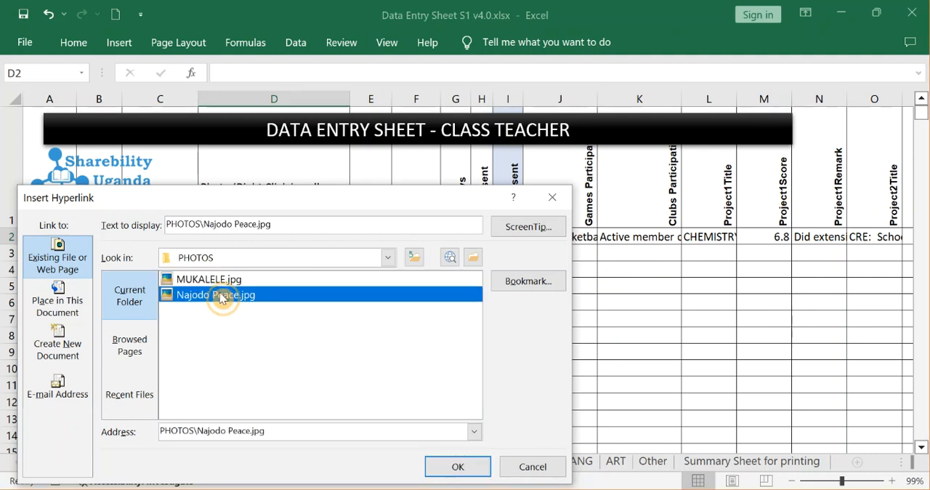
{"action": "left_click", "coordinate": [460, 468]}
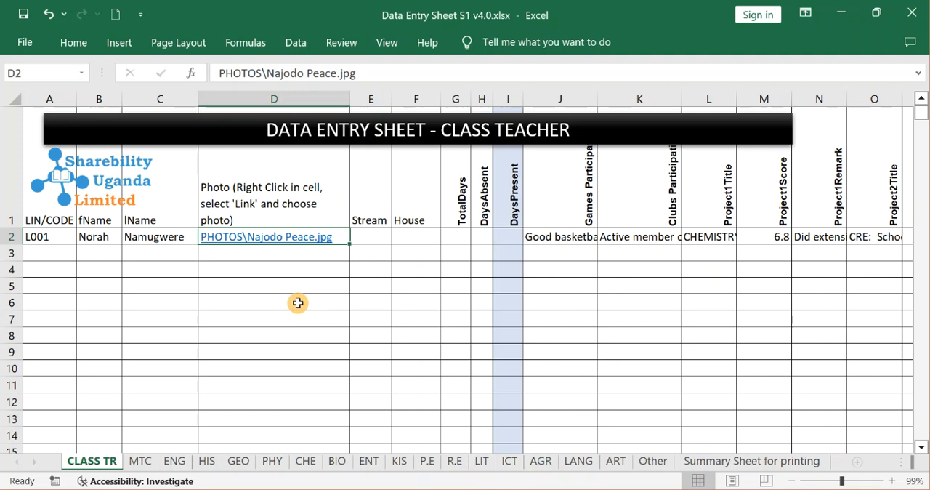
Enter the stream S3E in E2 and the house Yellow in F2 for the new learner.
{"action": "left_click", "coordinate": [364, 239]}
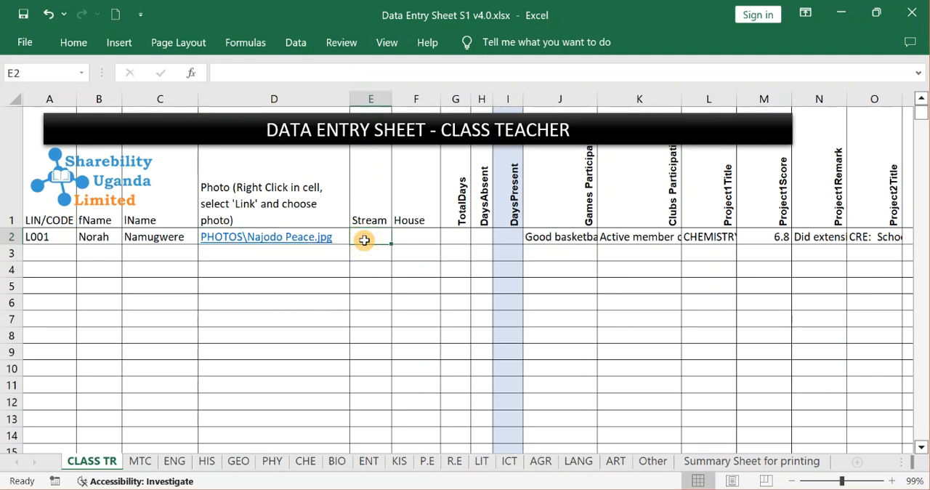
{"action": "type", "text": "S3E"}
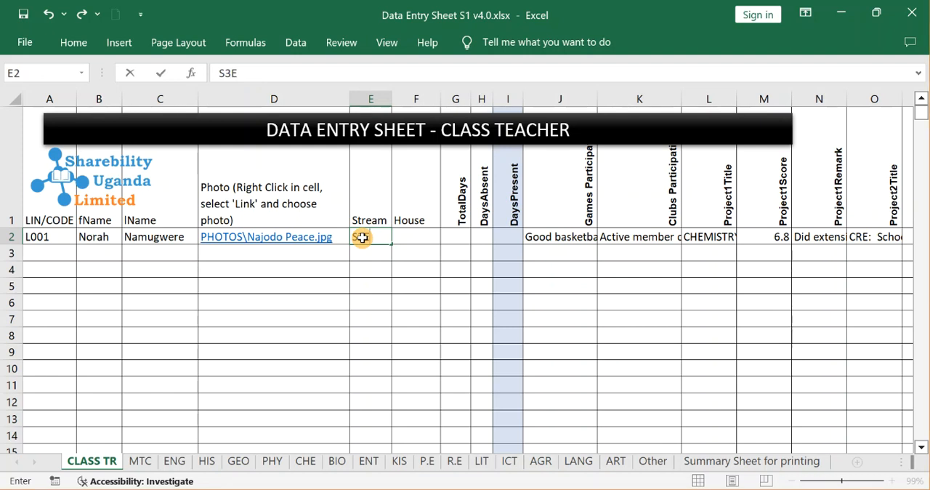
{"action": "left_click", "coordinate": [423, 234]}
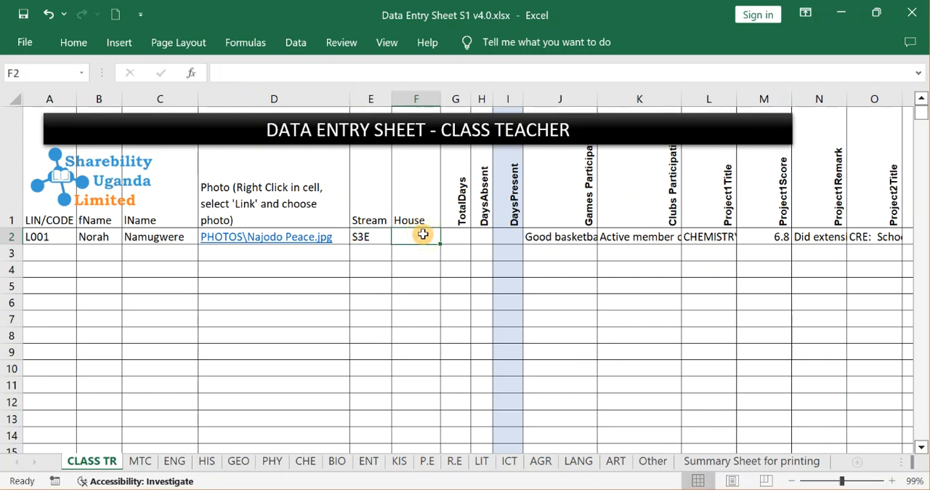
{"action": "type", "text": "yELL"}
{"action": "key", "text": "BackSpace"}
{"action": "key", "text": "BackSpace"}
{"action": "key", "text": "BackSpace"}
{"action": "key", "text": "BackSpace"}
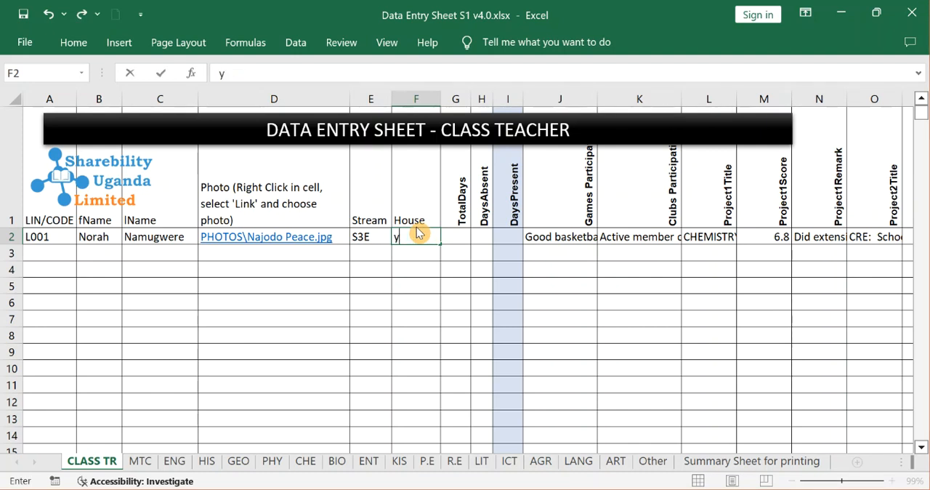
{"action": "key", "text": "BackSpace"}
{"action": "type", "text": "y"}
{"action": "type", "text": "Y"}
{"action": "key", "text": "BackSpace"}
{"action": "key", "text": "BackSpace"}
{"action": "type", "text": "Yellow"}
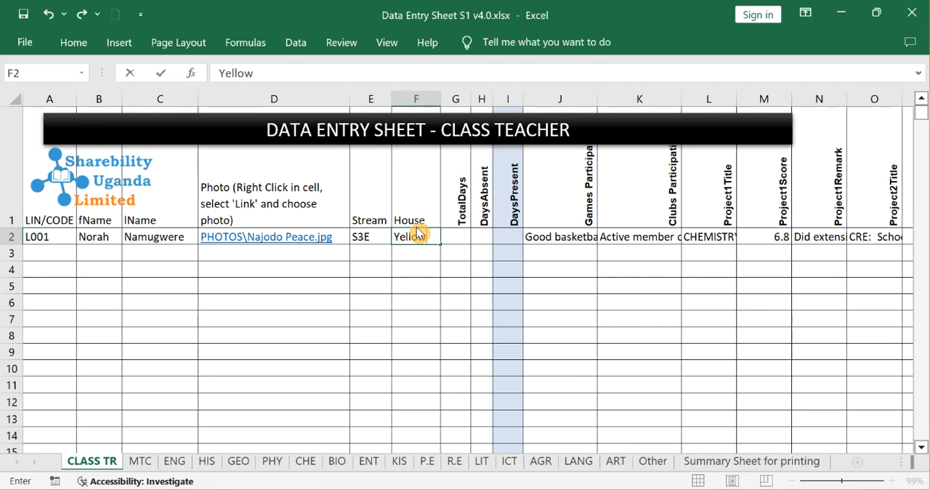
{"action": "left_click", "coordinate": [415, 284]}
{"action": "left_click", "coordinate": [415, 224]}
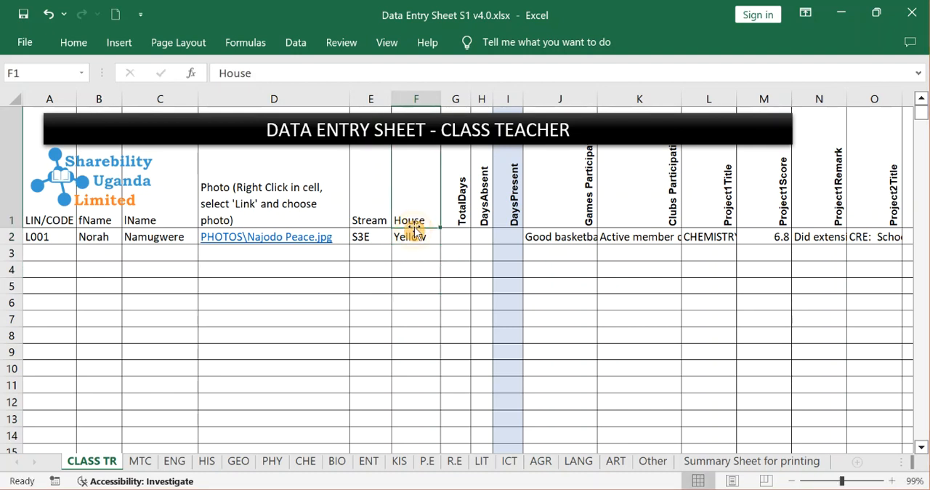
{"action": "left_click", "coordinate": [413, 239]}
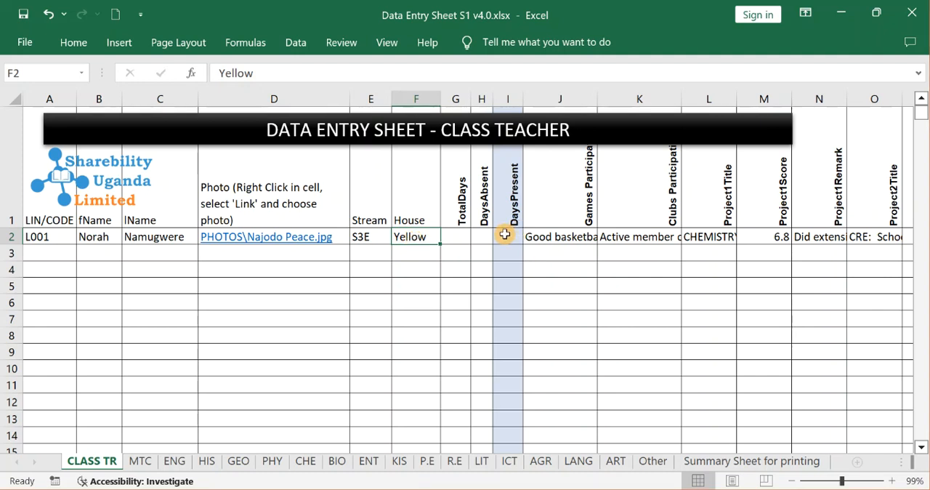
Enter 60 as TotalDays in G2 and 5 as DaysAbsent in H2, and check the DaysPresent formula in I2.
{"action": "left_click", "coordinate": [463, 239]}
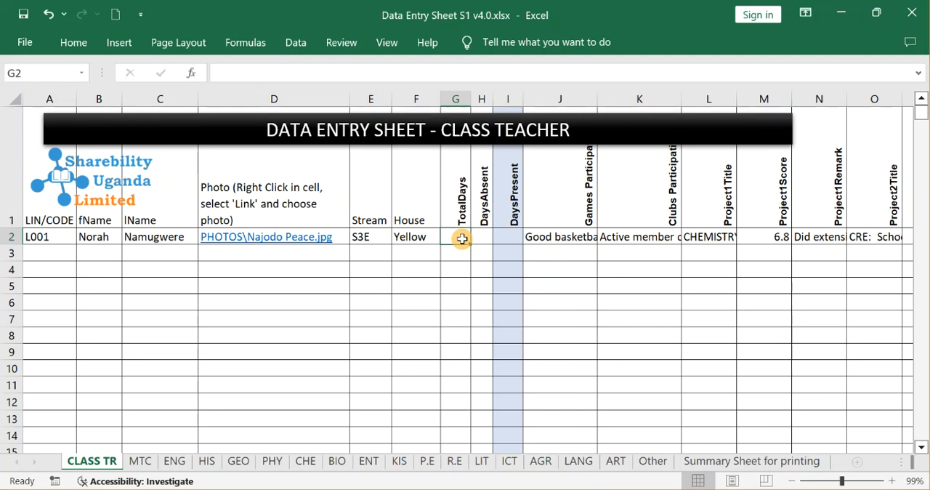
{"action": "type", "text": "60"}
{"action": "key", "text": "Return"}
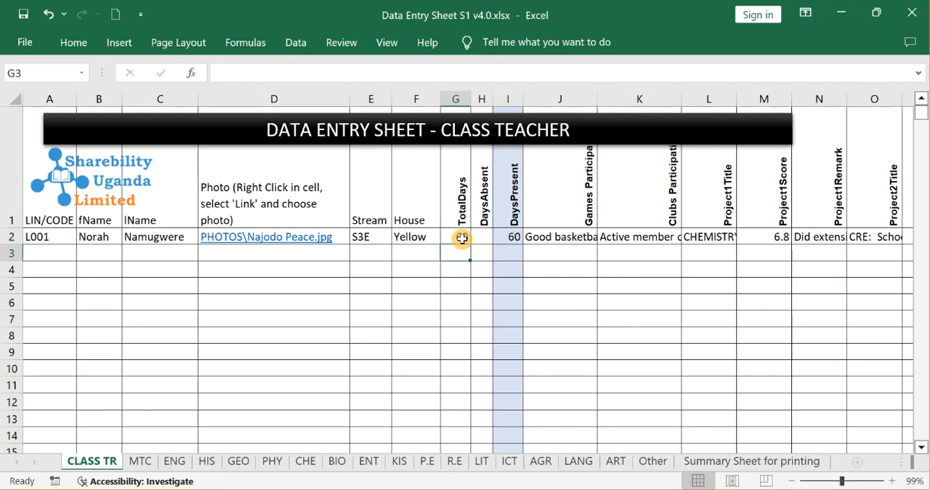
{"action": "left_click", "coordinate": [481, 240]}
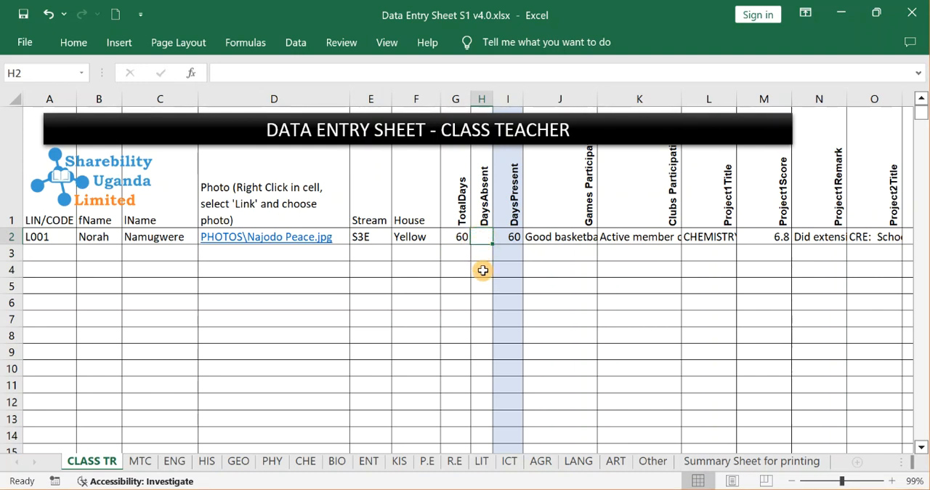
{"action": "type", "text": "5"}
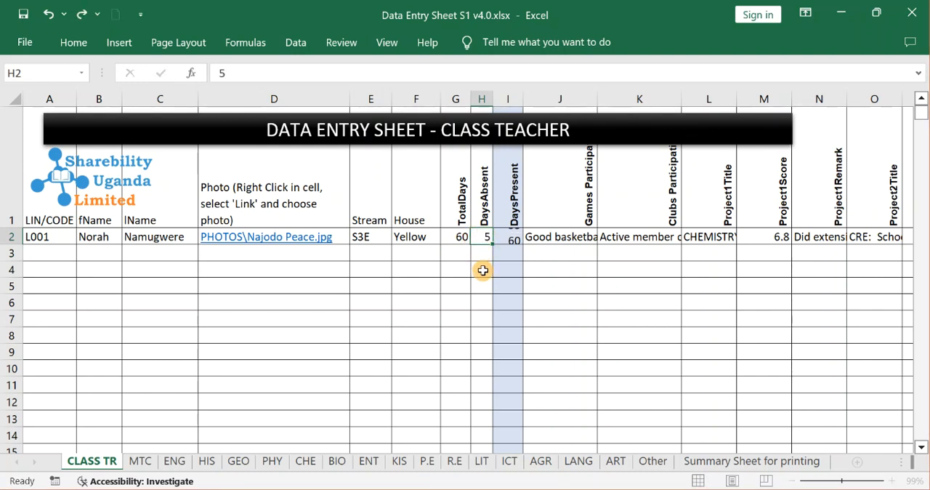
{"action": "key", "text": "Return"}
{"action": "left_click", "coordinate": [513, 236]}
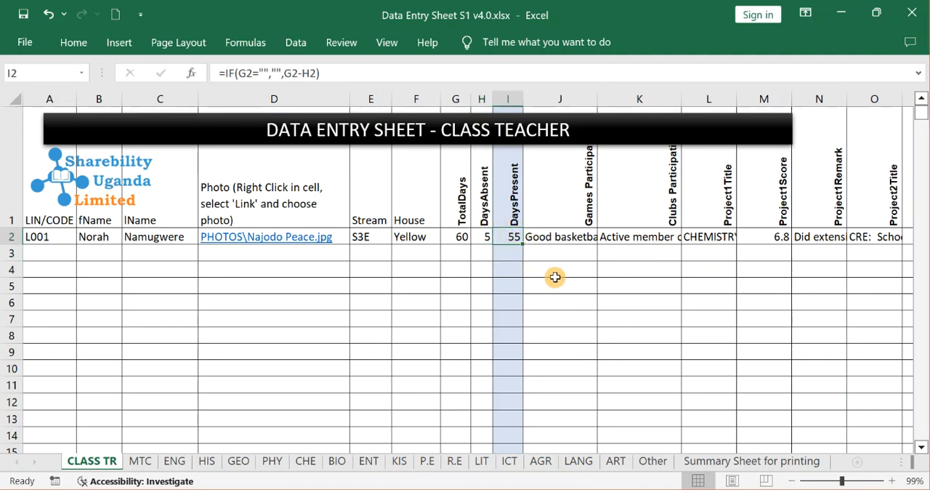
Examine the games and clubs participation comments in J2 and K2 and skim the project entries up to R2.
{"action": "left_click", "coordinate": [564, 238]}
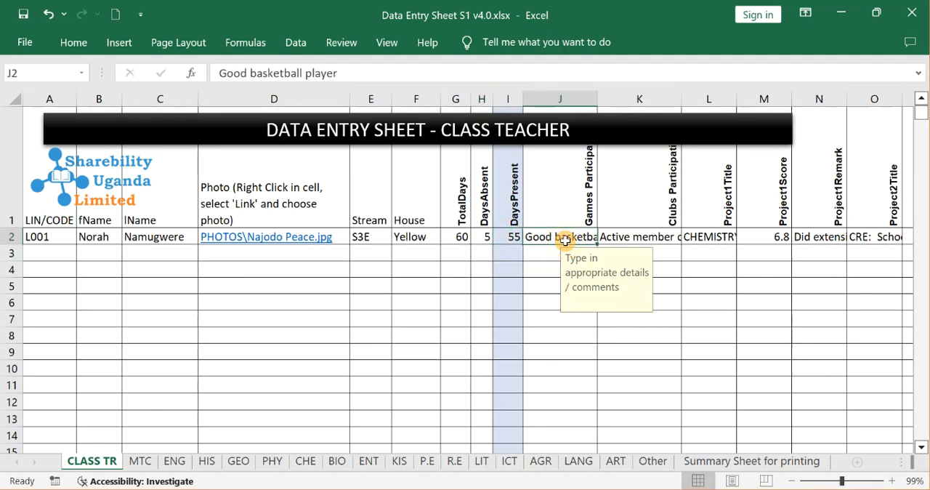
{"action": "left_click", "coordinate": [652, 236]}
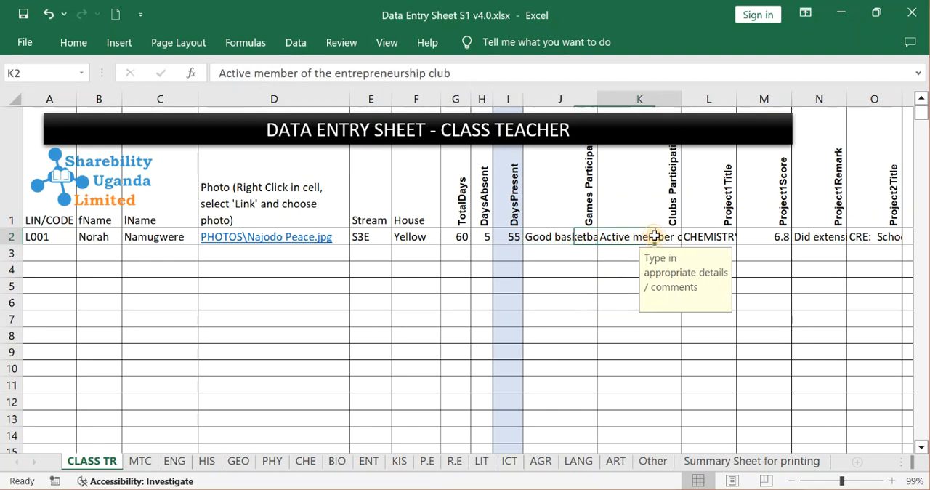
{"action": "left_click", "coordinate": [569, 237]}
{"action": "left_click", "coordinate": [611, 237]}
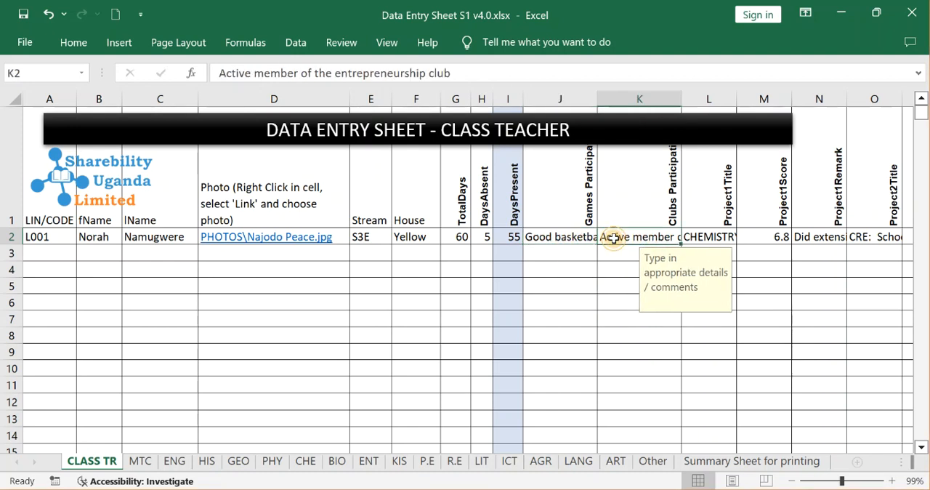
{"action": "key", "text": "Tab"}
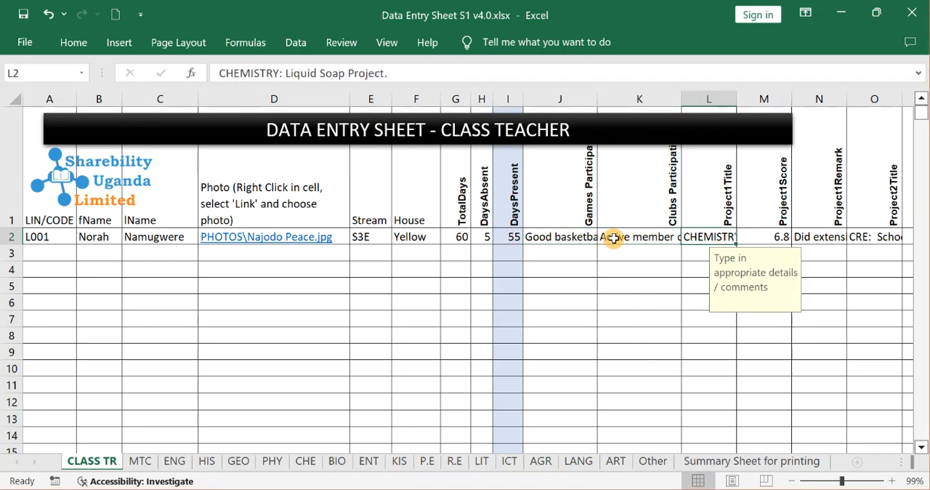
{"action": "key", "text": "Tab"}
{"action": "key", "text": "Tab"}
{"action": "key", "text": "Tab"}
{"action": "key", "text": "Tab"}
{"action": "key", "text": "Tab"}
{"action": "key", "text": "Tab"}
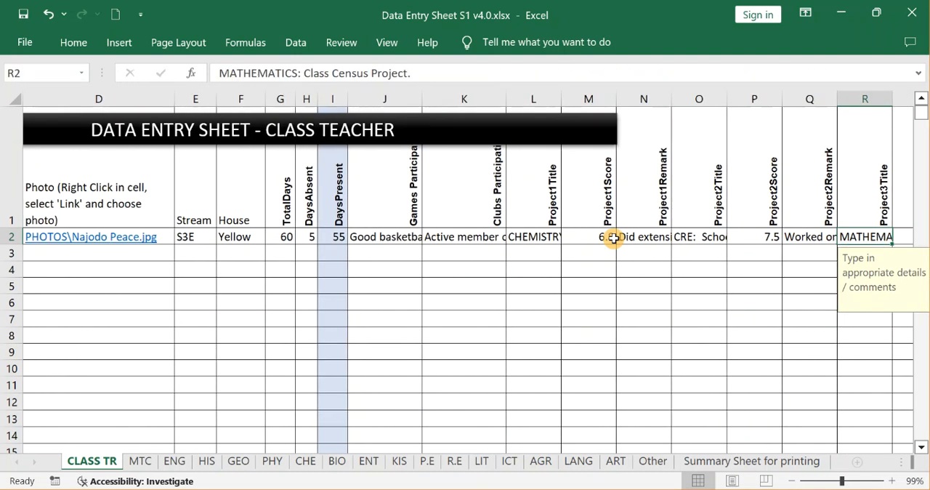
Examine the Project 1 title, score and remark in L2:N2, leaving the title text unedited.
{"action": "left_click", "coordinate": [533, 237]}
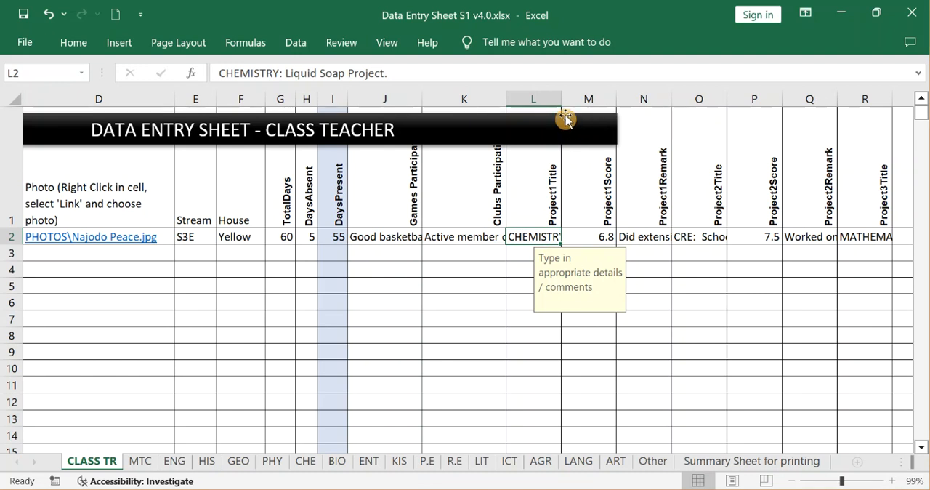
{"action": "left_click", "coordinate": [308, 69]}
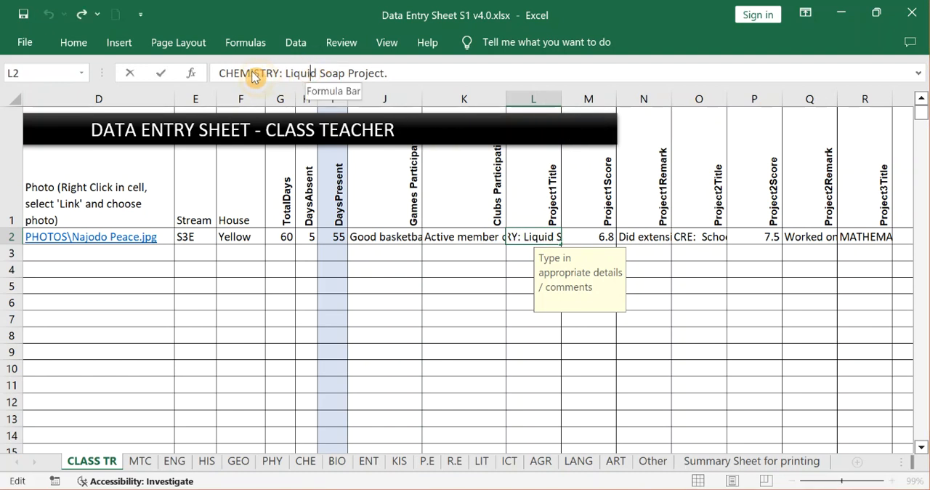
{"action": "double_click", "coordinate": [250, 75]}
{"action": "left_click", "coordinate": [353, 74]}
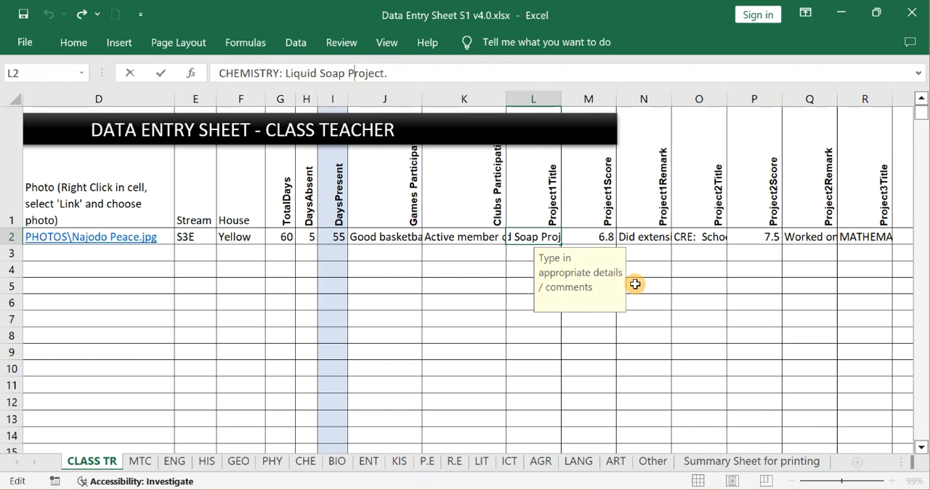
{"action": "key", "text": "Escape"}
{"action": "left_click", "coordinate": [615, 241]}
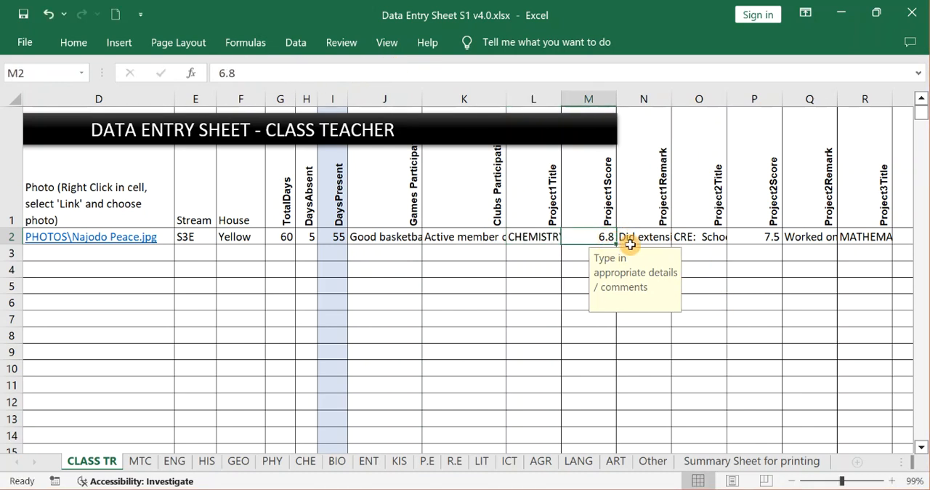
{"action": "left_click", "coordinate": [642, 241]}
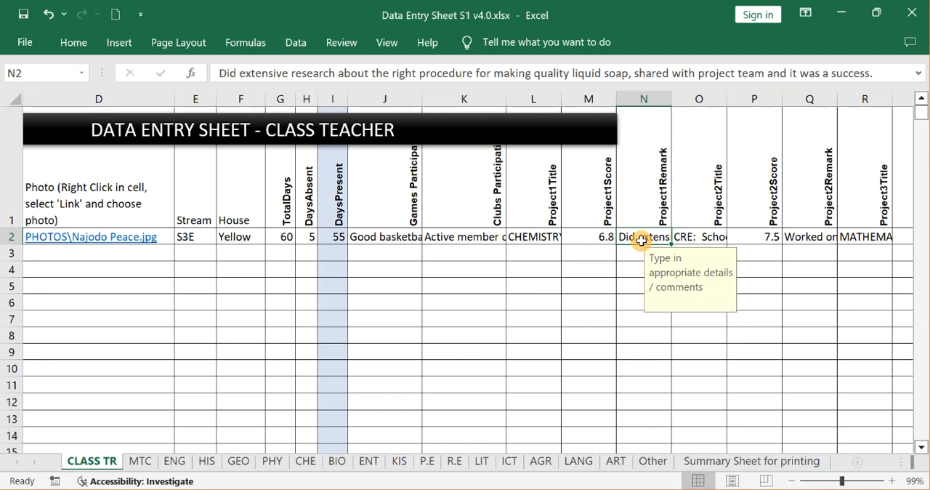
{"action": "left_click", "coordinate": [532, 237]}
{"action": "left_click", "coordinate": [653, 246]}
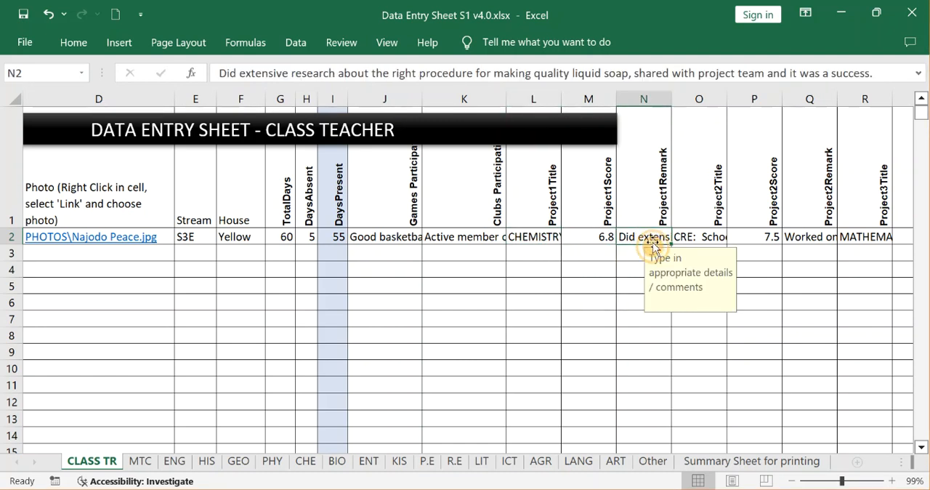
Examine the Project 2 and Project 3 entries in O2:T2 and the Class Teacher Comment in U2.
{"action": "left_click", "coordinate": [702, 236]}
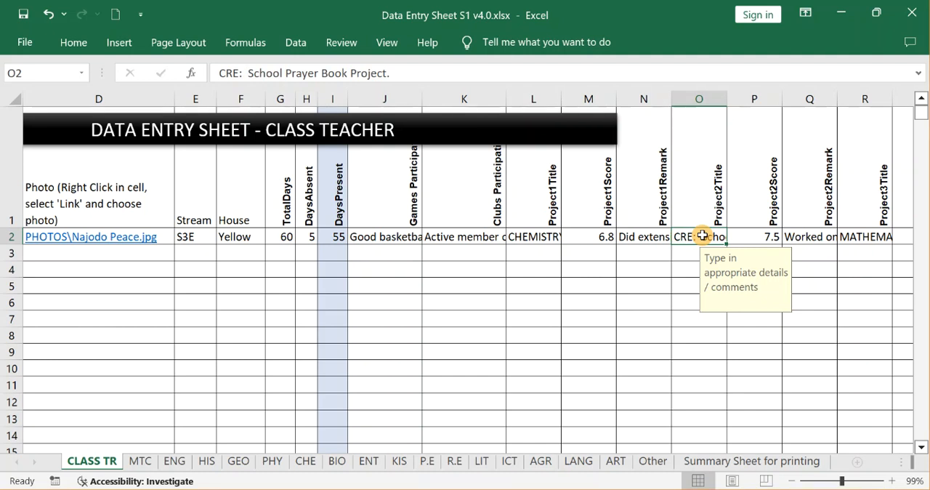
{"action": "key", "text": "Tab"}
{"action": "key", "text": "Tab"}
{"action": "key", "text": "Tab"}
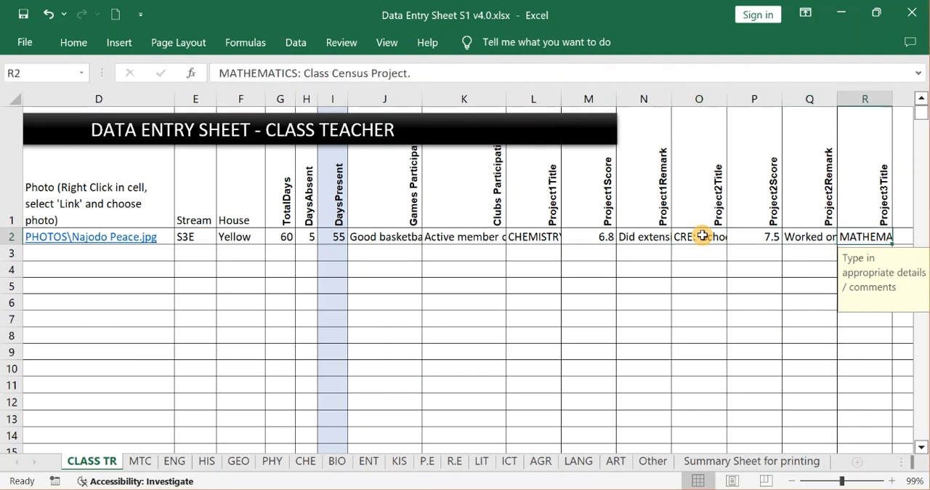
{"action": "key", "text": "Tab"}
{"action": "key", "text": "Tab"}
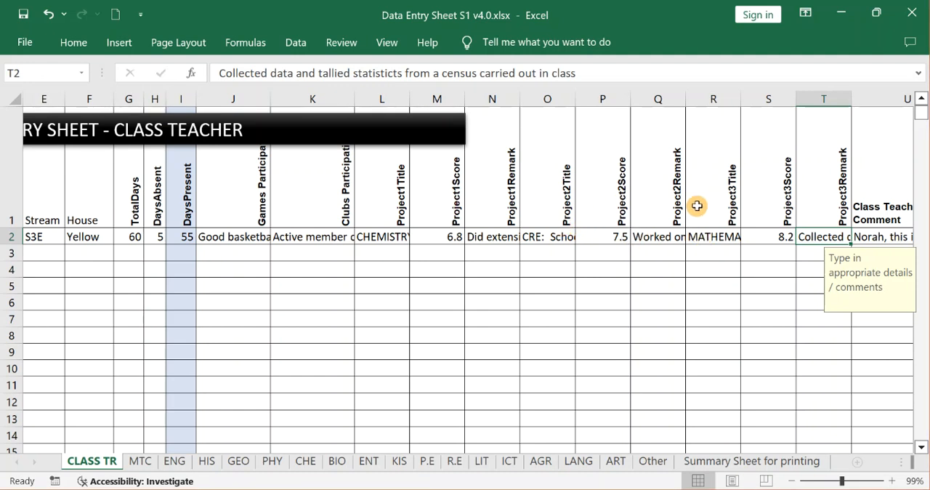
{"action": "left_click", "coordinate": [724, 237]}
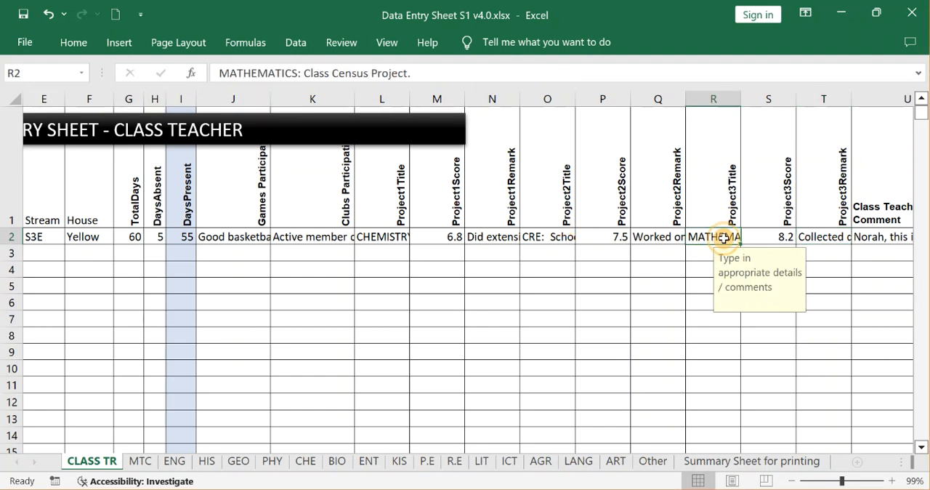
{"action": "key", "text": "Right"}
{"action": "key", "text": "Right"}
{"action": "key", "text": "Right"}
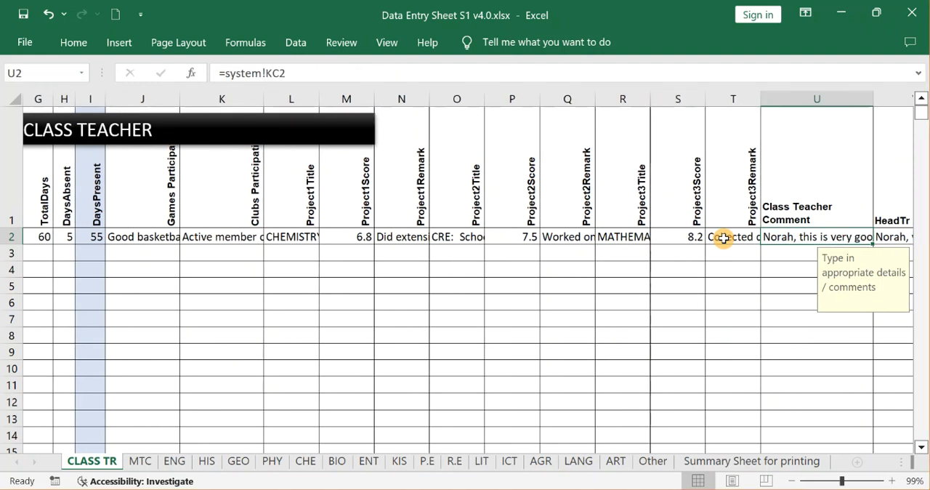
Examine the HeadTr comment in V2, the Fees Bal and ScPayCode entries in W2:X2, and return to the Class Teacher Comment.
{"action": "key", "text": "Right"}
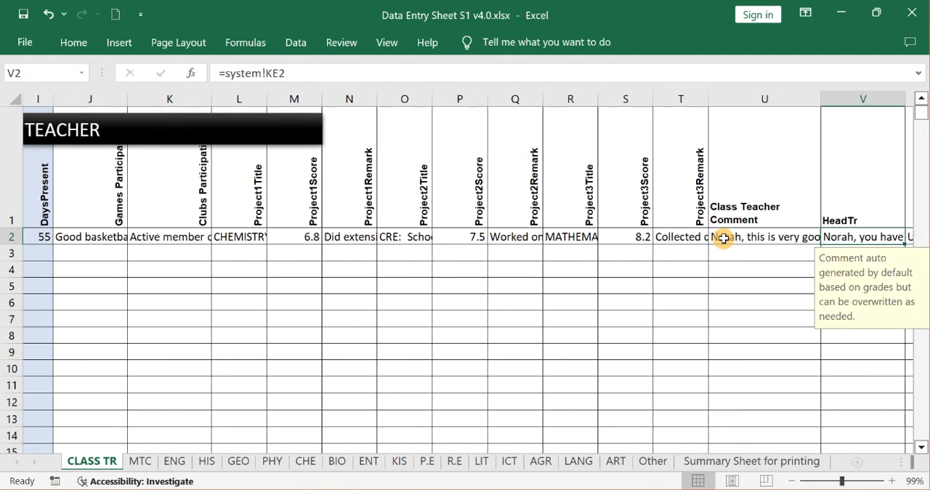
{"action": "key", "text": "Right"}
{"action": "key", "text": "Right"}
{"action": "key", "text": "Right"}
{"action": "key", "text": "Right"}
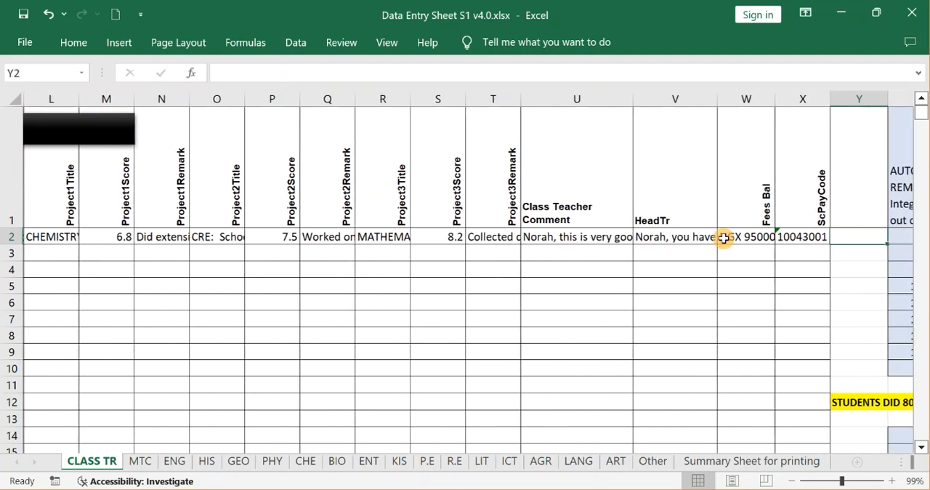
{"action": "left_click", "coordinate": [515, 238]}
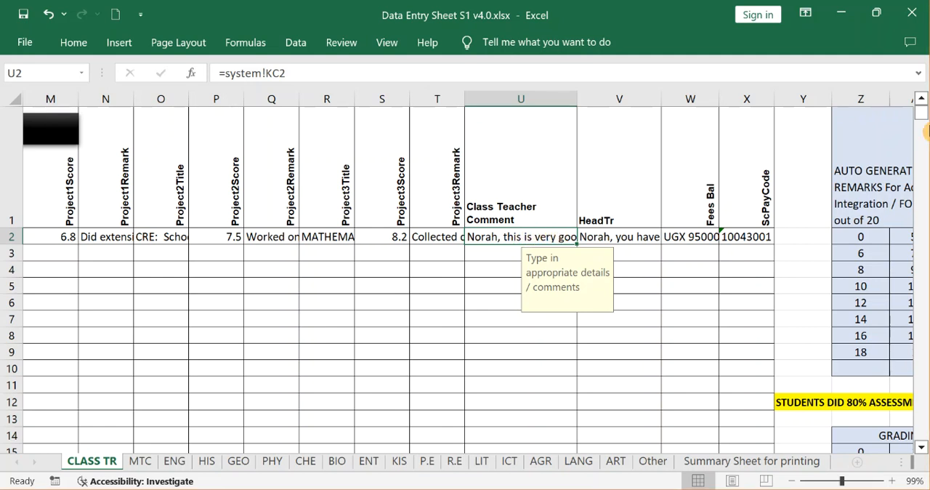
Skim the auto-generated placeholder remarks table and the default generic skills comments in columns Z to AE.
{"action": "key", "text": "Right"}
{"action": "key", "text": "Right"}
{"action": "key", "text": "Right"}
{"action": "key", "text": "Right"}
{"action": "key", "text": "Right"}
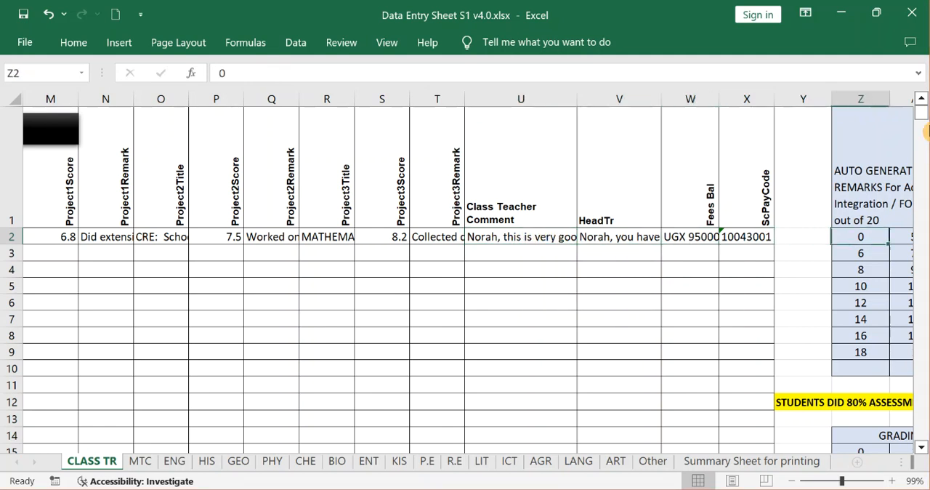
{"action": "key", "text": "Right"}
{"action": "key", "text": "Right"}
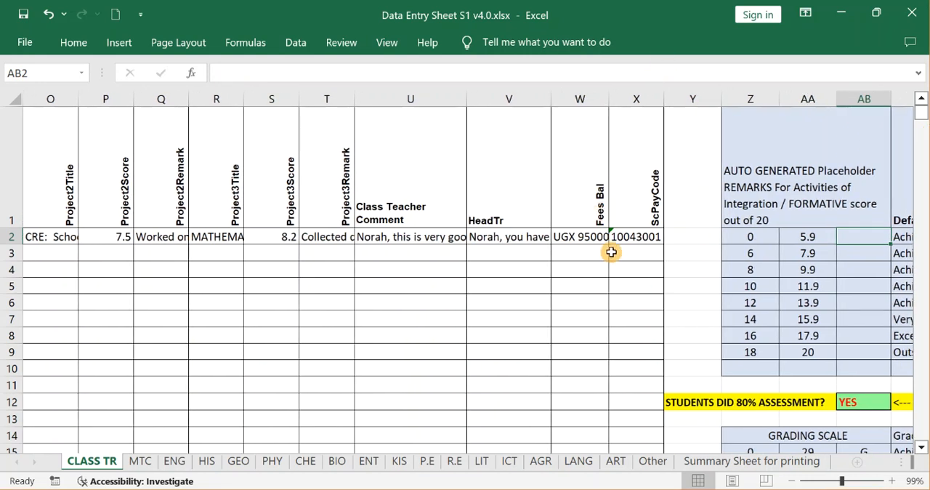
{"action": "left_click", "coordinate": [612, 253]}
{"action": "key", "text": "Right"}
{"action": "key", "text": "Right"}
{"action": "key", "text": "Right"}
{"action": "key", "text": "Right"}
{"action": "key", "text": "Right"}
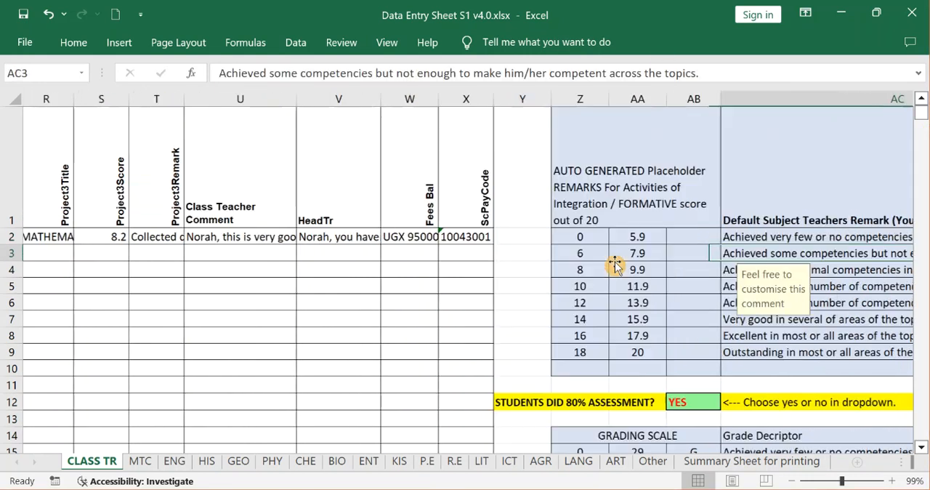
{"action": "key", "text": "Right"}
{"action": "key", "text": "Right"}
{"action": "key", "text": "Left"}
{"action": "key", "text": "Left"}
{"action": "key", "text": "Left"}
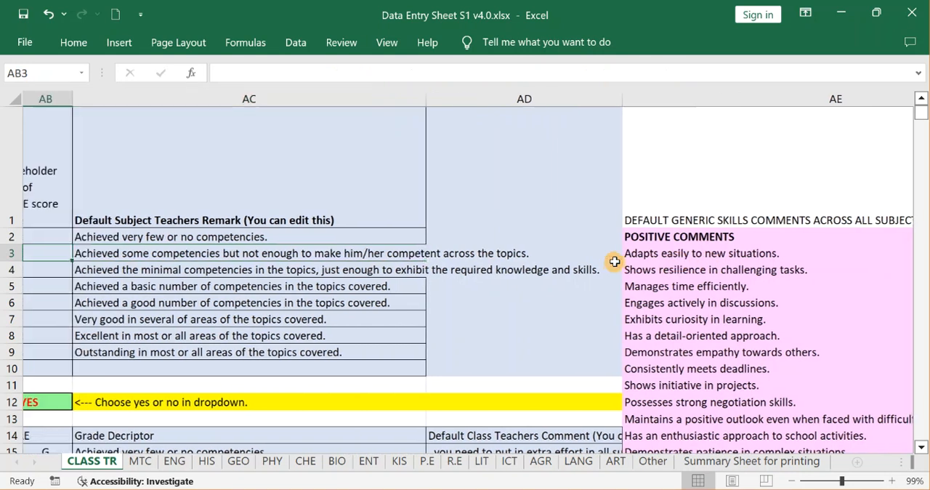
{"action": "key", "text": "Left"}
{"action": "key", "text": "Left"}
{"action": "key", "text": "Left"}
{"action": "key", "text": "Left"}
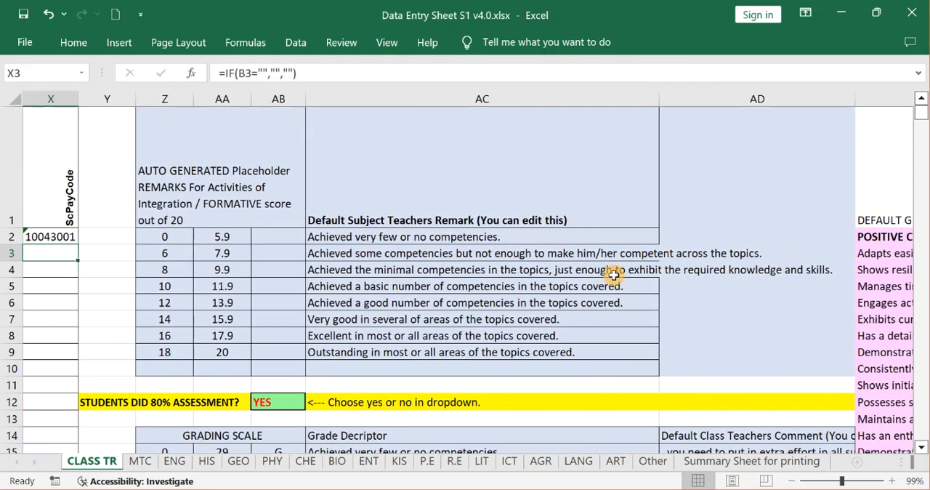
Examine the formative score bands out of 20 and their Default Subject Teachers Remarks in Z2:AC9.
{"action": "left_click", "coordinate": [550, 207]}
{"action": "left_click", "coordinate": [517, 266]}
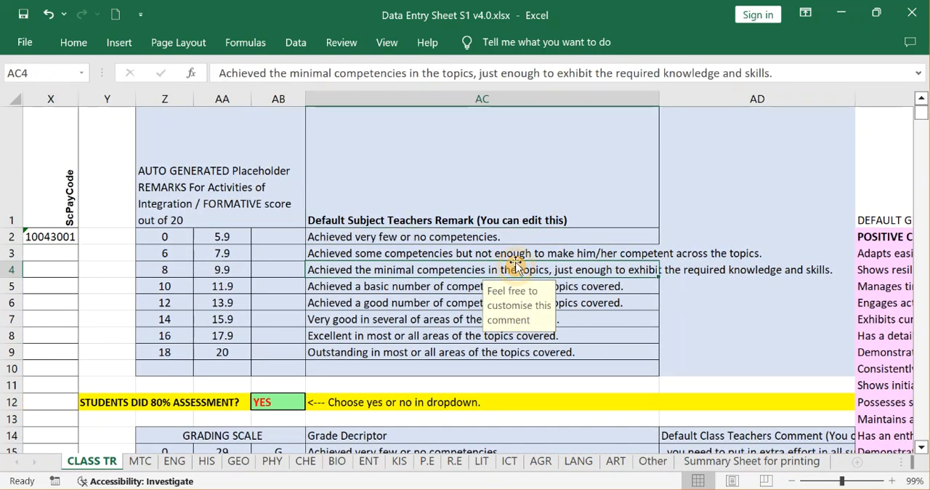
{"action": "left_click", "coordinate": [181, 236]}
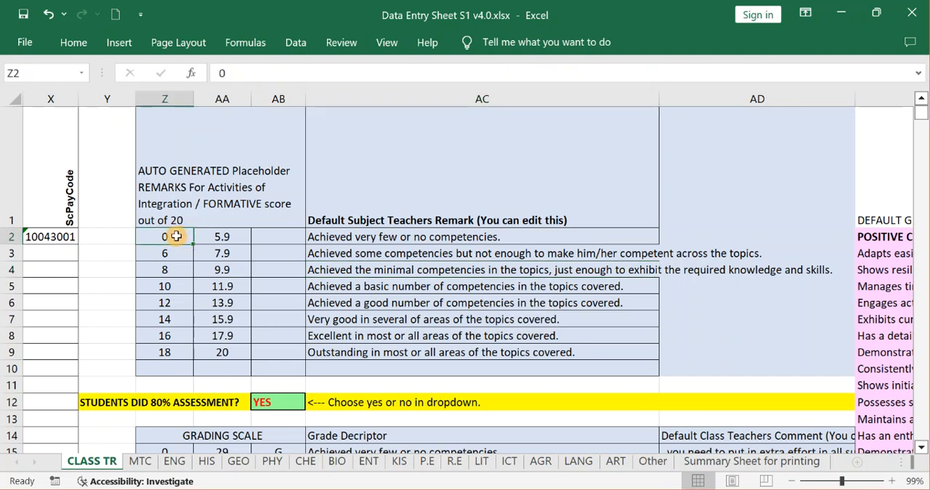
{"action": "left_click", "coordinate": [238, 242]}
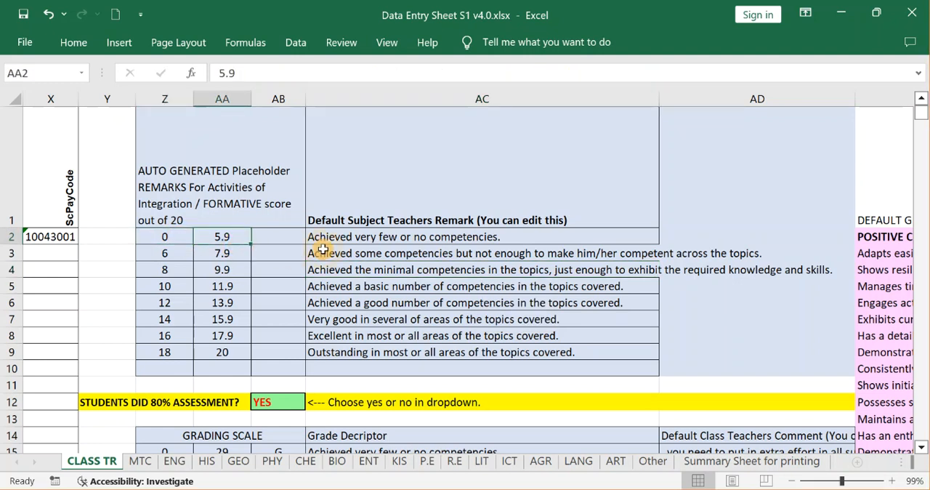
{"action": "left_click", "coordinate": [370, 248]}
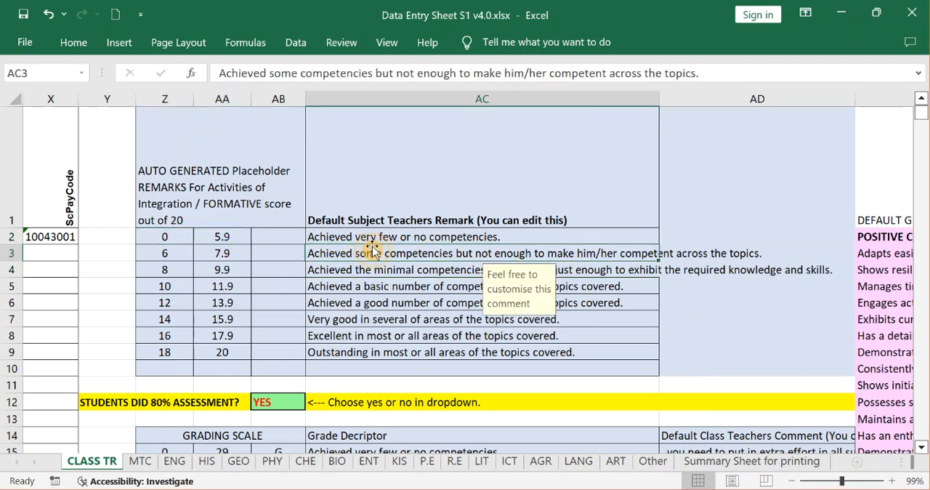
{"action": "left_click", "coordinate": [172, 350]}
{"action": "left_click", "coordinate": [237, 355]}
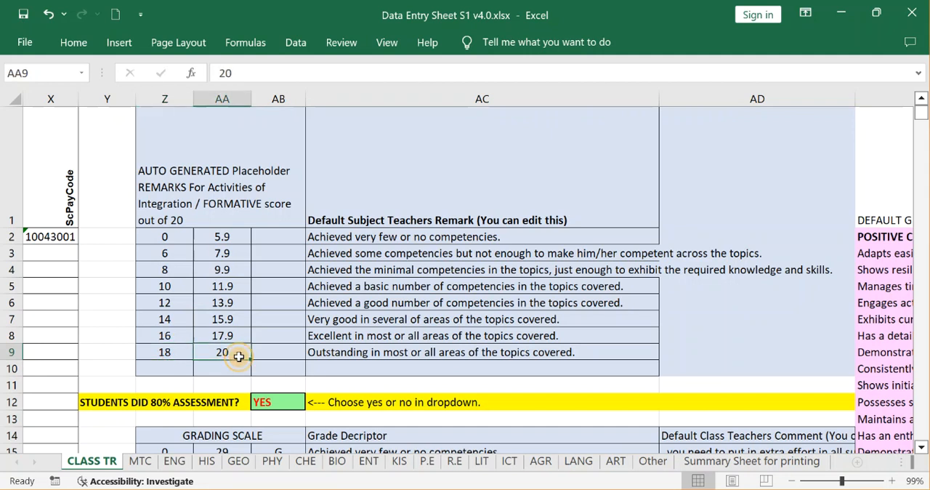
{"action": "left_click", "coordinate": [377, 348]}
Set the STUDENTS DID 80% ASSESSMENT? option in AB12 to NO.
{"action": "key", "text": "Down"}
{"action": "key", "text": "Down"}
{"action": "key", "text": "Down"}
{"action": "key", "text": "Down"}
{"action": "key", "text": "Down"}
{"action": "key", "text": "Down"}
{"action": "key", "text": "Down"}
{"action": "key", "text": "Down"}
{"action": "key", "text": "Down"}
{"action": "key", "text": "Down"}
{"action": "key", "text": "Down"}
{"action": "key", "text": "Down"}
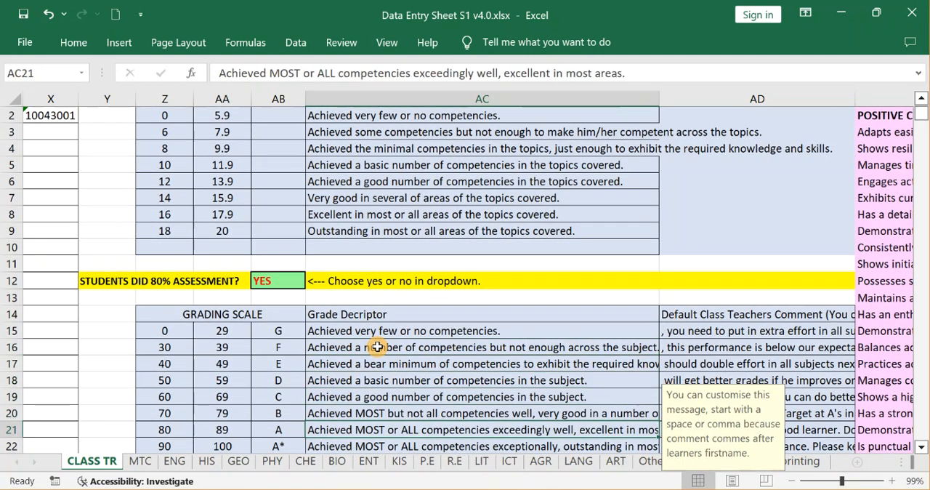
{"action": "left_click", "coordinate": [267, 296]}
{"action": "left_click", "coordinate": [276, 277]}
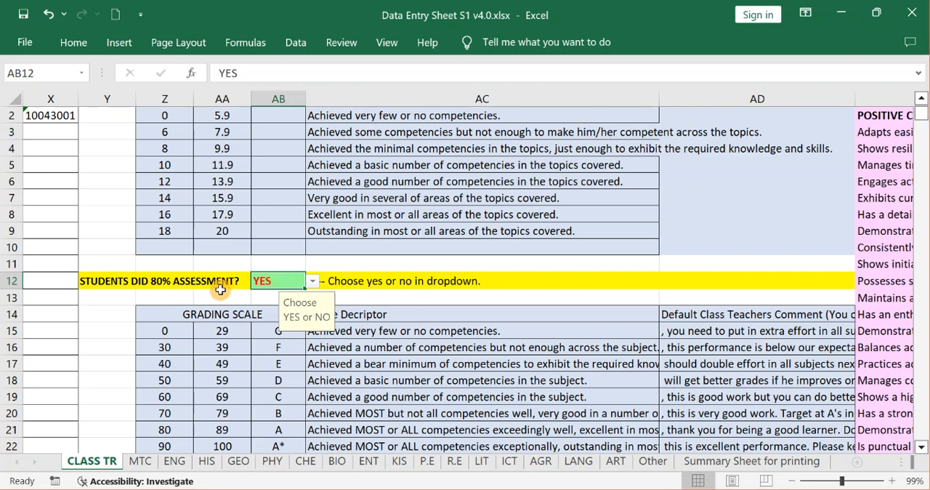
{"action": "left_click", "coordinate": [313, 281]}
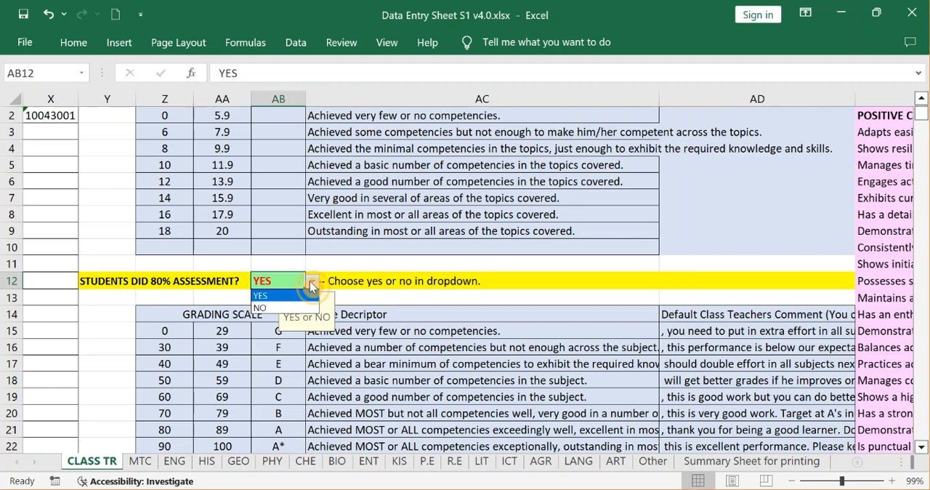
{"action": "left_click", "coordinate": [278, 309]}
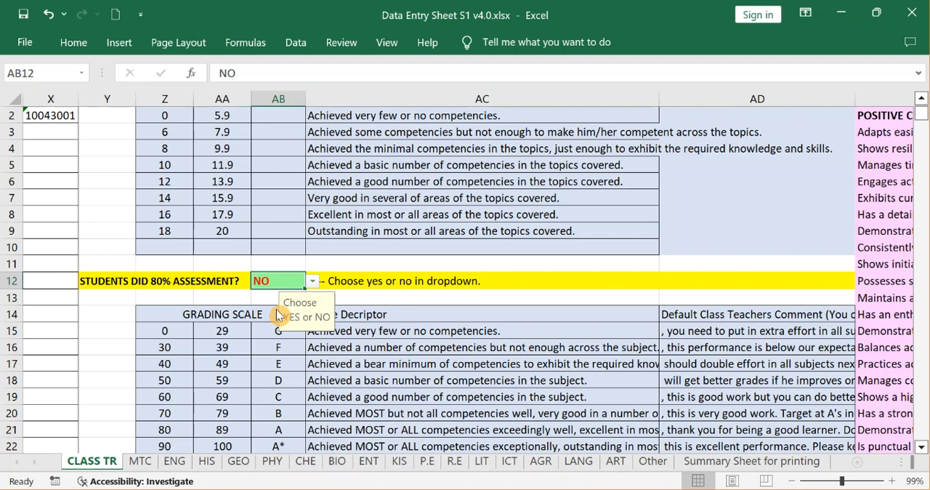
Set the STUDENTS DID 80% ASSESSMENT? option in AB12 to YES and save the workbook.
{"action": "left_click", "coordinate": [313, 282]}
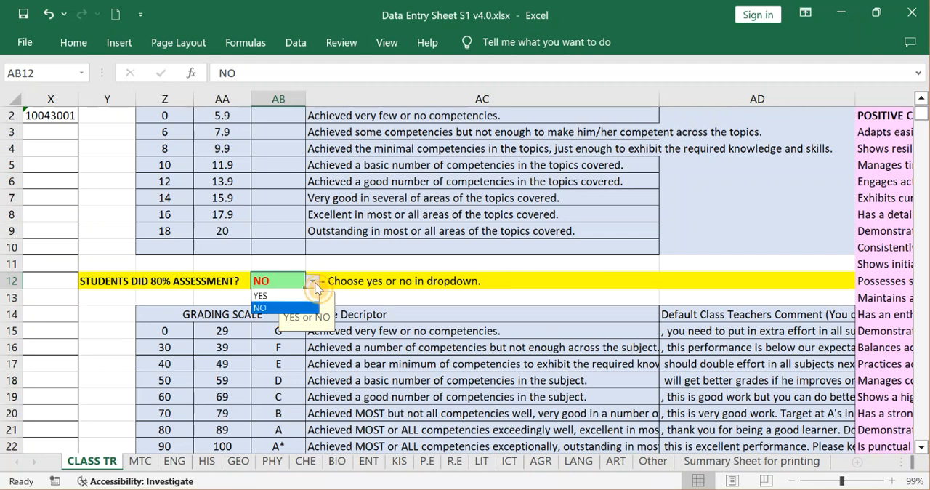
{"action": "left_click", "coordinate": [300, 296]}
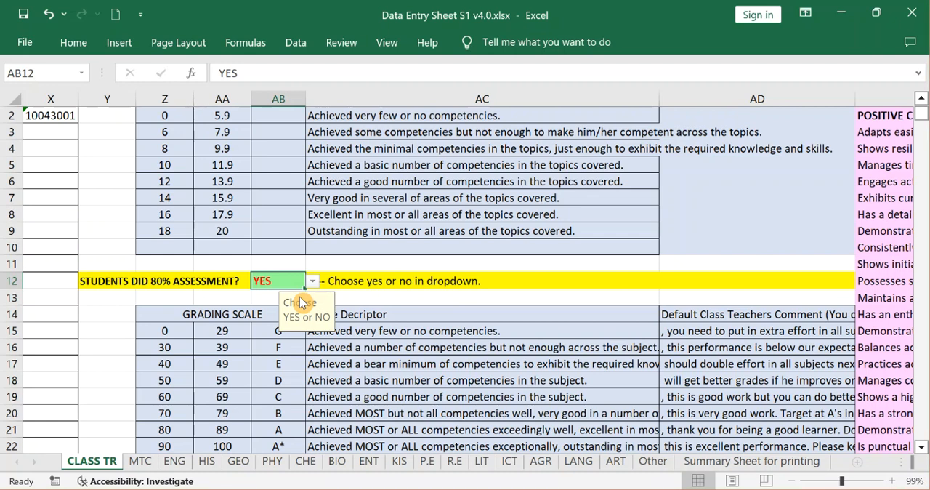
{"action": "key", "text": "ctrl+s"}
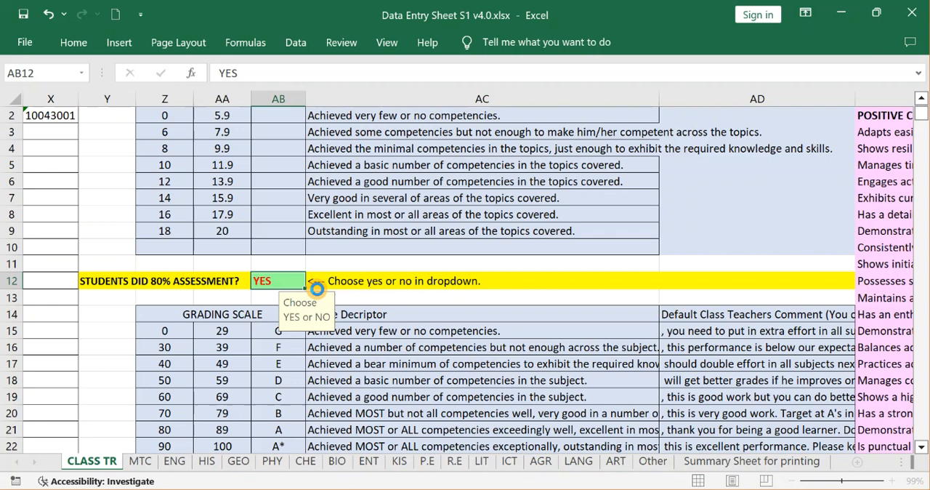
Examine the grading scale's mark ranges, letter grades and grade descriptors in Z14:AC22.
{"action": "left_click", "coordinate": [378, 359]}
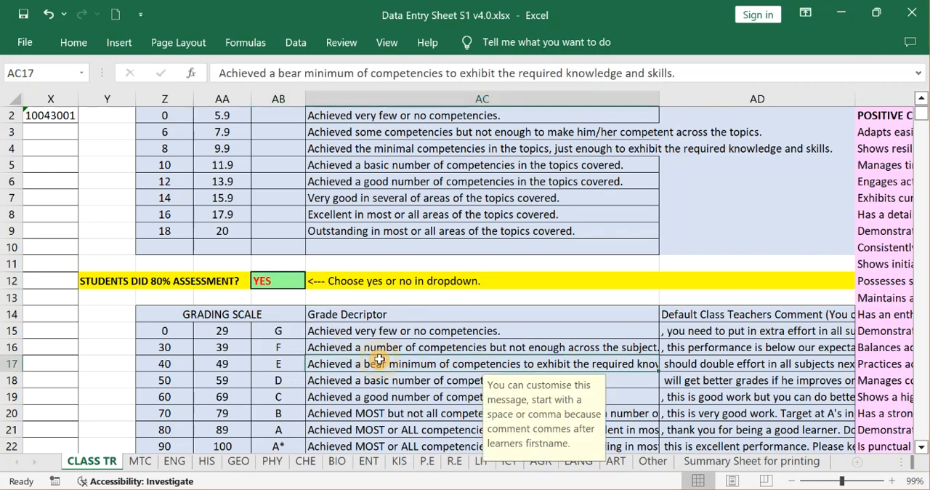
{"action": "key", "text": "Down"}
{"action": "key", "text": "Down"}
{"action": "key", "text": "Down"}
{"action": "key", "text": "Down"}
{"action": "key", "text": "Down"}
{"action": "key", "text": "Down"}
{"action": "key", "text": "Down"}
{"action": "key", "text": "Down"}
{"action": "key", "text": "Down"}
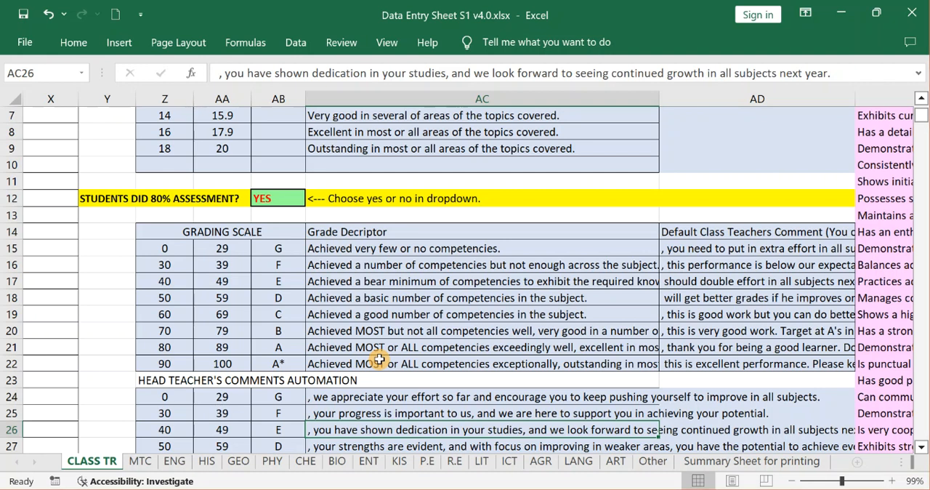
{"action": "left_click", "coordinate": [388, 280]}
{"action": "left_click", "coordinate": [211, 247]}
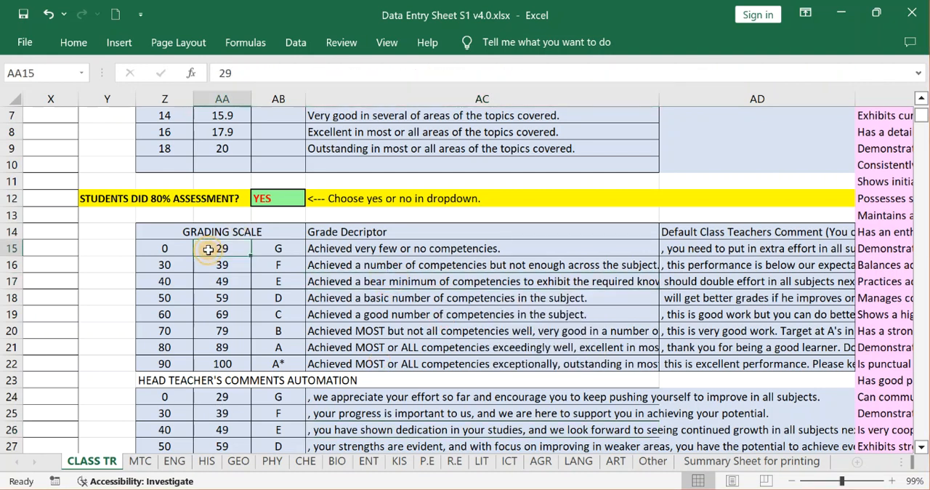
{"action": "left_click", "coordinate": [288, 272]}
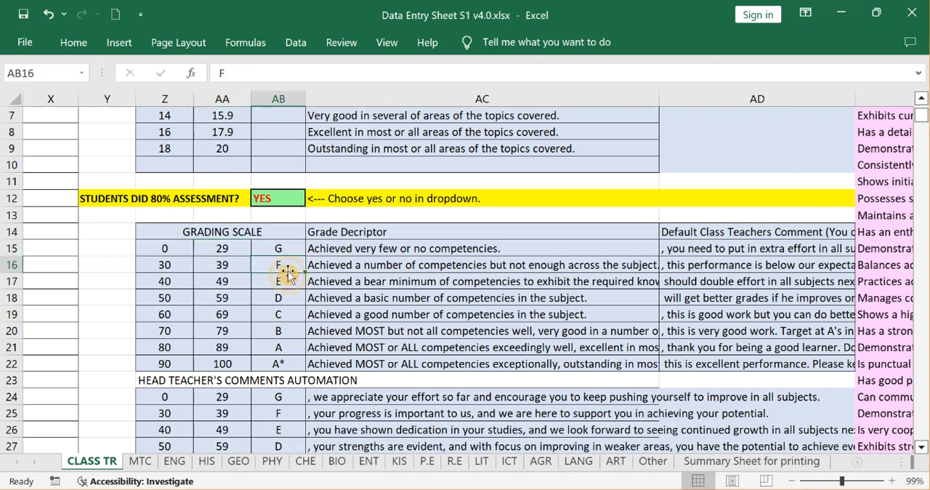
{"action": "left_click", "coordinate": [374, 251]}
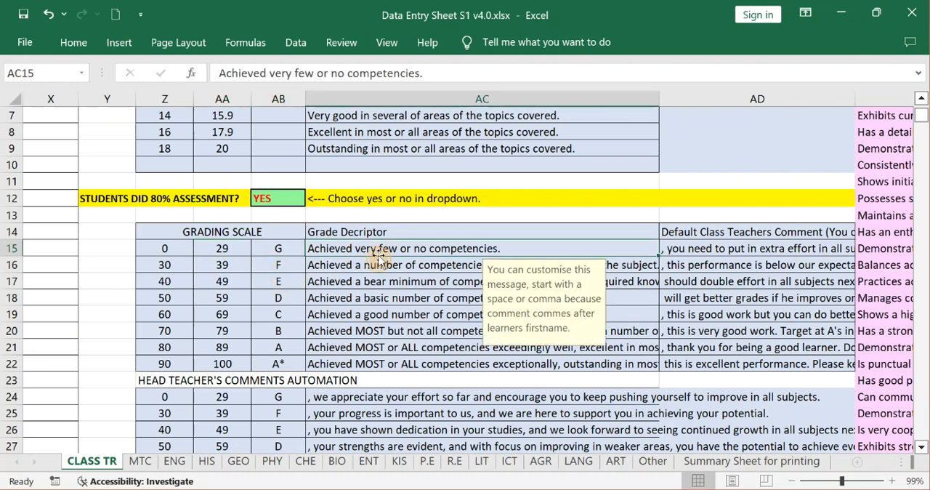
{"action": "left_click", "coordinate": [393, 314]}
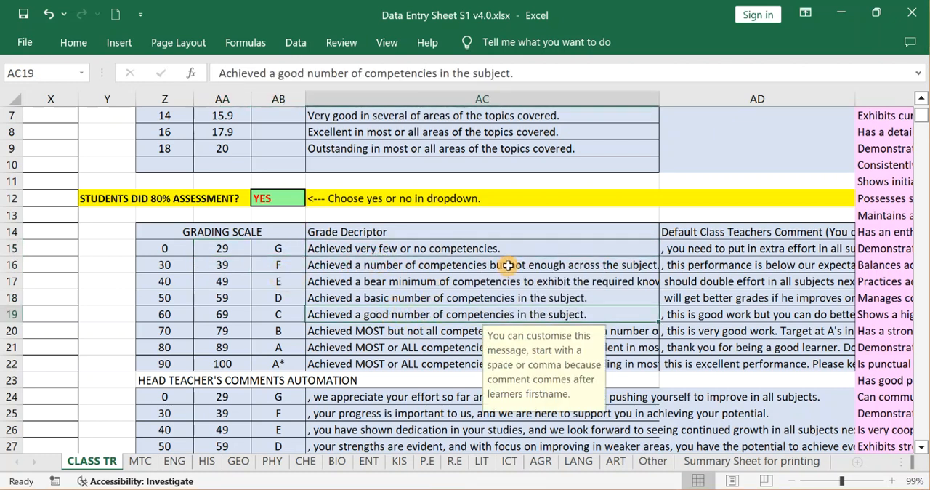
{"action": "left_click", "coordinate": [394, 232]}
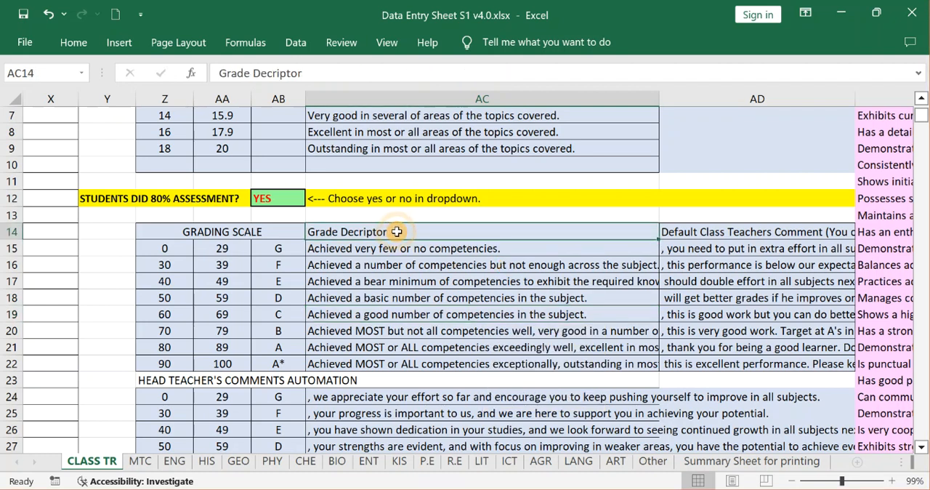
Examine the Default Class Teachers Comment entries in AD14:AD22 against the mark ranges of the grading scale.
{"action": "left_click", "coordinate": [696, 234]}
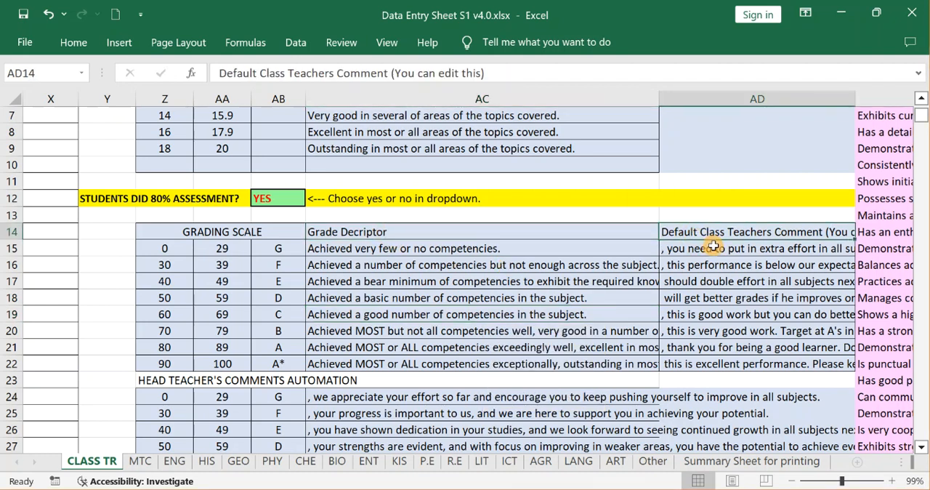
{"action": "left_click", "coordinate": [713, 247]}
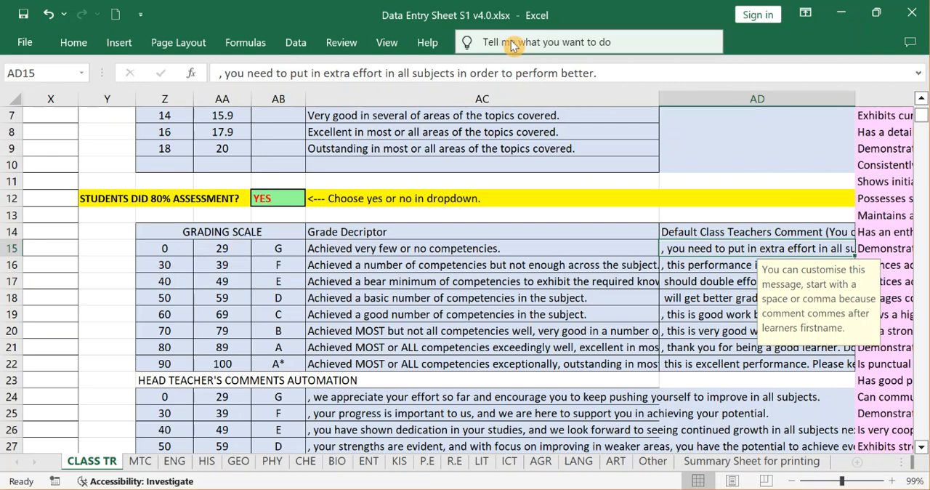
{"action": "left_click", "coordinate": [153, 248]}
{"action": "left_click", "coordinate": [730, 248]}
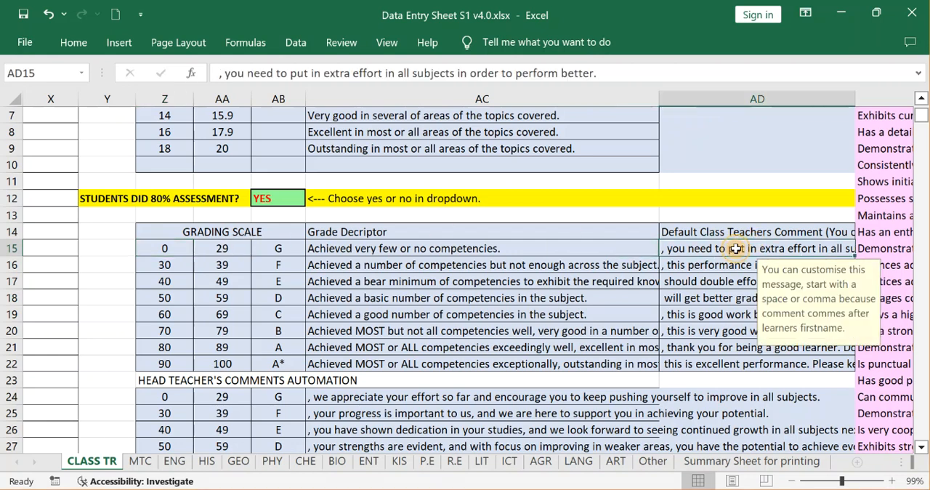
{"action": "key", "text": "Down"}
{"action": "key", "text": "Down"}
{"action": "key", "text": "Down"}
{"action": "key", "text": "Down"}
{"action": "key", "text": "Down"}
{"action": "key", "text": "Down"}
{"action": "key", "text": "Down"}
{"action": "key", "text": "Down"}
{"action": "key", "text": "Down"}
{"action": "key", "text": "Down"}
{"action": "key", "text": "Down"}
{"action": "key", "text": "Down"}
{"action": "key", "text": "Down"}
{"action": "key", "text": "Down"}
{"action": "key", "text": "Down"}
{"action": "key", "text": "Down"}
{"action": "key", "text": "Down"}
{"action": "key", "text": "Down"}
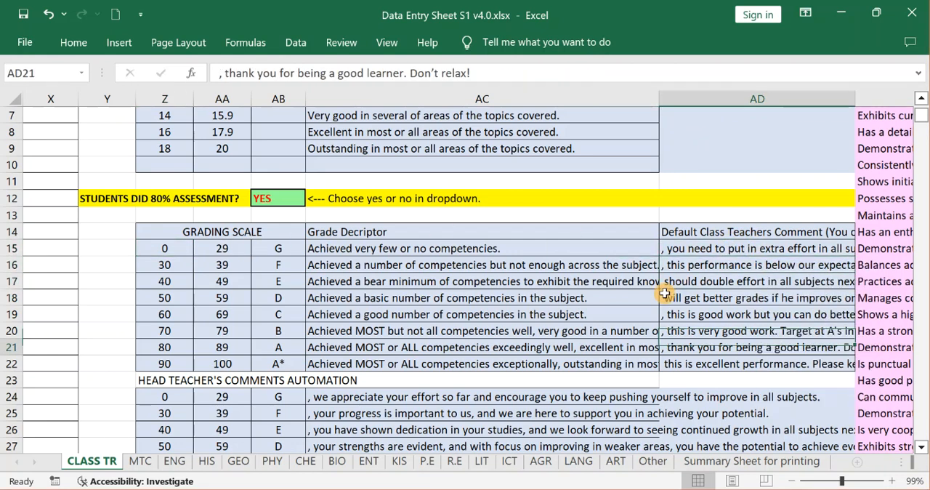
Examine the Head Teacher's Comments Automation table in rows 24 to 31, starting with the comment and mark range for grade G.
{"action": "key", "text": "Down"}
{"action": "key", "text": "Down"}
{"action": "key", "text": "Down"}
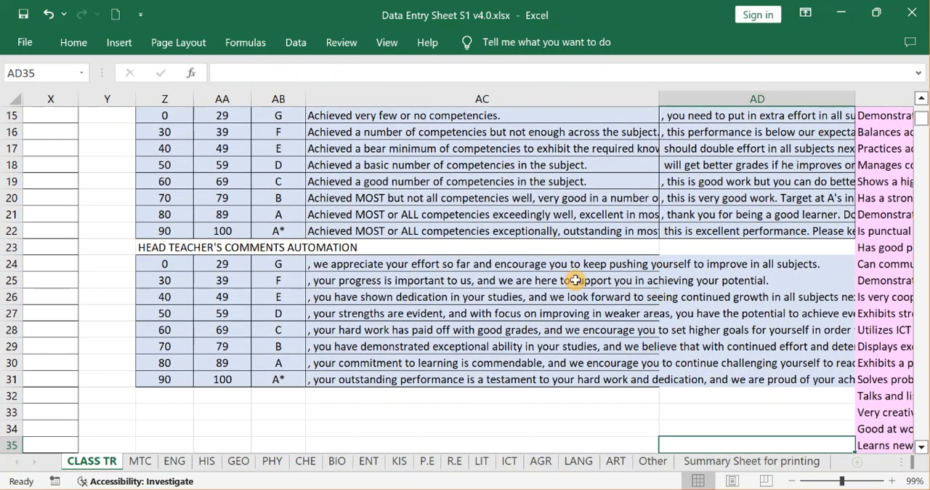
{"action": "left_click", "coordinate": [522, 283]}
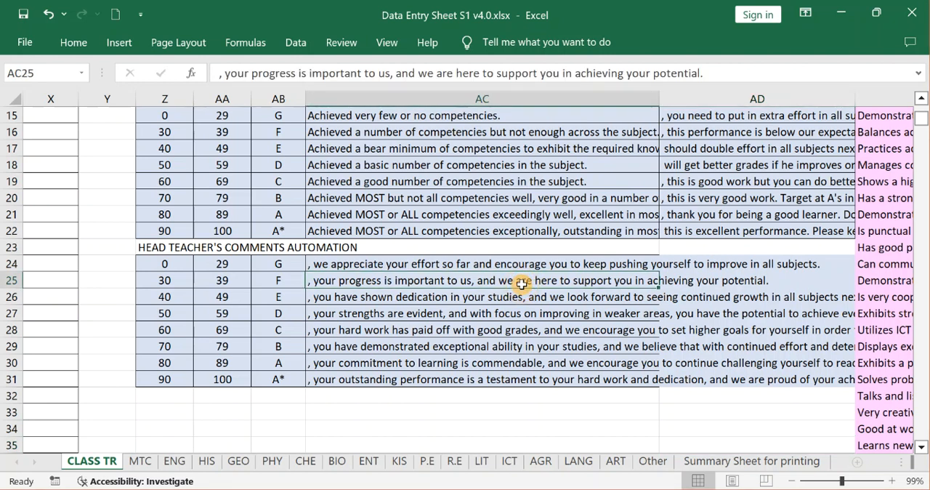
{"action": "left_click", "coordinate": [368, 267]}
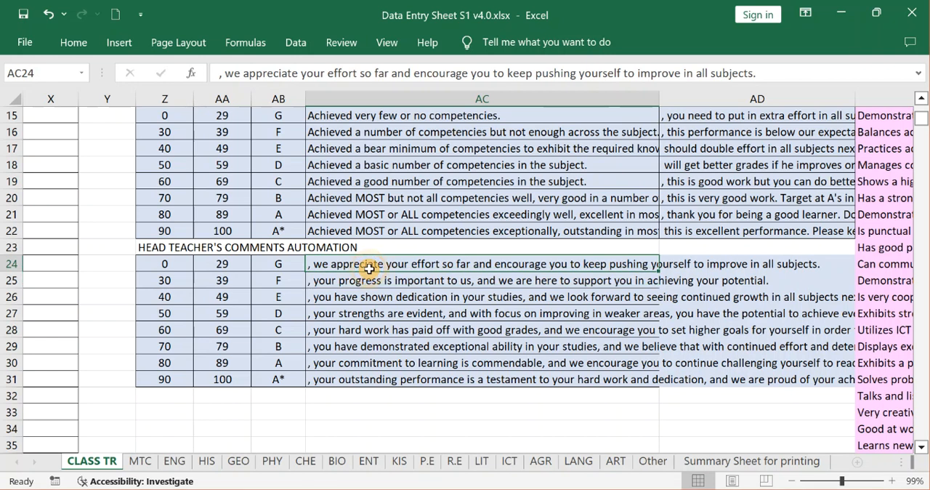
{"action": "left_click", "coordinate": [161, 265]}
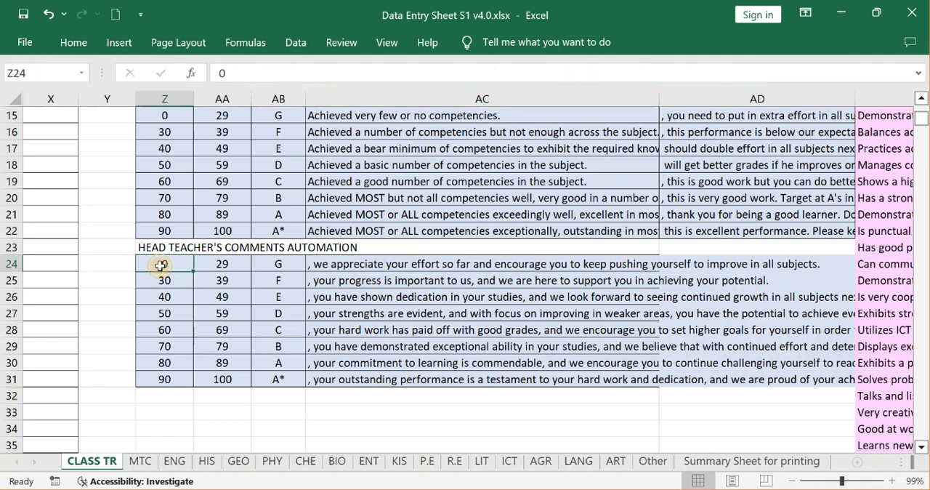
Examine the automated head teacher's comments in AC24:AC31, from the grade G remark to the grade A* remark.
{"action": "left_click", "coordinate": [222, 266]}
{"action": "left_click", "coordinate": [369, 265]}
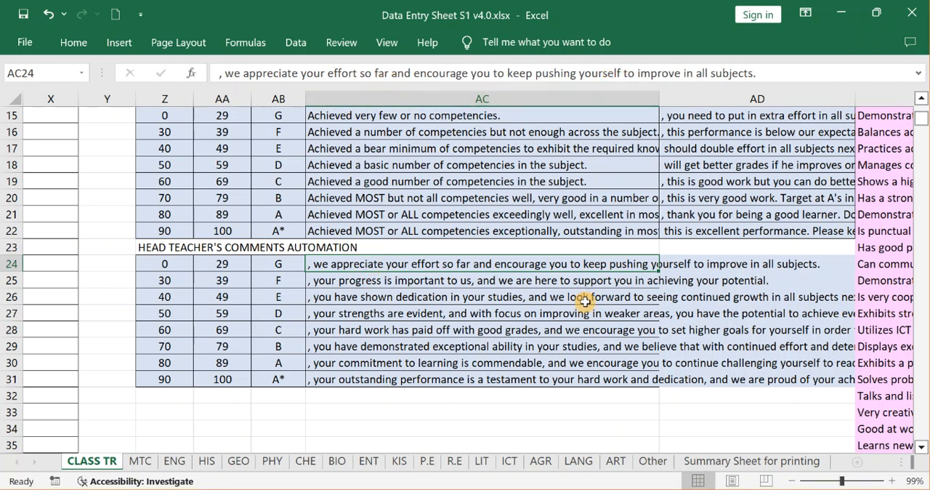
{"action": "left_click", "coordinate": [476, 331]}
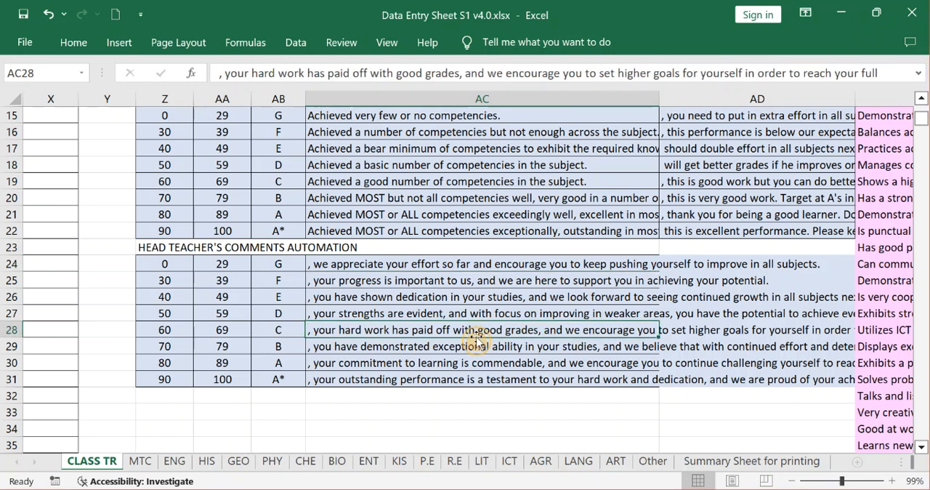
{"action": "left_click", "coordinate": [409, 349]}
{"action": "left_click", "coordinate": [414, 381]}
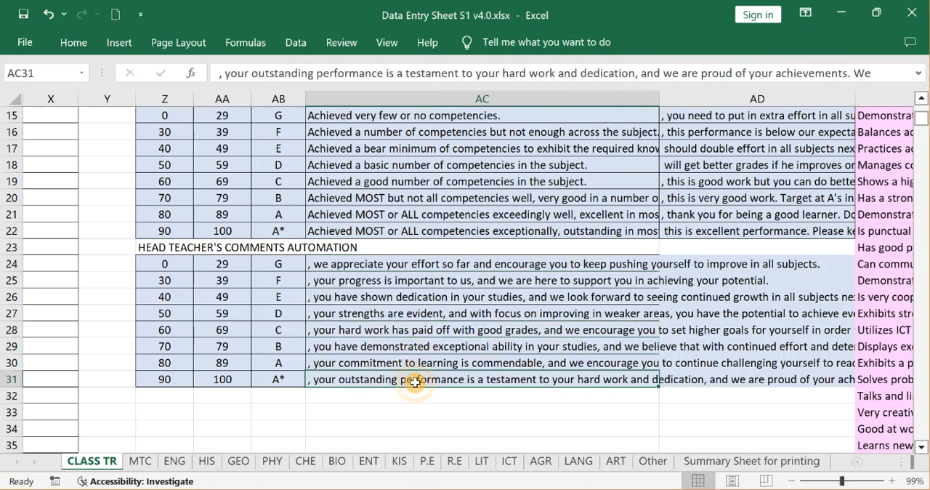
{"action": "left_click_drag", "start_coordinate": [384, 264], "coordinate": [379, 374]}
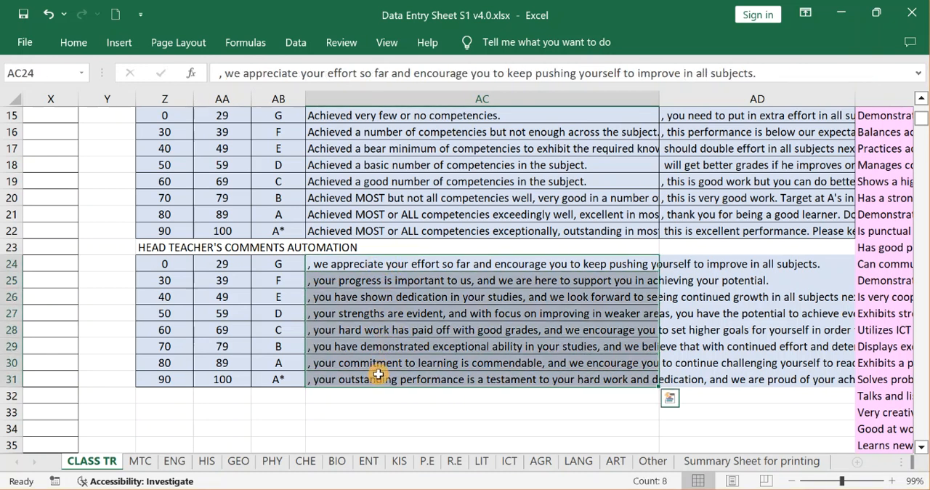
{"action": "left_click", "coordinate": [483, 313]}
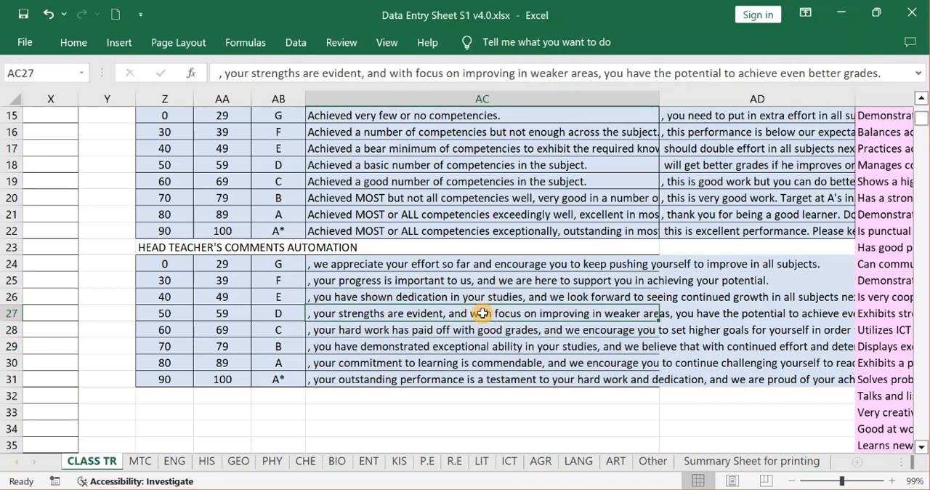
Go to the heading of the default generic skills comments list in AE1 and examine it.
{"action": "key", "text": "Right"}
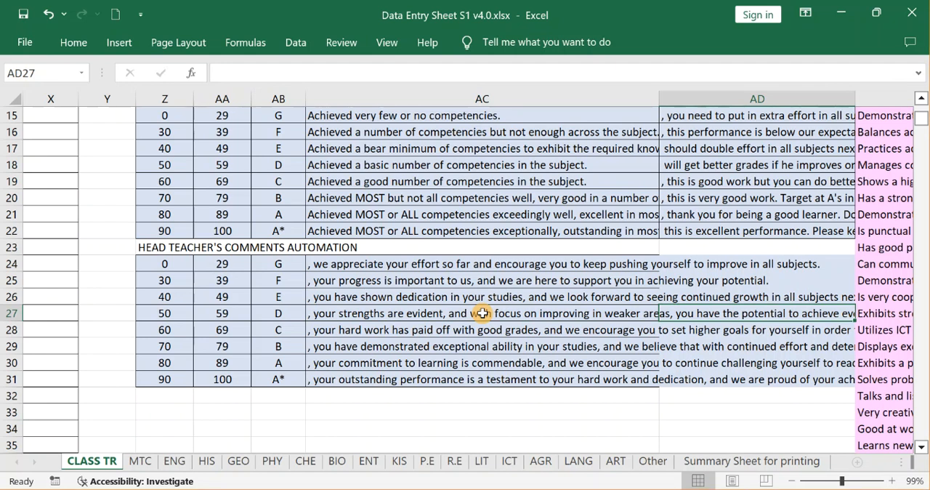
{"action": "key", "text": "Right"}
{"action": "key", "text": "Up"}
{"action": "key", "text": "Up"}
{"action": "key", "text": "Up"}
{"action": "key", "text": "Up"}
{"action": "key", "text": "Up"}
{"action": "key", "text": "Up"}
{"action": "key", "text": "Up"}
{"action": "key", "text": "Up"}
{"action": "key", "text": "Up"}
{"action": "key", "text": "Up"}
{"action": "key", "text": "Up"}
{"action": "key", "text": "Up"}
{"action": "key", "text": "Up"}
{"action": "key", "text": "Up"}
{"action": "key", "text": "Up"}
{"action": "key", "text": "Up"}
{"action": "key", "text": "Up"}
{"action": "key", "text": "Up"}
{"action": "key", "text": "Up"}
{"action": "key", "text": "Up"}
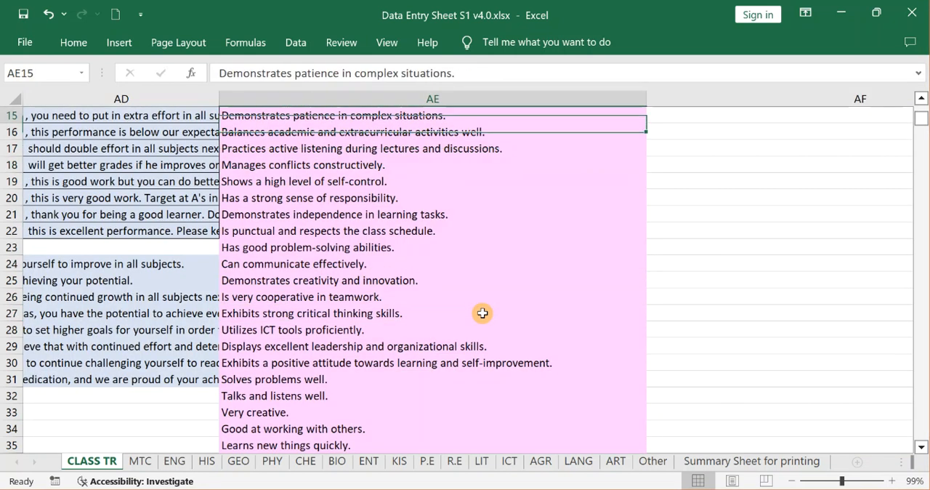
{"action": "key", "text": "Up"}
{"action": "key", "text": "Up"}
{"action": "key", "text": "Up"}
{"action": "key", "text": "Up"}
{"action": "key", "text": "Up"}
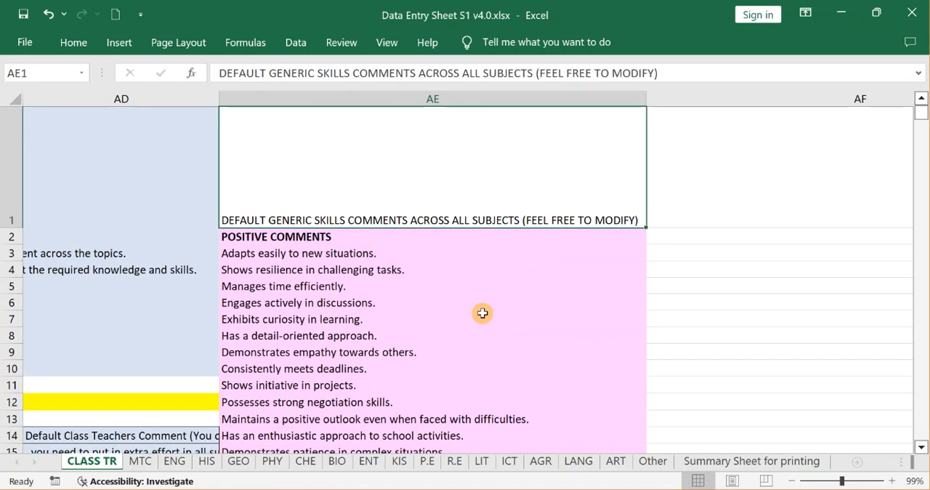
{"action": "key", "text": "Down"}
{"action": "key", "text": "Up"}
Examine the POSITIVE COMMENTS section of the generic skills list in column AE, from AE3 down to row 40.
{"action": "left_click", "coordinate": [341, 251]}
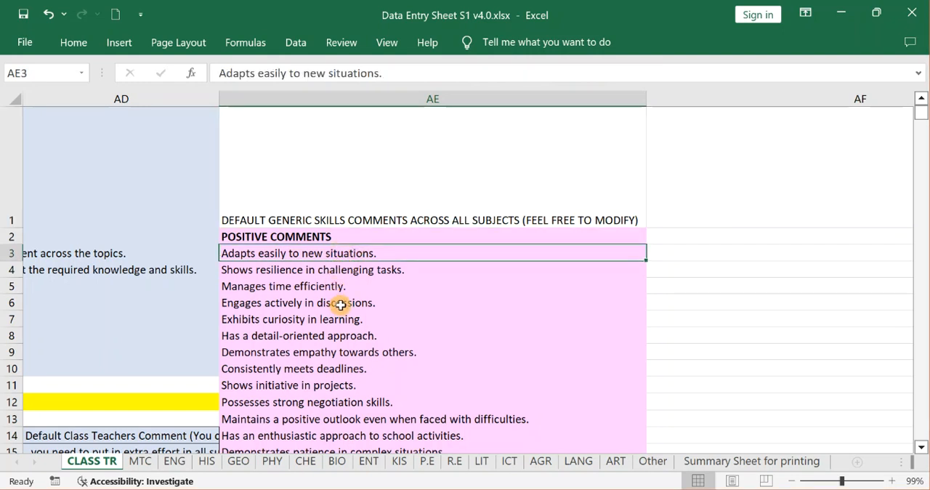
{"action": "left_click", "coordinate": [277, 300]}
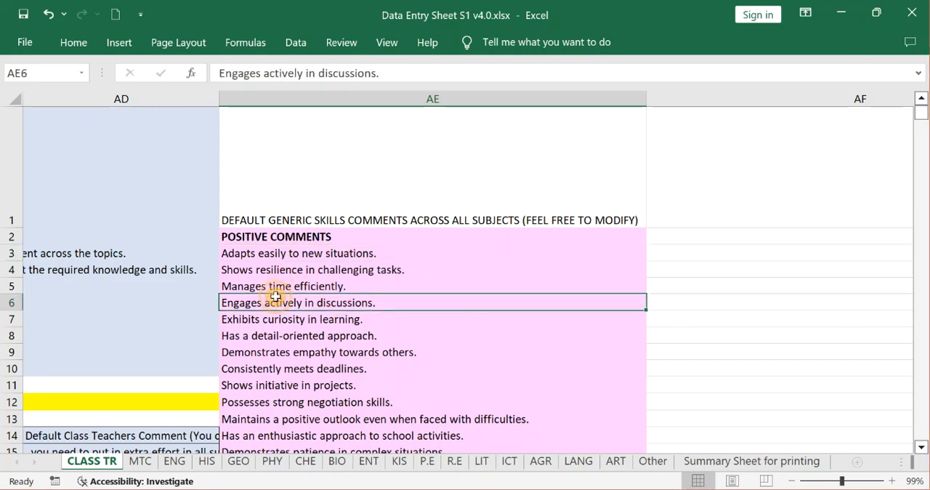
{"action": "left_click", "coordinate": [277, 351]}
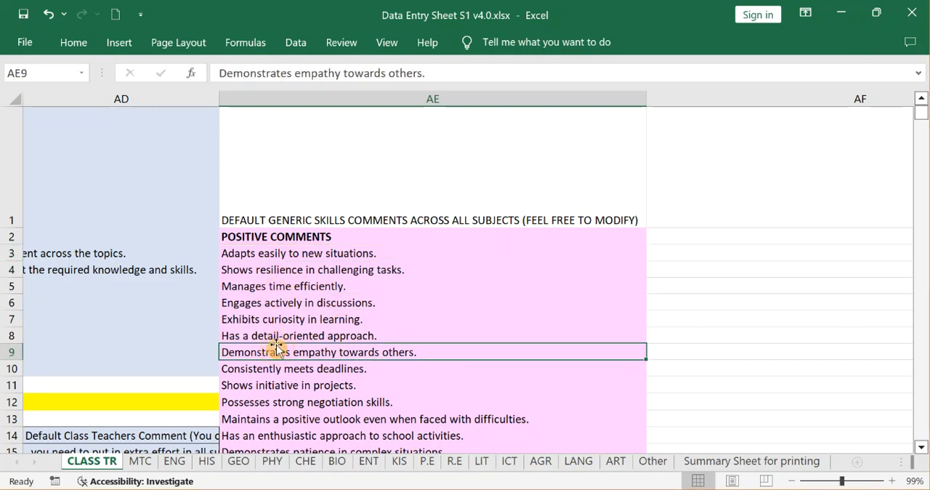
{"action": "key", "text": "Down"}
{"action": "key", "text": "Down"}
{"action": "key", "text": "Down"}
{"action": "key", "text": "Down"}
{"action": "key", "text": "Down"}
{"action": "key", "text": "Down"}
{"action": "key", "text": "Down"}
{"action": "key", "text": "Down"}
{"action": "key", "text": "Down"}
{"action": "key", "text": "Down"}
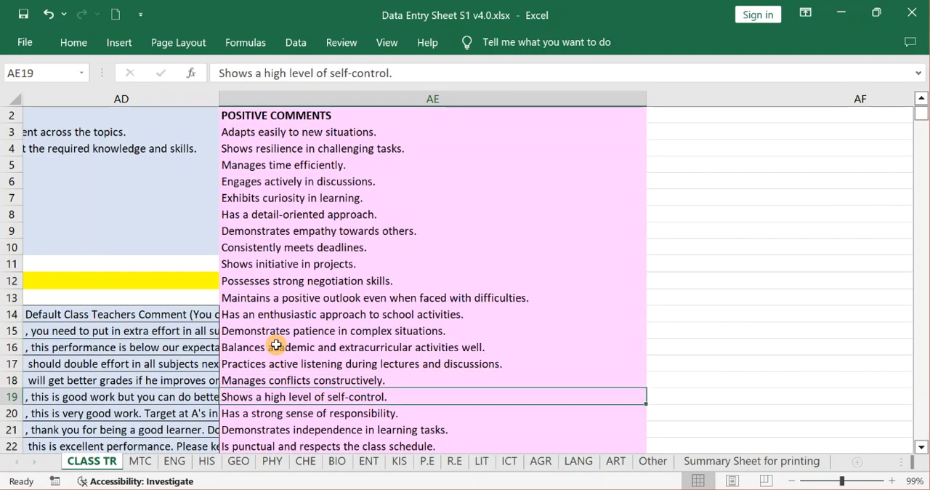
{"action": "key", "text": "Down"}
{"action": "key", "text": "Down"}
{"action": "key", "text": "Down"}
{"action": "key", "text": "Down"}
{"action": "key", "text": "Down"}
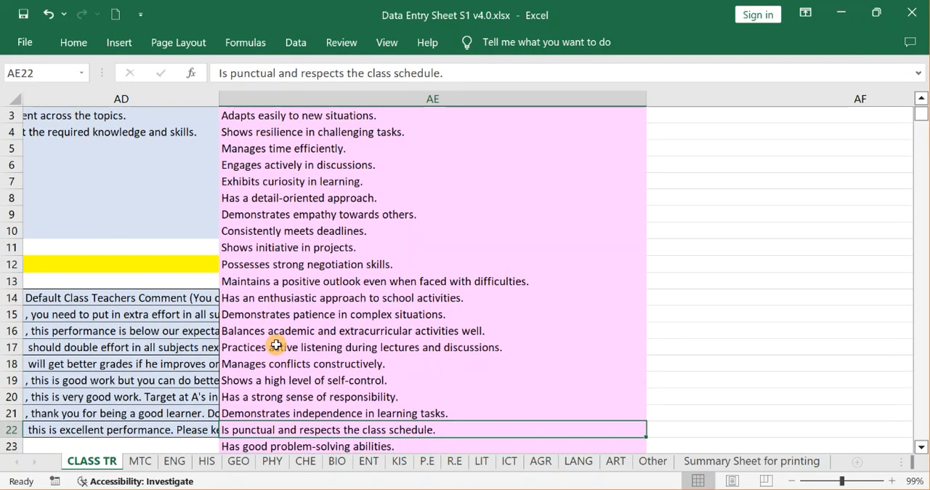
{"action": "key", "text": "Up"}
{"action": "key", "text": "Up"}
{"action": "key", "text": "Up"}
{"action": "key", "text": "Up"}
{"action": "key", "text": "Up"}
{"action": "key", "text": "Up"}
{"action": "key", "text": "Up"}
{"action": "key", "text": "Up"}
{"action": "key", "text": "Up"}
{"action": "key", "text": "Up"}
{"action": "key", "text": "Up"}
{"action": "key", "text": "Up"}
{"action": "key", "text": "Up"}
{"action": "key", "text": "Up"}
{"action": "key", "text": "Up"}
{"action": "key", "text": "Up"}
{"action": "key", "text": "Up"}
{"action": "key", "text": "Up"}
{"action": "key", "text": "Up"}
{"action": "key", "text": "Up"}
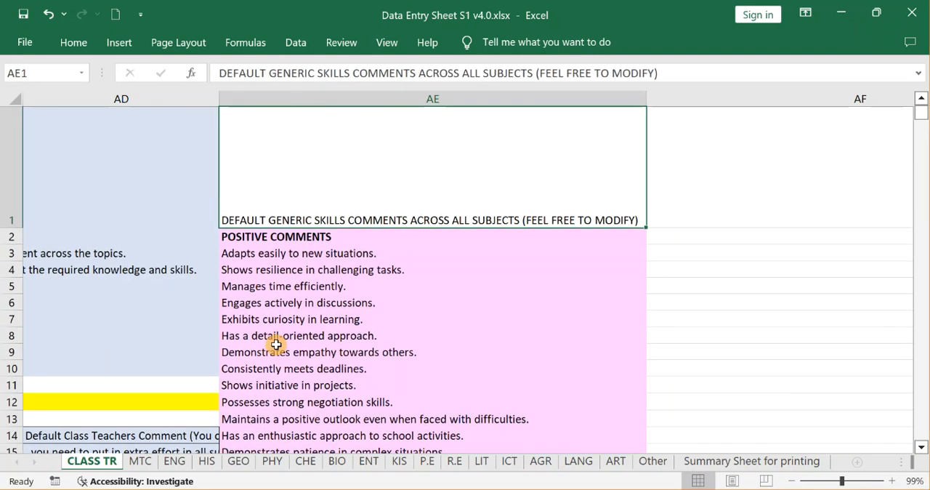
{"action": "key", "text": "Down"}
{"action": "key", "text": "Down"}
{"action": "key", "text": "Down"}
{"action": "key", "text": "Down"}
{"action": "key", "text": "Down"}
{"action": "key", "text": "Down"}
{"action": "key", "text": "Down"}
{"action": "key", "text": "Down"}
{"action": "key", "text": "Down"}
{"action": "key", "text": "Down"}
{"action": "key", "text": "Down"}
{"action": "key", "text": "Down"}
{"action": "key", "text": "Down"}
{"action": "key", "text": "Down"}
{"action": "key", "text": "Down"}
{"action": "key", "text": "Down"}
{"action": "key", "text": "Down"}
{"action": "key", "text": "Down"}
{"action": "key", "text": "Down"}
{"action": "key", "text": "Down"}
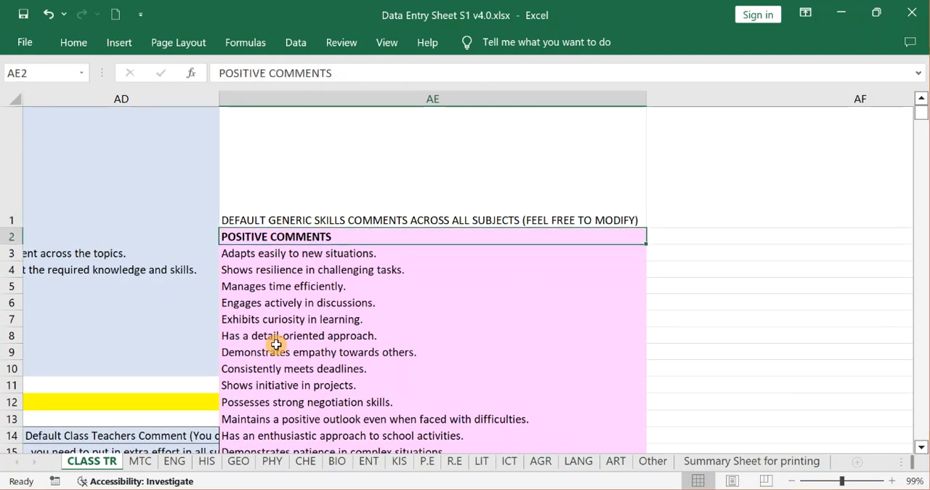
{"action": "key", "text": "Down"}
{"action": "key", "text": "Down"}
{"action": "key", "text": "Down"}
{"action": "key", "text": "Down"}
{"action": "key", "text": "Down"}
{"action": "key", "text": "Down"}
{"action": "key", "text": "Down"}
{"action": "key", "text": "Down"}
{"action": "key", "text": "Down"}
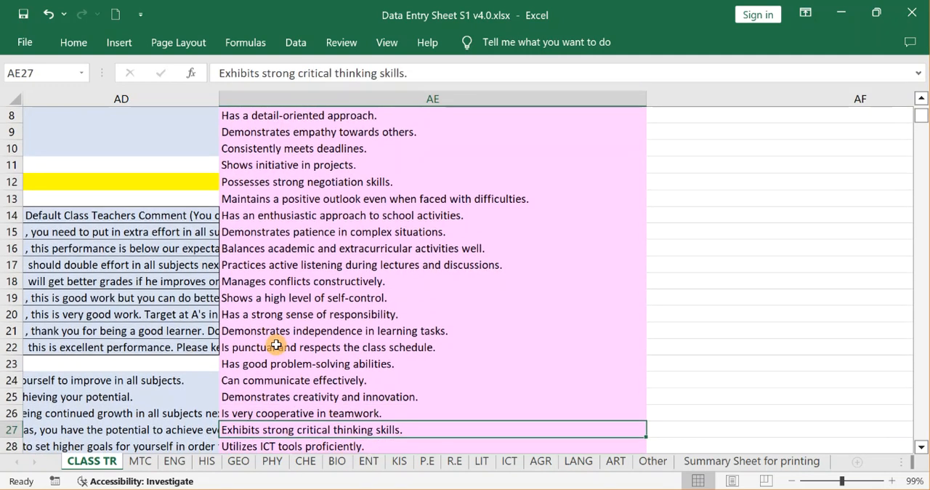
{"action": "key", "text": "Down"}
{"action": "key", "text": "Down"}
{"action": "key", "text": "Down"}
{"action": "key", "text": "Down"}
{"action": "key", "text": "Down"}
{"action": "key", "text": "Down"}
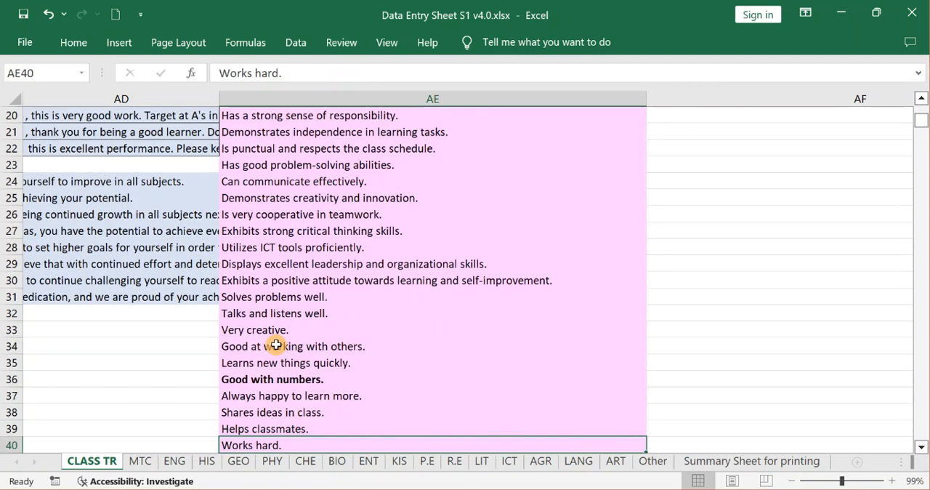
Examine the CONSTRUCTIVE COMMENTS section from AE43 down and the placeholder rows for customised comments starting at AE66.
{"action": "key", "text": "Down"}
{"action": "key", "text": "Down"}
{"action": "key", "text": "Down"}
{"action": "key", "text": "Down"}
{"action": "key", "text": "Down"}
{"action": "key", "text": "Down"}
{"action": "key", "text": "Down"}
{"action": "key", "text": "Down"}
{"action": "key", "text": "Down"}
{"action": "key", "text": "Down"}
{"action": "key", "text": "Down"}
{"action": "key", "text": "Down"}
{"action": "key", "text": "Down"}
{"action": "key", "text": "Down"}
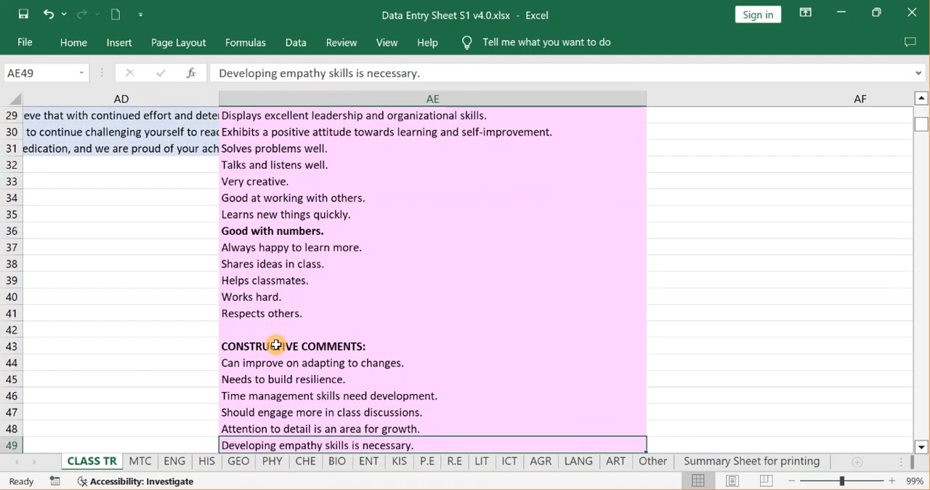
{"action": "key", "text": "Down"}
{"action": "key", "text": "Down"}
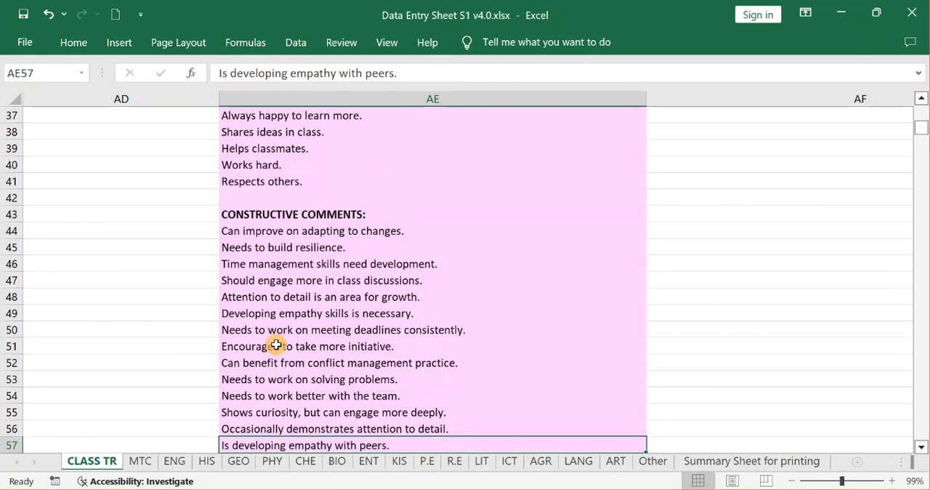
{"action": "key", "text": "Down"}
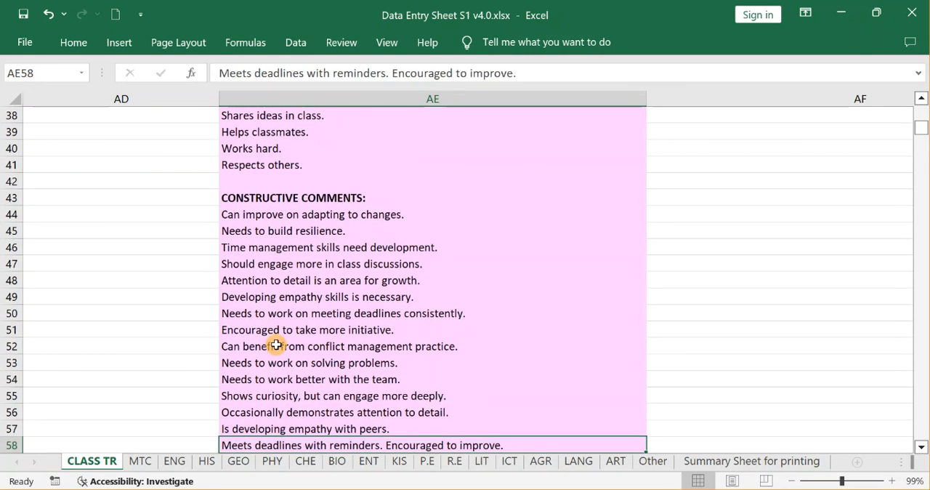
{"action": "left_click", "coordinate": [289, 280]}
{"action": "left_click", "coordinate": [340, 335]}
{"action": "key", "text": "Down"}
{"action": "key", "text": "Down"}
{"action": "key", "text": "Down"}
{"action": "key", "text": "Down"}
{"action": "key", "text": "Down"}
{"action": "key", "text": "Down"}
{"action": "key", "text": "Down"}
{"action": "key", "text": "Down"}
{"action": "key", "text": "Down"}
{"action": "key", "text": "Down"}
{"action": "key", "text": "Down"}
{"action": "key", "text": "Down"}
{"action": "key", "text": "Down"}
{"action": "key", "text": "Down"}
{"action": "key", "text": "Down"}
{"action": "key", "text": "Down"}
{"action": "key", "text": "Down"}
{"action": "key", "text": "Down"}
{"action": "key", "text": "Down"}
{"action": "key", "text": "Down"}
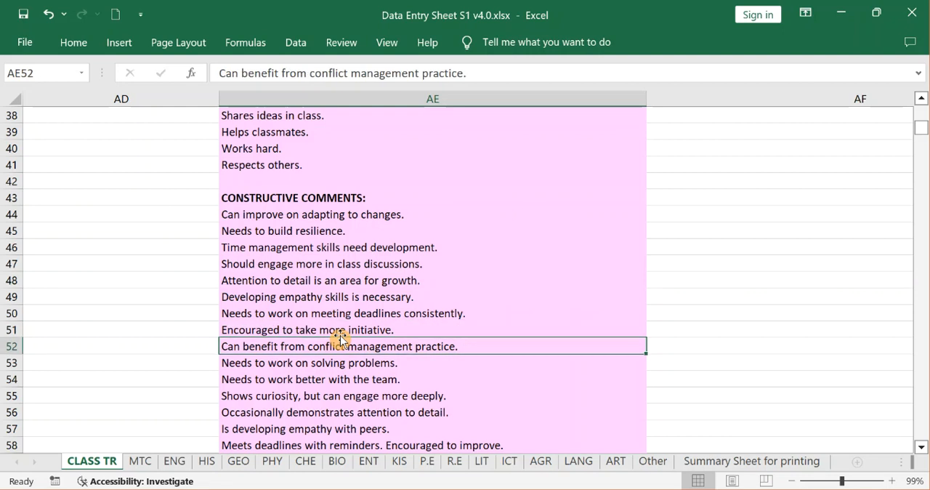
{"action": "key", "text": "Down"}
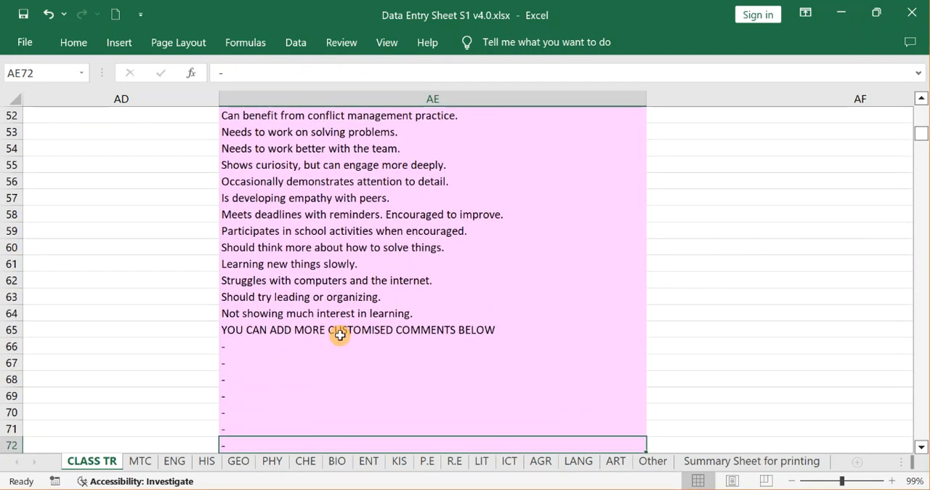
{"action": "left_click", "coordinate": [279, 350]}
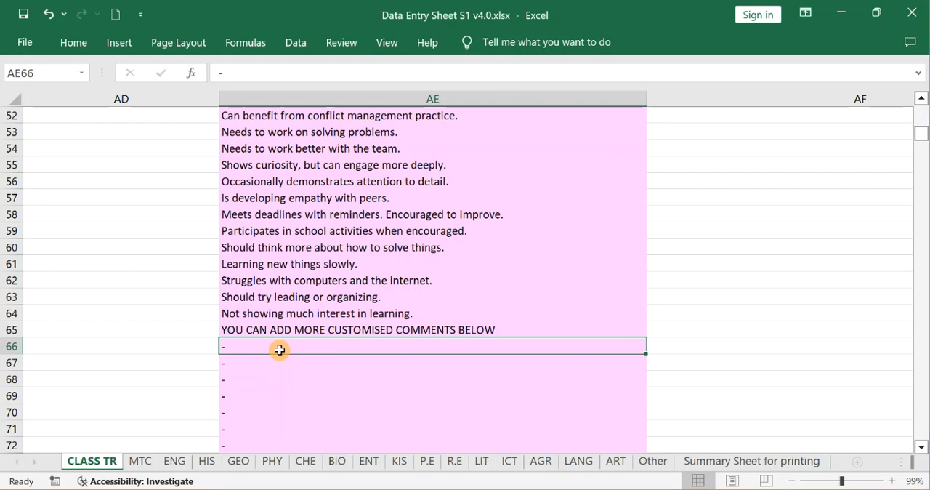
Open the MTC data entry sheet and enlarge its view to 86%.
{"action": "left_click", "coordinate": [141, 462]}
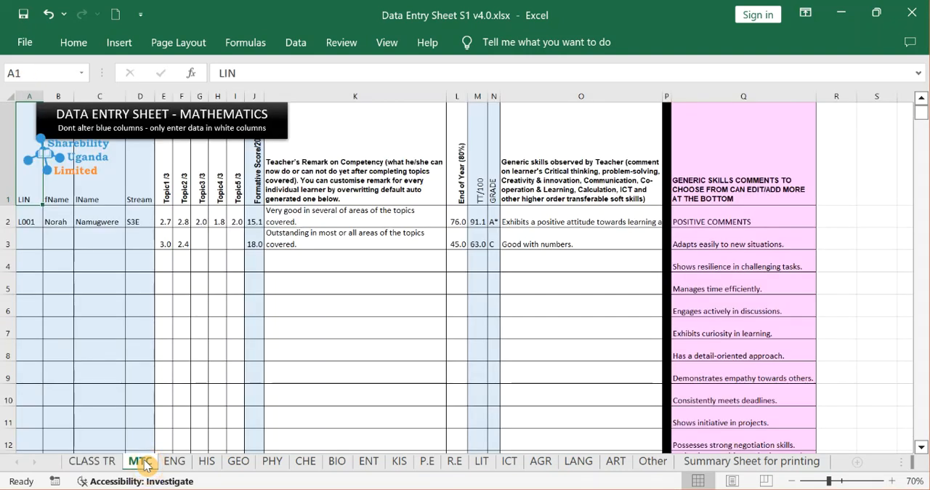
{"action": "left_click", "coordinate": [836, 483]}
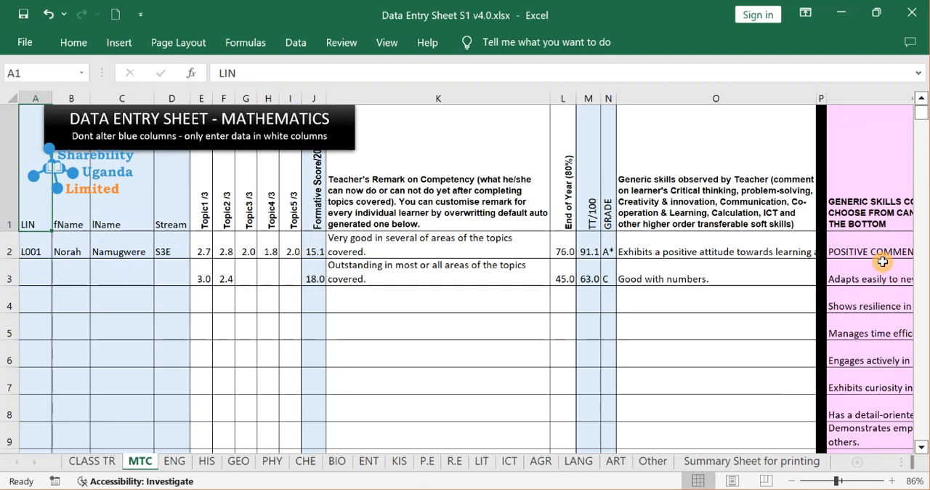
Try the generic skills comment "Shows resilience in challenging tasks." in O4 of the mathematics sheet, and clear the cell again.
{"action": "left_click", "coordinate": [883, 262]}
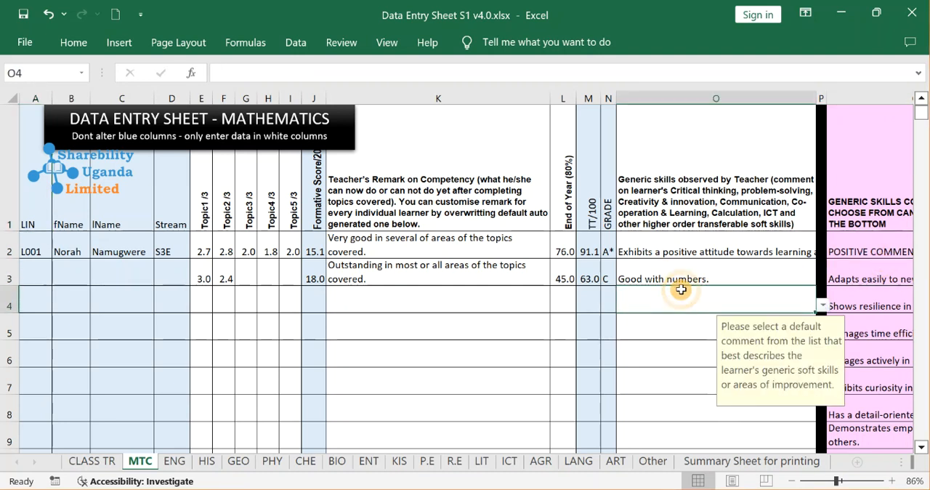
{"action": "left_click", "coordinate": [822, 306]}
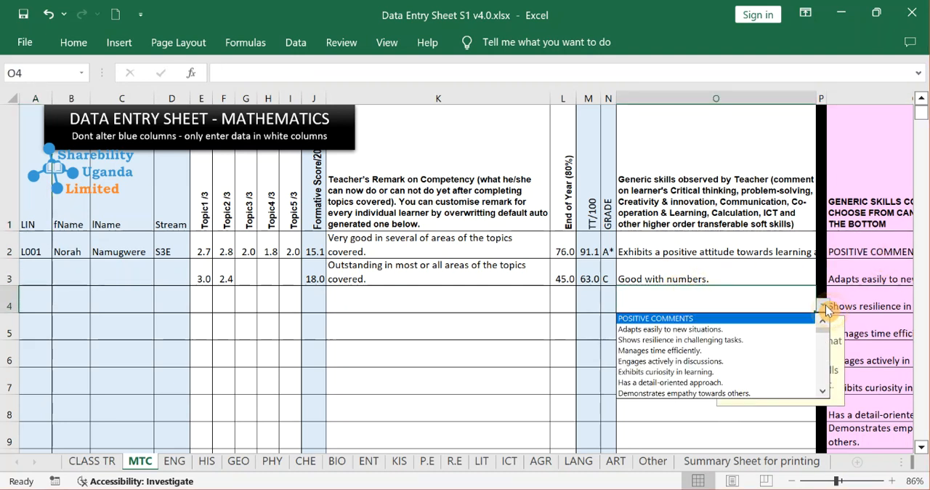
{"action": "left_click", "coordinate": [733, 345]}
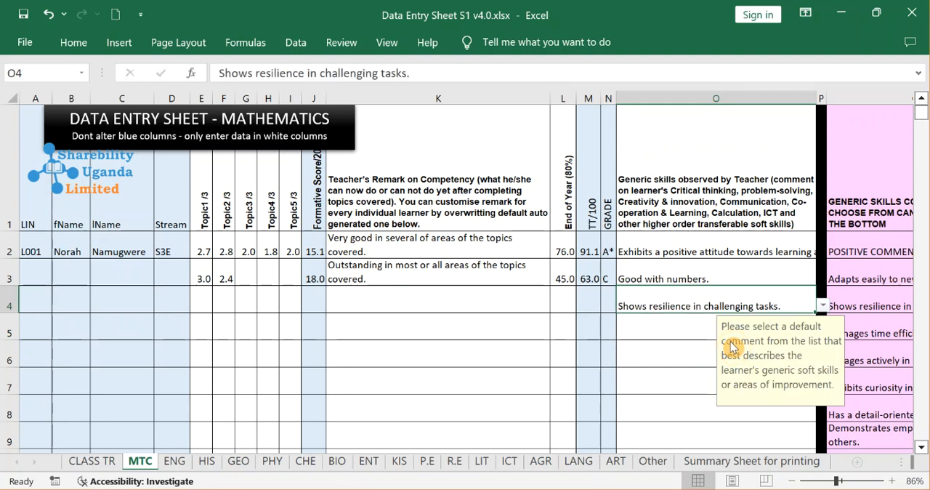
{"action": "key", "text": "Delete"}
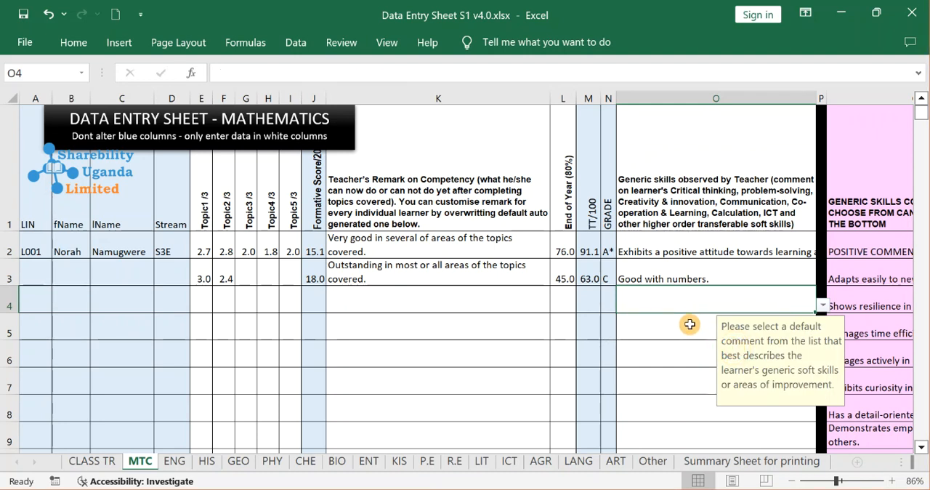
Examine the generic skills comments in column Q of the MTC sheet and their CLASS TR references, down to the customised comment rows.
{"action": "left_click", "coordinate": [672, 261]}
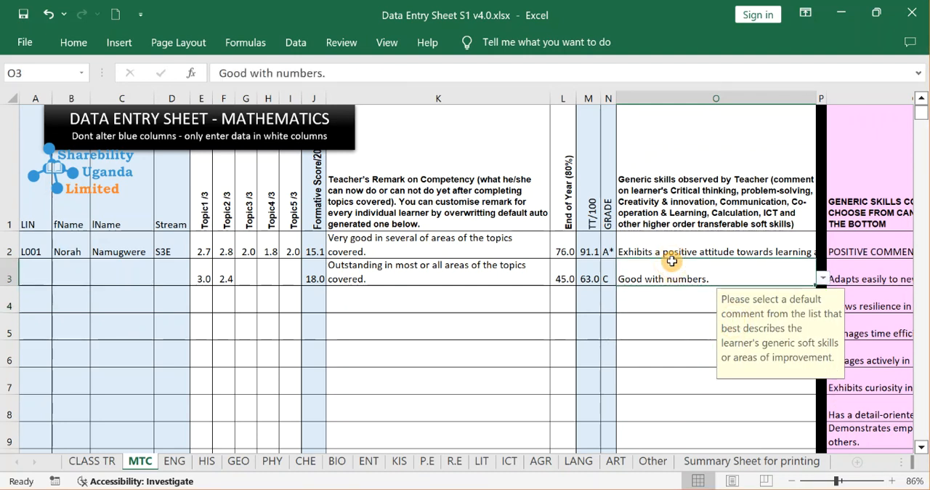
{"action": "key", "text": "Right"}
{"action": "key", "text": "Right"}
{"action": "key", "text": "Right"}
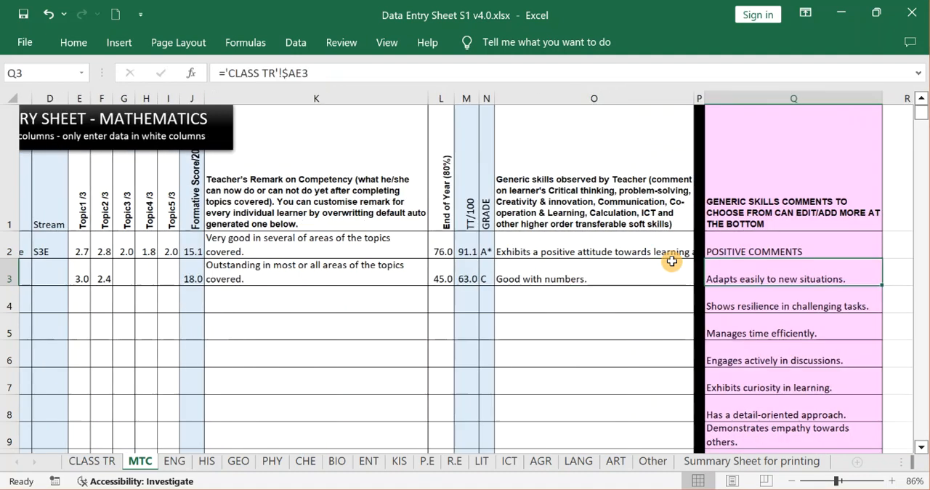
{"action": "left_click", "coordinate": [736, 251]}
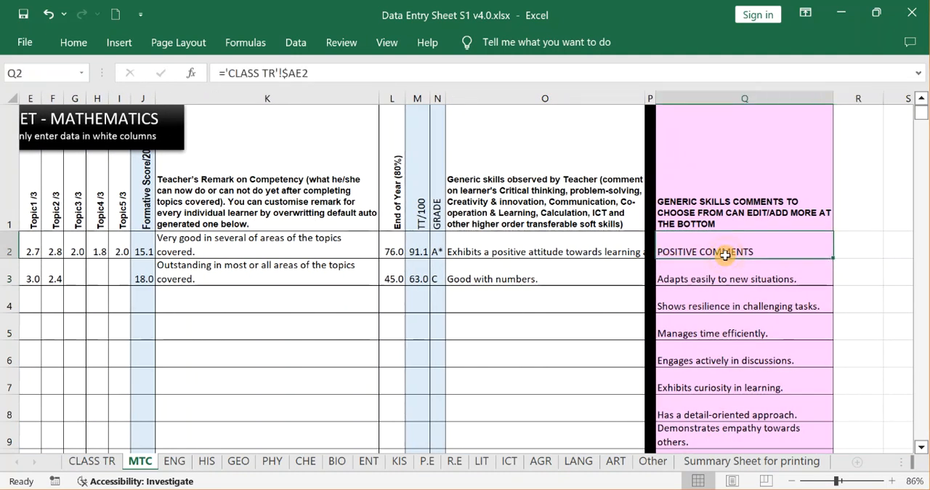
{"action": "left_click", "coordinate": [701, 272]}
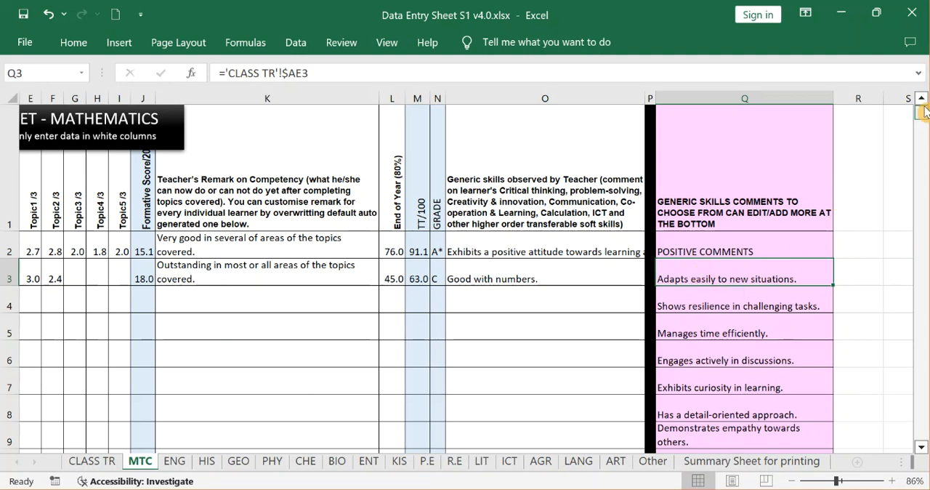
{"action": "left_click_drag", "start_coordinate": [922, 112], "coordinate": [928, 138]}
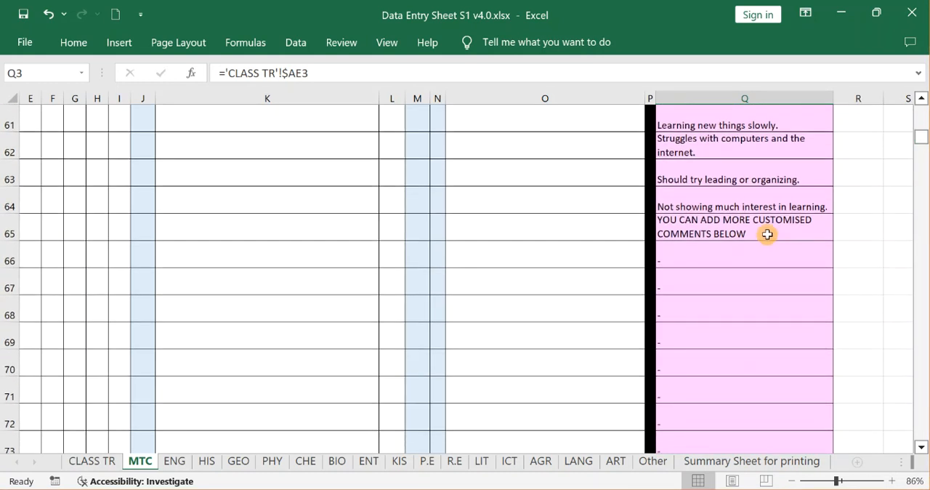
Add the customised generic skills comment "Good at creativity" in Q66 of the MTC sheet.
{"action": "left_click", "coordinate": [751, 248]}
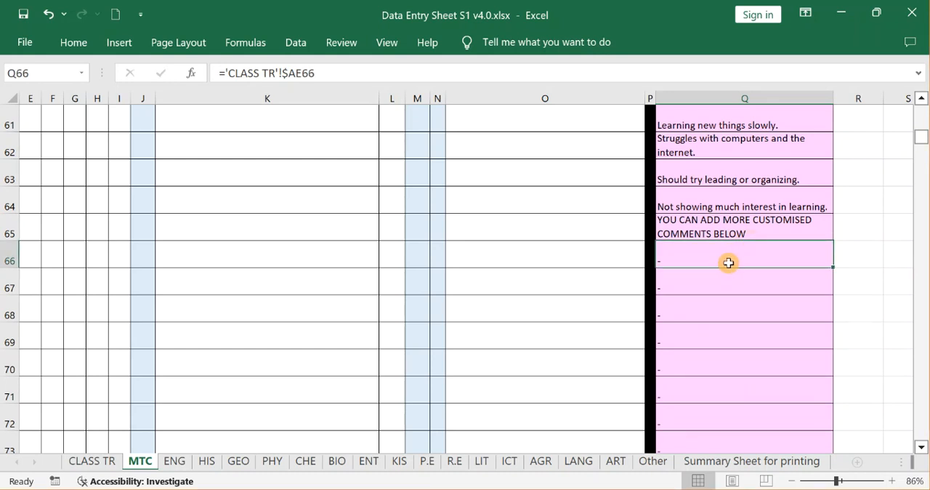
{"action": "type", "text": "L"}
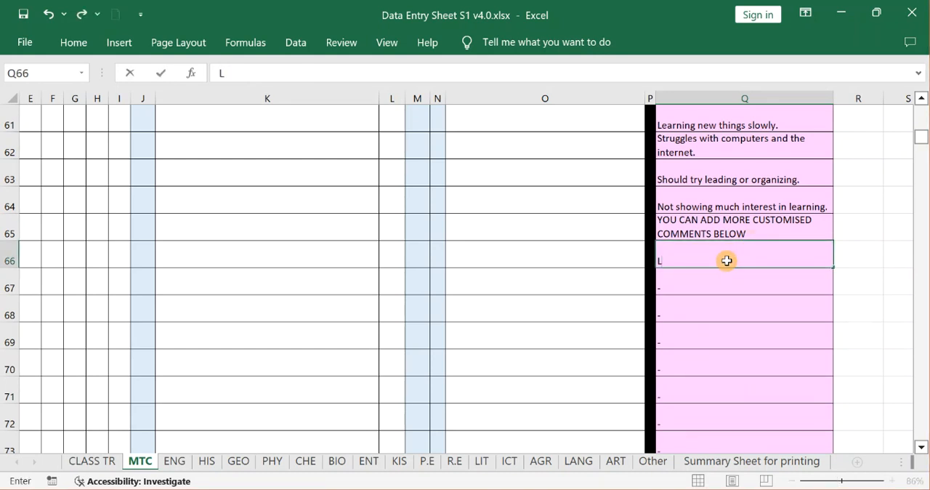
{"action": "type", "text": "ood at "}
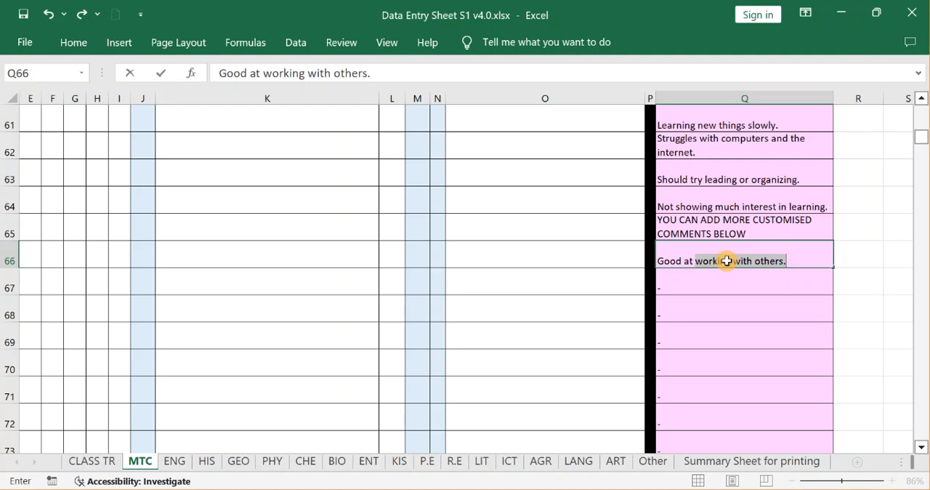
{"action": "type", "text": "creat"}
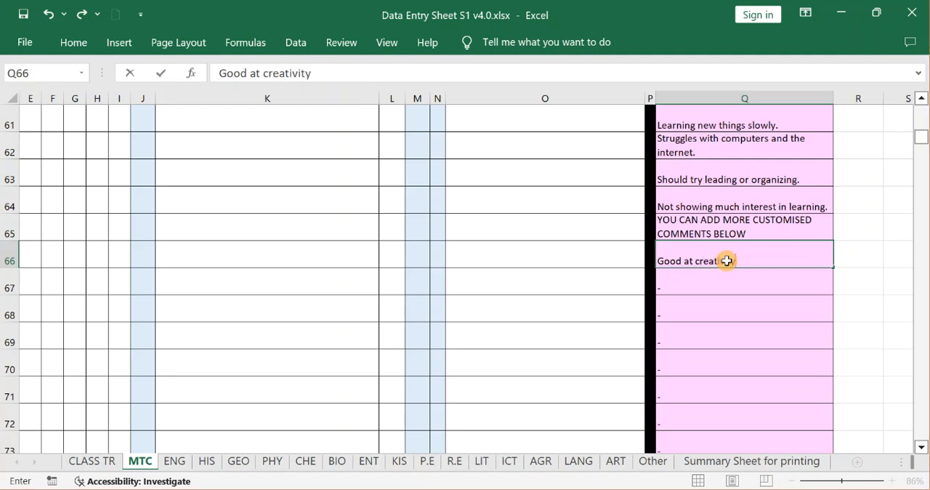
{"action": "type", "text": "ivity"}
{"action": "key", "text": "Return"}
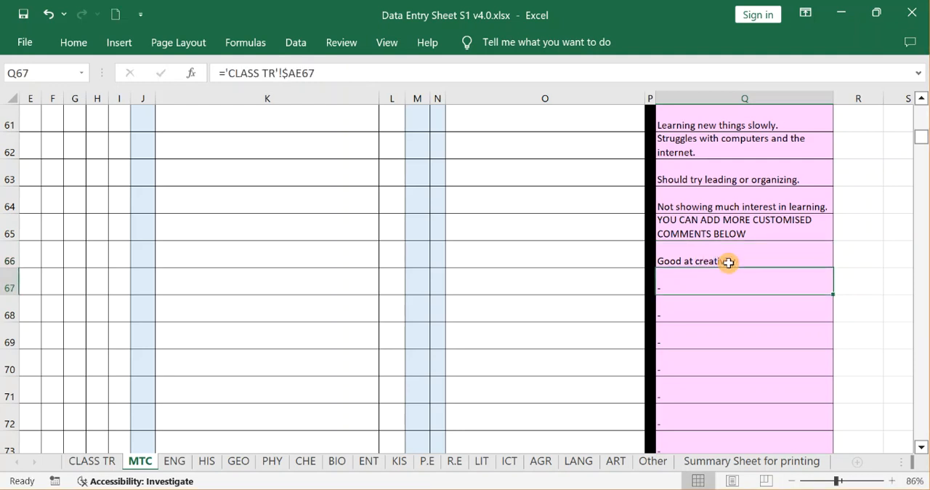
Choose "Good at creativity" from the default comments as the generic skills comment in O4.
{"action": "left_click_drag", "start_coordinate": [921, 136], "coordinate": [923, 113]}
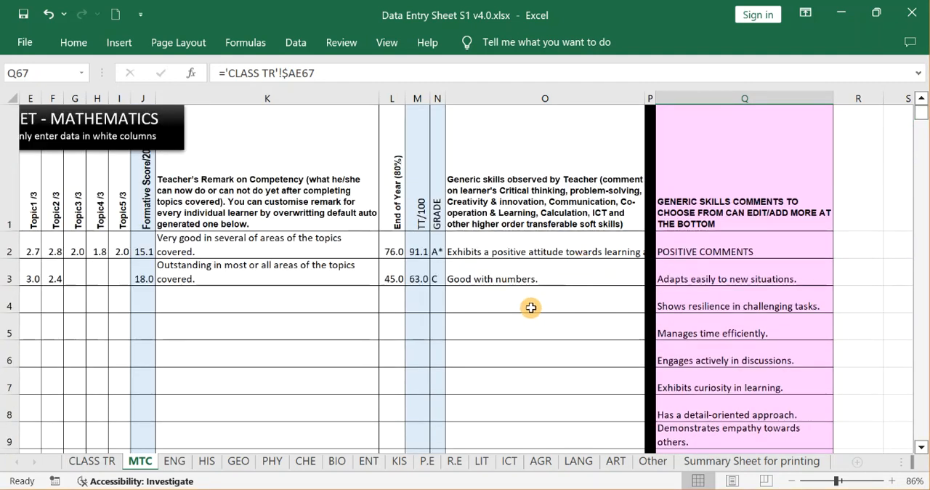
{"action": "left_click", "coordinate": [531, 306]}
{"action": "left_click", "coordinate": [647, 306]}
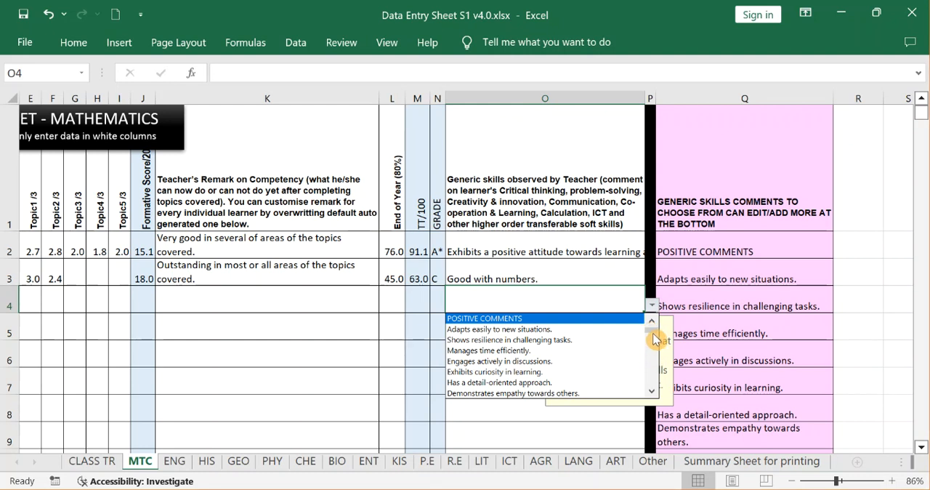
{"action": "left_click_drag", "start_coordinate": [656, 333], "coordinate": [655, 374]}
{"action": "left_click", "coordinate": [522, 350]}
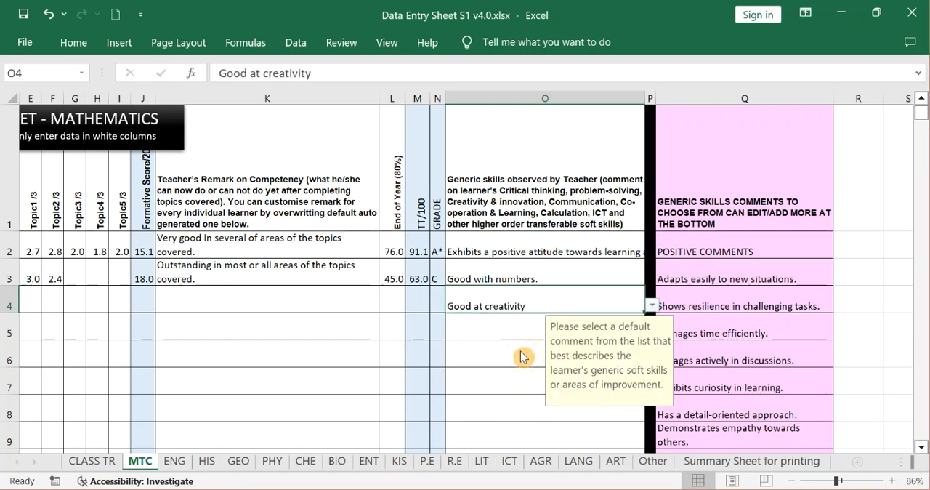
Examine the blue learner detail cells of the MTC sheet and their CLASS TR references in A4 and row 2.
{"action": "left_click", "coordinate": [209, 295]}
{"action": "key", "text": "Left"}
{"action": "key", "text": "Left"}
{"action": "key", "text": "Left"}
{"action": "key", "text": "Left"}
{"action": "key", "text": "Left"}
{"action": "key", "text": "Left"}
{"action": "key", "text": "Left"}
{"action": "key", "text": "Left"}
{"action": "key", "text": "Left"}
{"action": "key", "text": "Left"}
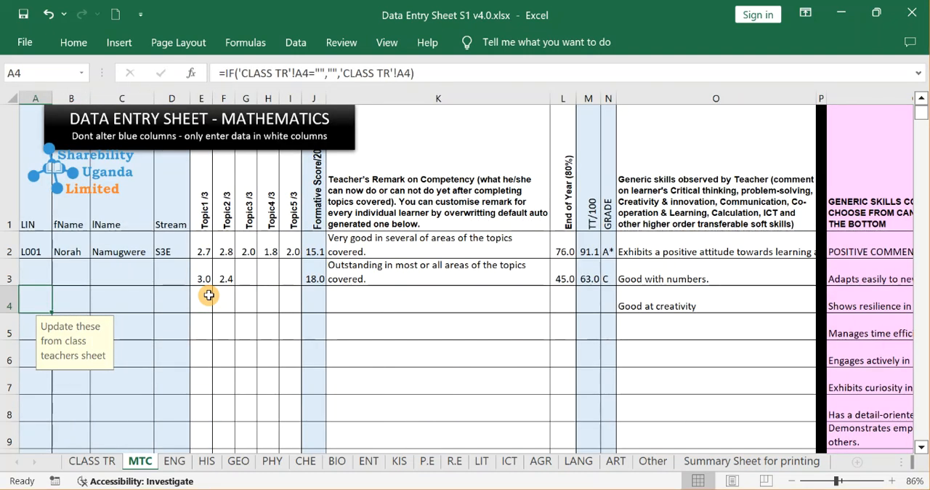
{"action": "left_click", "coordinate": [46, 248]}
{"action": "left_click", "coordinate": [113, 251]}
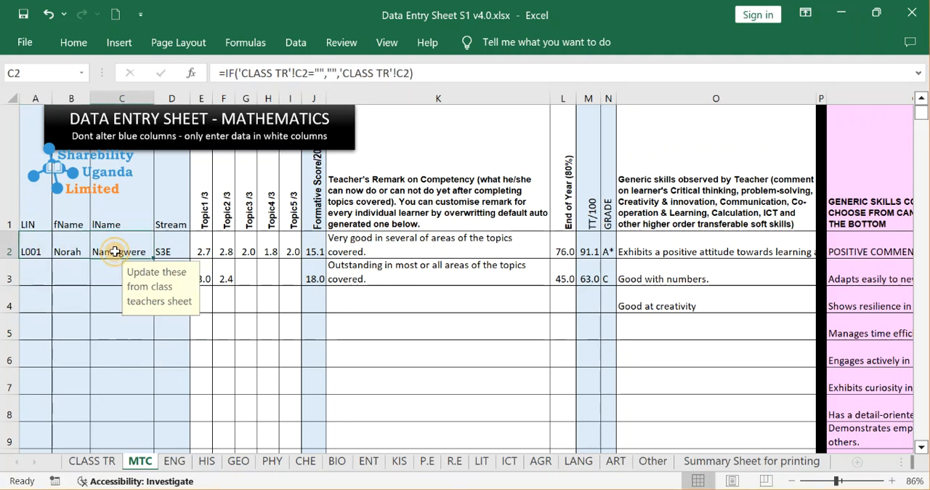
On the CLASS TR sheet, enter the second learner's LIN/CODE in A3.
{"action": "left_click", "coordinate": [83, 463]}
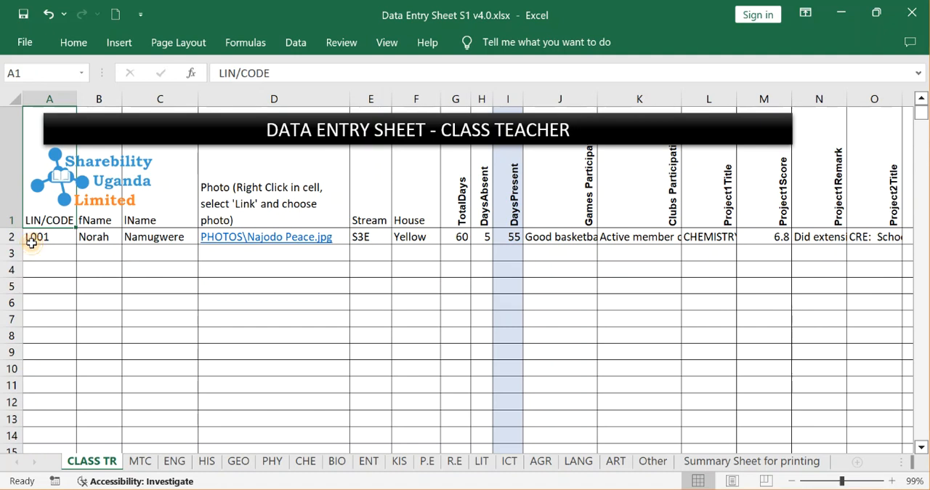
{"action": "left_click", "coordinate": [38, 241]}
{"action": "left_click", "coordinate": [36, 250]}
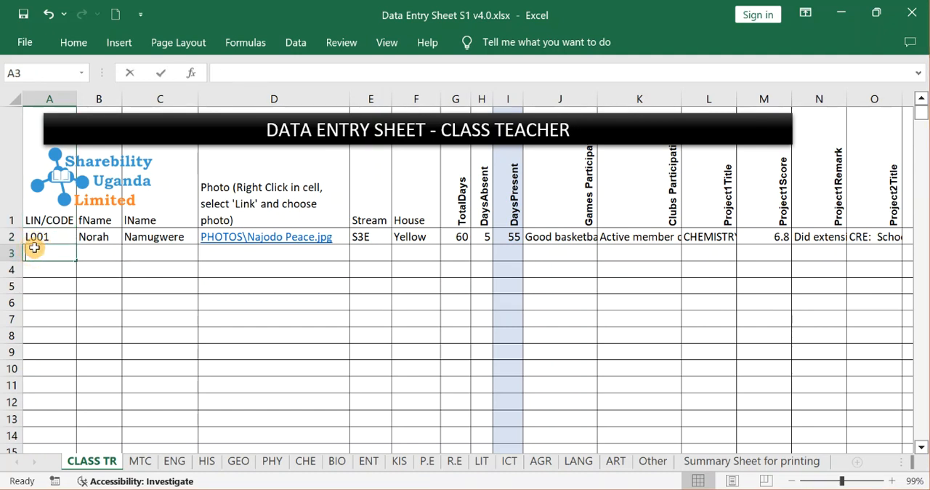
{"action": "type", "text": "LO"}
{"action": "type", "text": "002"}
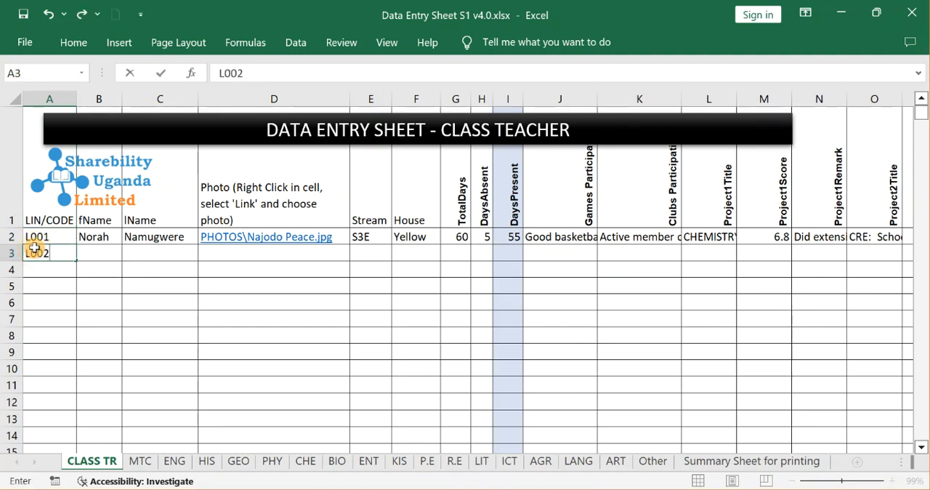
Enter the second learner's first name in B3 and last name in C3.
{"action": "left_click", "coordinate": [110, 249]}
{"action": "type", "text": "p"}
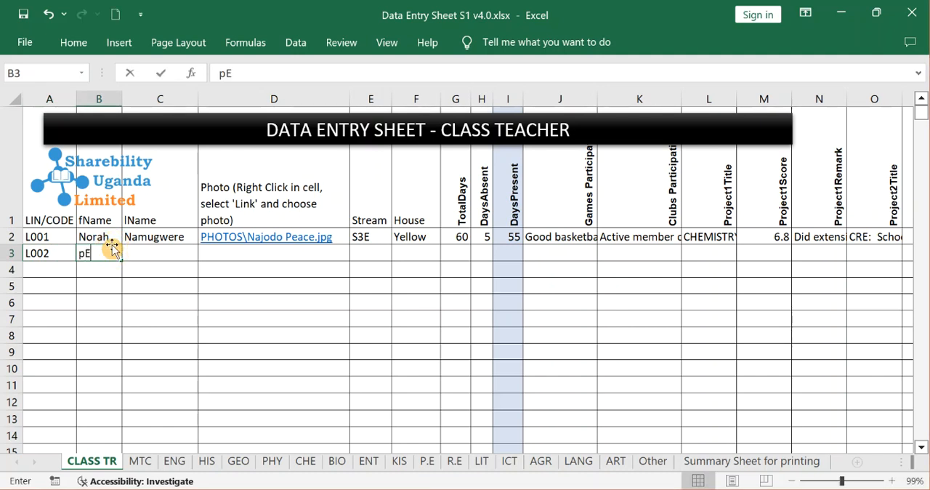
{"action": "type", "text": "E"}
{"action": "key", "text": "BackSpace"}
{"action": "type", "text": "ter"}
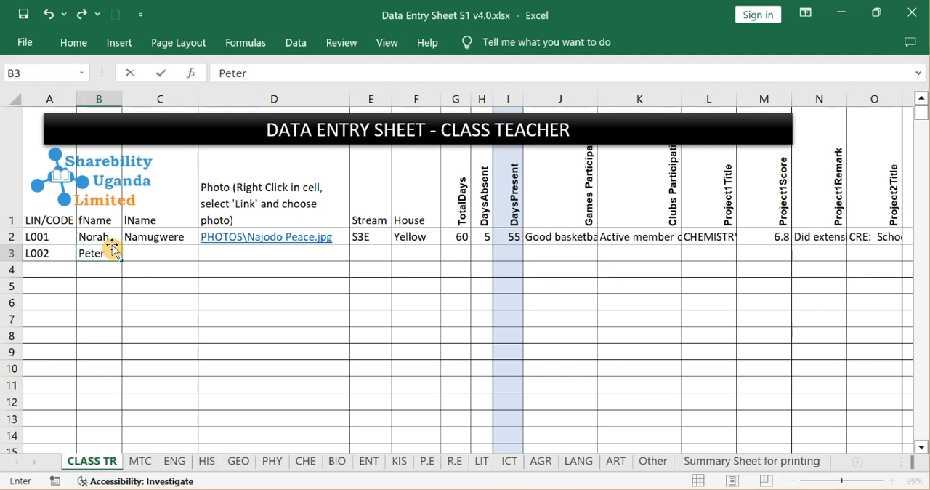
{"action": "key", "text": "Tab"}
{"action": "type", "text": "M"}
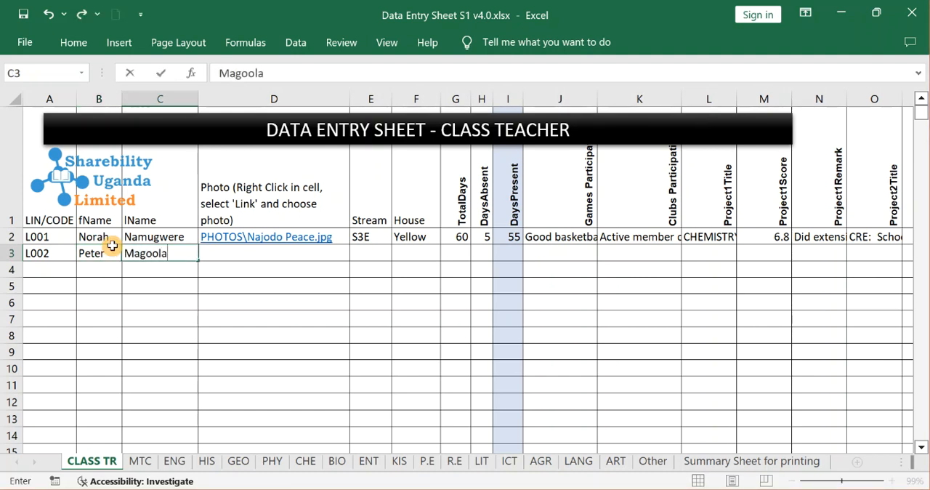
{"action": "left_click", "coordinate": [254, 266]}
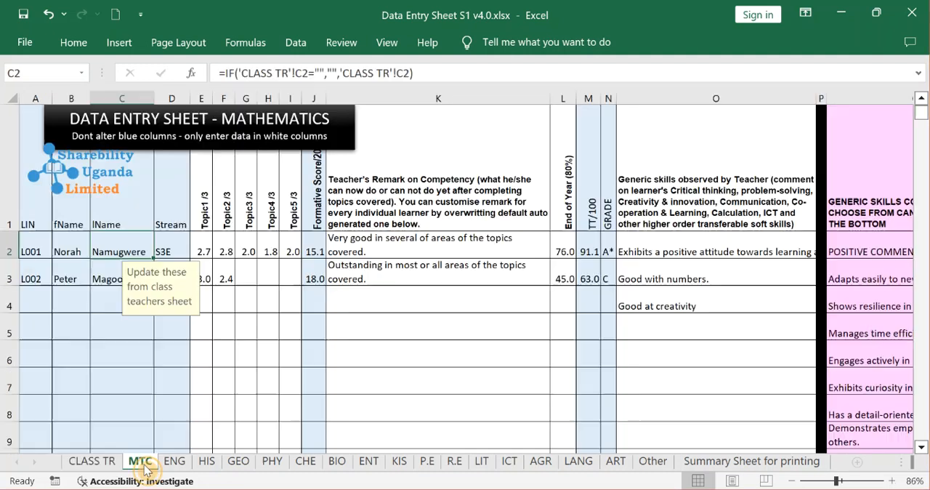
Return to the MTC sheet and check the second learner's details in row 3.
{"action": "left_click", "coordinate": [140, 460]}
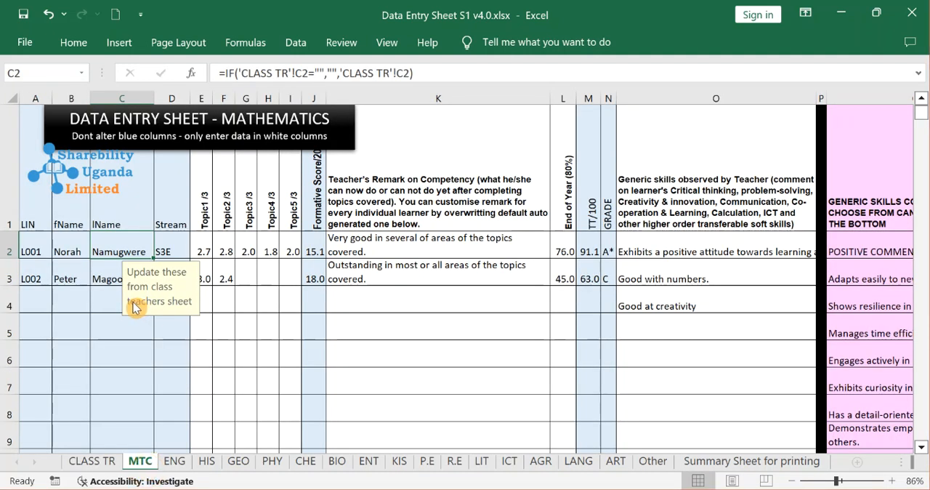
{"action": "left_click", "coordinate": [84, 275]}
Try to overwrite the first name cell B4 of the MTC sheet with "ds".
{"action": "left_click", "coordinate": [66, 304]}
{"action": "left_click", "coordinate": [66, 304]}
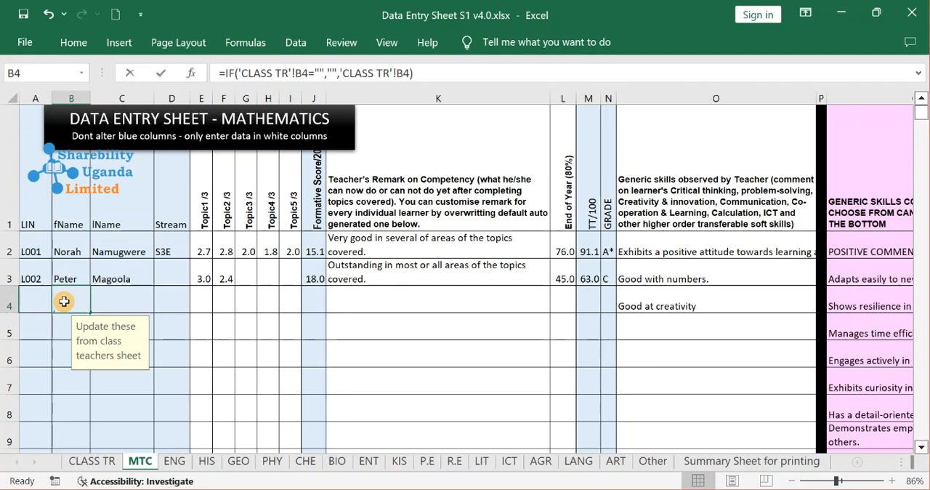
{"action": "type", "text": "ds"}
{"action": "key", "text": "Return"}
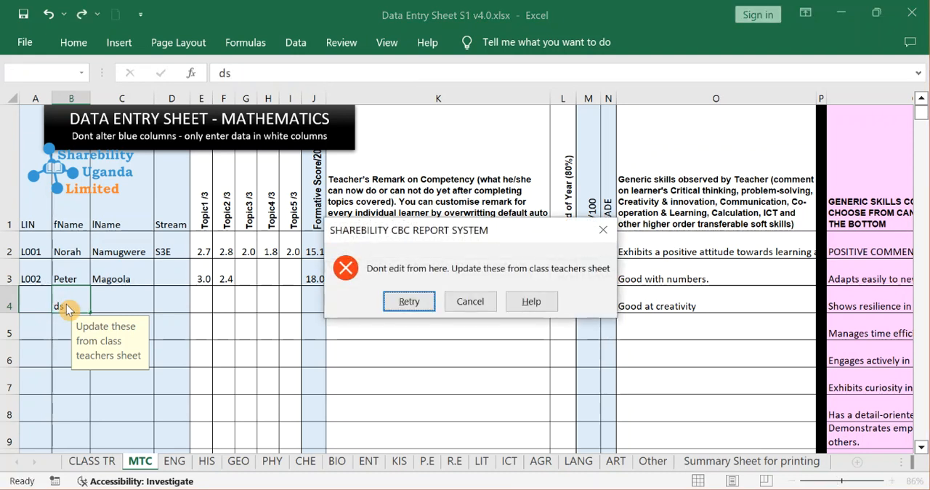
{"action": "left_click", "coordinate": [603, 230]}
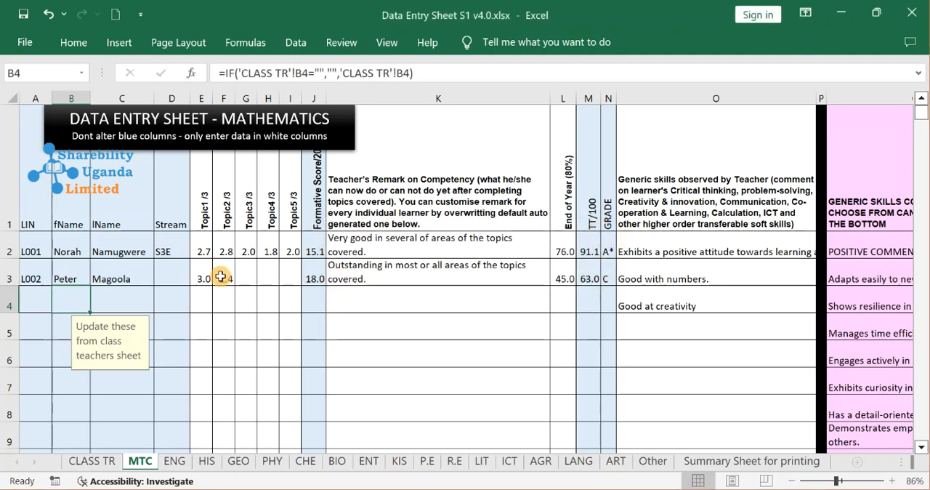
Clear the Topic1 to Topic5 scores in E2:I4 of the mathematics sheet.
{"action": "left_click", "coordinate": [125, 280]}
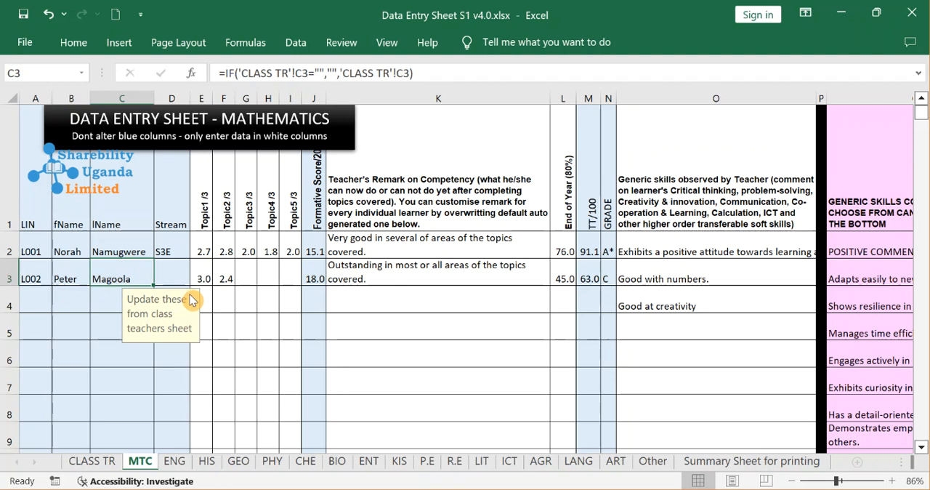
{"action": "left_click", "coordinate": [242, 275]}
{"action": "left_click_drag", "start_coordinate": [205, 254], "coordinate": [287, 293]}
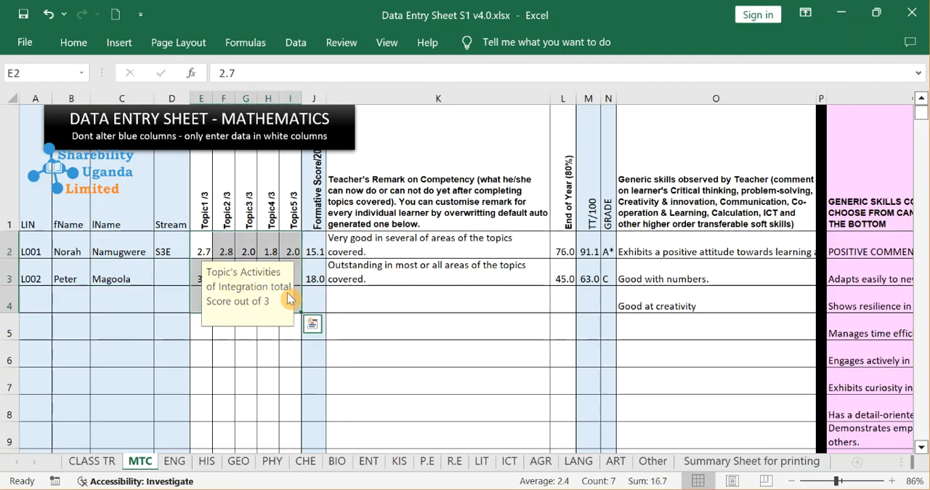
{"action": "key", "text": "Delete"}
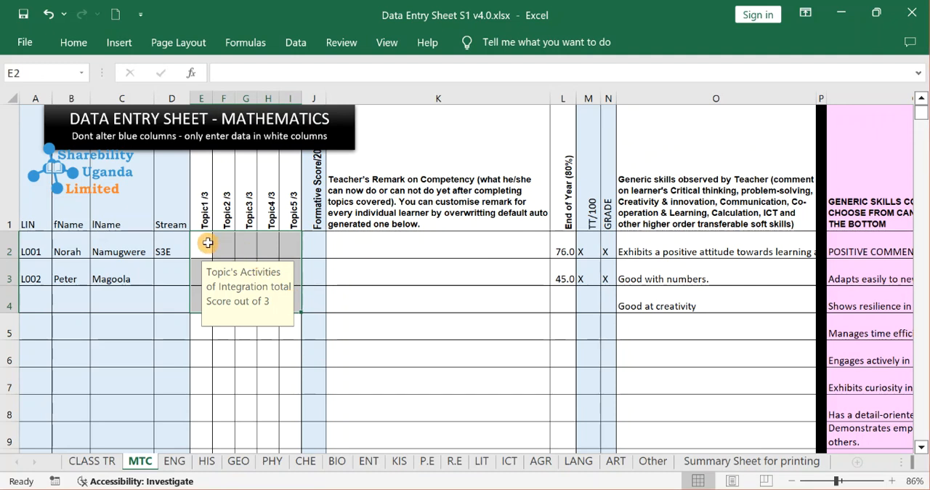
Enter the first learner's topic scores in row 2: 2 for Topic1 and 2.5 for Topic2.
{"action": "left_click", "coordinate": [208, 242]}
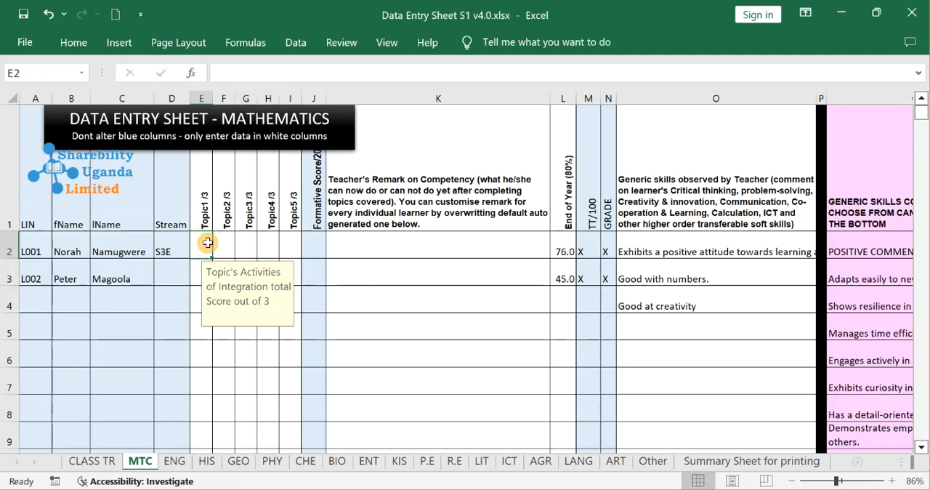
{"action": "type", "text": "2"}
{"action": "key", "text": "Return"}
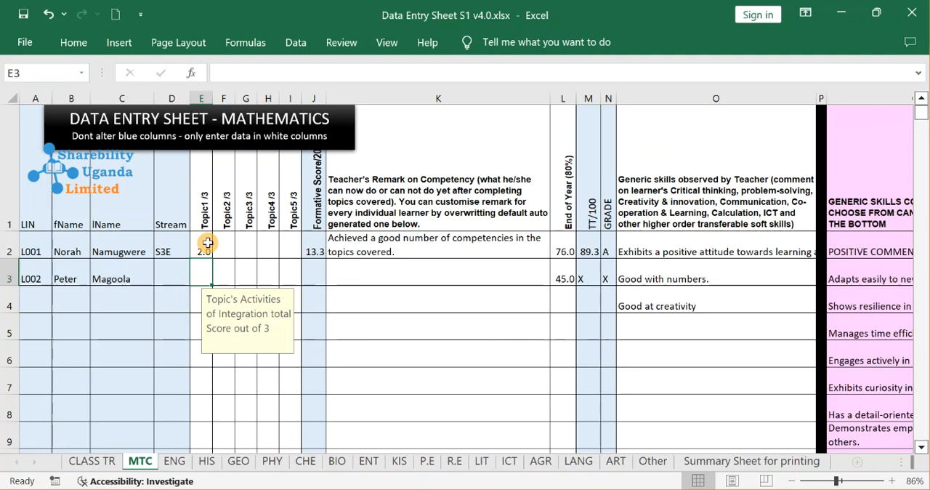
{"action": "key", "text": "Up"}
{"action": "key", "text": "Right"}
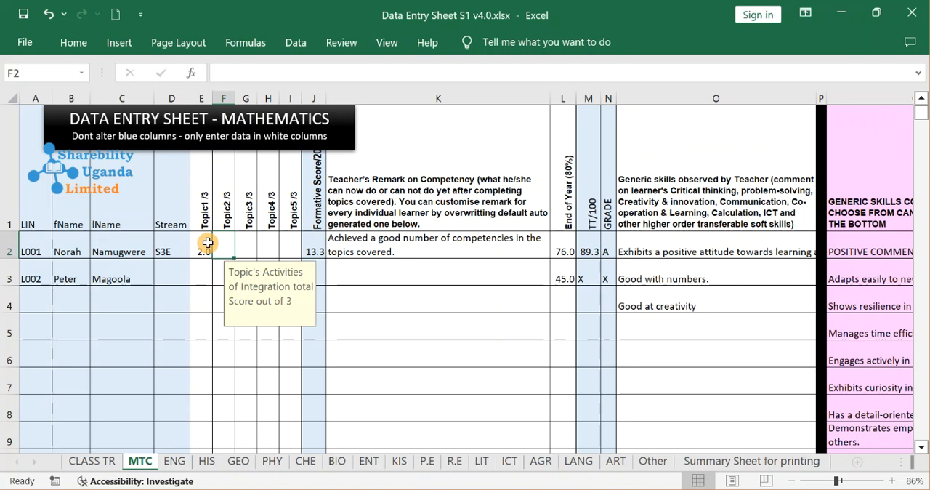
{"action": "type", "text": "2"}
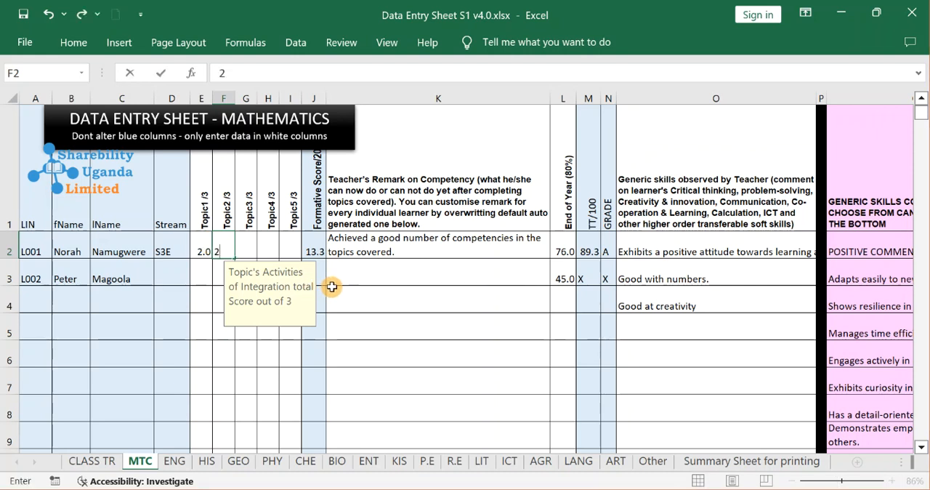
{"action": "type", "text": ".5"}
{"action": "key", "text": "Page_Down"}
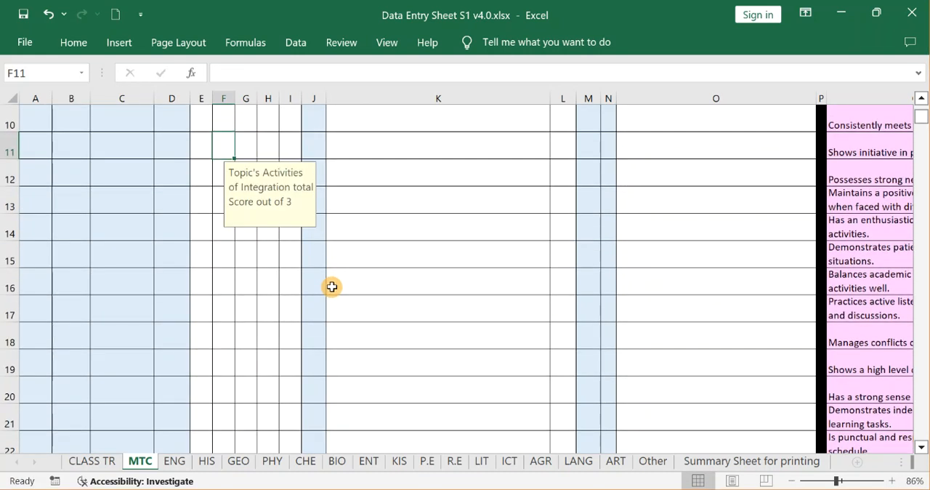
{"action": "key", "text": "ctrl+Home"}
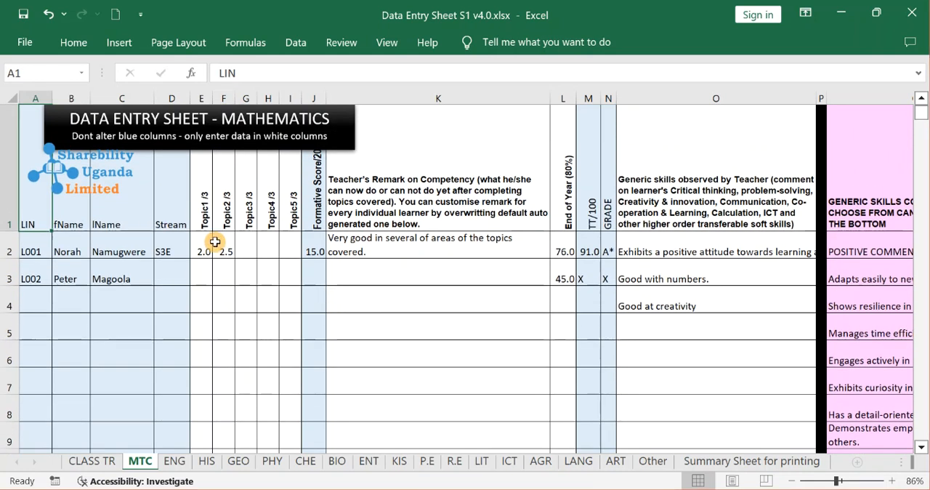
Enter 1.7 as the first learner's Topic3 score in G2 and check the remark and formative score cells.
{"action": "left_click", "coordinate": [255, 241]}
{"action": "type", "text": "1.7"}
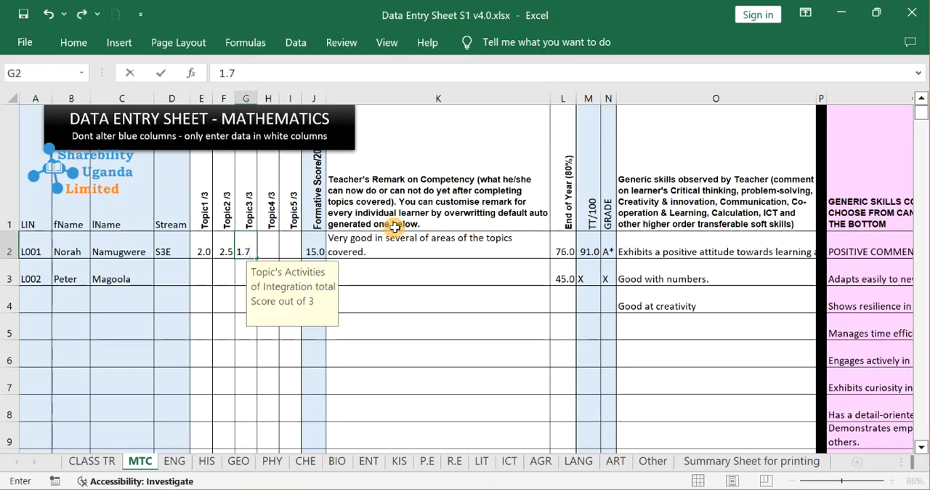
{"action": "left_click", "coordinate": [356, 243]}
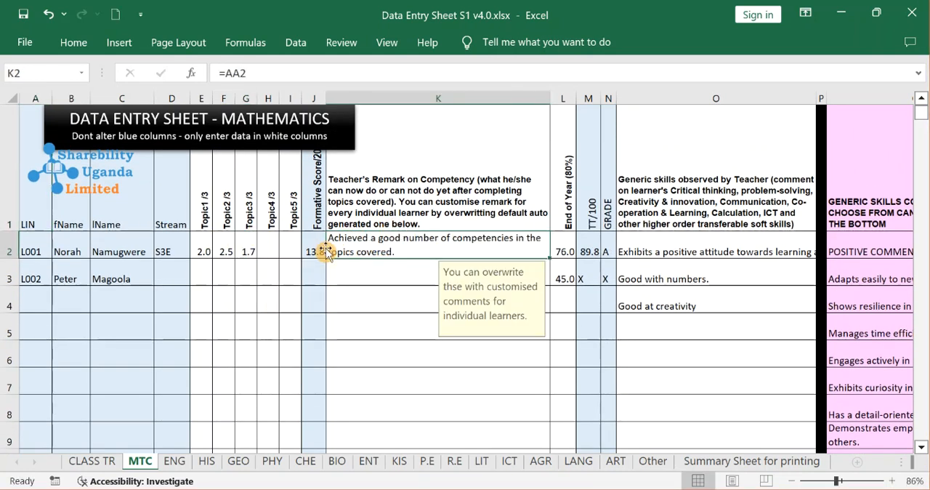
{"action": "left_click", "coordinate": [319, 250]}
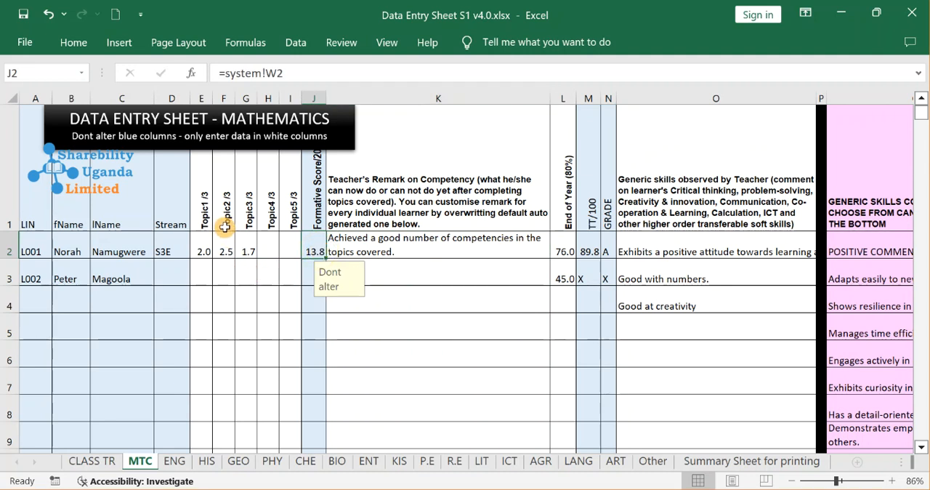
Enter the second learner's topic scores in row 3: 2.1 for Topic1 and 3 for Topic3, leaving Topic2 blank.
{"action": "left_click", "coordinate": [205, 273]}
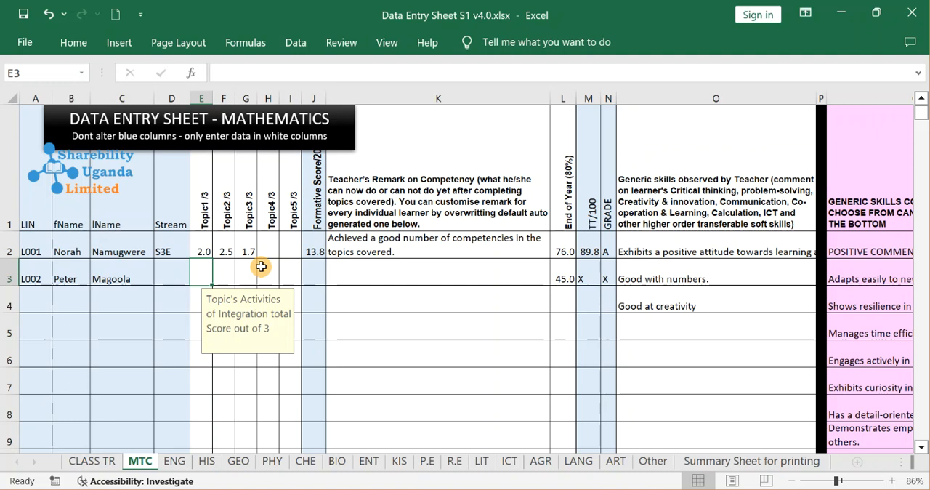
{"action": "type", "text": "2.1"}
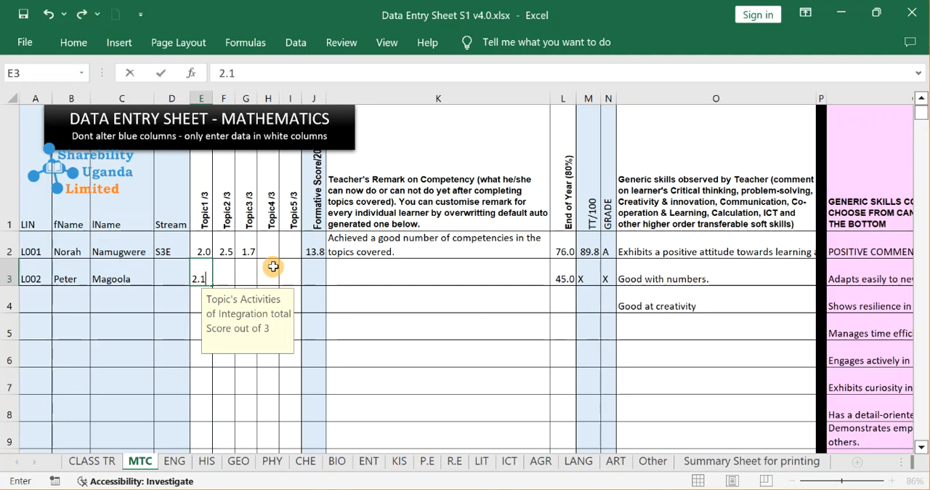
{"action": "key", "text": "Tab"}
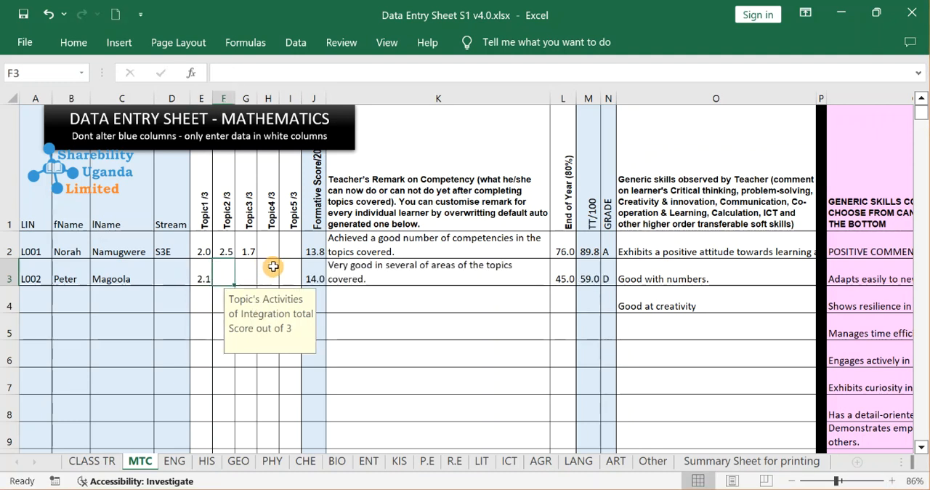
{"action": "type", "text": "x"}
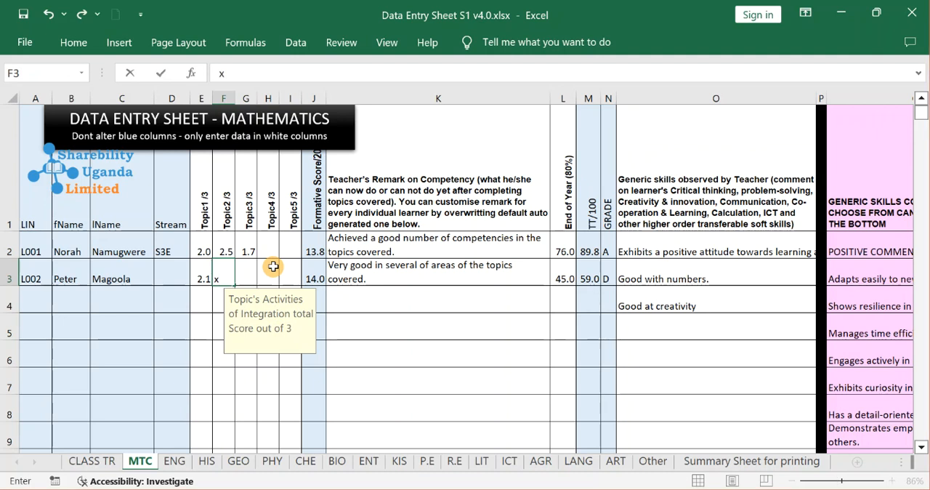
{"action": "key", "text": "Tab"}
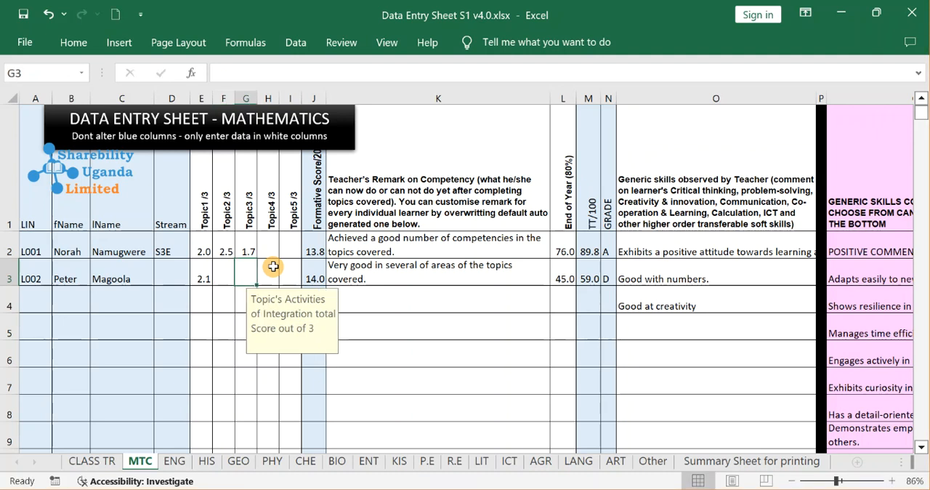
{"action": "type", "text": "3"}
{"action": "key", "text": "Tab"}
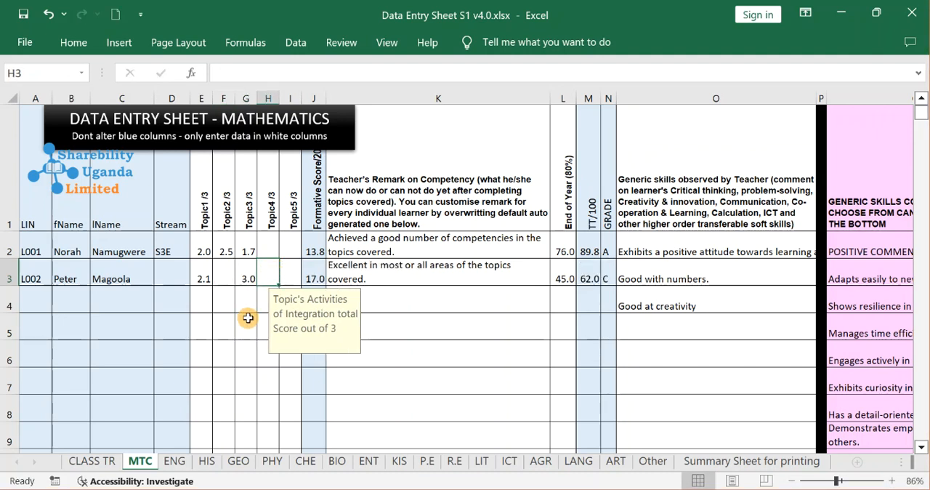
Enter "x" as the second learner's Topic2 score in F3 to test a missed assessment, and clear the cell again.
{"action": "left_click", "coordinate": [246, 321]}
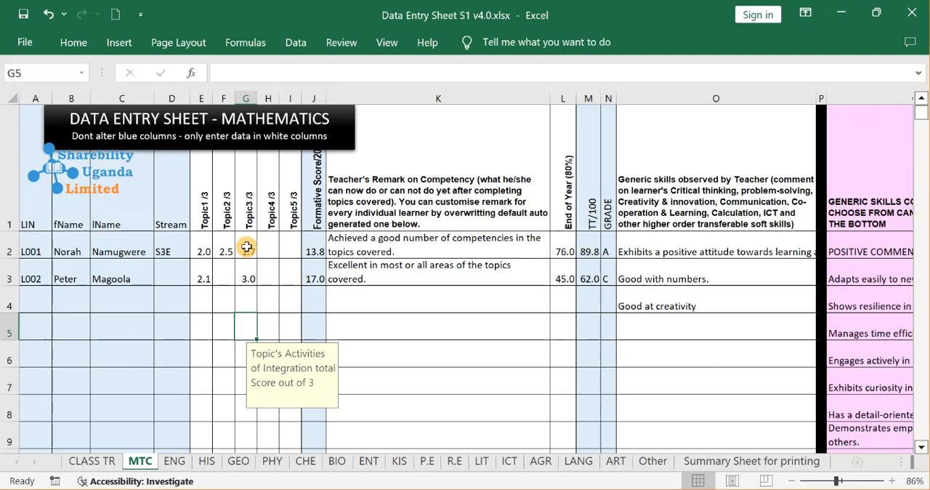
{"action": "left_click", "coordinate": [223, 279]}
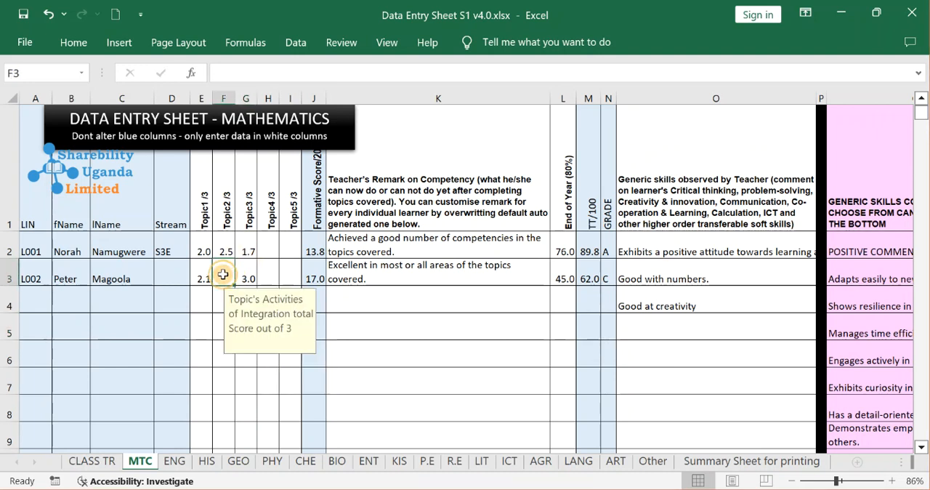
{"action": "left_click", "coordinate": [286, 269]}
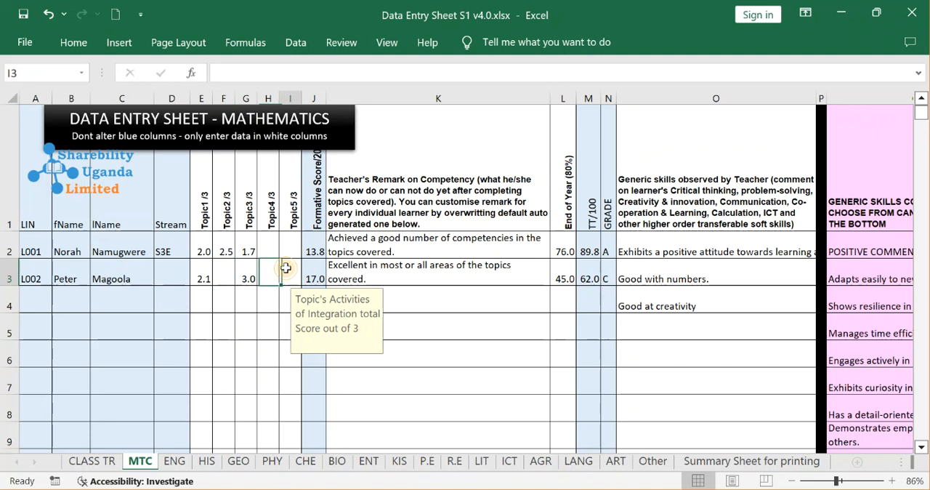
{"action": "left_click", "coordinate": [267, 287]}
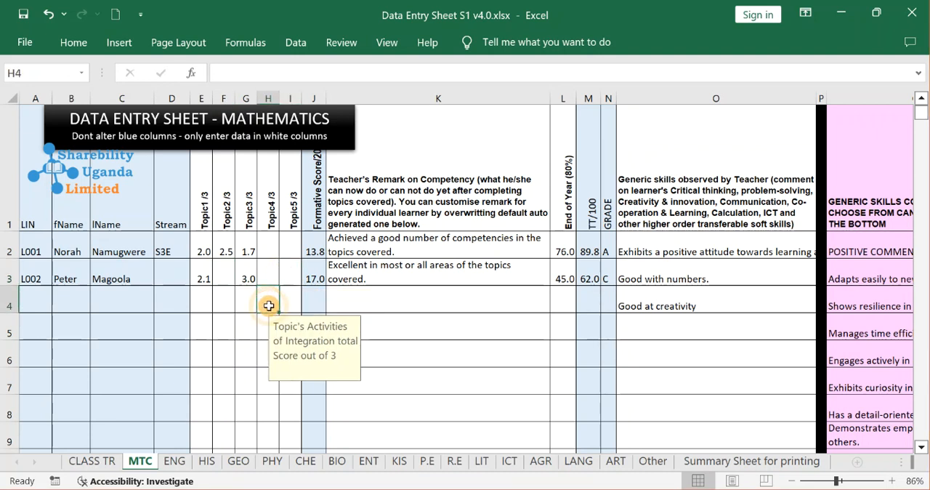
{"action": "left_click", "coordinate": [224, 276]}
{"action": "type", "text": "x"}
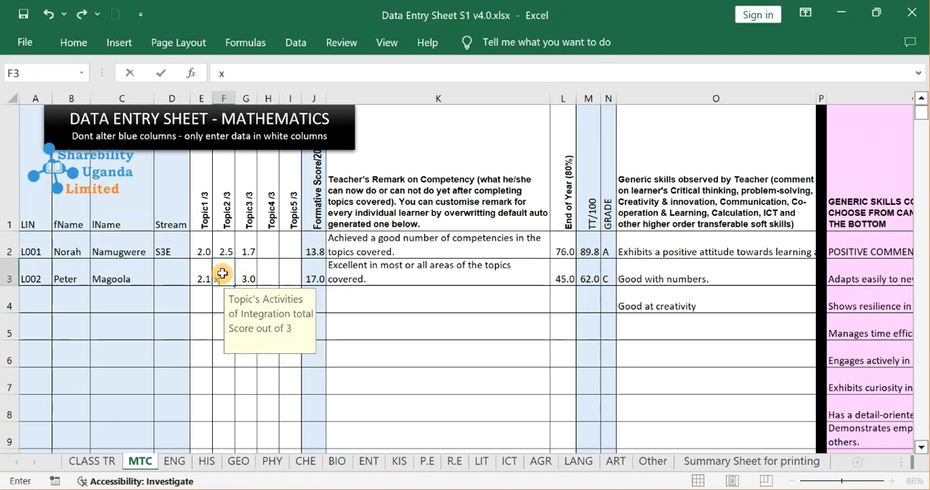
{"action": "key", "text": "Return"}
{"action": "key", "text": "Return"}
{"action": "left_click", "coordinate": [224, 276]}
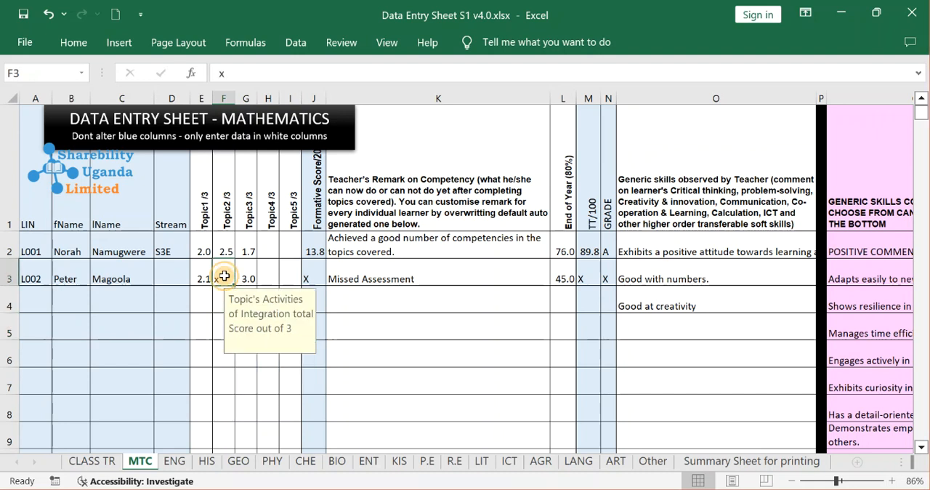
{"action": "key", "text": "Delete"}
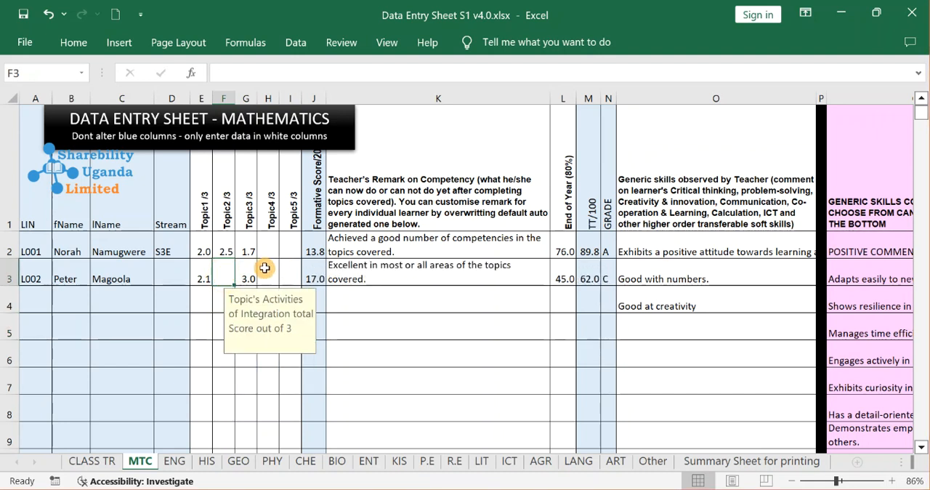
Set the second learner's Topic1 score in E3 to 2 and Topic3 score in G3 to 1.7.
{"action": "left_click", "coordinate": [203, 274]}
{"action": "type", "text": "2"}
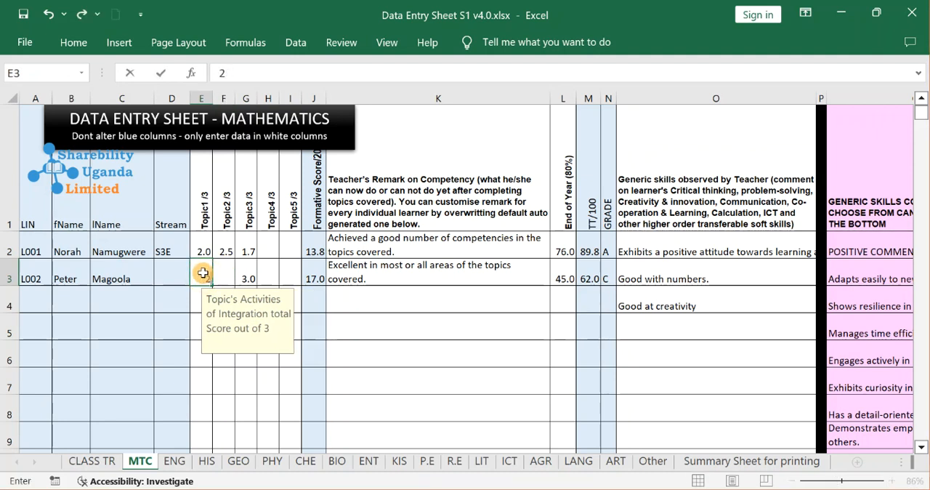
{"action": "key", "text": "Return"}
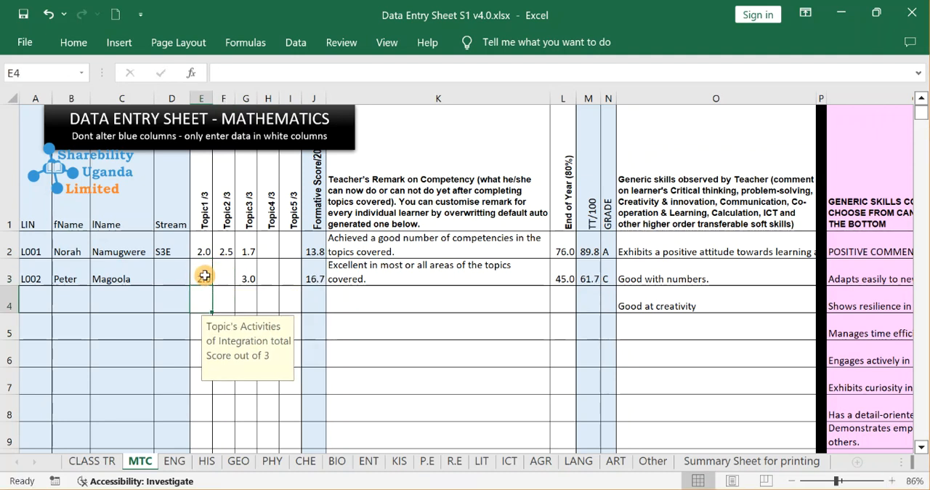
{"action": "left_click", "coordinate": [246, 278]}
{"action": "type", "text": "1.7"}
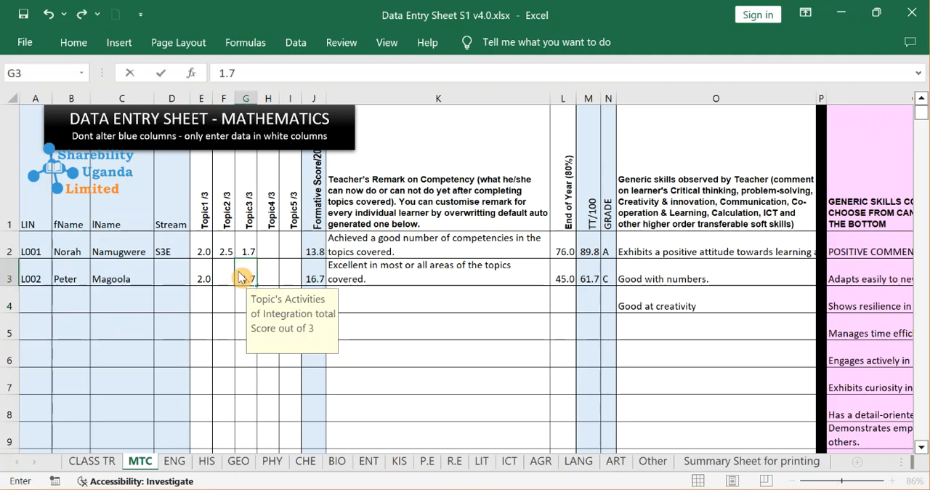
{"action": "key", "text": "Return"}
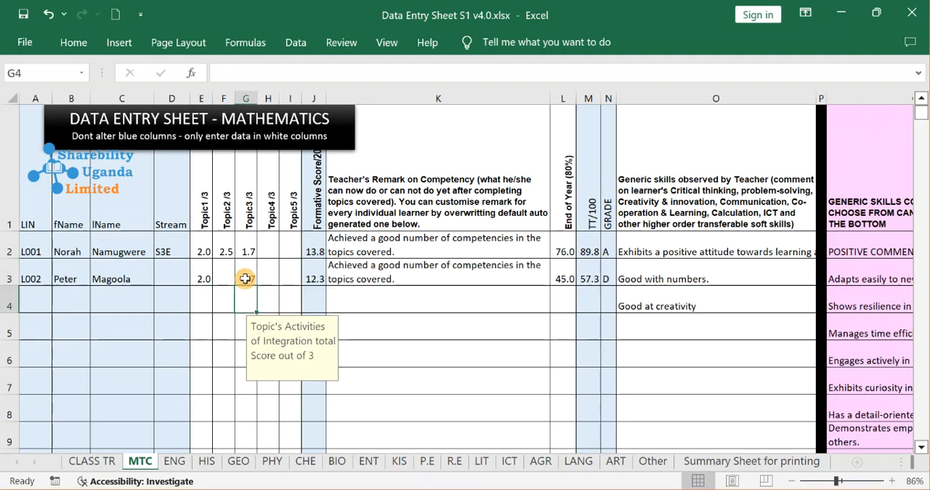
Set the first learner's Topic2 score in F2 to 1 and compare the formative scores of both learners.
{"action": "left_click", "coordinate": [224, 245]}
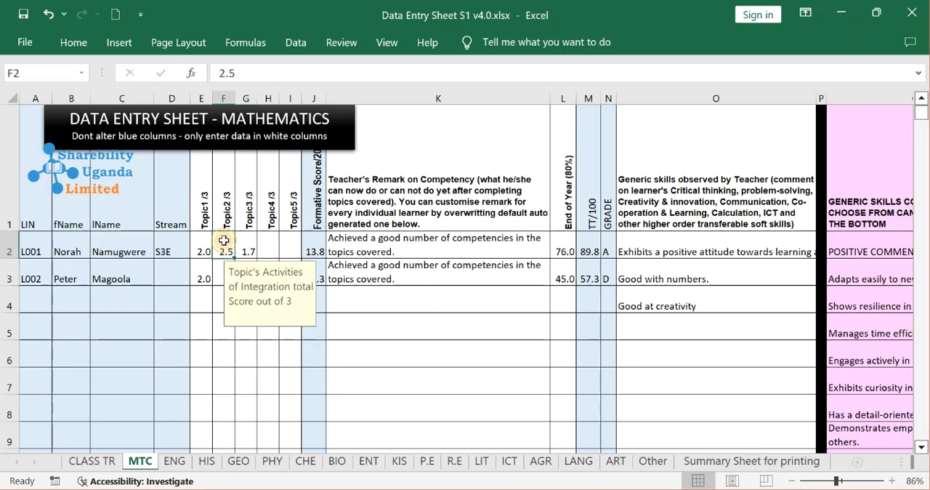
{"action": "type", "text": "1"}
{"action": "key", "text": "Return"}
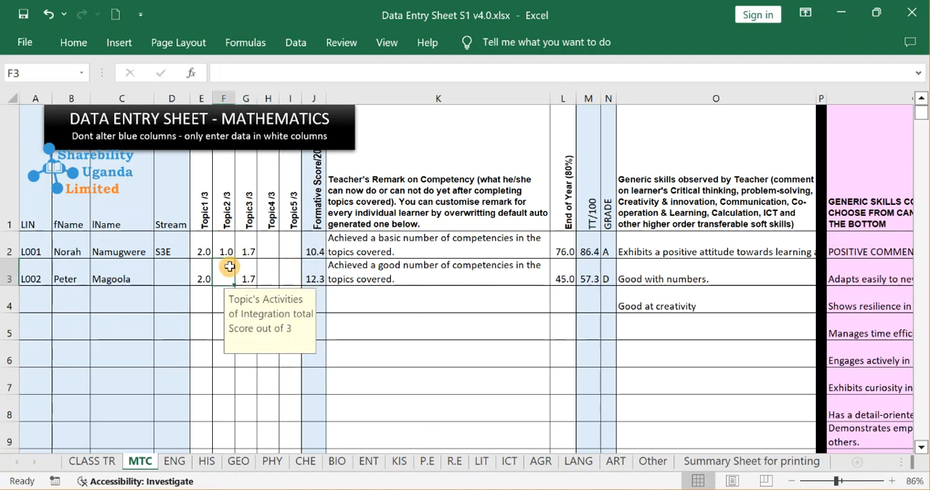
{"action": "left_click", "coordinate": [317, 240]}
{"action": "left_click", "coordinate": [210, 253]}
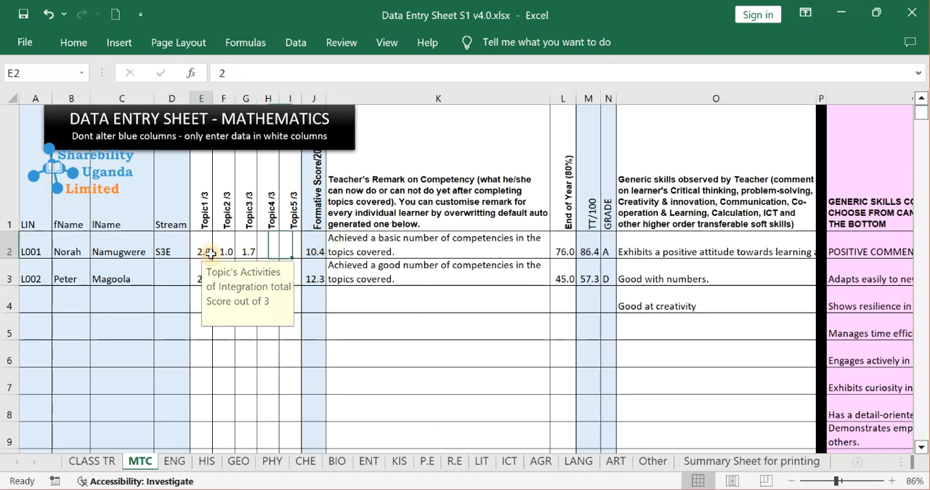
{"action": "left_click", "coordinate": [247, 251]}
{"action": "left_click", "coordinate": [240, 322]}
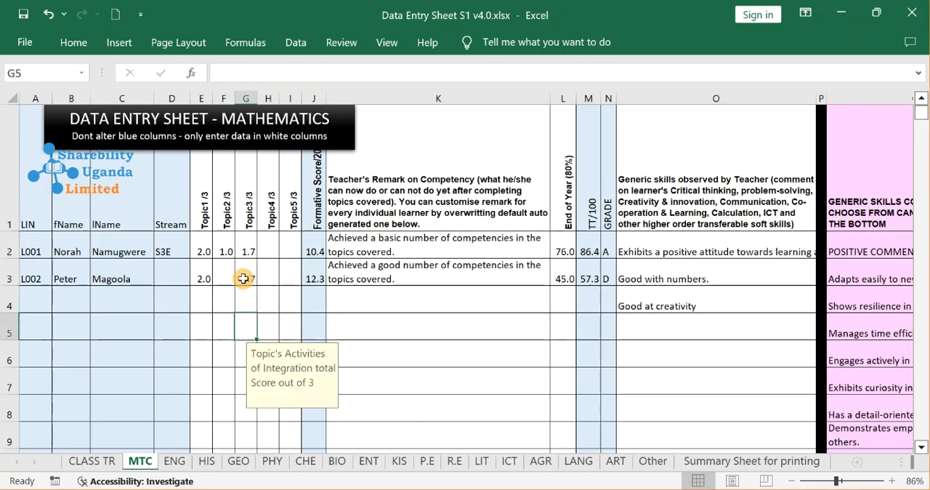
{"action": "left_click", "coordinate": [311, 280]}
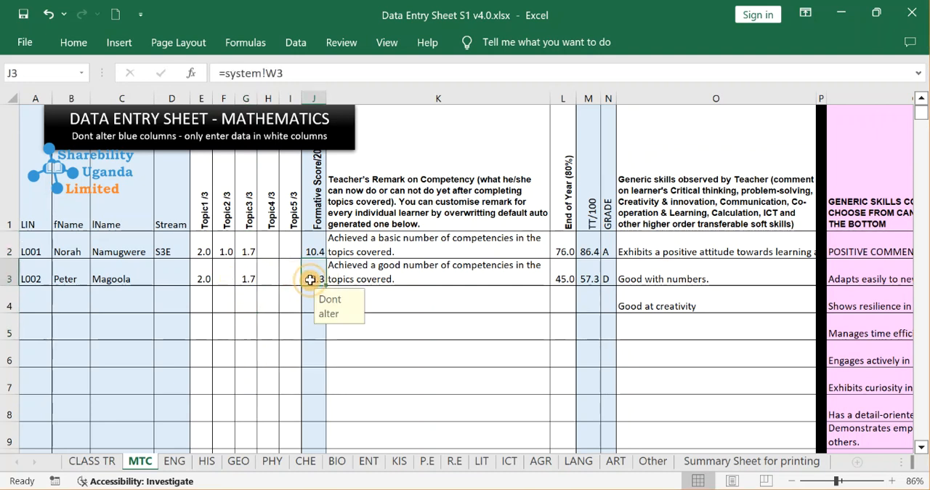
Enter 0.9 as the second learner's Topic2 score in F3.
{"action": "left_click", "coordinate": [220, 254]}
{"action": "left_click", "coordinate": [221, 270]}
{"action": "type", "text": "0"}
{"action": "key", "text": "Return"}
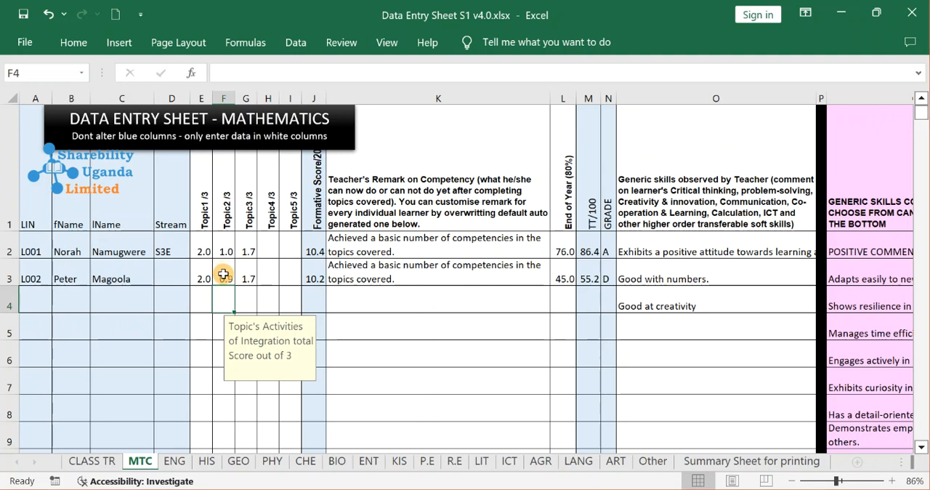
Mark the second learner's Topic2 assessment as missed by entering "x" in F3.
{"action": "left_click", "coordinate": [223, 274]}
{"action": "type", "text": "x"}
{"action": "key", "text": "Return"}
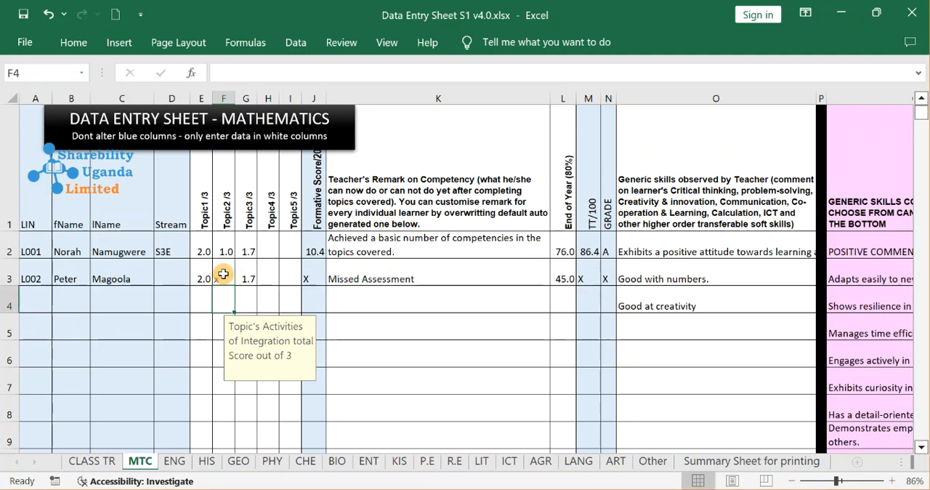
{"action": "double_click", "coordinate": [223, 274]}
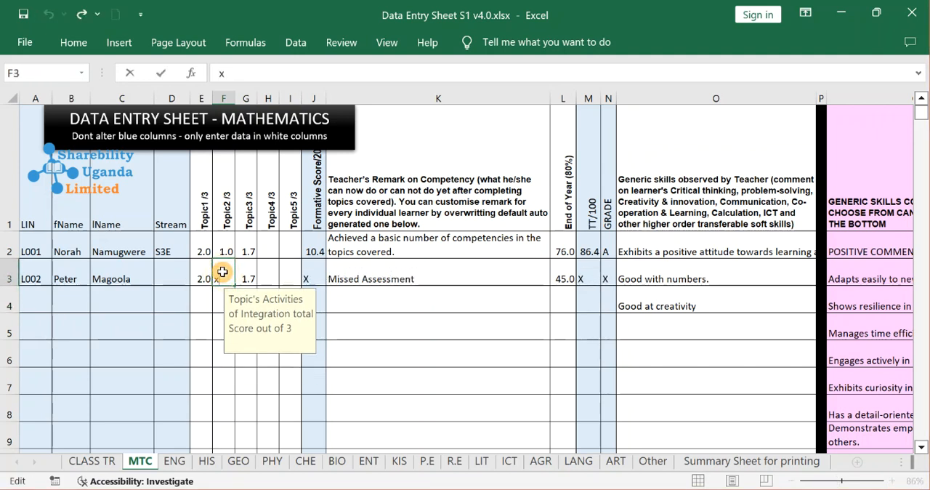
{"action": "key", "text": "Escape"}
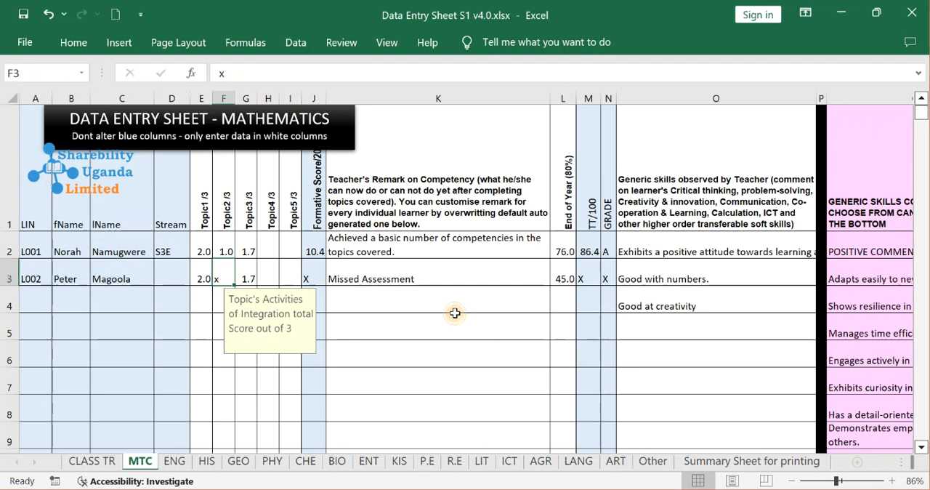
Inspect the second learner's competency remark in K3 and the first learner's end-of-year score in L2.
{"action": "left_click", "coordinate": [429, 320]}
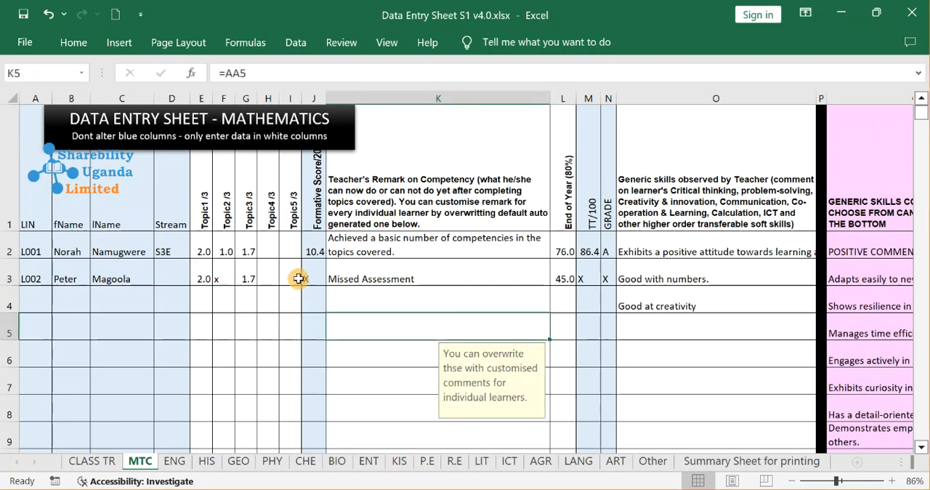
{"action": "left_click", "coordinate": [338, 276]}
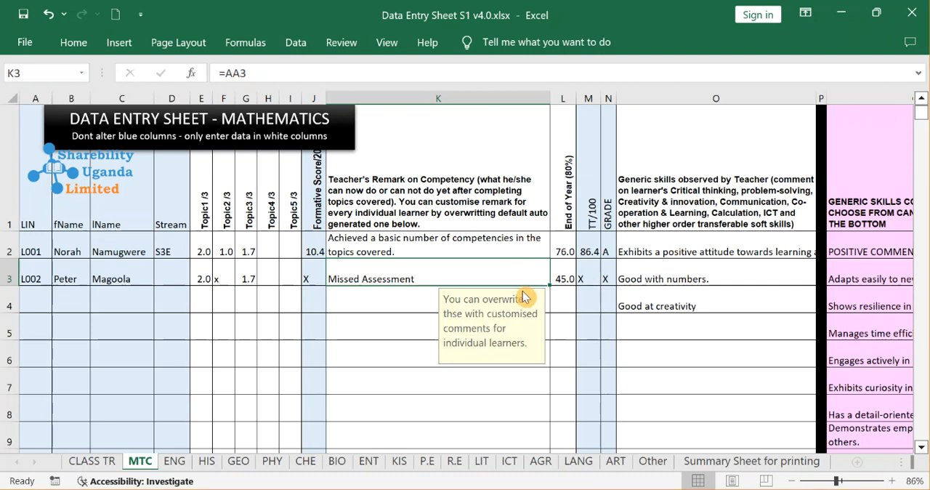
{"action": "left_click", "coordinate": [558, 243]}
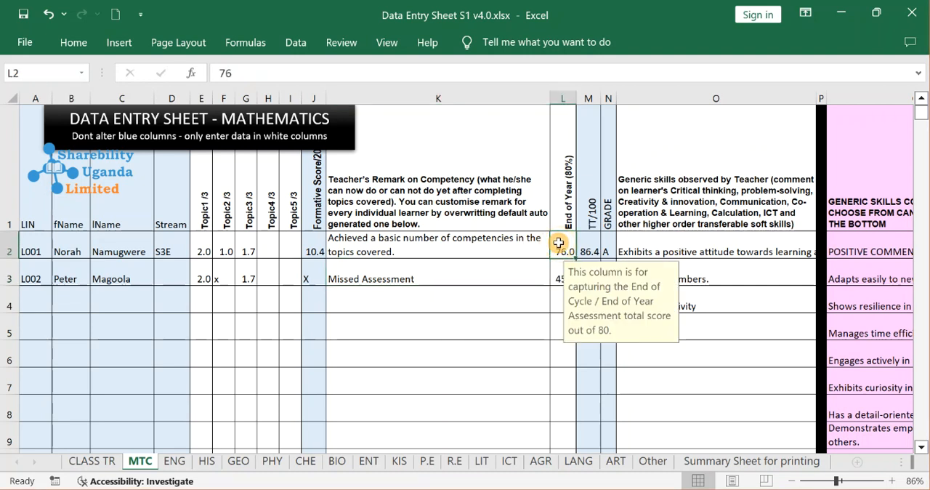
{"action": "left_click", "coordinate": [517, 349]}
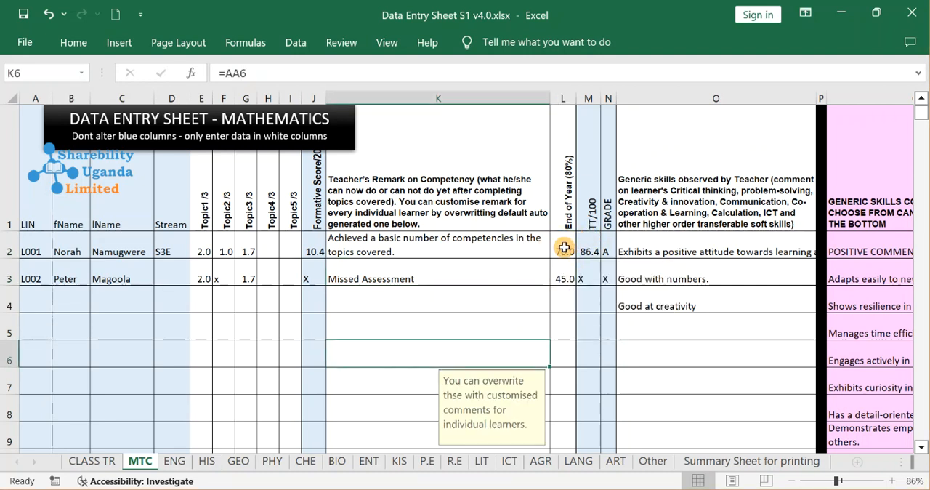
Try to enter 95 as the first learner's End of Year score in L2.
{"action": "left_click", "coordinate": [560, 247]}
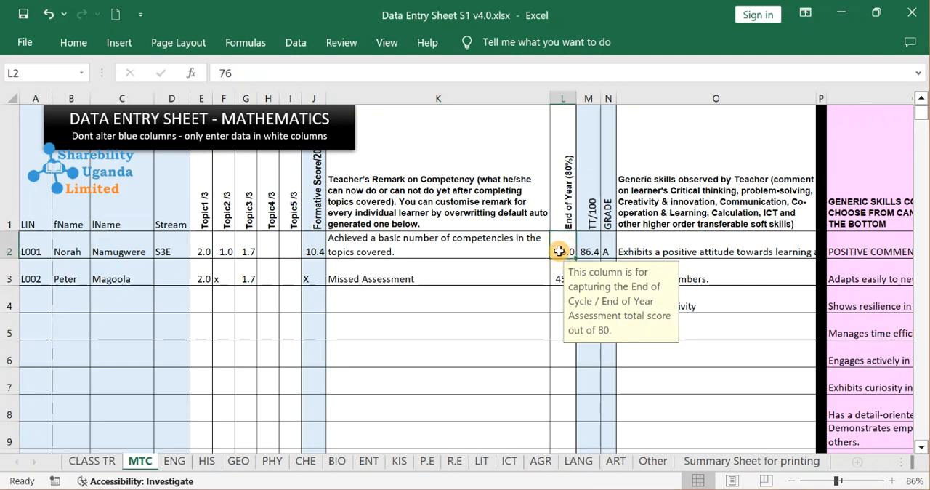
{"action": "type", "text": "95"}
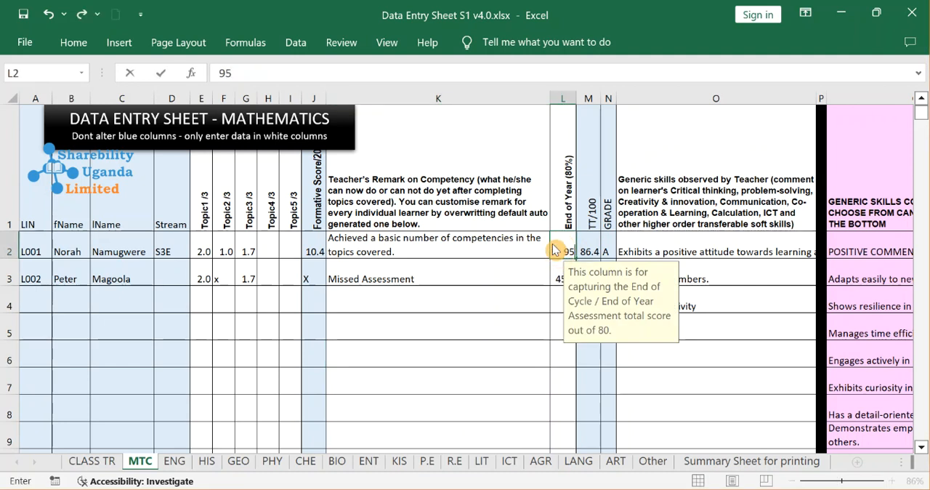
{"action": "key", "text": "Return"}
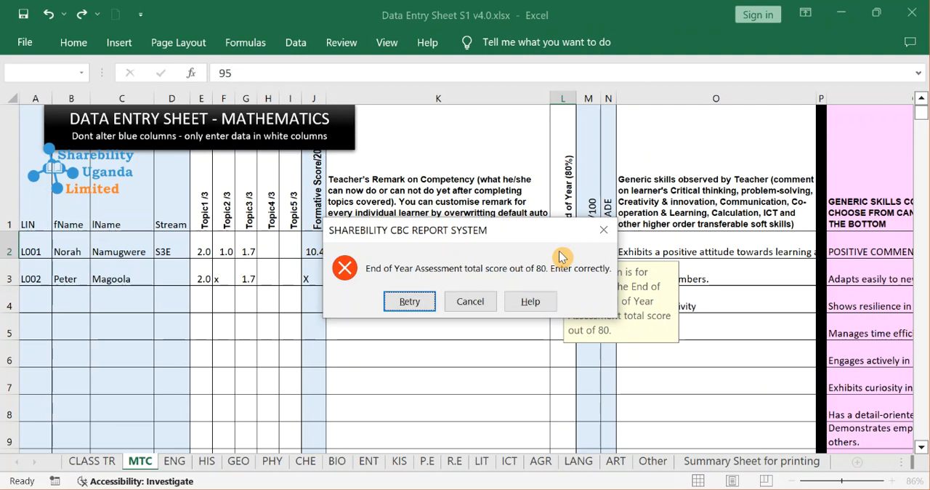
{"action": "key", "text": "Escape"}
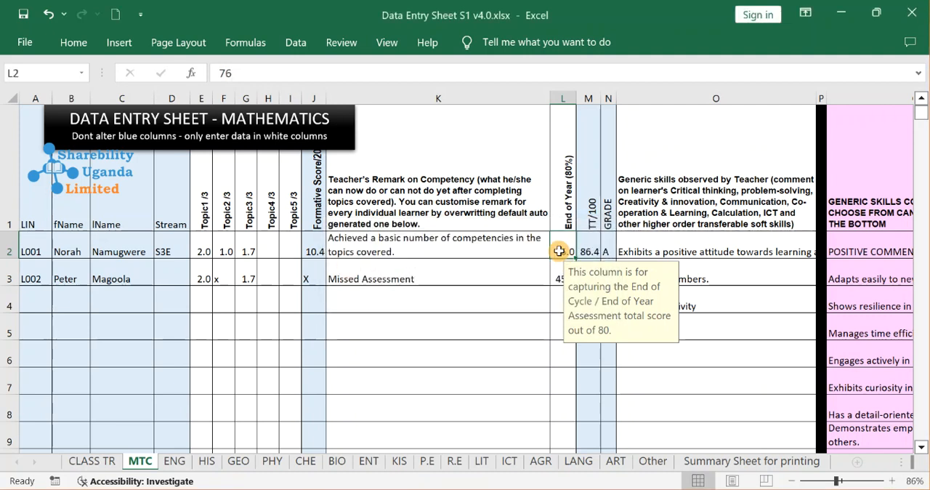
Try to enter 8 as the first learner's Topic4 score in H2.
{"action": "left_click", "coordinate": [268, 243]}
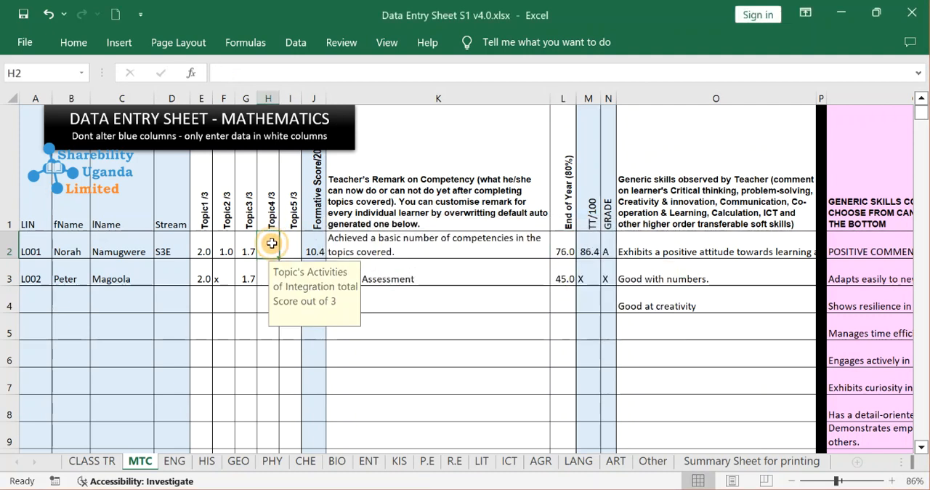
{"action": "type", "text": "8"}
{"action": "key", "text": "Return"}
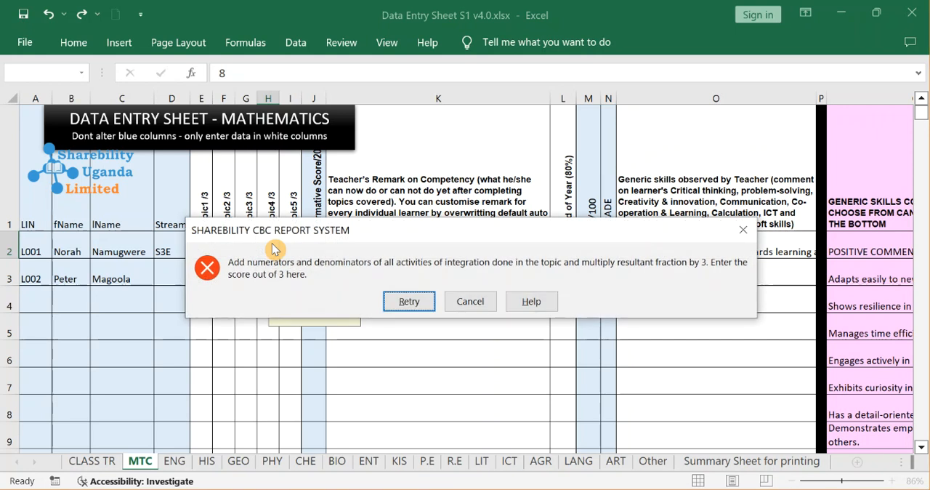
{"action": "key", "text": "Escape"}
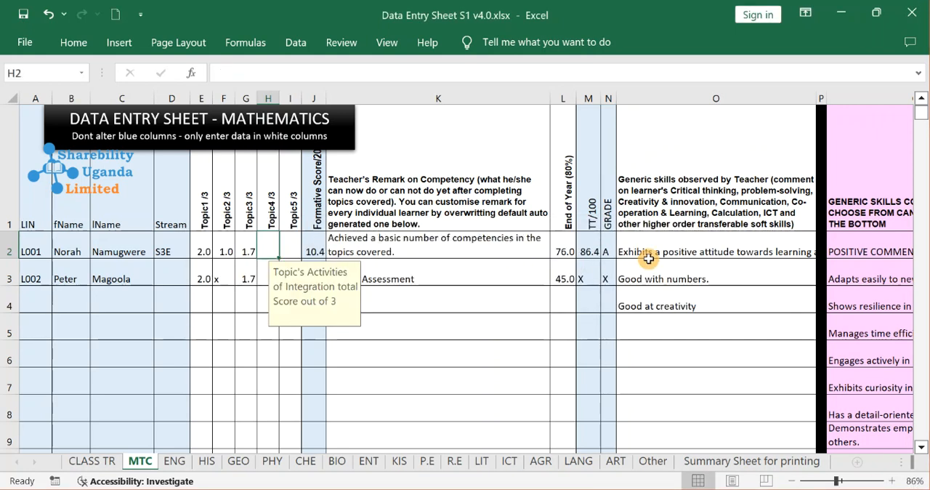
Choose the default comment "Talks and listens well." as the first learner's generic skills comment in O2.
{"action": "left_click", "coordinate": [657, 256]}
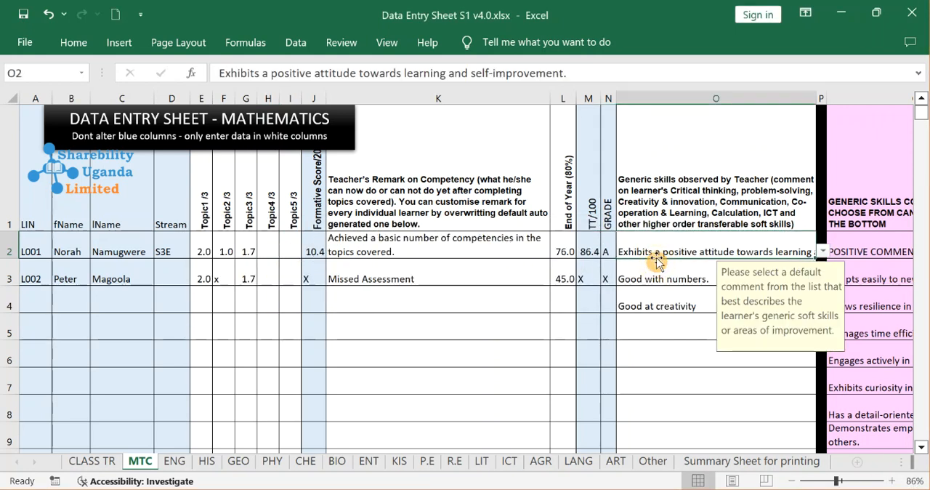
{"action": "left_click", "coordinate": [824, 254]}
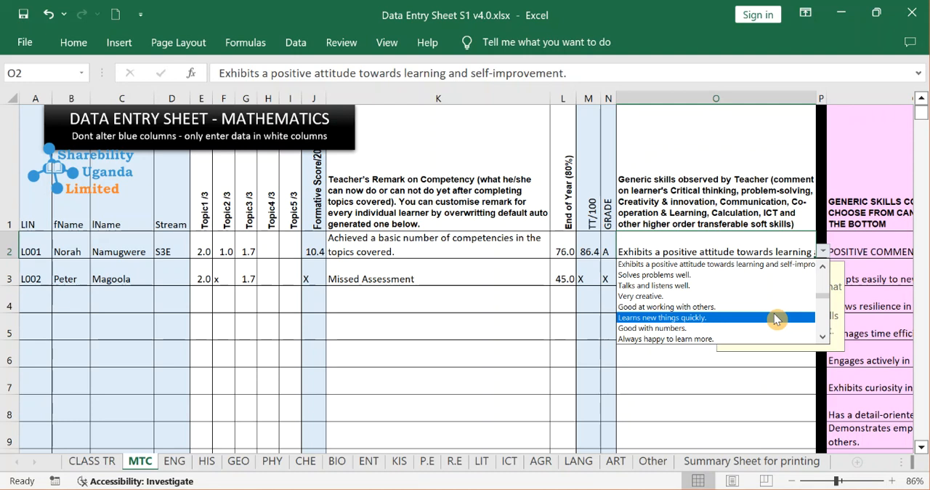
{"action": "left_click", "coordinate": [752, 285]}
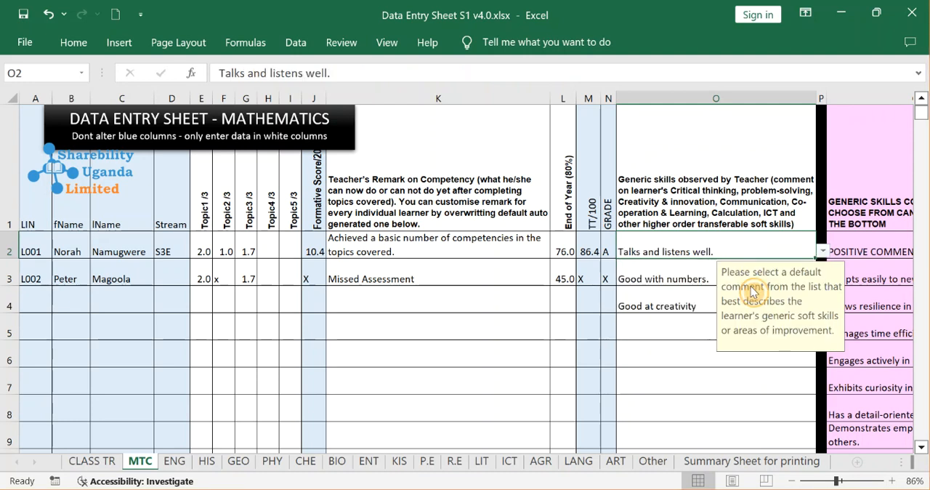
Choose the default comment "Needs to work on meeting deadlines consistently." as the second learner's generic skills comment in O3.
{"action": "left_click", "coordinate": [663, 298]}
{"action": "left_click", "coordinate": [698, 281]}
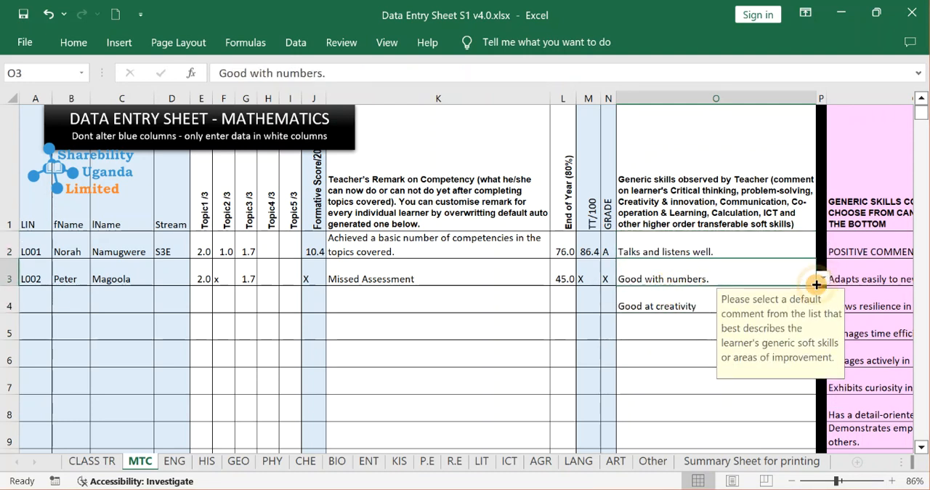
{"action": "left_click", "coordinate": [823, 278]}
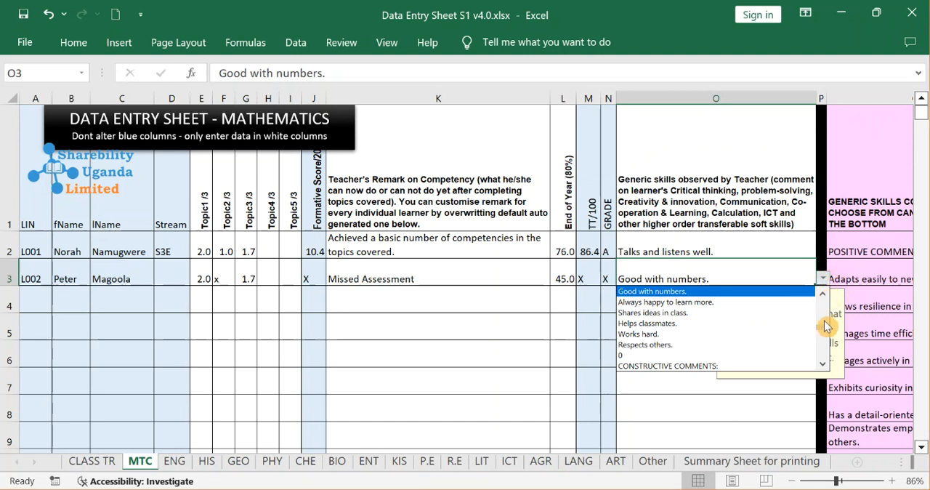
{"action": "left_click", "coordinate": [827, 328]}
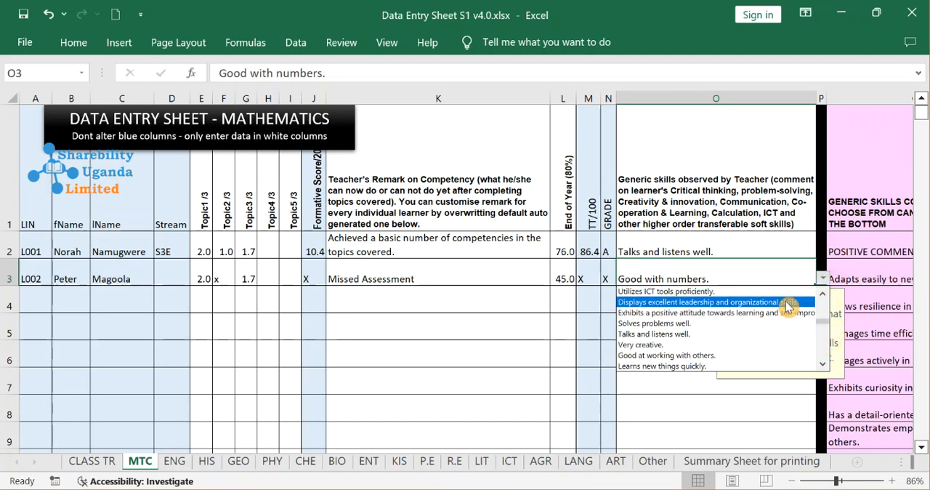
{"action": "key", "text": "Down"}
{"action": "key", "text": "Down"}
{"action": "key", "text": "Down"}
{"action": "key", "text": "Down"}
{"action": "key", "text": "Down"}
{"action": "key", "text": "Down"}
{"action": "key", "text": "Down"}
{"action": "key", "text": "Down"}
{"action": "key", "text": "Down"}
{"action": "key", "text": "Down"}
{"action": "key", "text": "Down"}
{"action": "key", "text": "Down"}
{"action": "key", "text": "Down"}
{"action": "key", "text": "Down"}
{"action": "key", "text": "Down"}
{"action": "key", "text": "Down"}
{"action": "key", "text": "Down"}
{"action": "key", "text": "Down"}
{"action": "key", "text": "Down"}
{"action": "key", "text": "Down"}
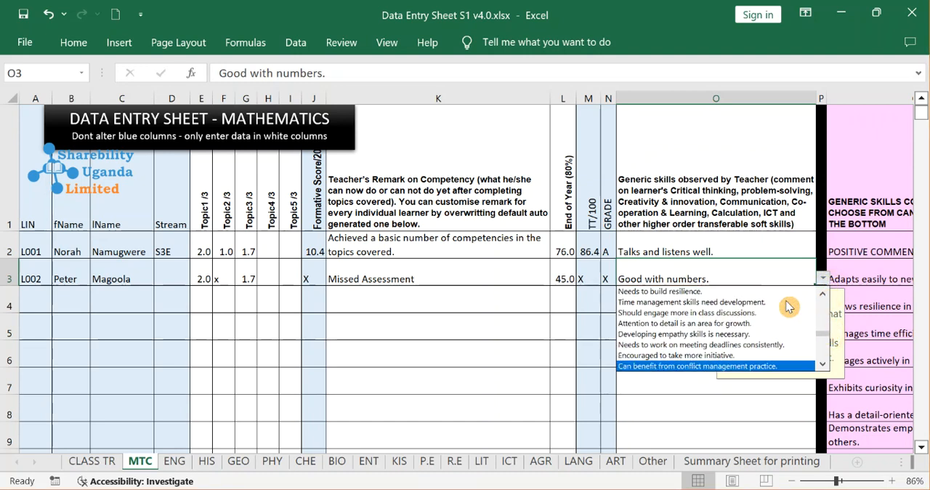
{"action": "key", "text": "Up"}
{"action": "key", "text": "Up"}
{"action": "key", "text": "Up"}
{"action": "key", "text": "Up"}
{"action": "key", "text": "Up"}
{"action": "key", "text": "Up"}
{"action": "key", "text": "Up"}
{"action": "key", "text": "Up"}
{"action": "key", "text": "Up"}
{"action": "key", "text": "Up"}
{"action": "key", "text": "Up"}
{"action": "key", "text": "Up"}
{"action": "key", "text": "Up"}
{"action": "key", "text": "Up"}
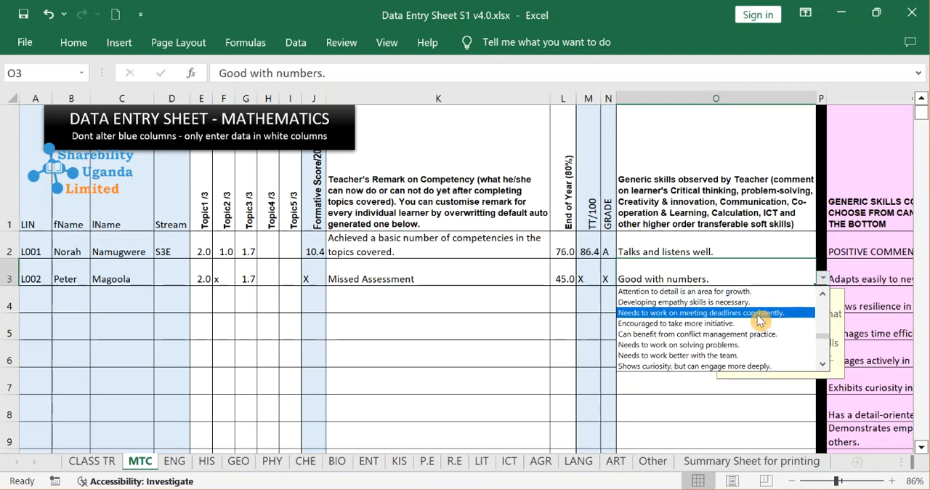
{"action": "left_click", "coordinate": [761, 313]}
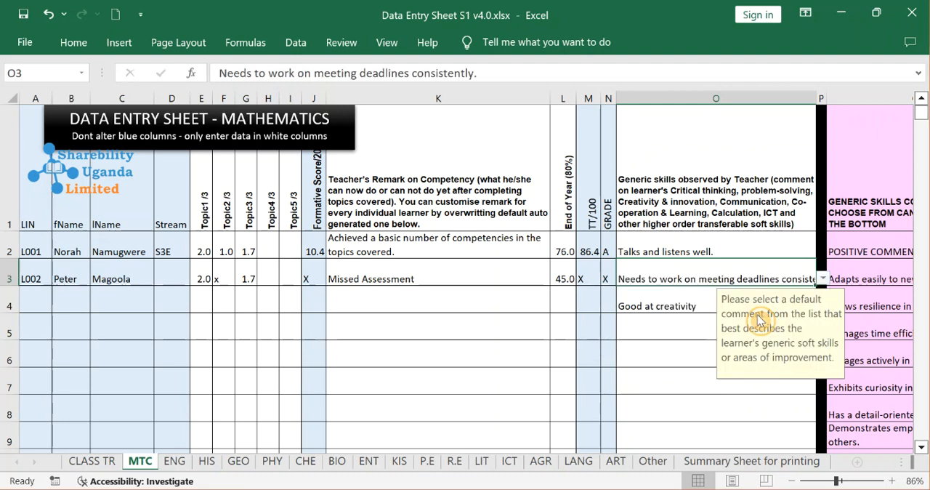
Clear the generic skills comment "Good at creativity" from O4.
{"action": "left_click", "coordinate": [636, 306]}
{"action": "key", "text": "Delete"}
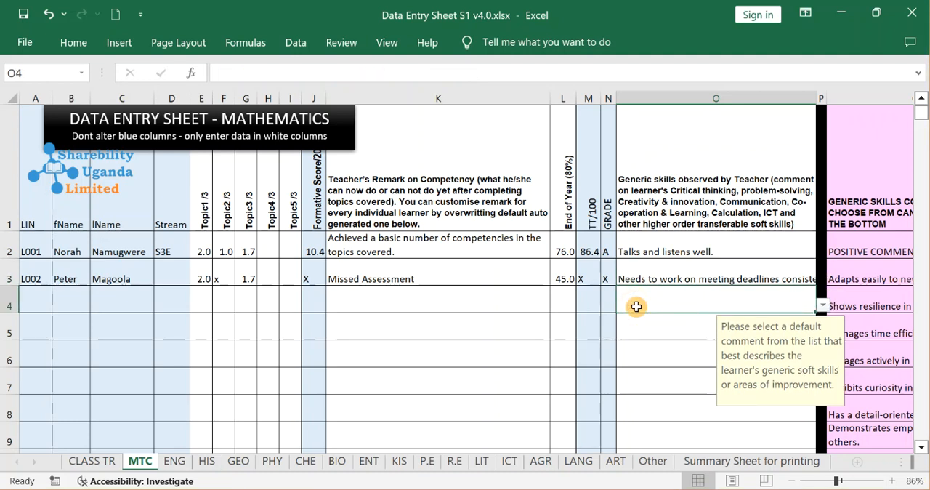
Write the custom comment "need to improve of neatness" in the empty cell R3 beside the generic skills comments list.
{"action": "left_click", "coordinate": [699, 278]}
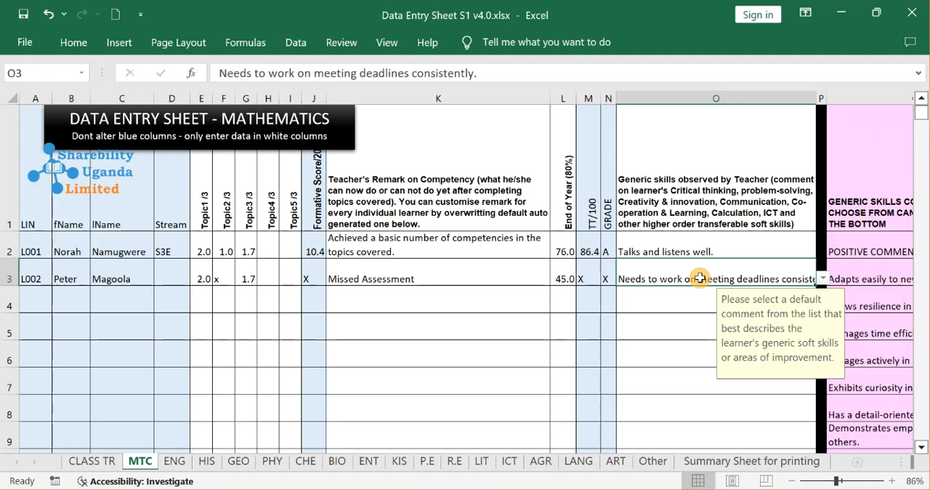
{"action": "key", "text": "Right"}
{"action": "key", "text": "Right"}
{"action": "key", "text": "Right"}
{"action": "key", "text": "Right"}
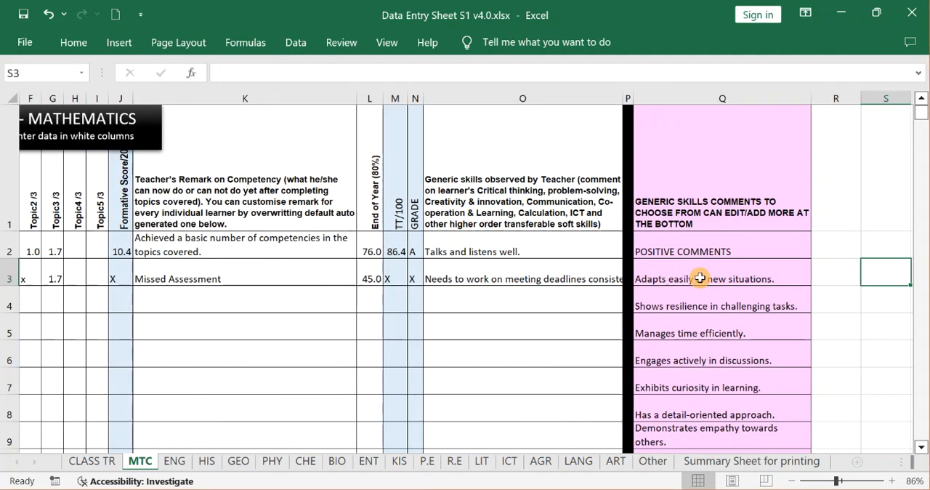
{"action": "key", "text": "Left"}
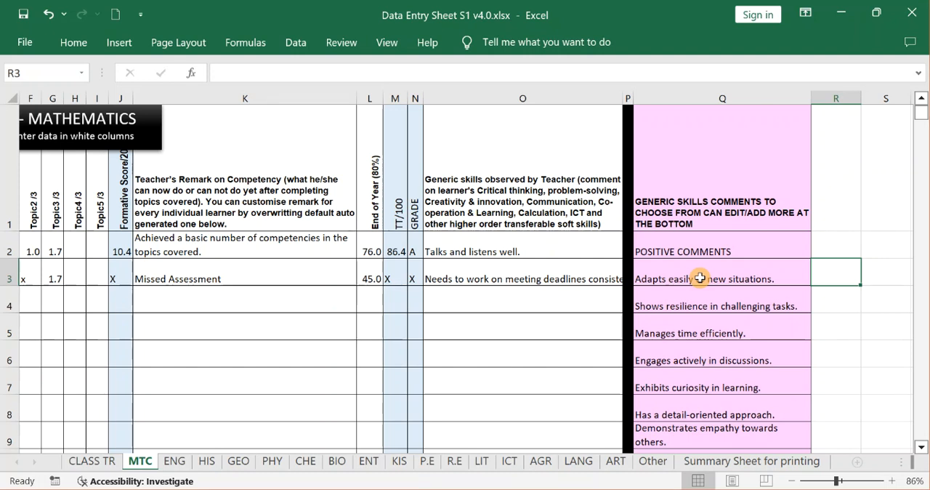
{"action": "type", "text": "need"}
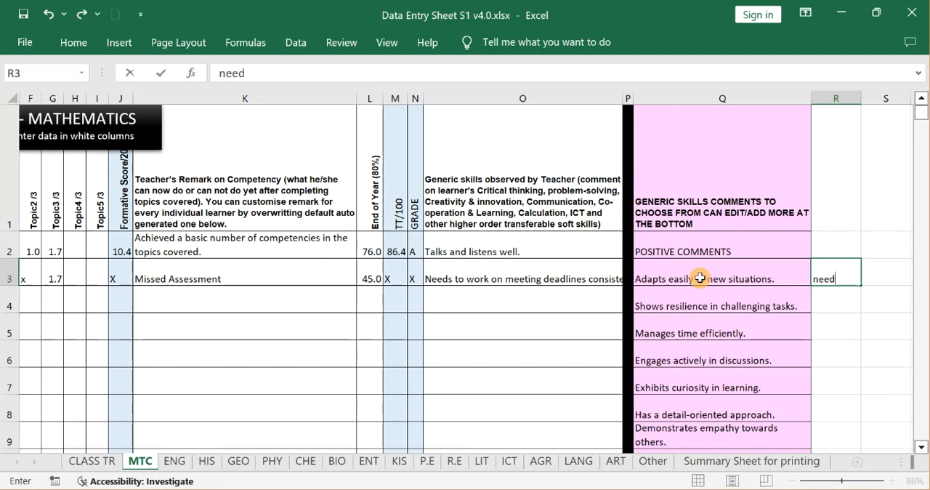
{"action": "type", "text": " ot"}
{"action": "key", "text": "BackSpace"}
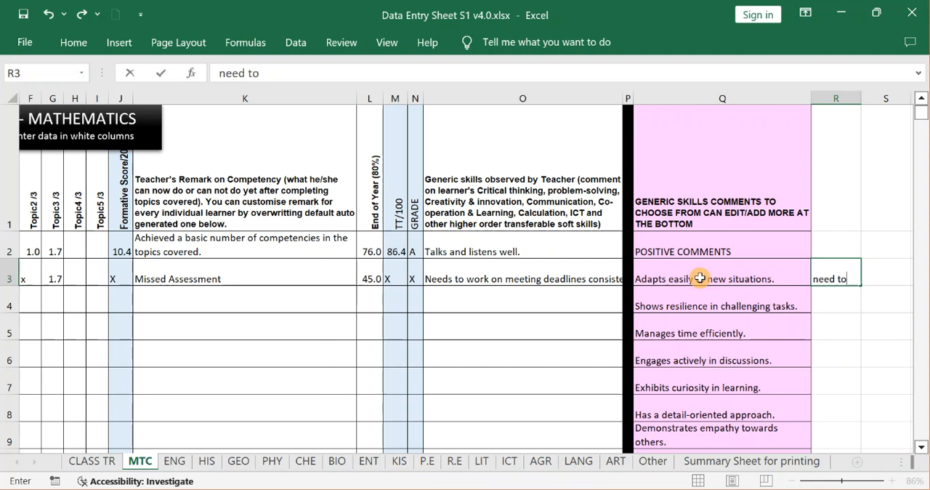
{"action": "type", "text": "prove of neat"}
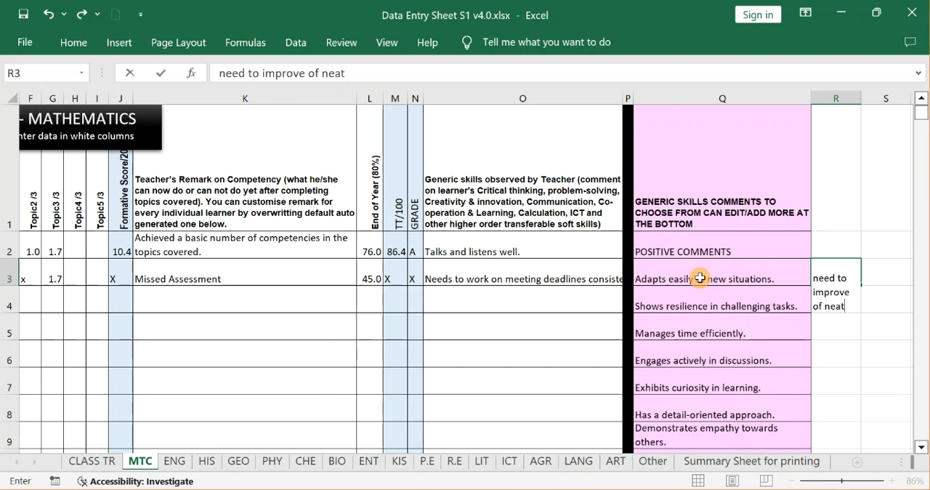
{"action": "type", "text": "ness"}
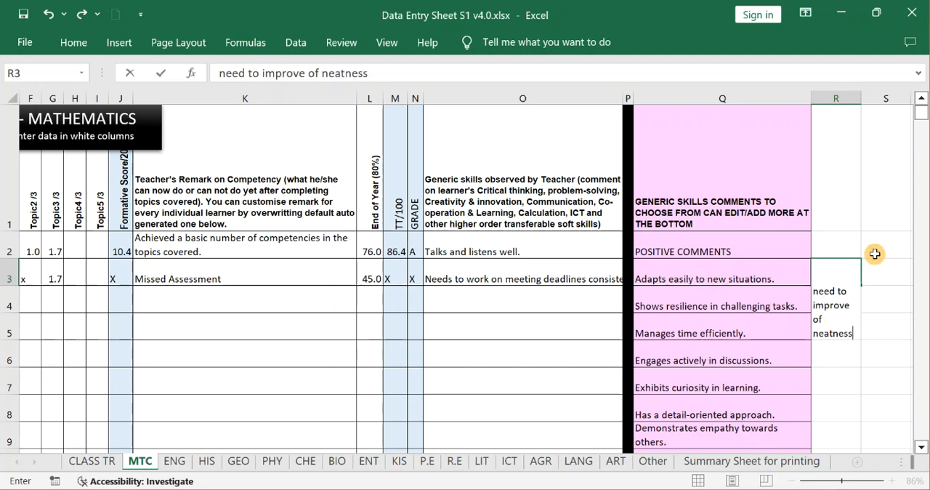
Correct the opening word of the R3 comment so it reads "Needs to improve of neatness".
{"action": "key", "text": "Delete"}
{"action": "type", "text": "N"}
{"action": "left_click", "coordinate": [828, 293]}
{"action": "type", "text": "s"}
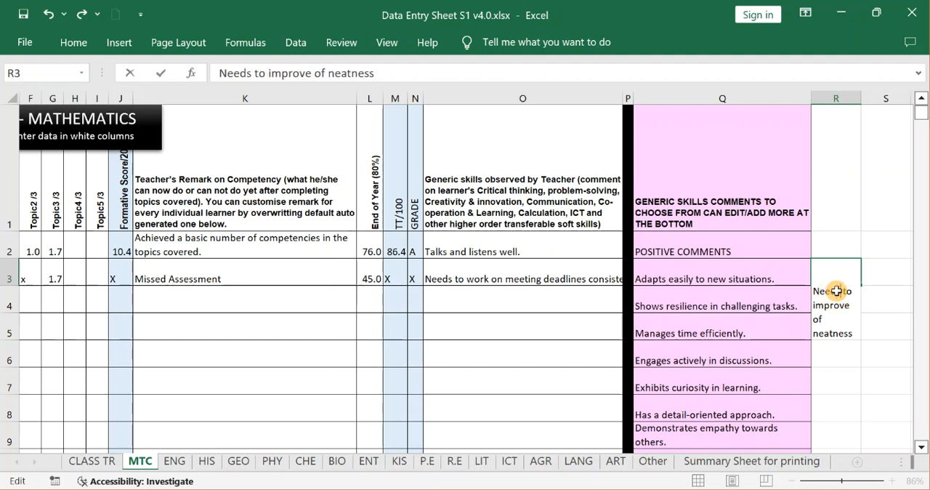
{"action": "key", "text": "Return"}
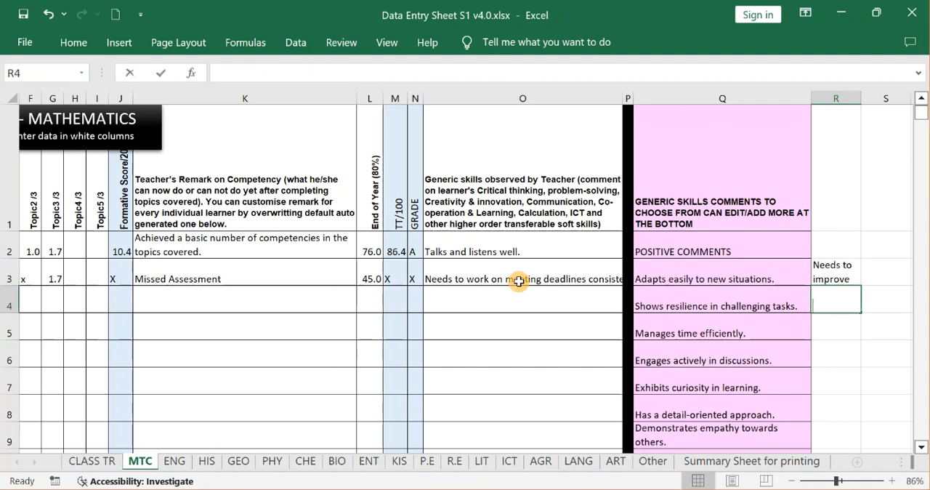
Try to enter the custom text "sds" directly as the second learner's generic skills comment in O3.
{"action": "type", "text": "d"}
{"action": "key", "text": "Escape"}
{"action": "left_click", "coordinate": [519, 284]}
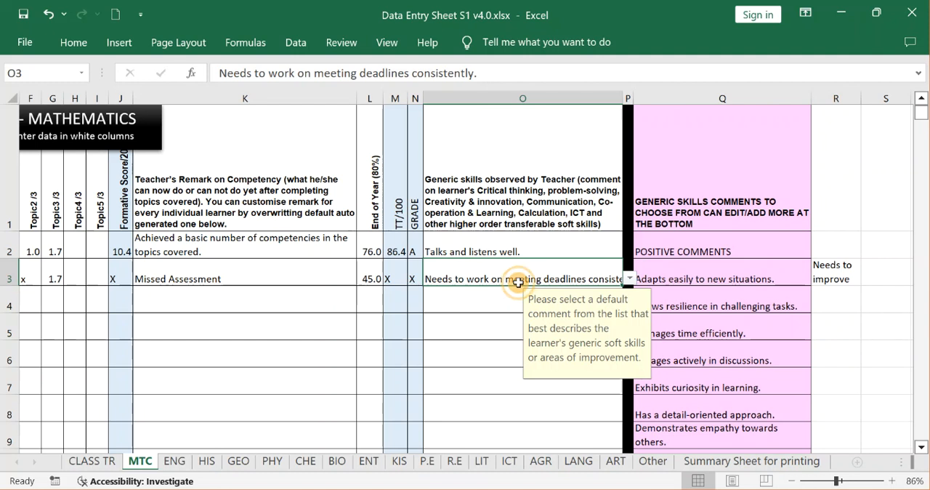
{"action": "type", "text": "sds"}
{"action": "key", "text": "Return"}
{"action": "key", "text": "Escape"}
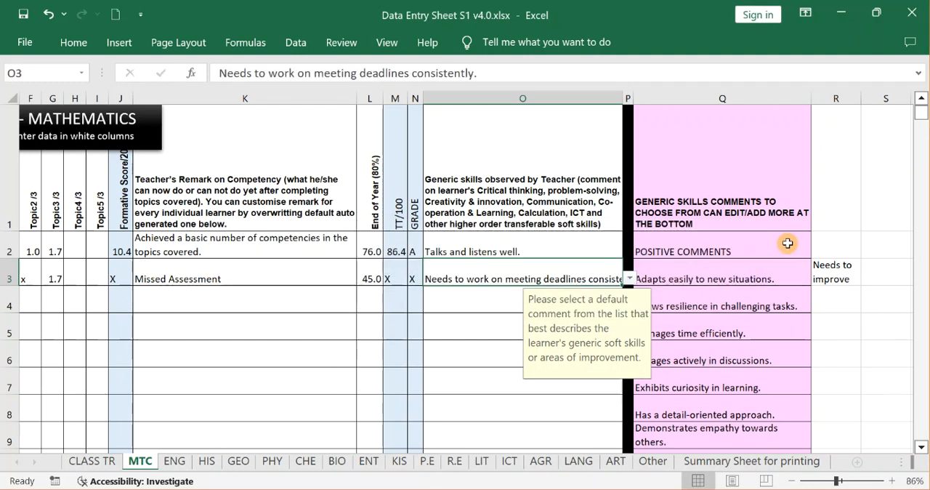
Copy the custom comment from R3 into the second learner's generic skills comment in O3.
{"action": "left_click", "coordinate": [829, 267]}
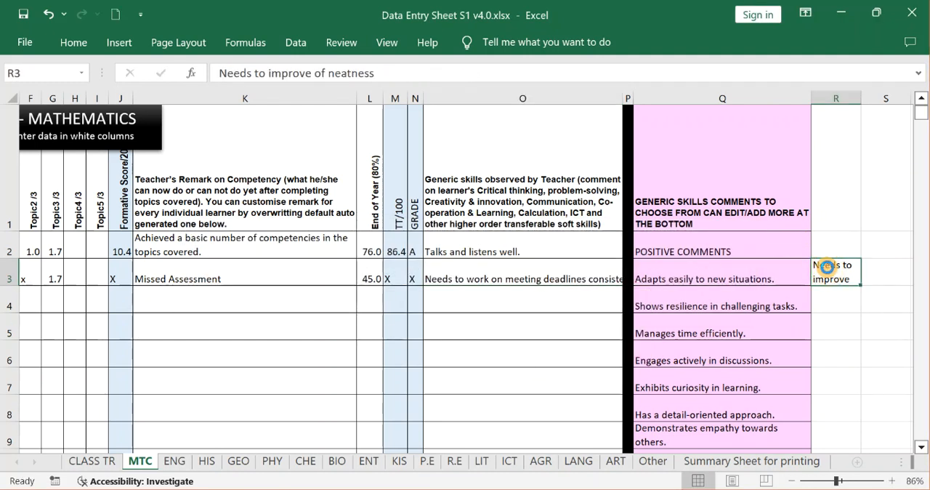
{"action": "key", "text": "ctrl+c"}
{"action": "left_click", "coordinate": [559, 279]}
{"action": "key", "text": "ctrl+v"}
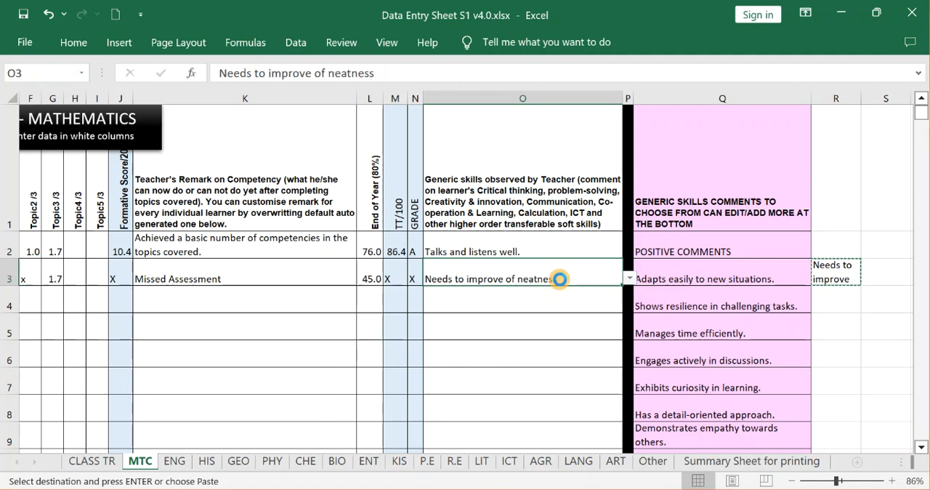
{"action": "left_click", "coordinate": [536, 325]}
{"action": "left_click", "coordinate": [834, 274]}
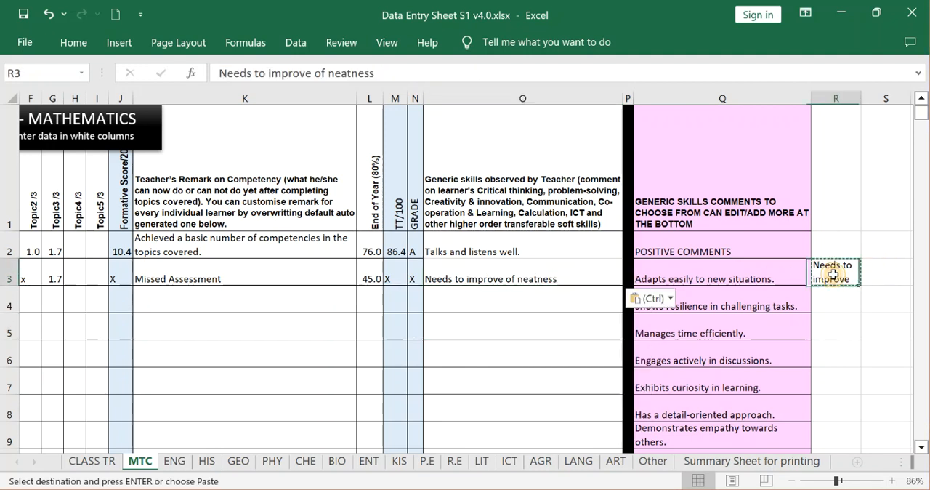
Clear the custom comment from R3, check the second learner's comment in O3, and save the workbook.
{"action": "key", "text": "Delete"}
{"action": "left_click", "coordinate": [733, 290]}
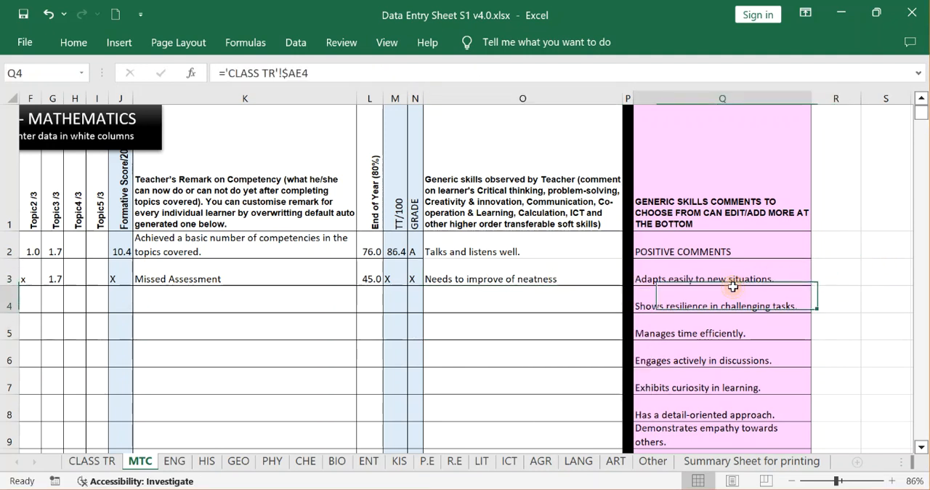
{"action": "left_click", "coordinate": [568, 266]}
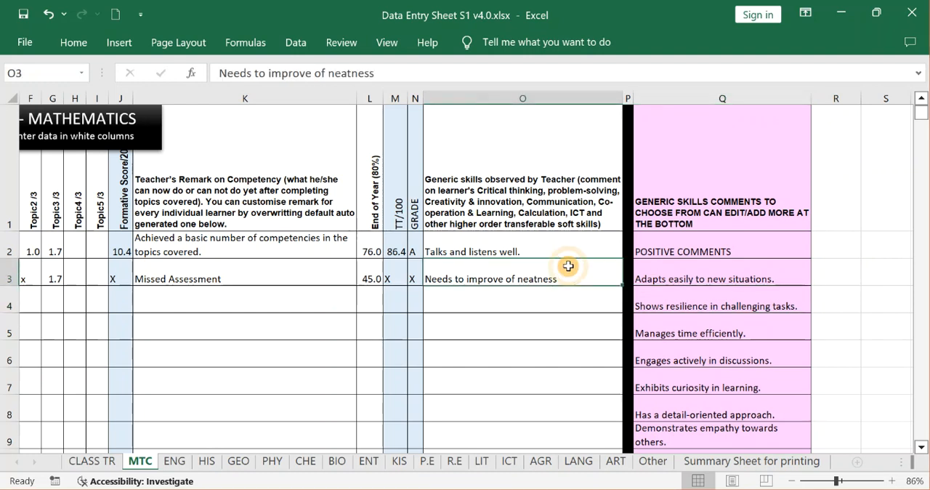
{"action": "left_click", "coordinate": [875, 263]}
{"action": "key", "text": "ctrl+s"}
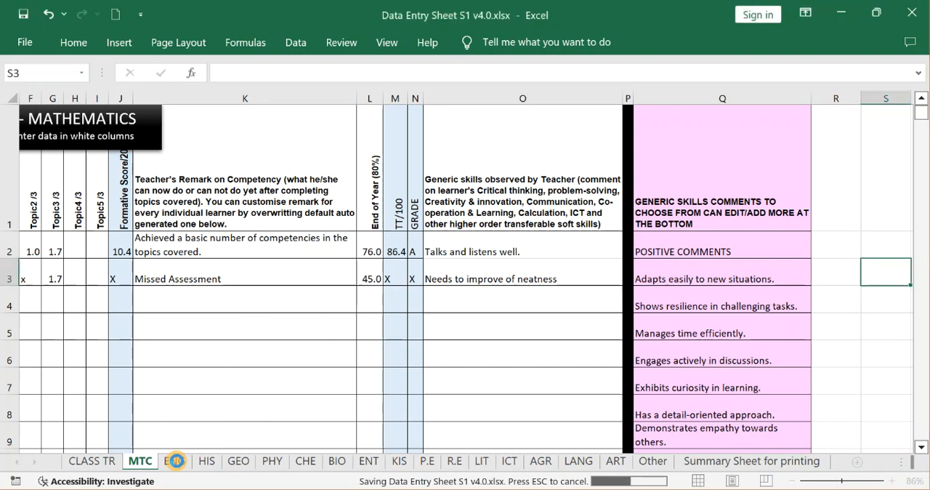
Look through the CHE, KIS, P.E, ICT and AGR sheets, checking their topic score columns and the ICT competency remark.
{"action": "left_click", "coordinate": [306, 461]}
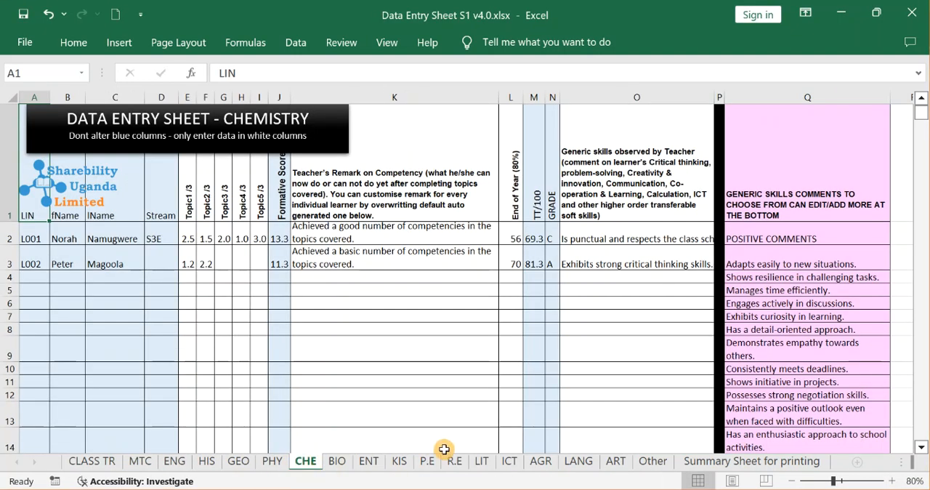
{"action": "left_click", "coordinate": [402, 463]}
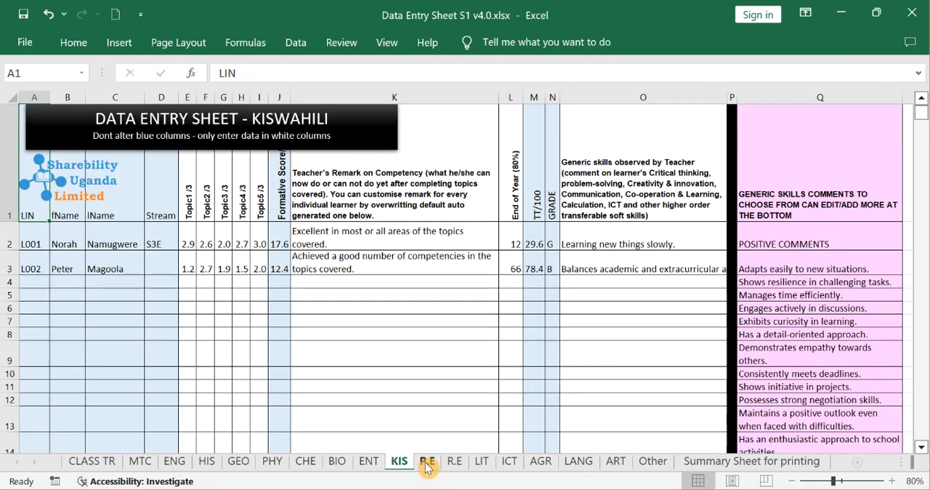
{"action": "left_click", "coordinate": [427, 465]}
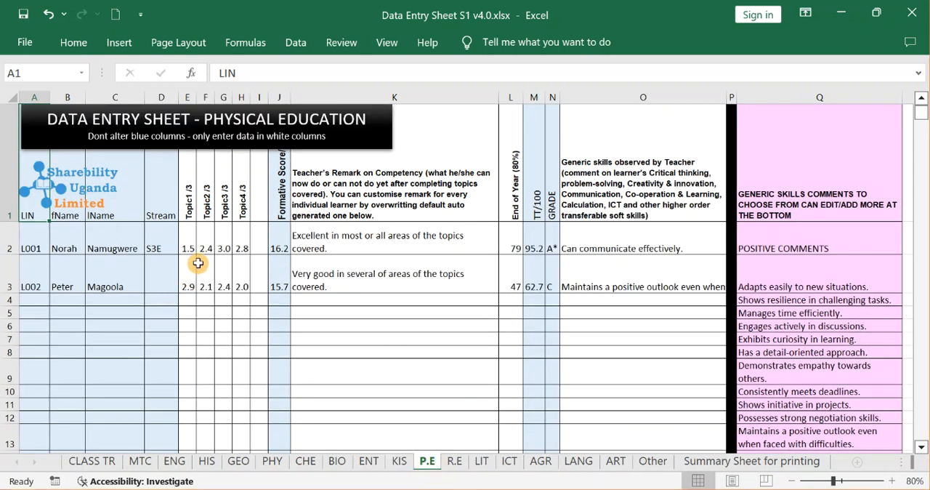
{"action": "left_click", "coordinate": [217, 250]}
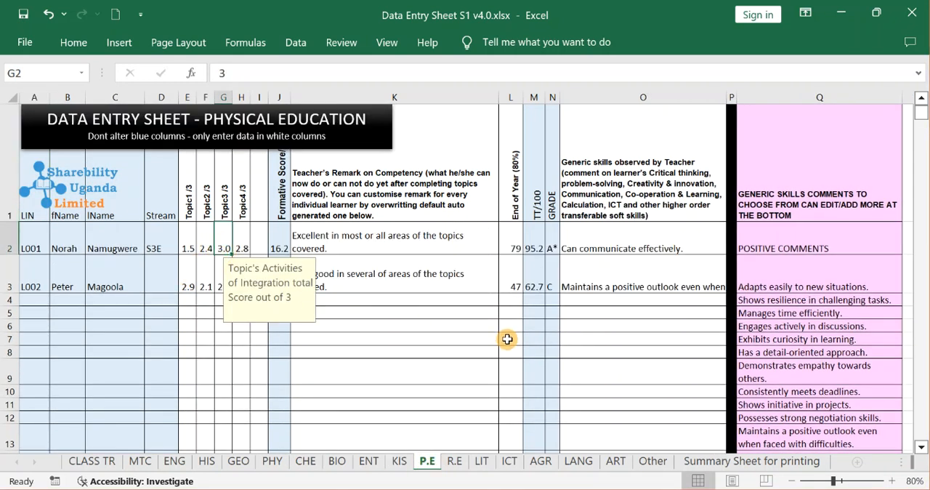
{"action": "left_click", "coordinate": [510, 462]}
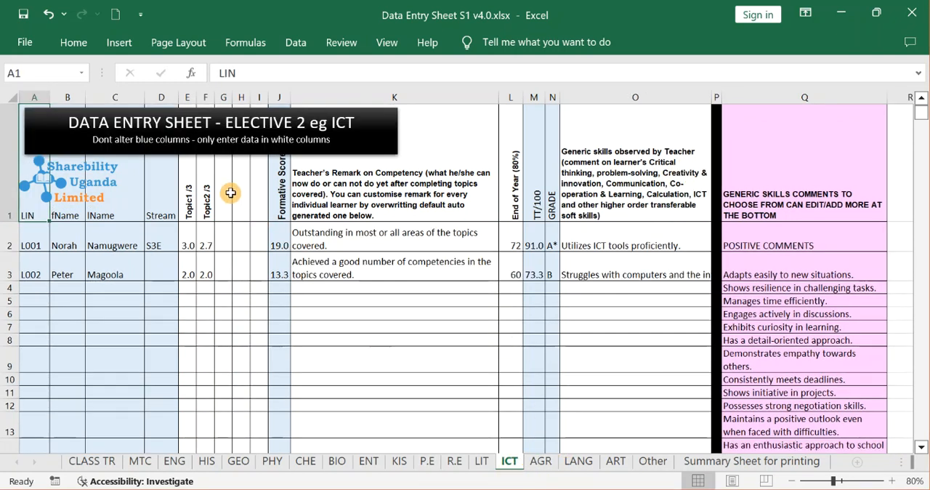
{"action": "left_click", "coordinate": [199, 217]}
{"action": "left_click", "coordinate": [386, 242]}
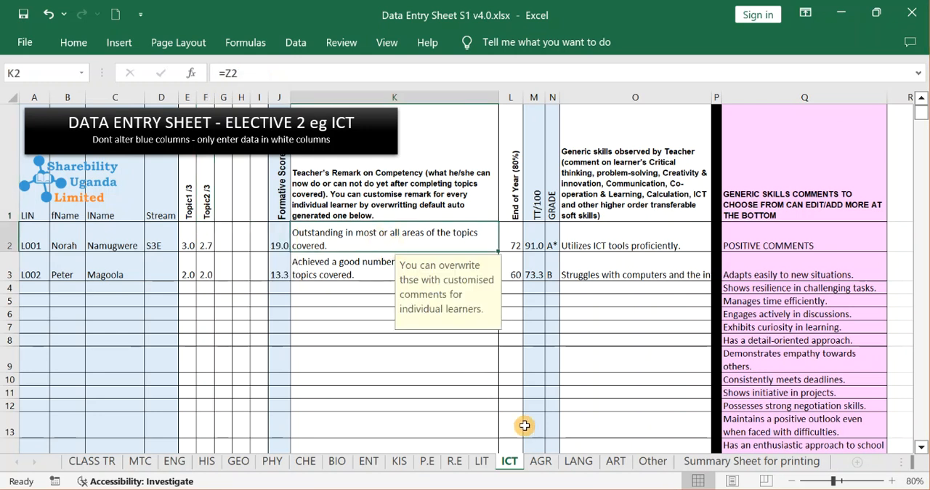
{"action": "left_click", "coordinate": [541, 462]}
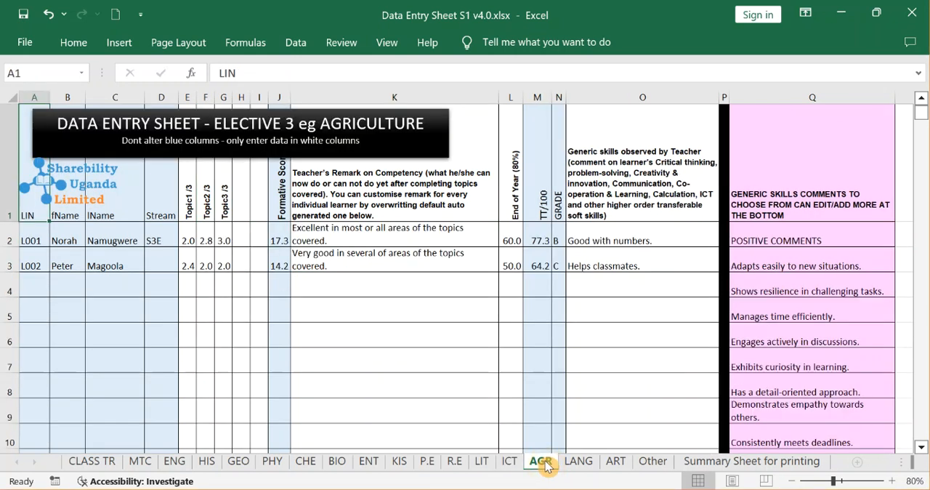
Change the elective name in the ART sheet's heading banner from ART to TECH, giving "TECH & DESIGN".
{"action": "left_click", "coordinate": [616, 462]}
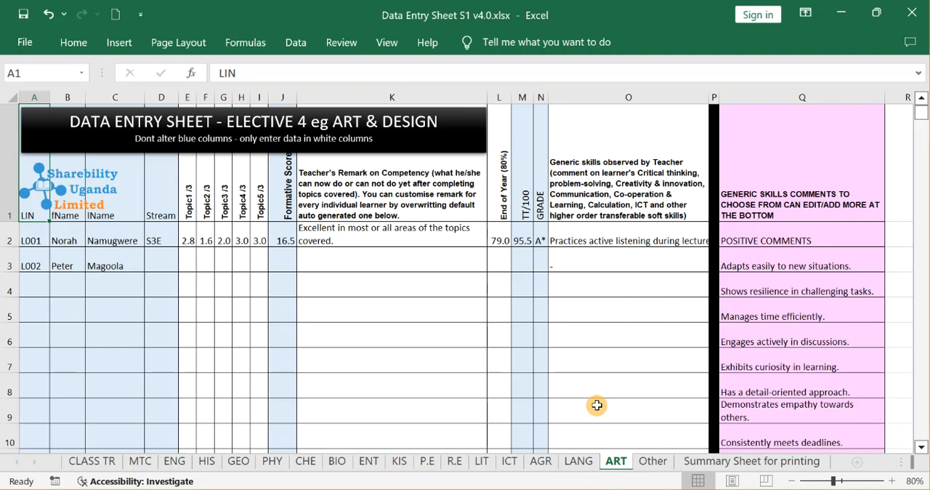
{"action": "double_click", "coordinate": [343, 125]}
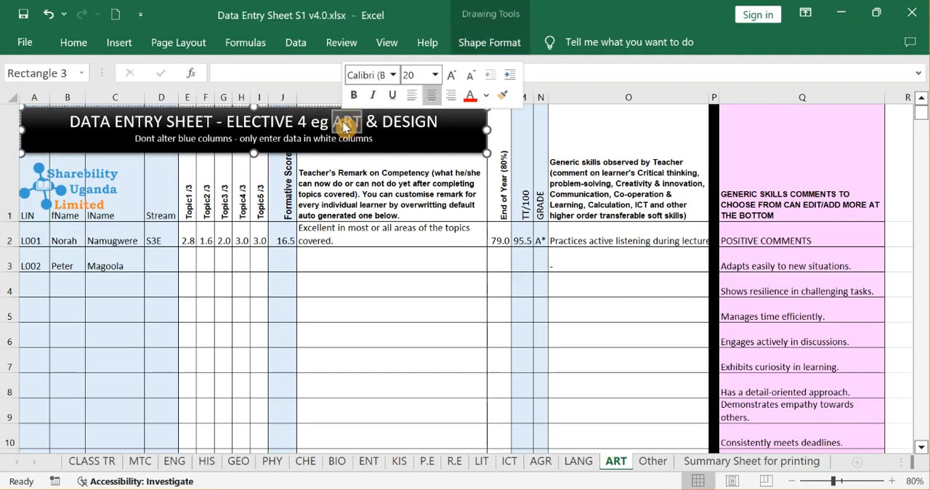
{"action": "type", "text": "E"}
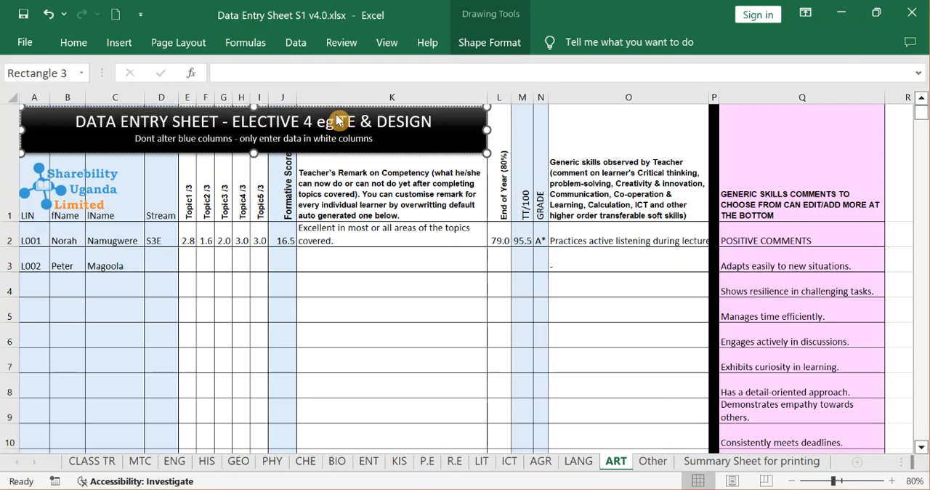
{"action": "type", "text": "CH"}
{"action": "left_click", "coordinate": [413, 328]}
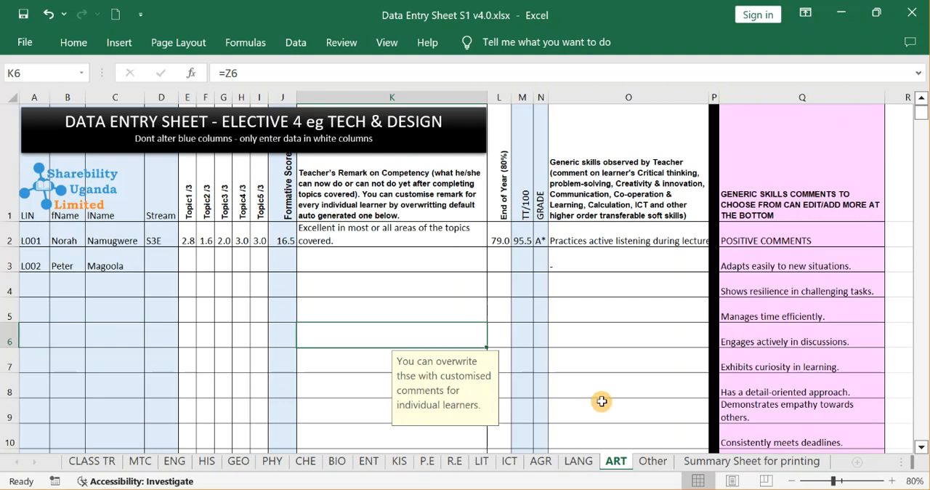
Examine the LANG sheet for local or foreign language and the empty learner rows in its teacher's remark column.
{"action": "left_click", "coordinate": [581, 463]}
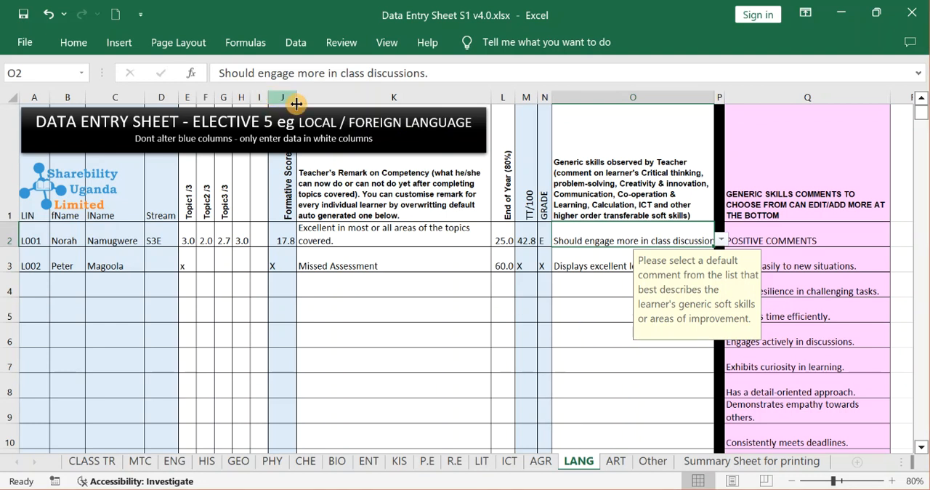
{"action": "left_click", "coordinate": [367, 293]}
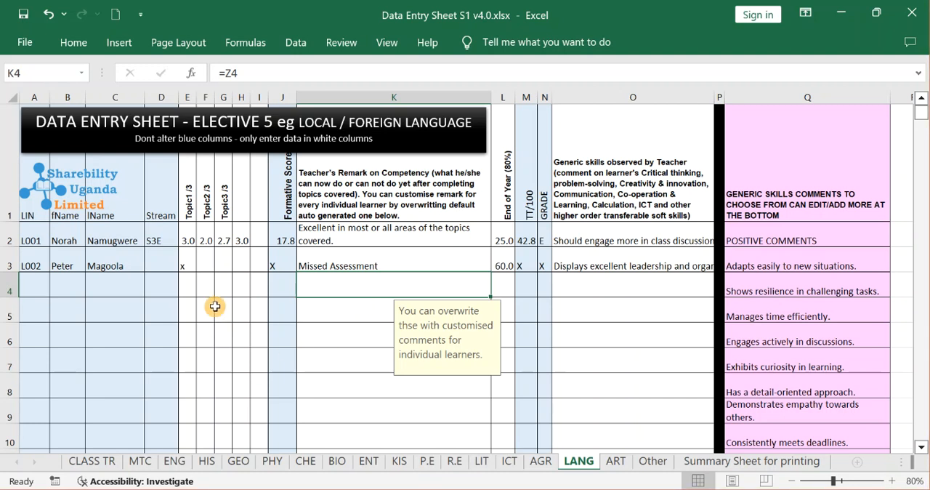
{"action": "left_click", "coordinate": [340, 287]}
{"action": "left_click", "coordinate": [343, 320]}
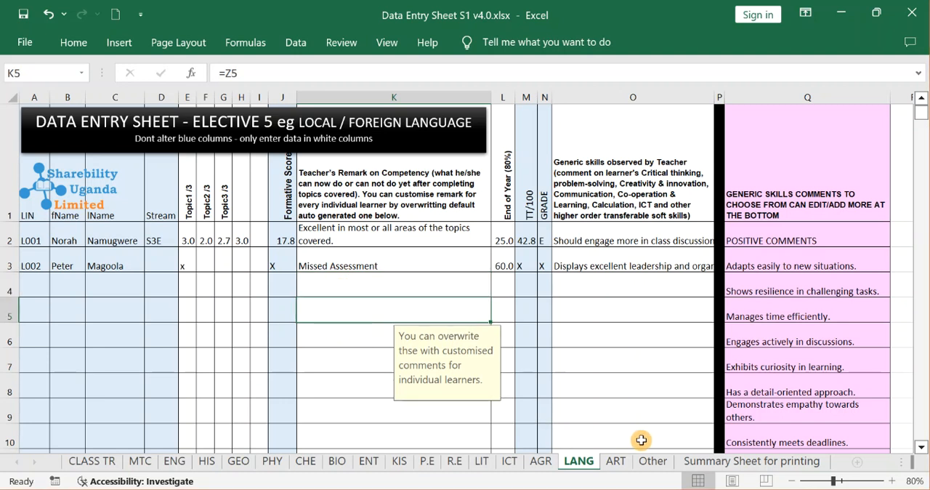
{"action": "left_click", "coordinate": [317, 351]}
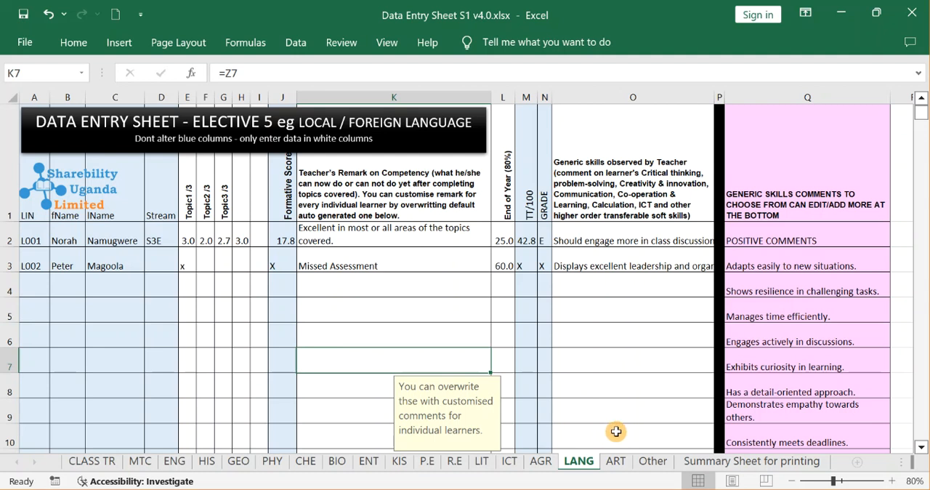
Examine the Other elective sheet's heading, a remark formula in column K, and the management options available for the sheet.
{"action": "left_click", "coordinate": [651, 466]}
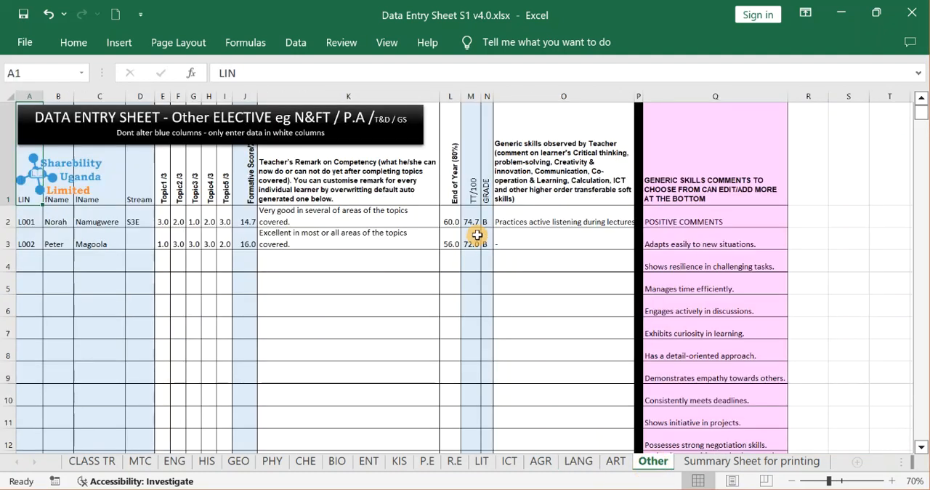
{"action": "left_click", "coordinate": [317, 128]}
{"action": "left_click", "coordinate": [393, 127]}
{"action": "left_click", "coordinate": [400, 276]}
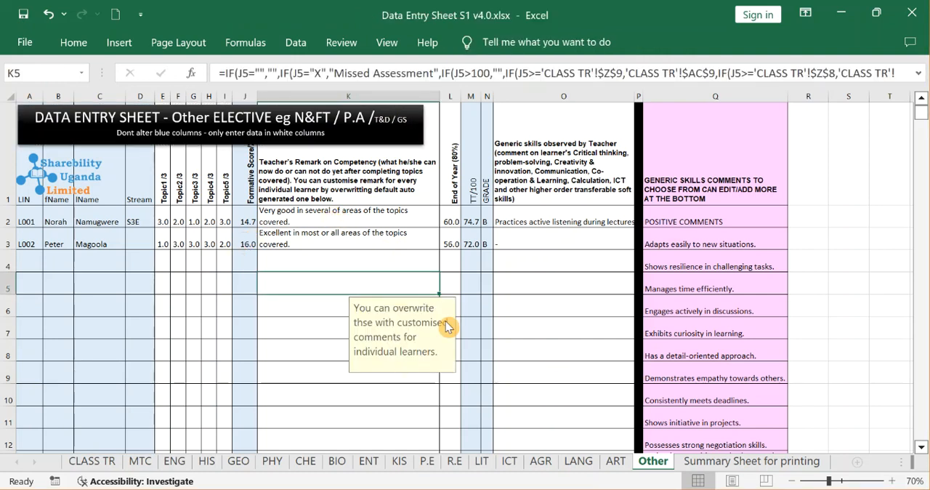
{"action": "right_click", "coordinate": [644, 461]}
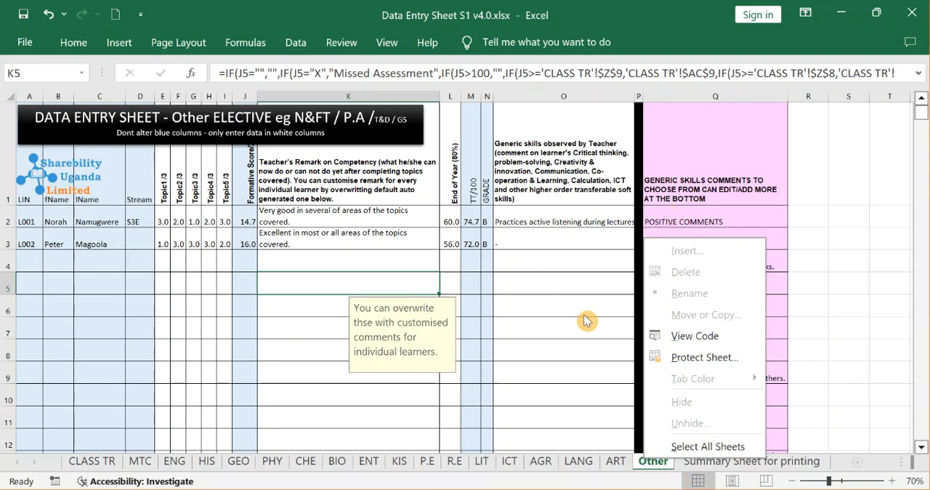
{"action": "left_click", "coordinate": [501, 328]}
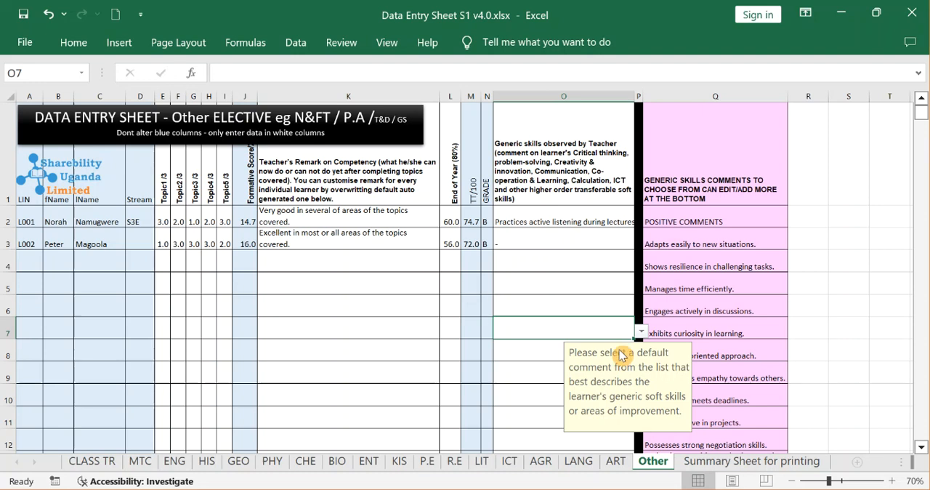
Open the Summary Sheet for printing and review it from its first column to the TTAVE/3 heading.
{"action": "left_click", "coordinate": [703, 468]}
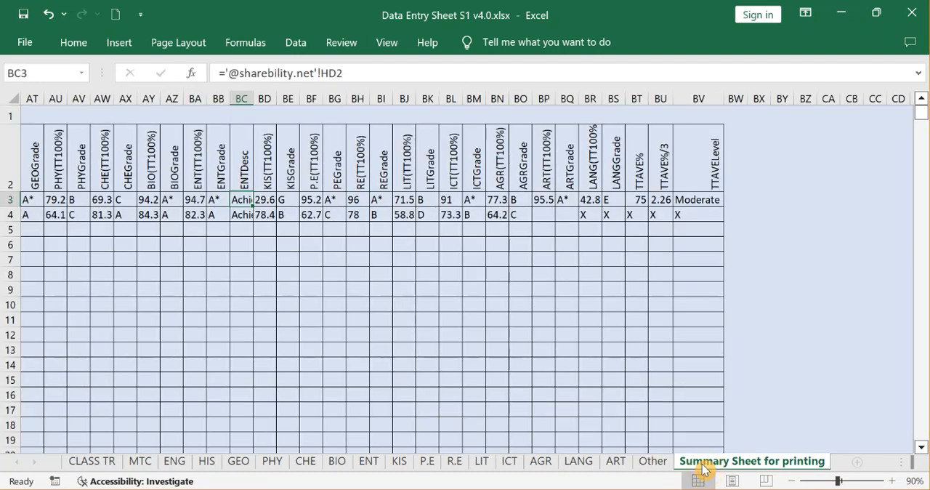
{"action": "left_click", "coordinate": [453, 348]}
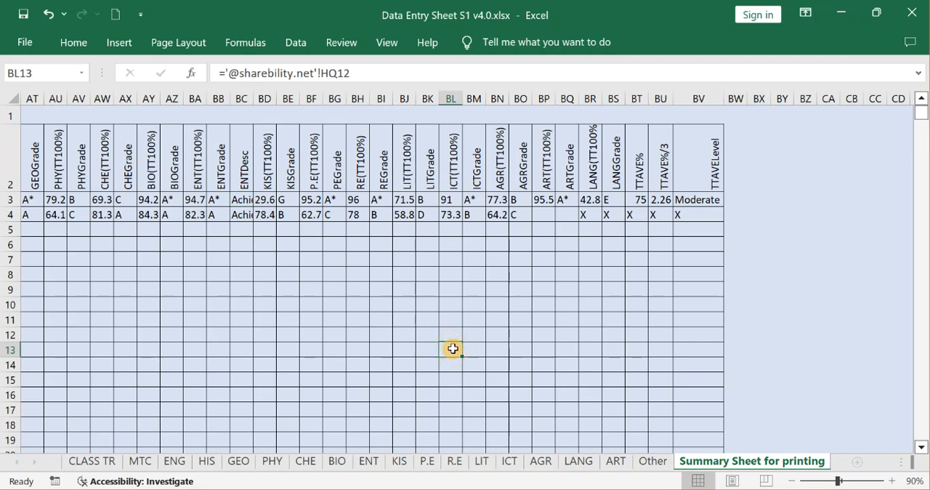
{"action": "key", "text": "ctrl+Home"}
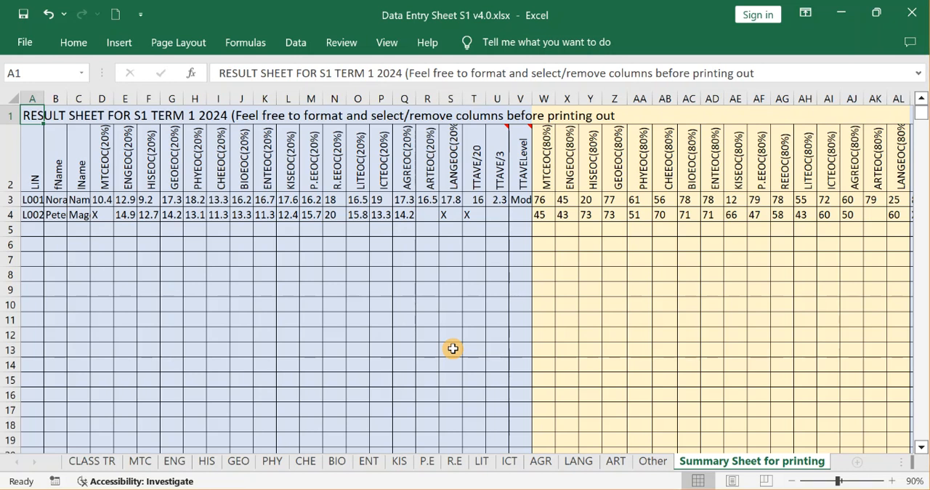
{"action": "left_click", "coordinate": [491, 161]}
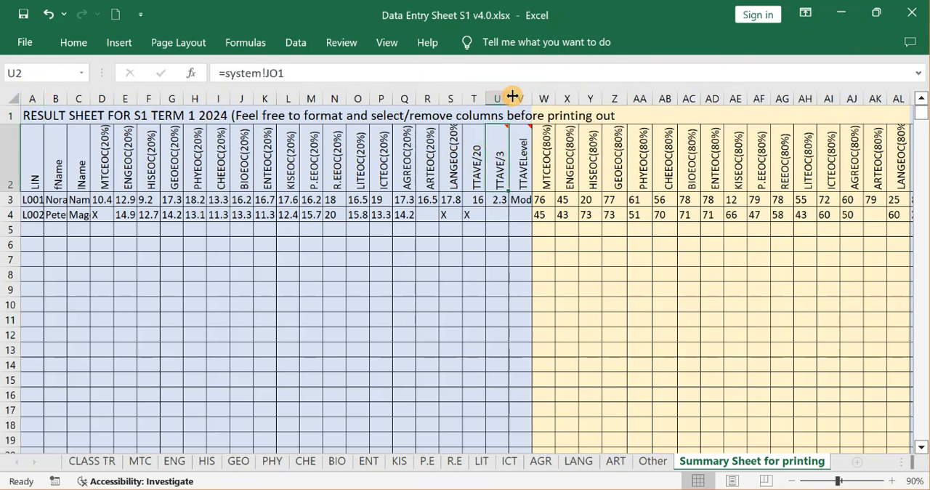
Copy columns A to V of the summary sheet into a new blank workbook, starting at A1.
{"action": "left_click_drag", "start_coordinate": [522, 98], "coordinate": [4, 90]}
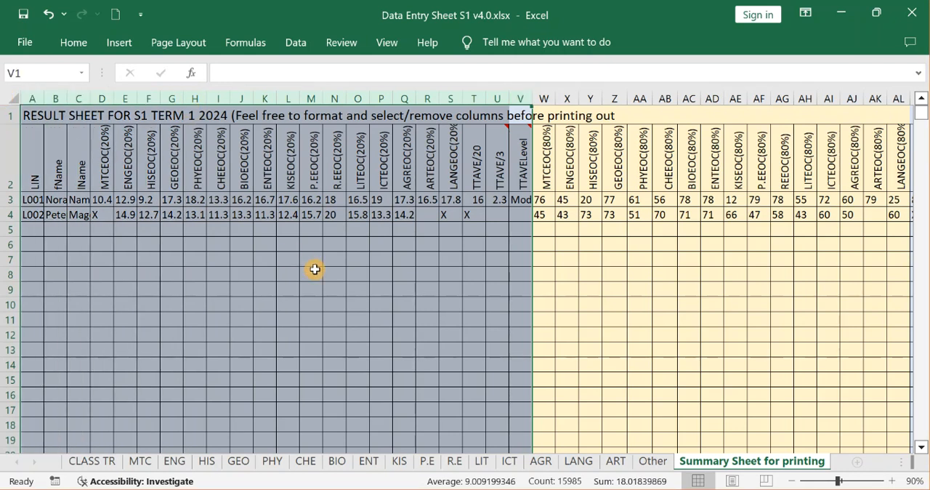
{"action": "key", "text": "ctrl+c"}
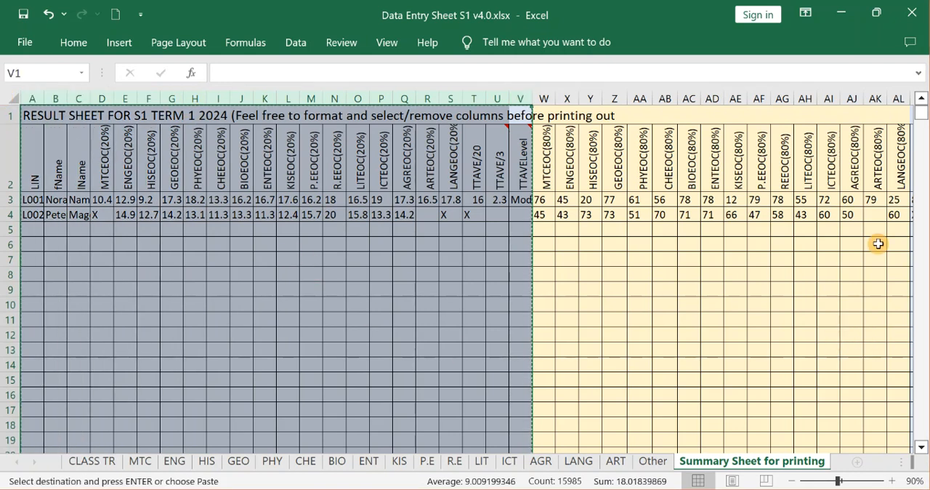
{"action": "key", "text": "ctrl+n"}
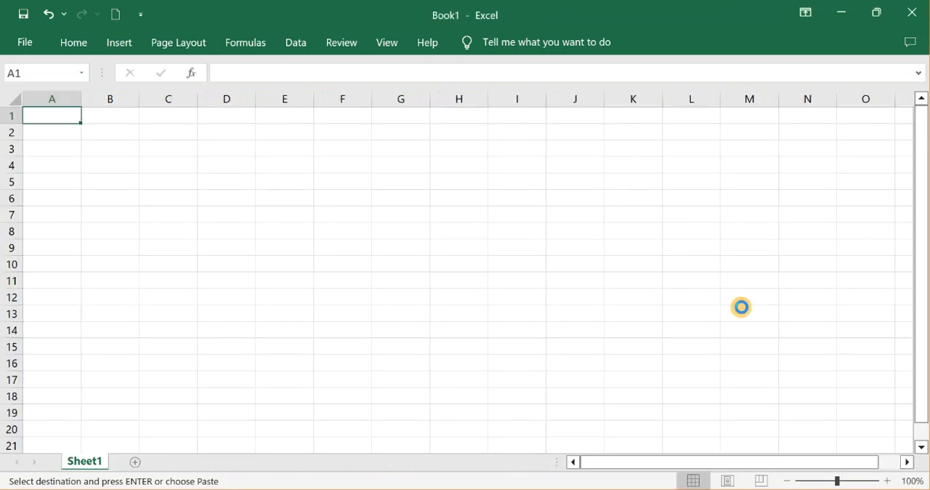
{"action": "key", "text": "ctrl+v"}
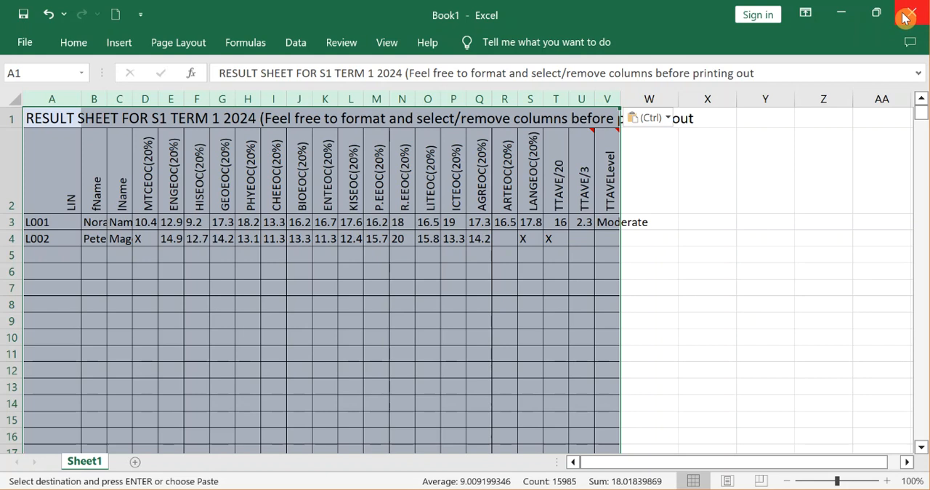
Return to the Data Entry Sheet workbook and review the summary's 80% scores, total scores and grades through the TTAVELevel column.
{"action": "left_click", "coordinate": [844, 13]}
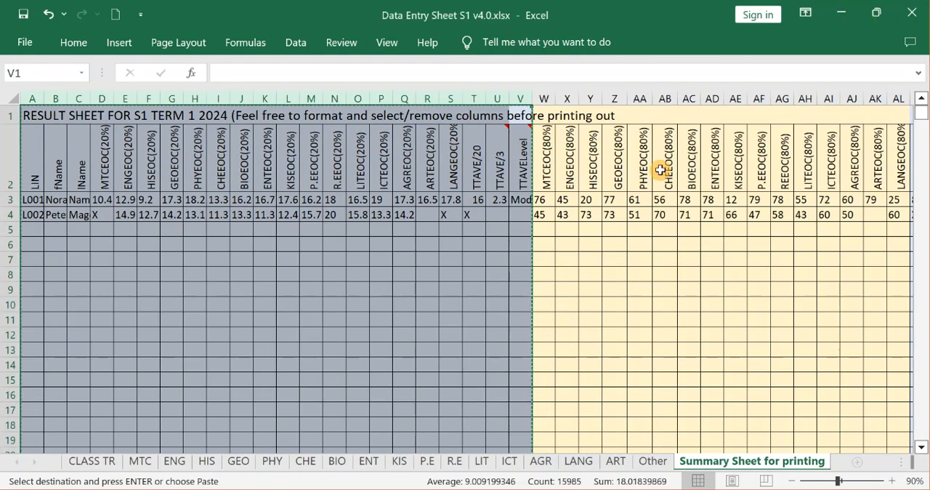
{"action": "key", "text": "Right"}
{"action": "key", "text": "Right"}
{"action": "key", "text": "Right"}
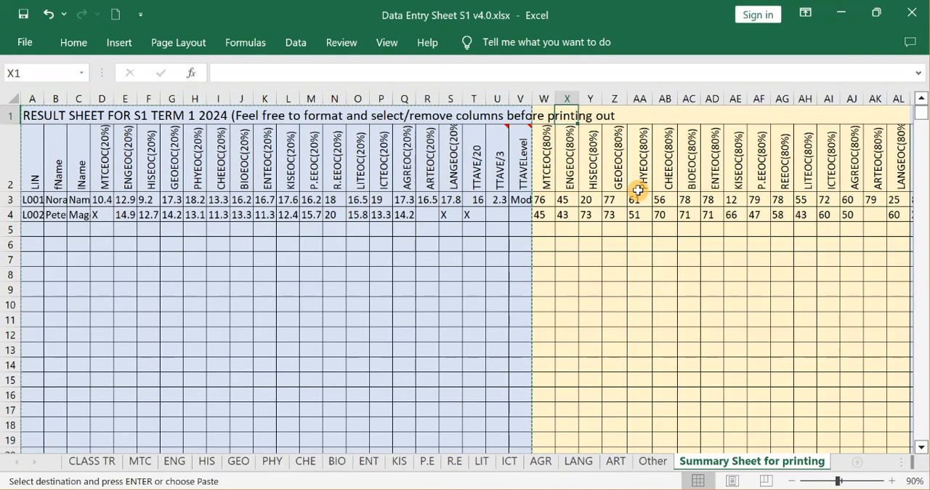
{"action": "key", "text": "Right"}
{"action": "key", "text": "Right"}
{"action": "key", "text": "Right"}
{"action": "key", "text": "Right"}
{"action": "key", "text": "Right"}
{"action": "key", "text": "Right"}
{"action": "key", "text": "Right"}
{"action": "key", "text": "Right"}
{"action": "key", "text": "Right"}
{"action": "key", "text": "Right"}
{"action": "key", "text": "Right"}
{"action": "key", "text": "Right"}
{"action": "key", "text": "Right"}
{"action": "key", "text": "Right"}
{"action": "key", "text": "Right"}
{"action": "key", "text": "Right"}
{"action": "key", "text": "Right"}
{"action": "key", "text": "Right"}
{"action": "key", "text": "Right"}
{"action": "key", "text": "Right"}
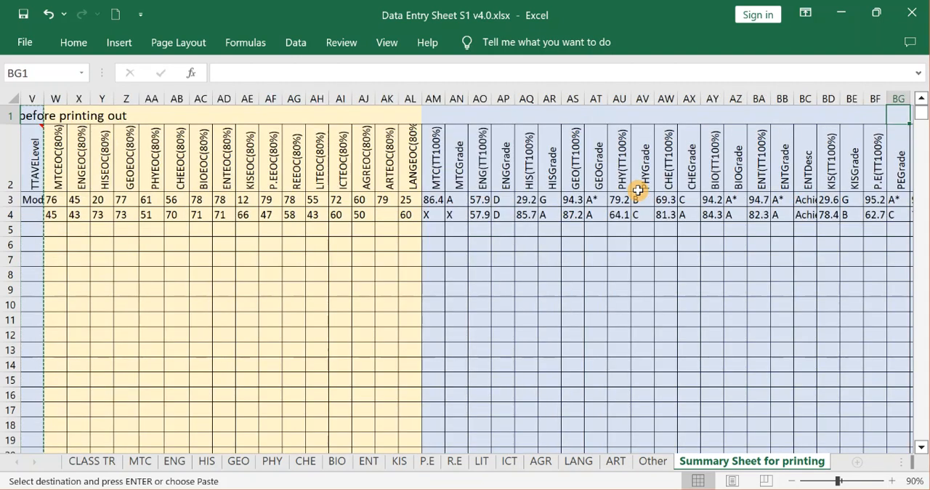
{"action": "key", "text": "Right"}
{"action": "key", "text": "Right"}
{"action": "key", "text": "Right"}
{"action": "key", "text": "Right"}
{"action": "key", "text": "Right"}
{"action": "key", "text": "Right"}
{"action": "key", "text": "Right"}
{"action": "key", "text": "Right"}
{"action": "key", "text": "Right"}
{"action": "key", "text": "Right"}
{"action": "key", "text": "Right"}
{"action": "key", "text": "Right"}
{"action": "key", "text": "Right"}
{"action": "key", "text": "Right"}
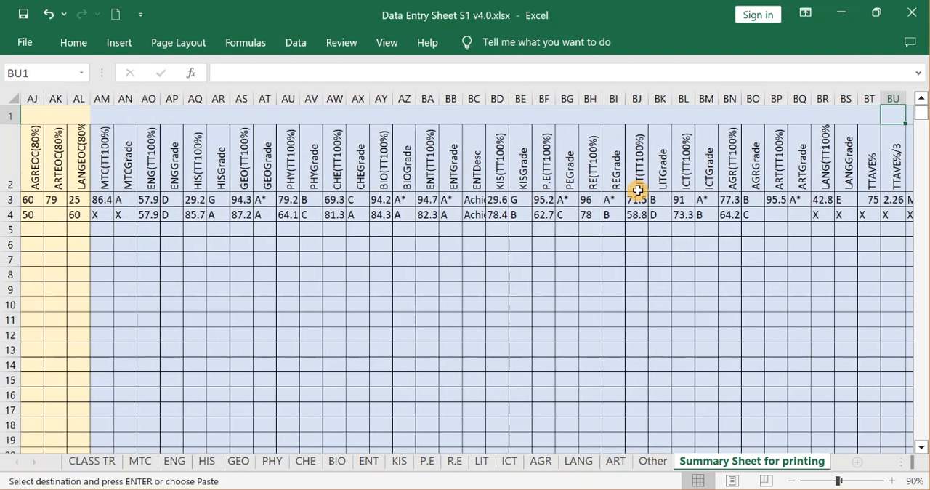
{"action": "key", "text": "Right"}
{"action": "key", "text": "Right"}
{"action": "key", "text": "Right"}
{"action": "key", "text": "Right"}
{"action": "key", "text": "Right"}
{"action": "key", "text": "Right"}
{"action": "key", "text": "Right"}
{"action": "key", "text": "Right"}
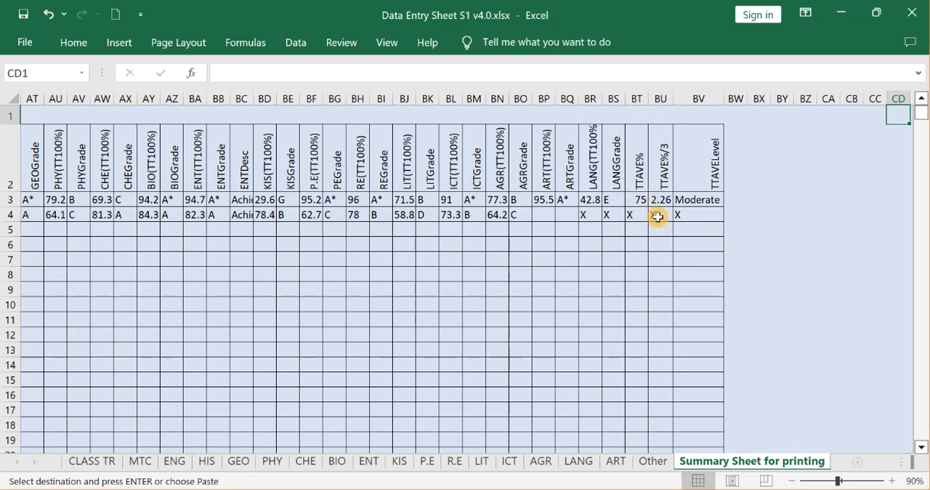
Examine the formulas under TTAVE%/3, TTAVELevel, KISGrade and ART(TT100%) on the summary sheet.
{"action": "left_click", "coordinate": [659, 215]}
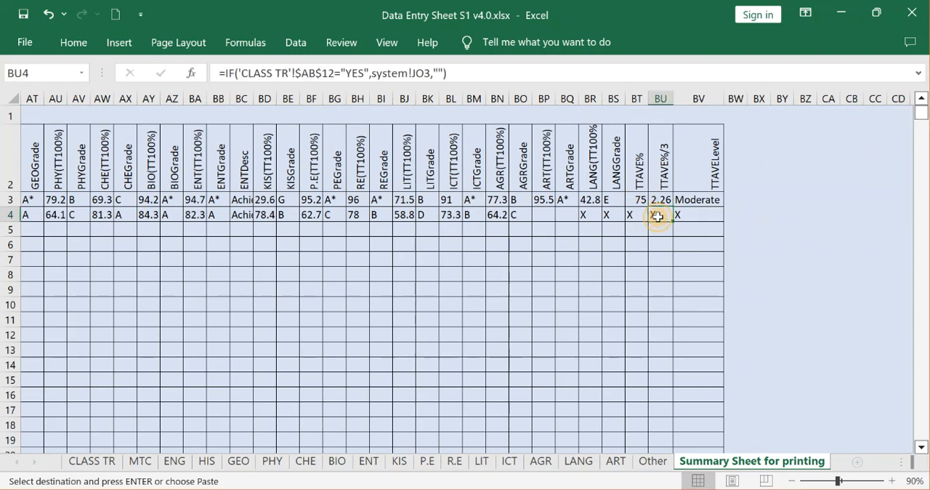
{"action": "left_click", "coordinate": [706, 202]}
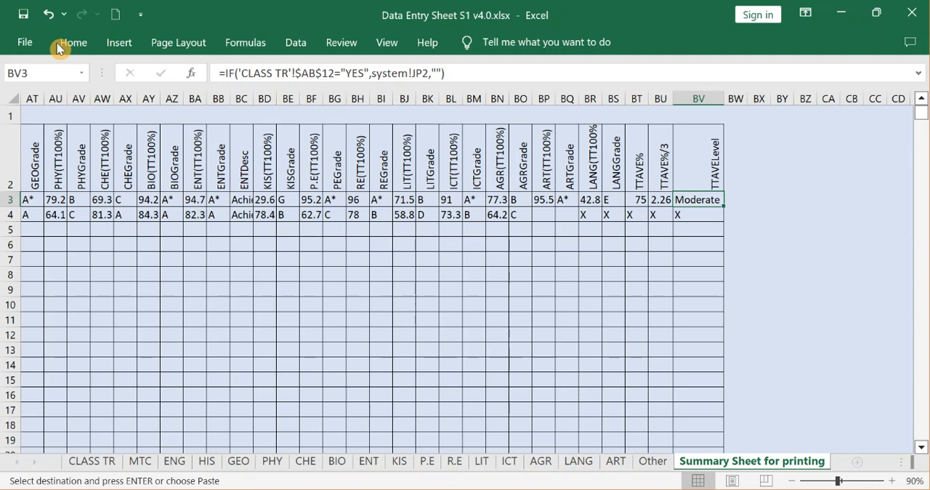
{"action": "left_click", "coordinate": [16, 98]}
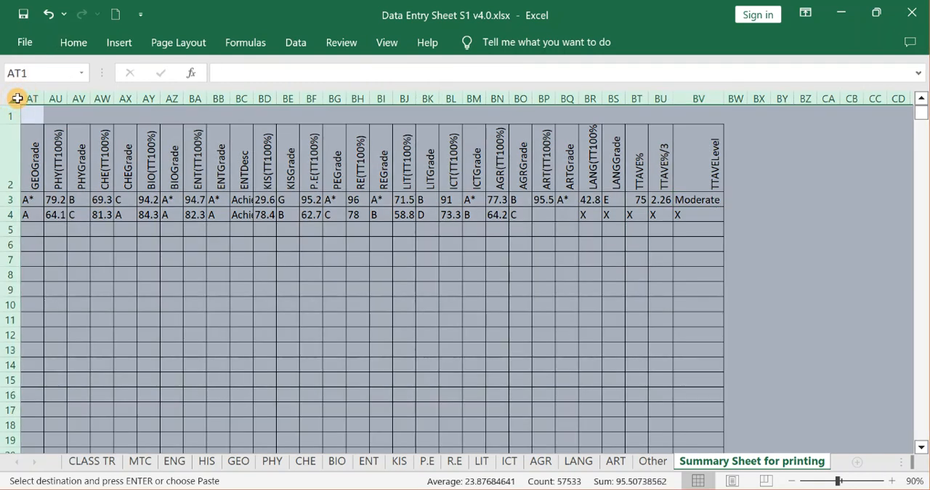
{"action": "left_click", "coordinate": [279, 189]}
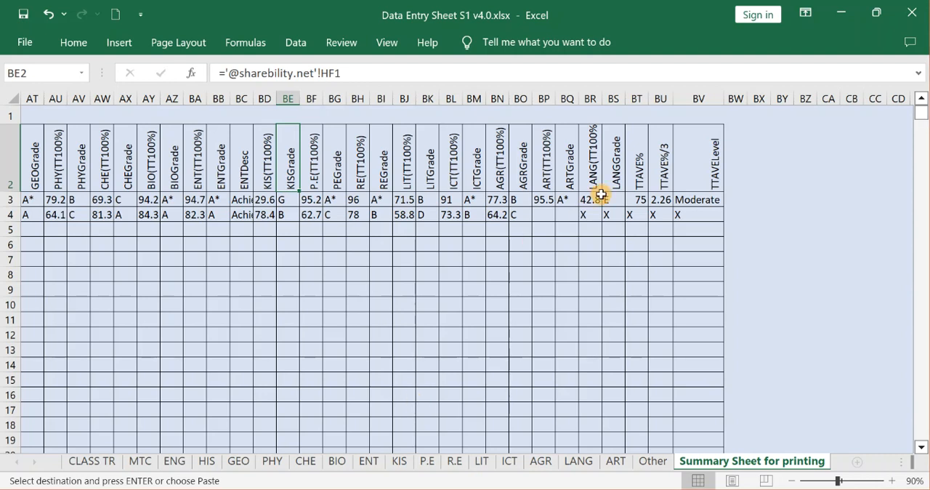
{"action": "left_click", "coordinate": [544, 260]}
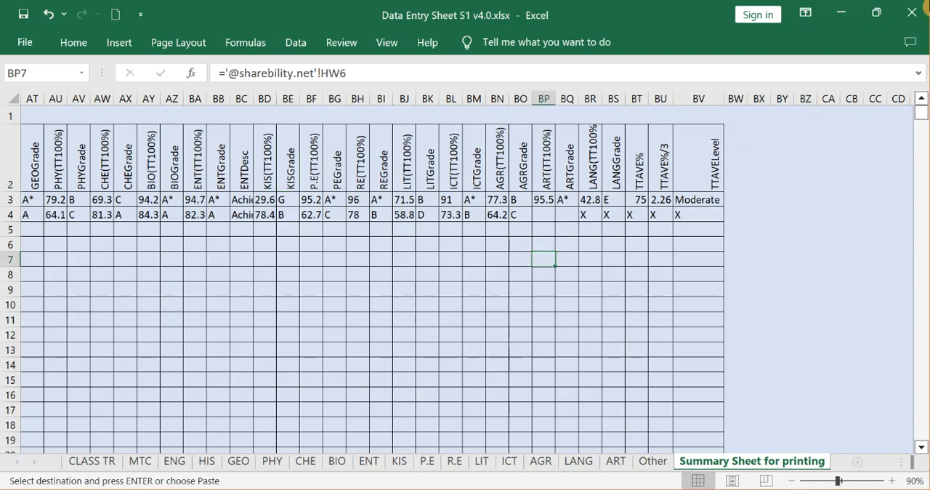
Close the Data Entry Sheet S1 v4.0 workbook, saving its changes and discarding the large clipboard contents.
{"action": "left_click", "coordinate": [912, 12]}
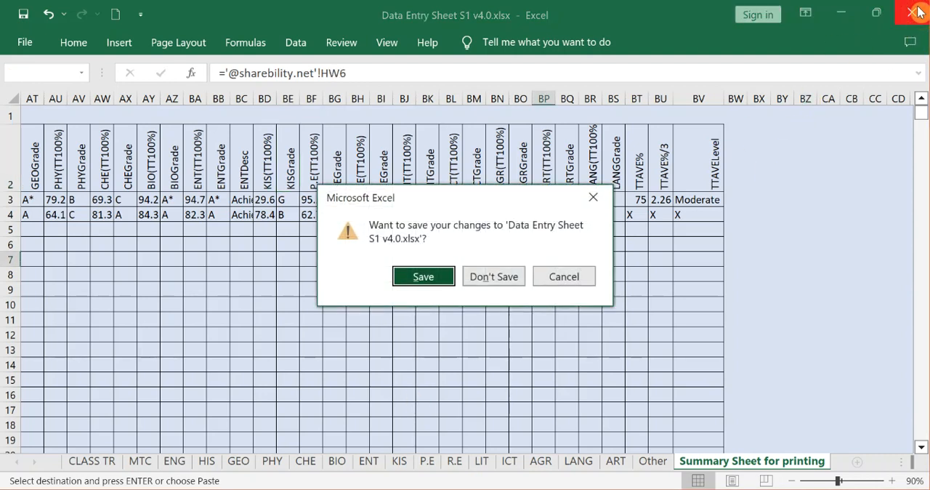
{"action": "left_click", "coordinate": [425, 273]}
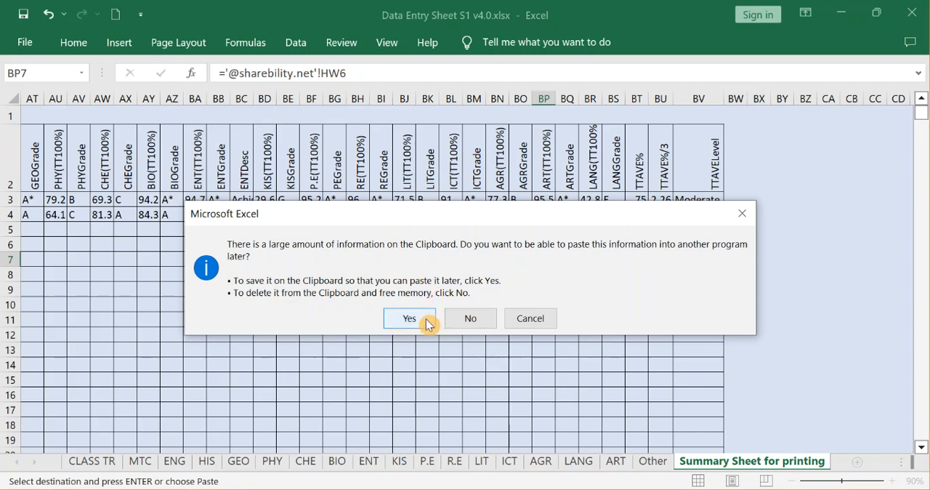
{"action": "left_click", "coordinate": [460, 318]}
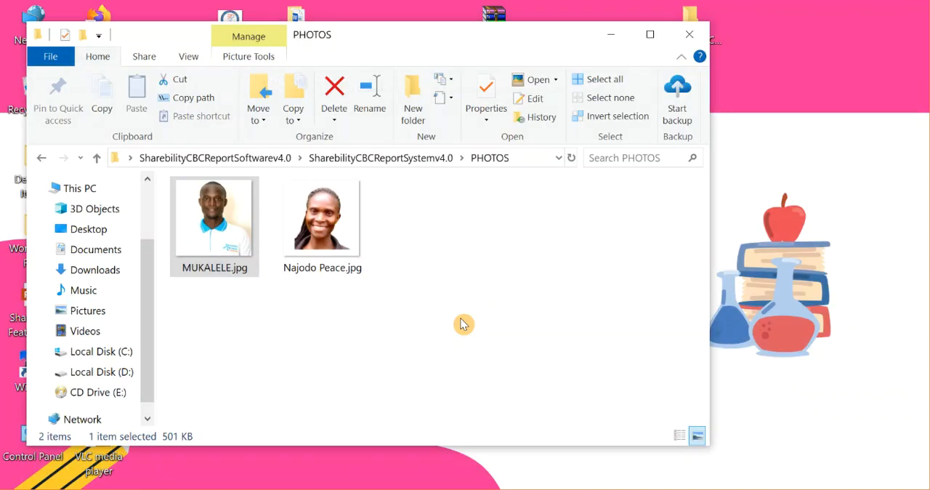
Go back to the SharebilityCBCReportSystemv4.0 folder and open Report System S1 v4.0.pub in Publisher, allowing access to its external data.
{"action": "left_click", "coordinate": [41, 158]}
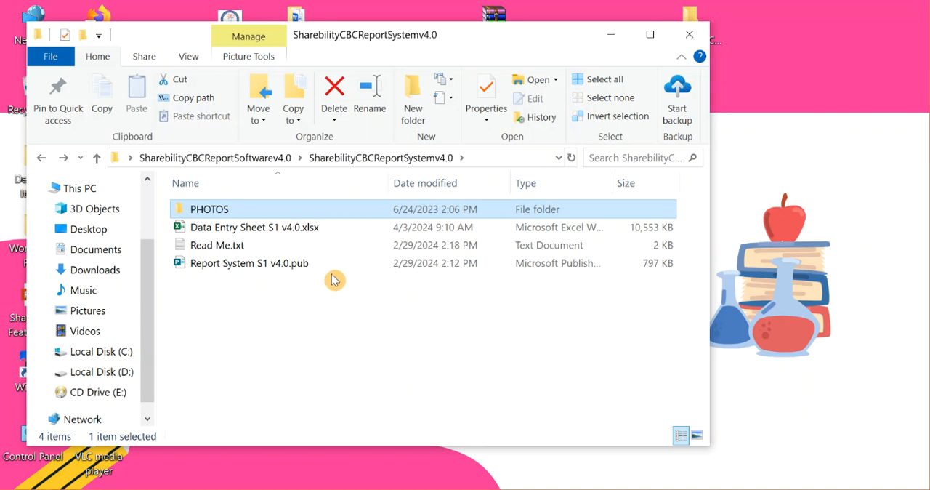
{"action": "double_click", "coordinate": [225, 267]}
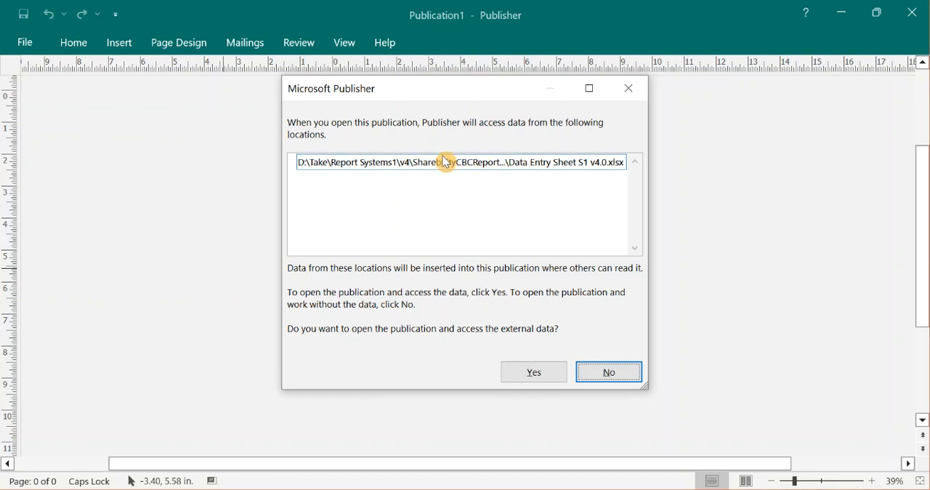
{"action": "left_click", "coordinate": [379, 165]}
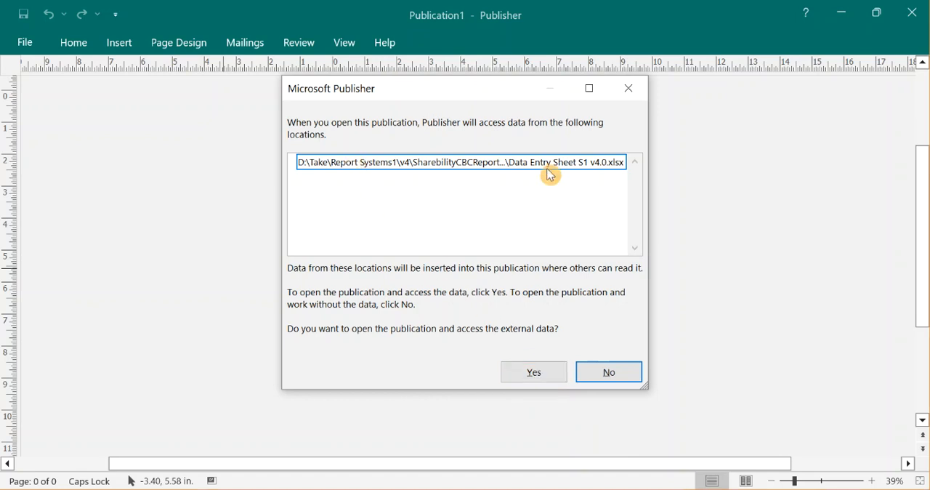
{"action": "left_click", "coordinate": [532, 370]}
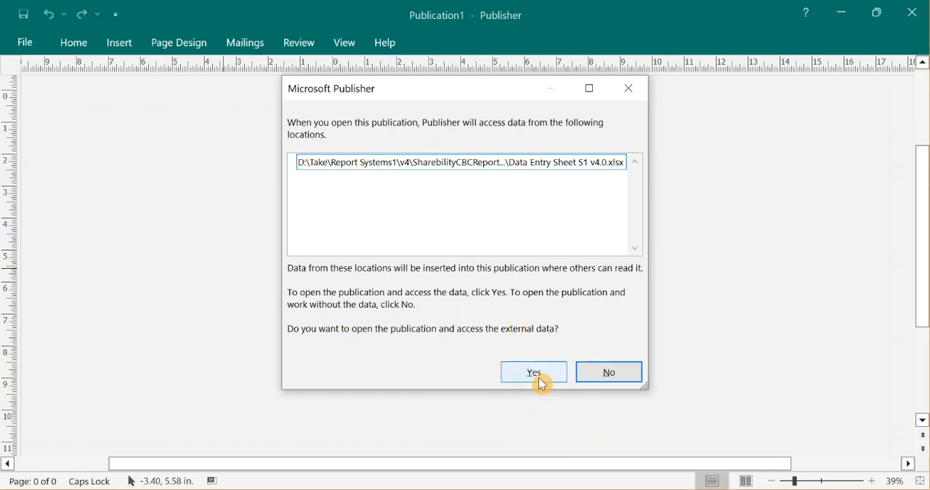
{"action": "left_click", "coordinate": [540, 378]}
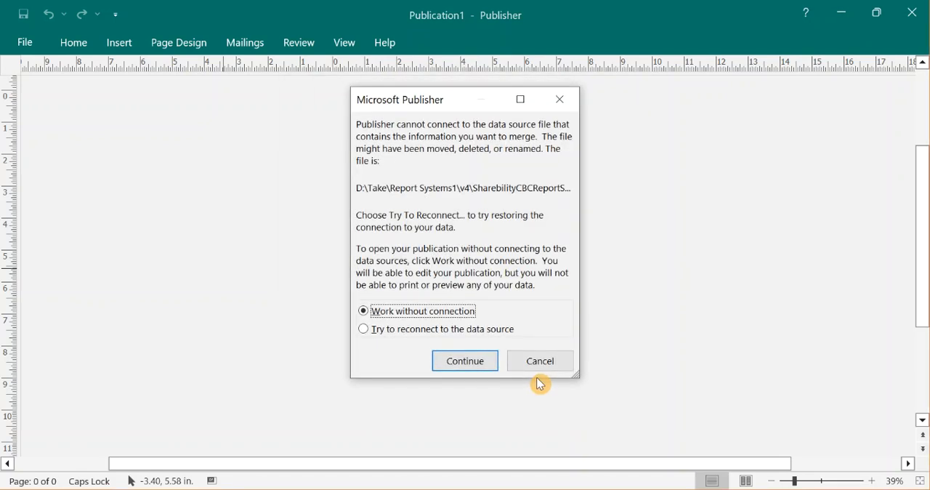
{"action": "left_click", "coordinate": [369, 334]}
{"action": "left_click", "coordinate": [451, 366]}
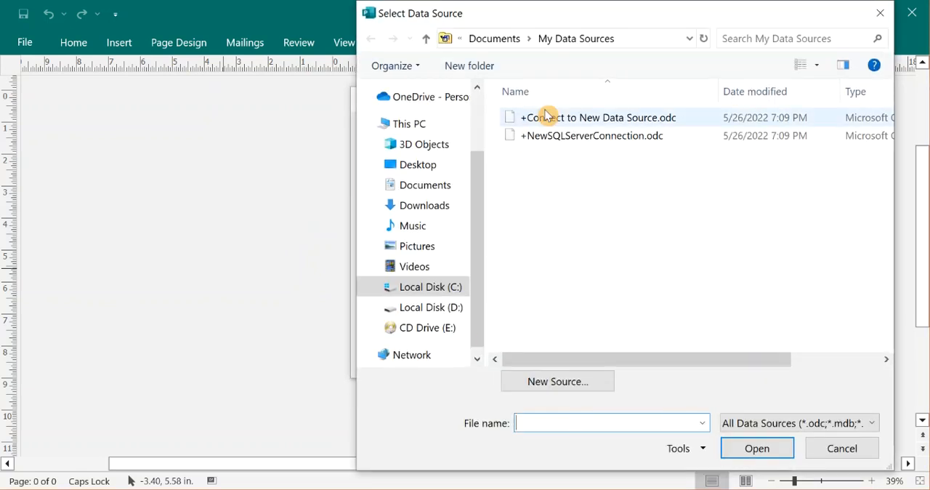
{"action": "left_click", "coordinate": [433, 165]}
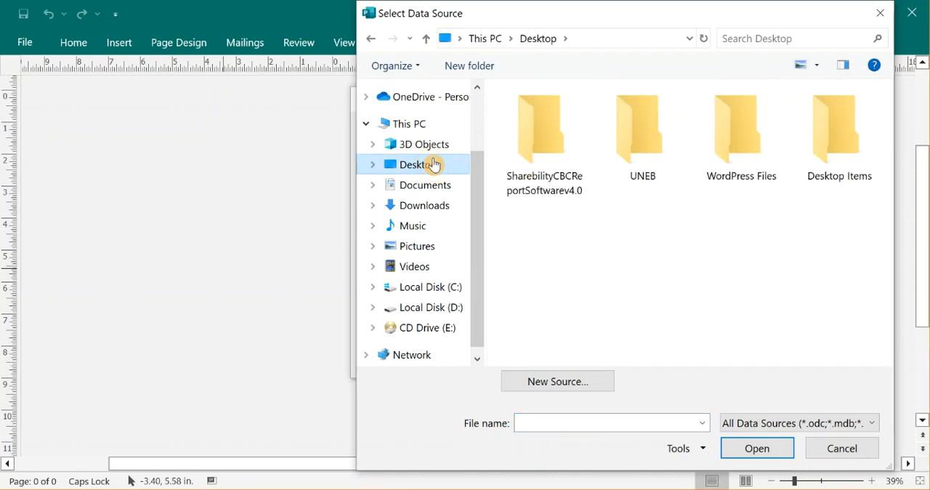
{"action": "left_click", "coordinate": [558, 132]}
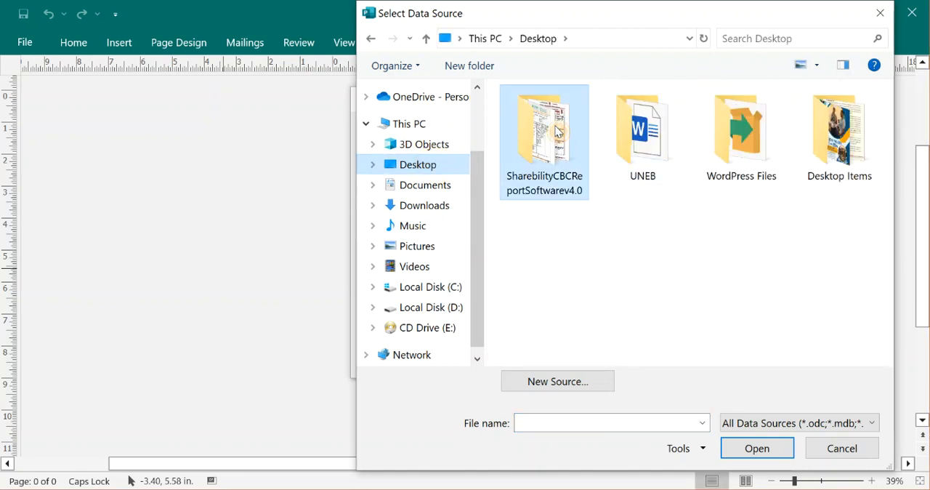
{"action": "double_click", "coordinate": [559, 132]}
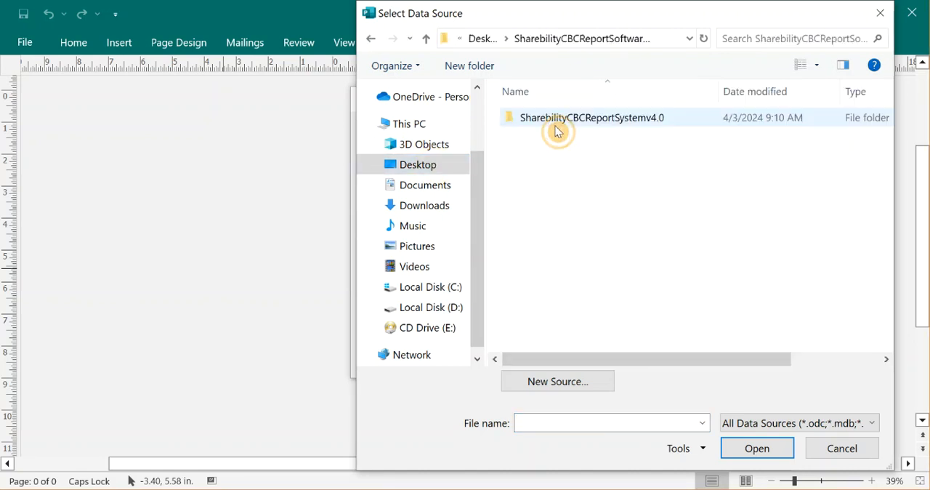
{"action": "double_click", "coordinate": [581, 123]}
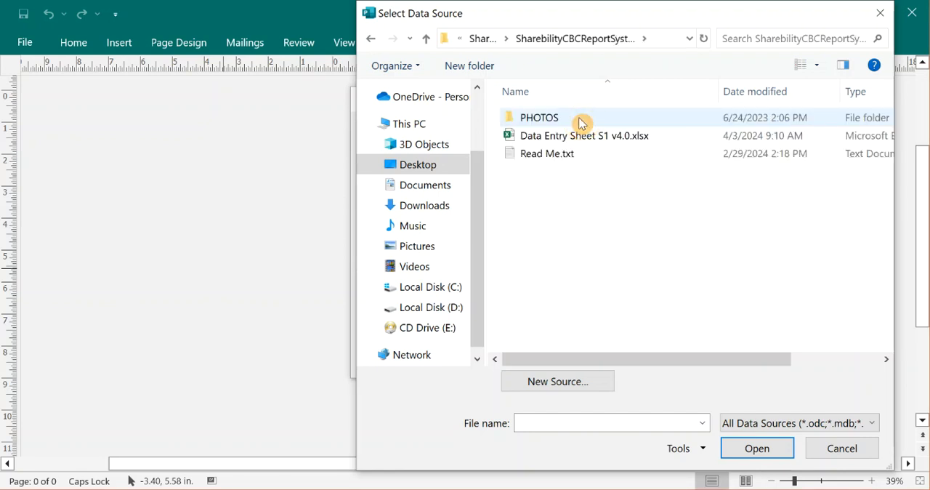
{"action": "left_click", "coordinate": [578, 136]}
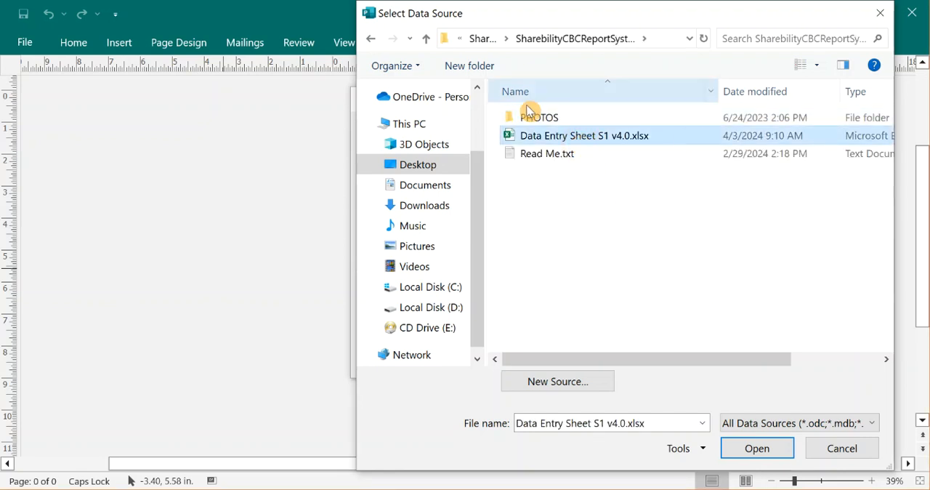
{"action": "left_click", "coordinate": [751, 450]}
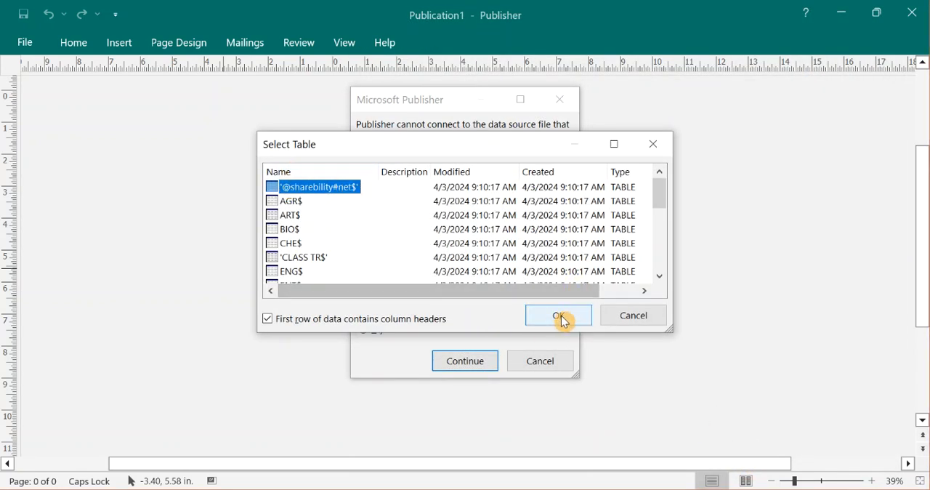
{"action": "left_click", "coordinate": [559, 315]}
{"action": "left_click", "coordinate": [454, 361]}
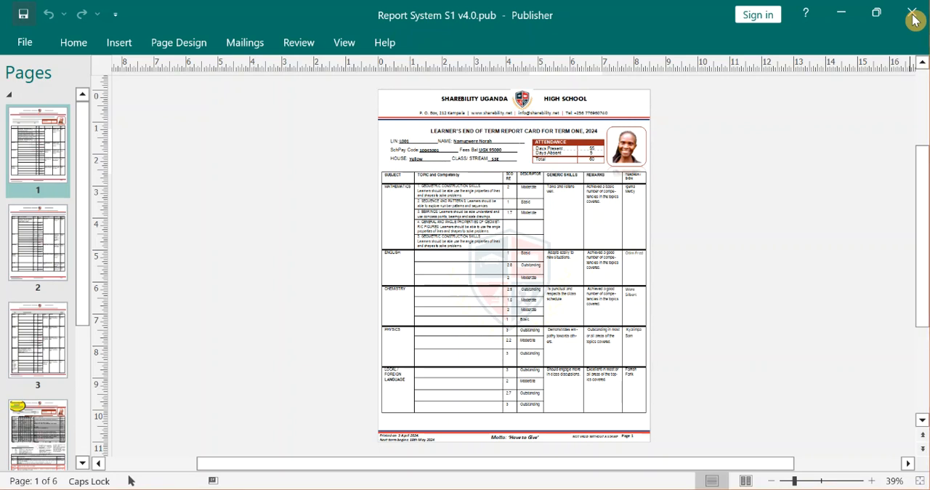
Close the Report System publication and the Book1 workbook, discarding Book1's changes.
{"action": "left_click", "coordinate": [913, 19]}
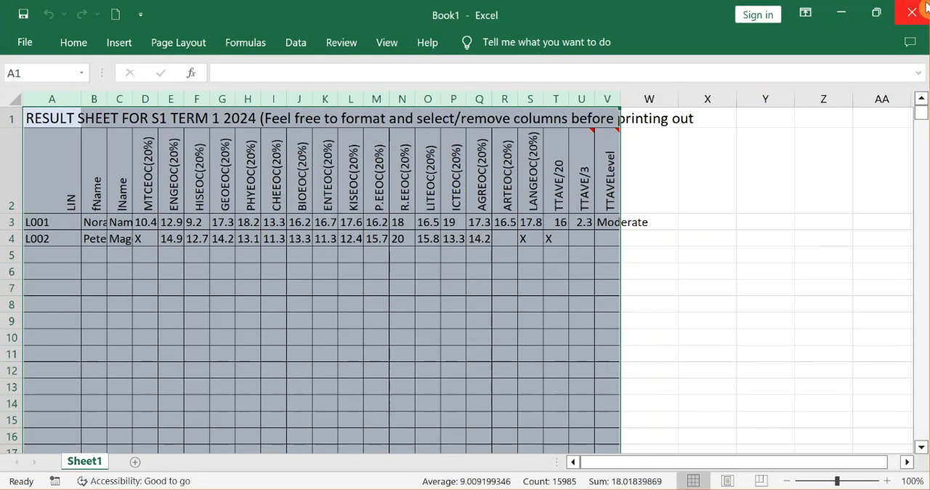
{"action": "left_click", "coordinate": [923, 8]}
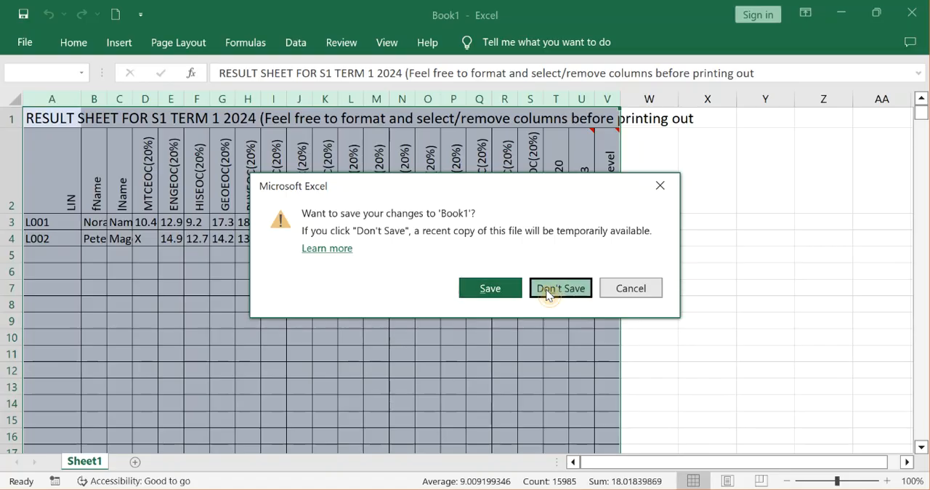
{"action": "left_click", "coordinate": [547, 291]}
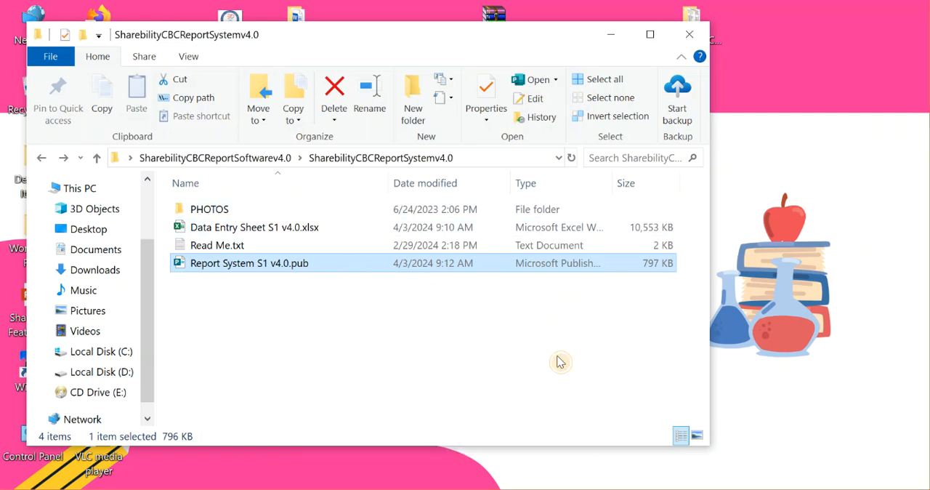
Reopen Report System S1 v4.0.pub with access to its external data to check the connection, and close it again.
{"action": "left_click", "coordinate": [560, 362]}
{"action": "left_click", "coordinate": [318, 271]}
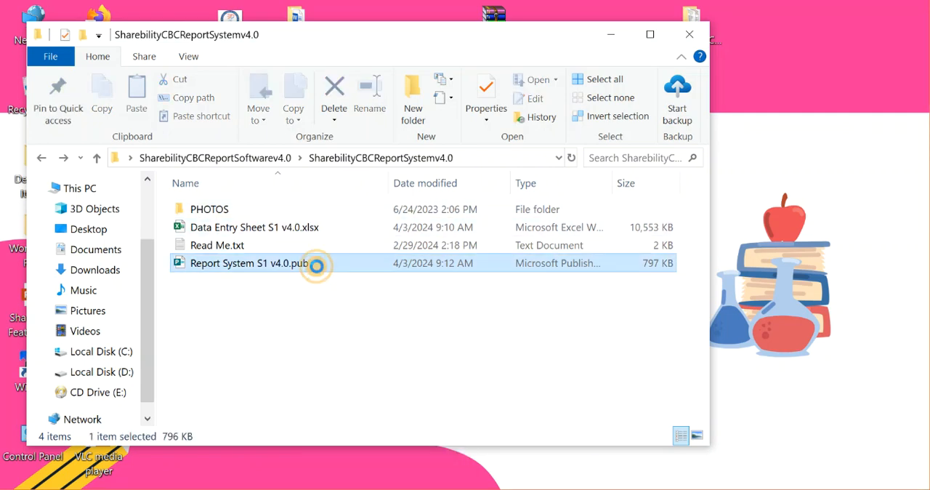
{"action": "double_click", "coordinate": [317, 271]}
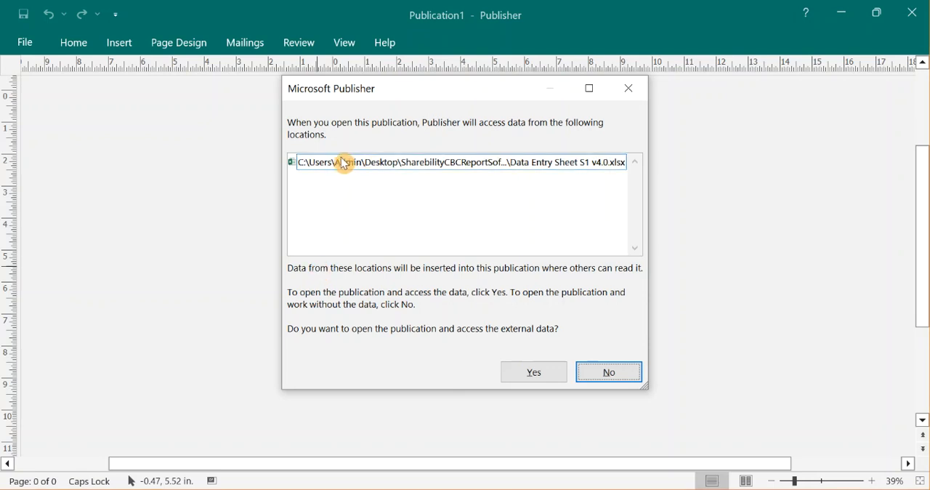
{"action": "left_click", "coordinate": [533, 373]}
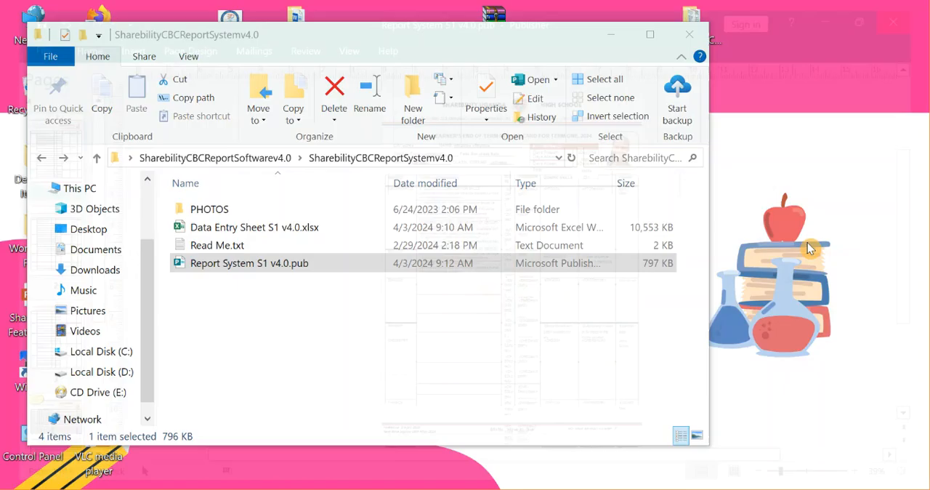
{"action": "left_click", "coordinate": [338, 279]}
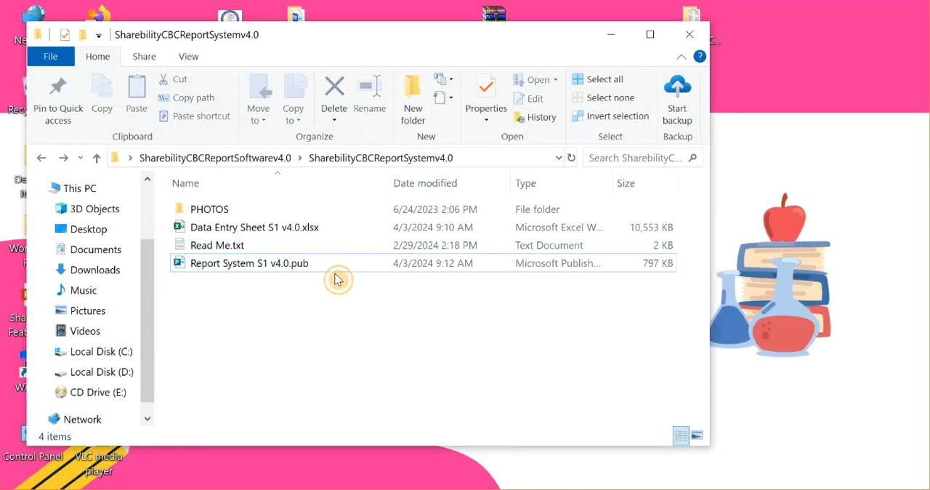
Rename the SharebilityCBCReportSystemv4.0 folder inside SharebilityCBCReportSoftwarev4.0 as S1.
{"action": "left_click", "coordinate": [261, 159]}
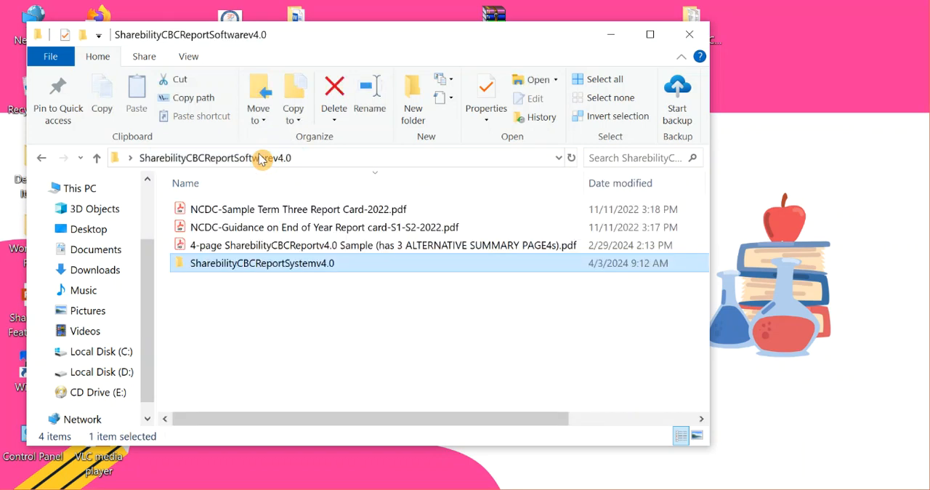
{"action": "right_click", "coordinate": [256, 271]}
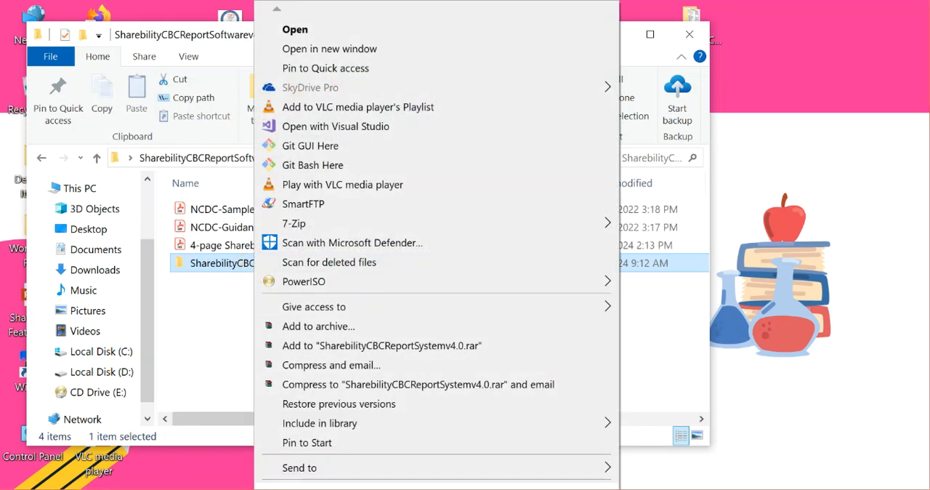
{"action": "mouse_move", "coordinate": [353, 471]}
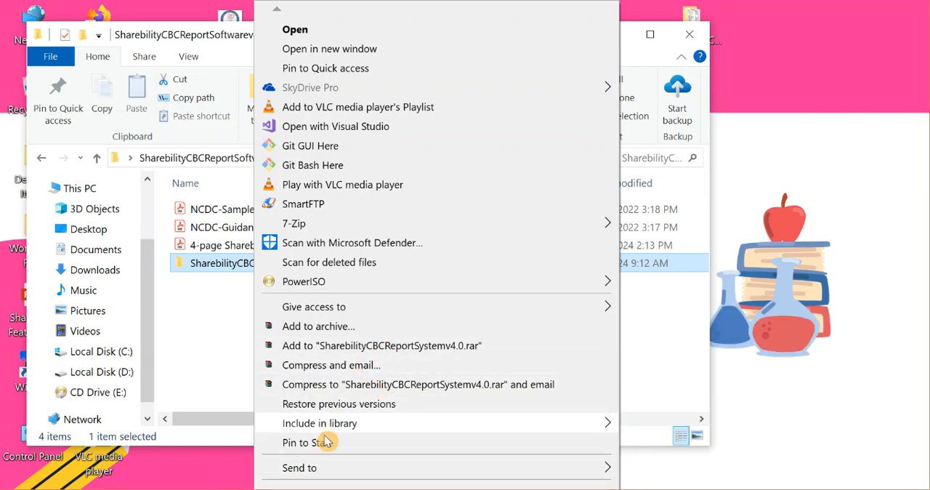
{"action": "scroll", "coordinate": [436, 251], "scroll_direction": "down", "scroll_amount": 4}
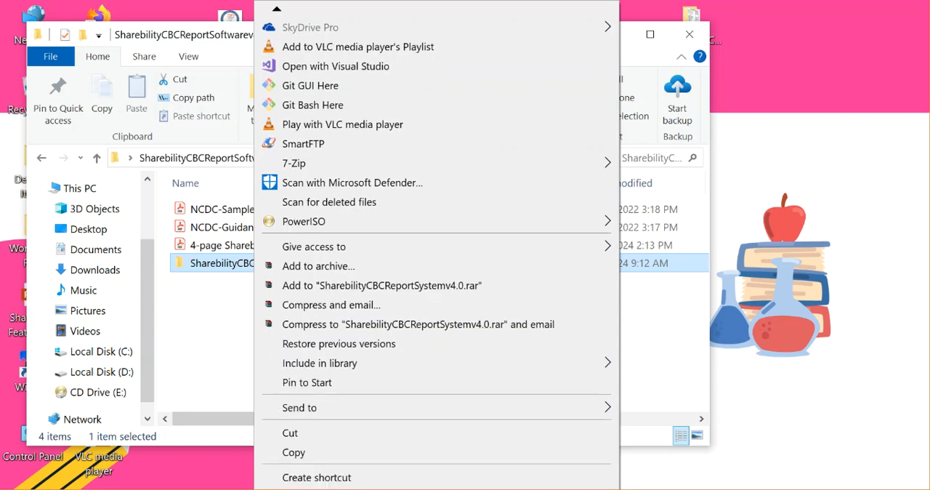
{"action": "scroll", "coordinate": [436, 251], "scroll_direction": "down", "scroll_amount": 1}
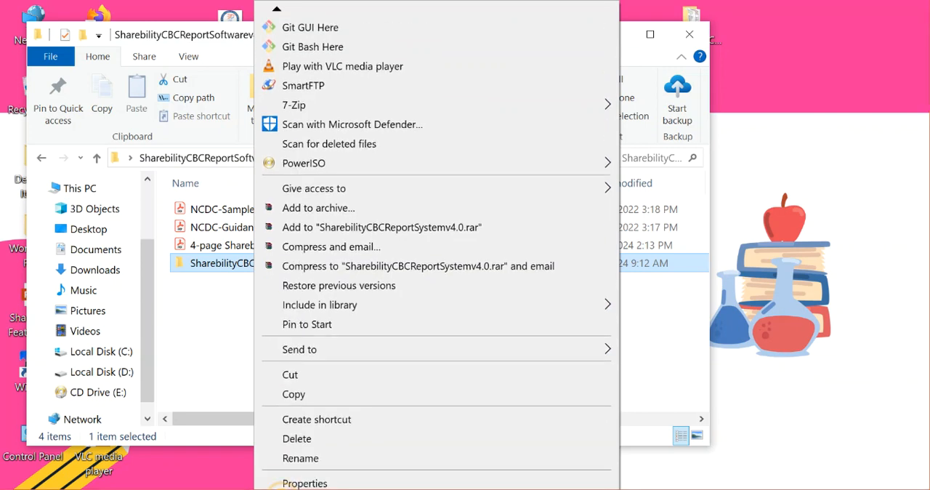
{"action": "left_click", "coordinate": [312, 460]}
{"action": "type", "text": "s"}
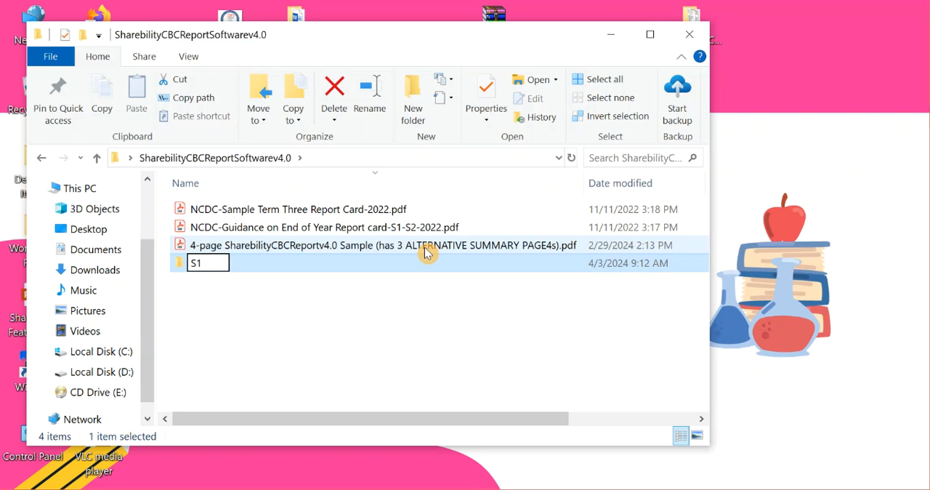
{"action": "type", "text": "1"}
{"action": "key", "text": "Return"}
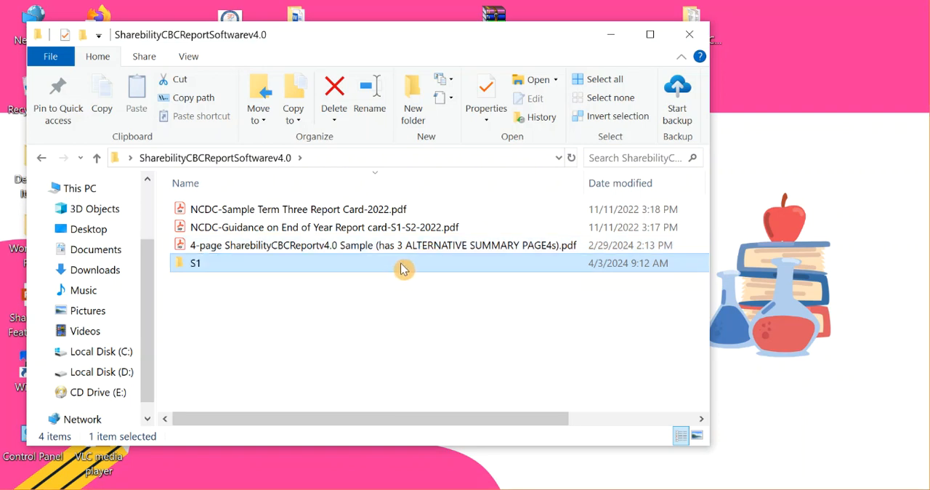
{"action": "key", "text": "F2"}
{"action": "key", "text": "BackSpace"}
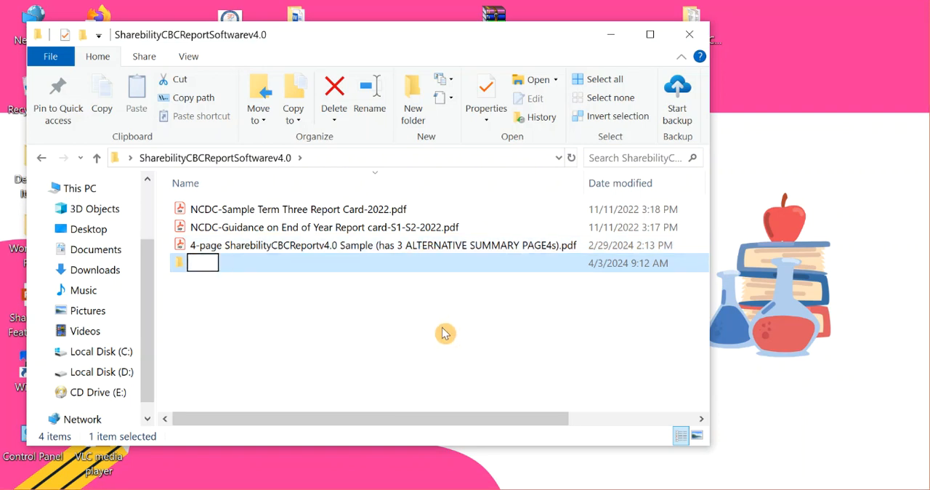
{"action": "left_click", "coordinate": [445, 333]}
Duplicate the S1 folder inside SharebilityCBCReportSoftwarev4.0 and rename the copy as S2.
{"action": "left_click", "coordinate": [318, 275]}
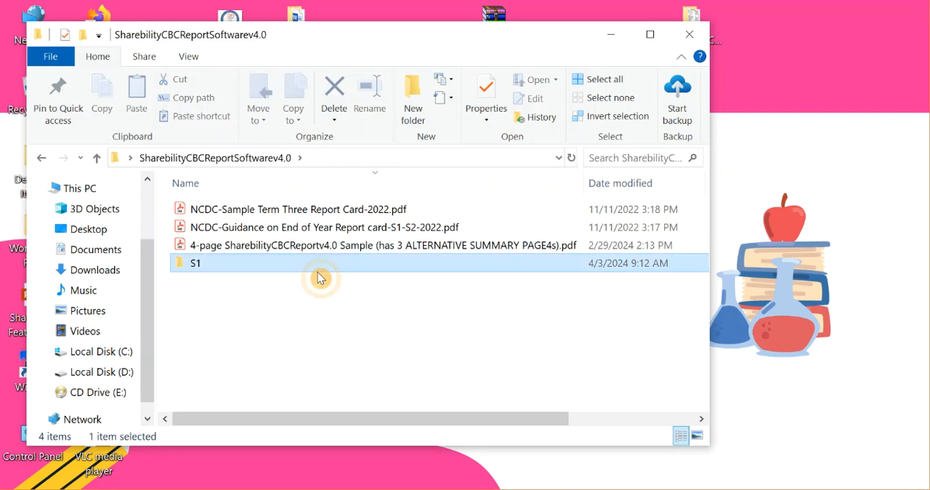
{"action": "left_click", "coordinate": [293, 318]}
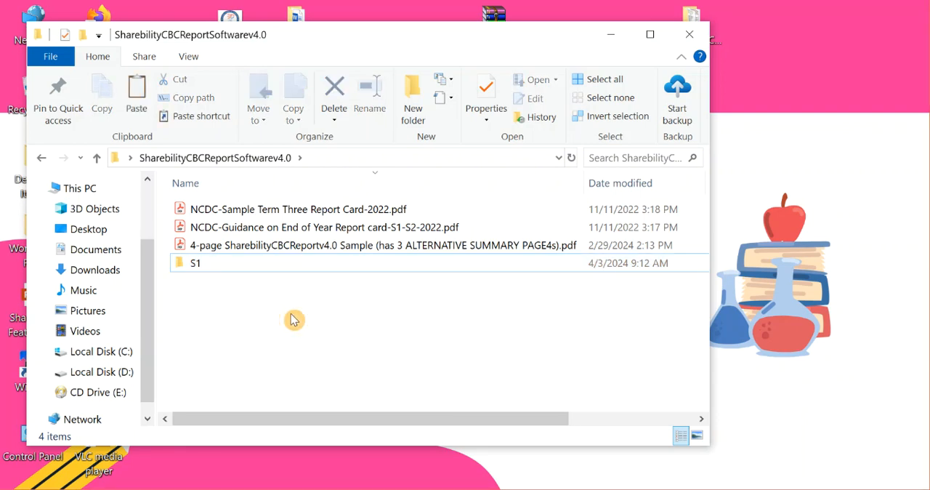
{"action": "key", "text": "ctrl+v"}
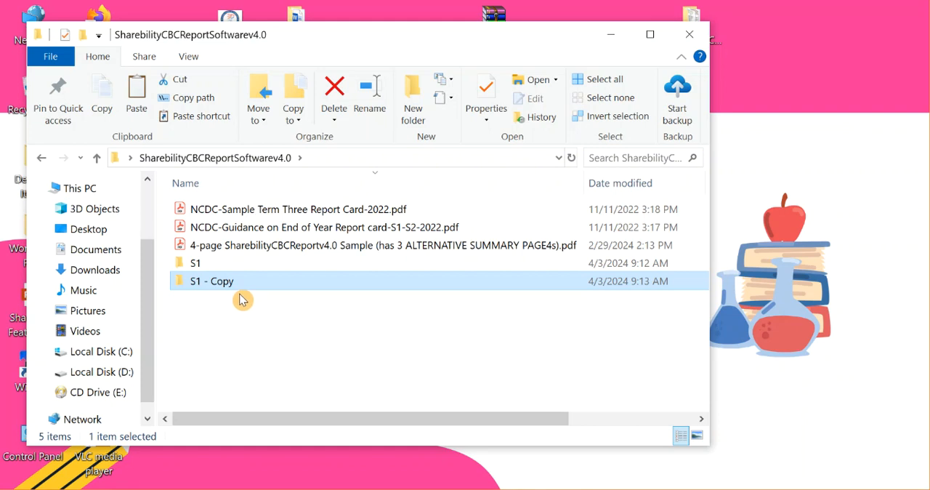
{"action": "key", "text": "F2"}
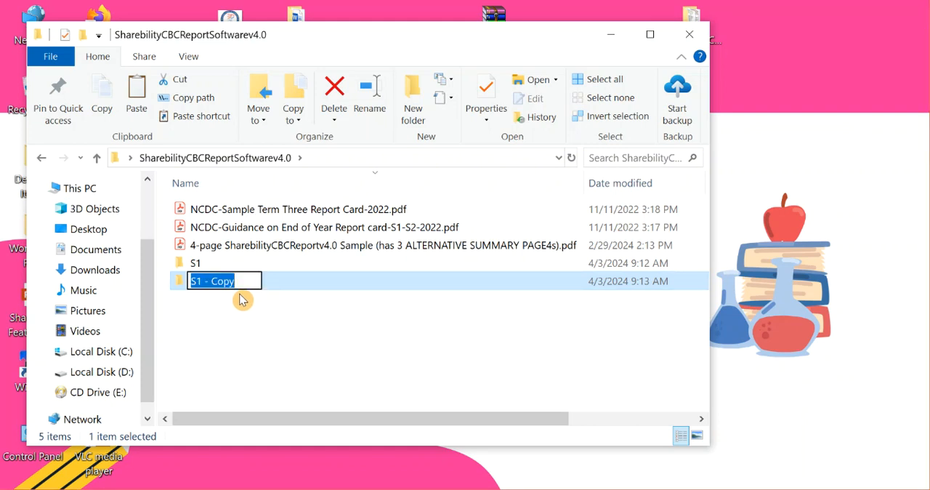
{"action": "type", "text": "S2"}
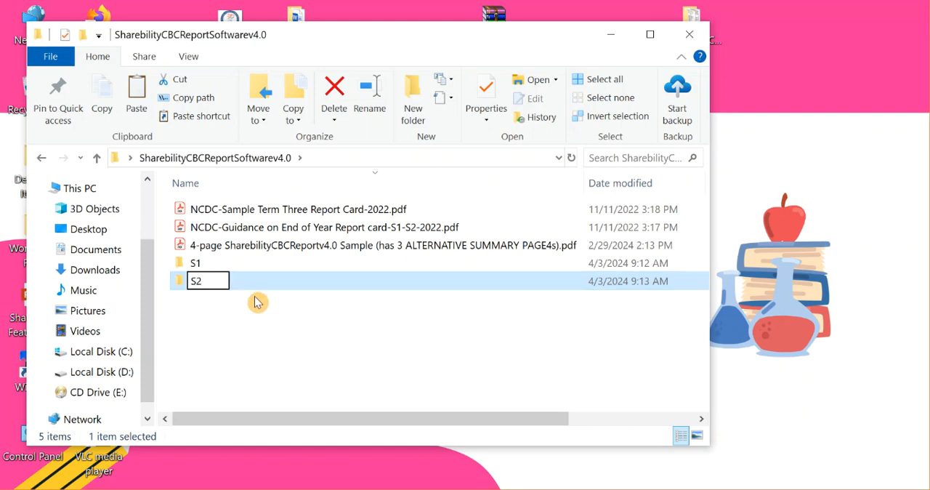
{"action": "key", "text": "Return"}
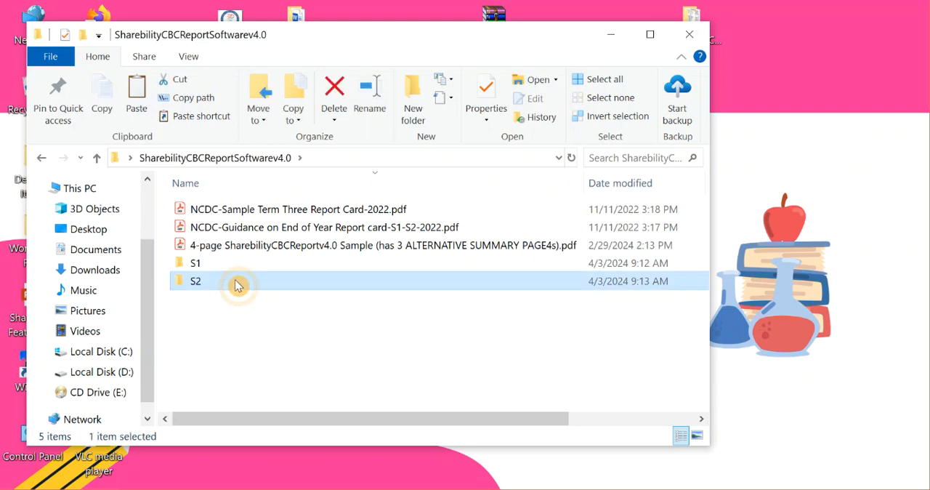
Duplicate the S2 folder in the same location and rename the copy as S3.
{"action": "left_click", "coordinate": [245, 364]}
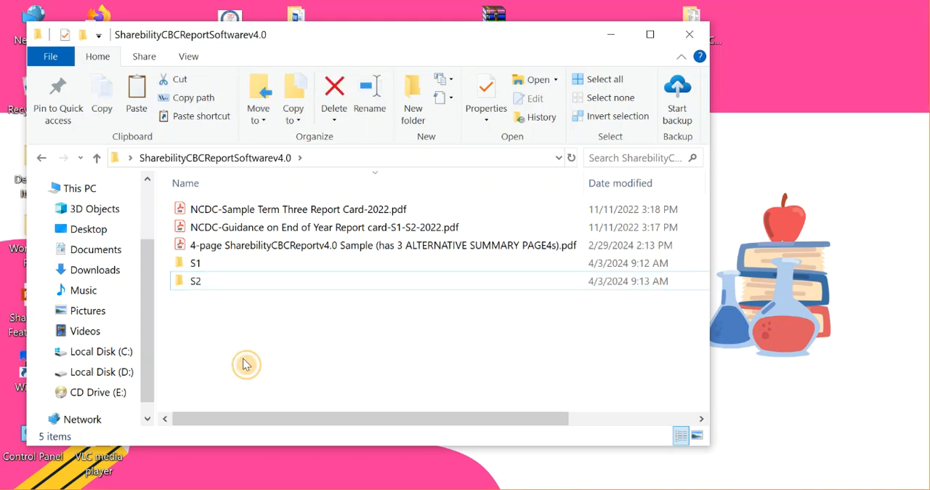
{"action": "key", "text": "ctrl+v"}
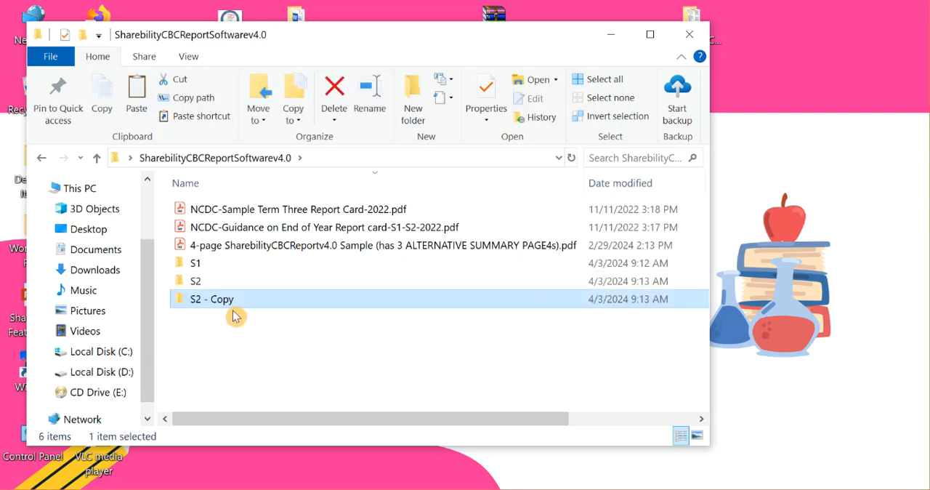
{"action": "key", "text": "F2"}
{"action": "type", "text": "S3"}
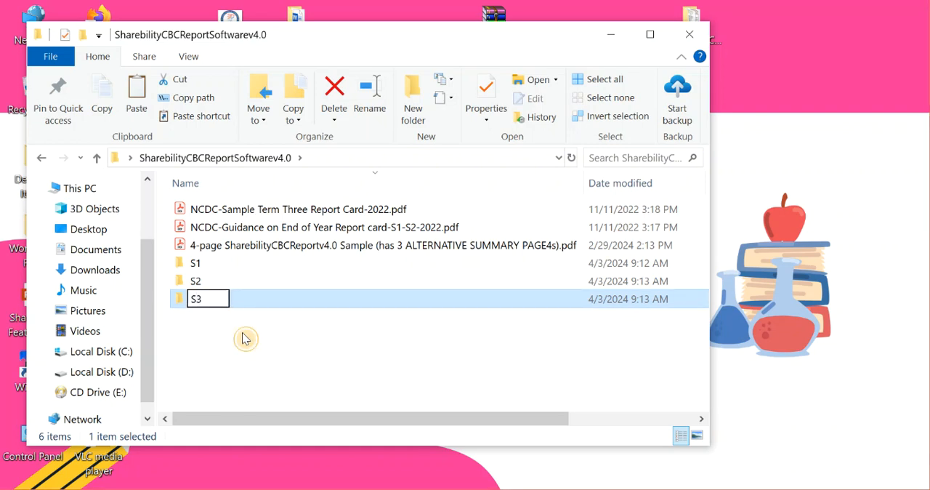
{"action": "left_click", "coordinate": [245, 338]}
Move the S1, S2 and S3 folders out of SharebilityCBCReportSoftwarev4.0 onto the Desktop.
{"action": "left_click_drag", "start_coordinate": [243, 334], "coordinate": [194, 267]}
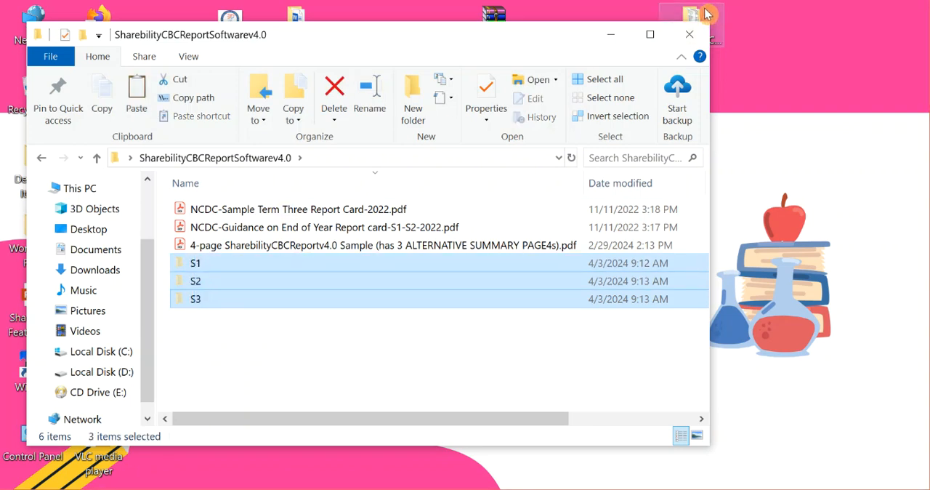
{"action": "left_click", "coordinate": [690, 34]}
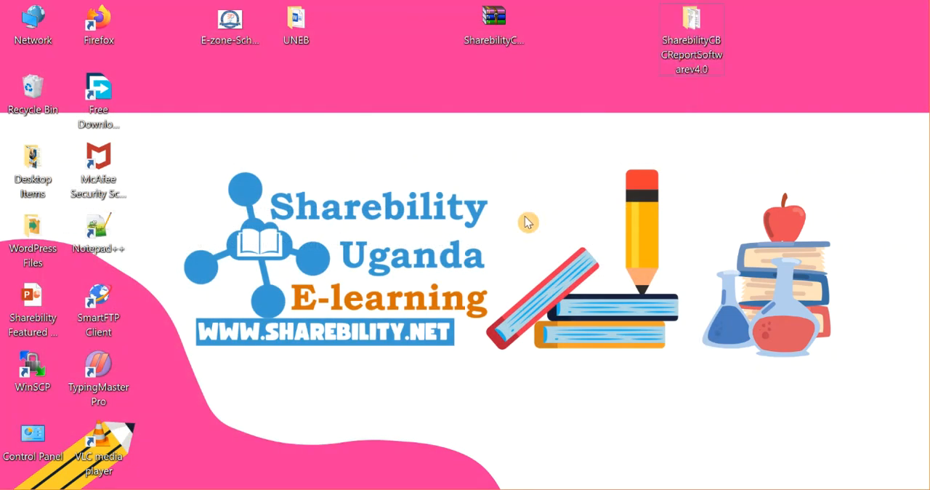
{"action": "key", "text": "ctrl+v"}
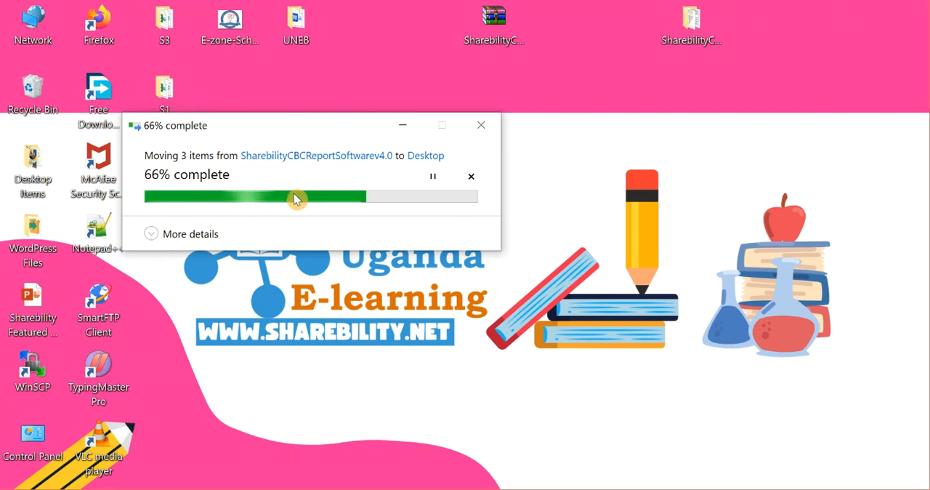
{"action": "left_click", "coordinate": [161, 34]}
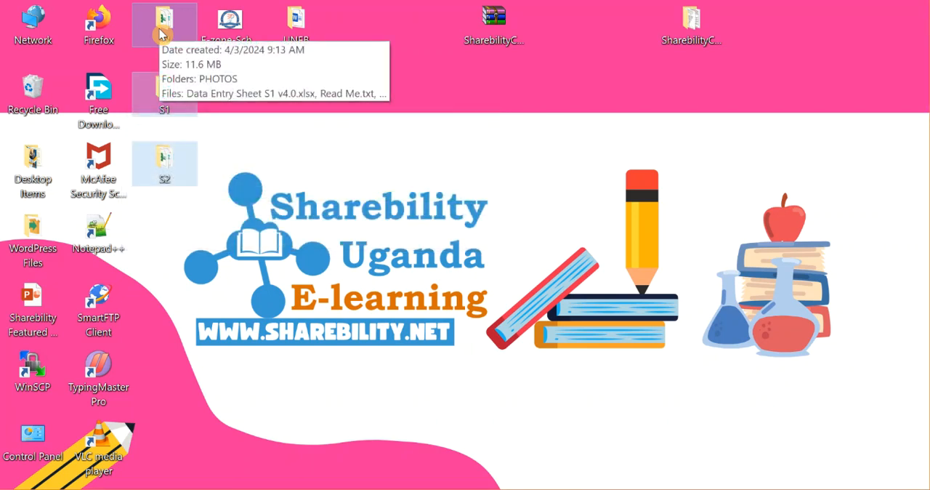
{"action": "left_click", "coordinate": [189, 124]}
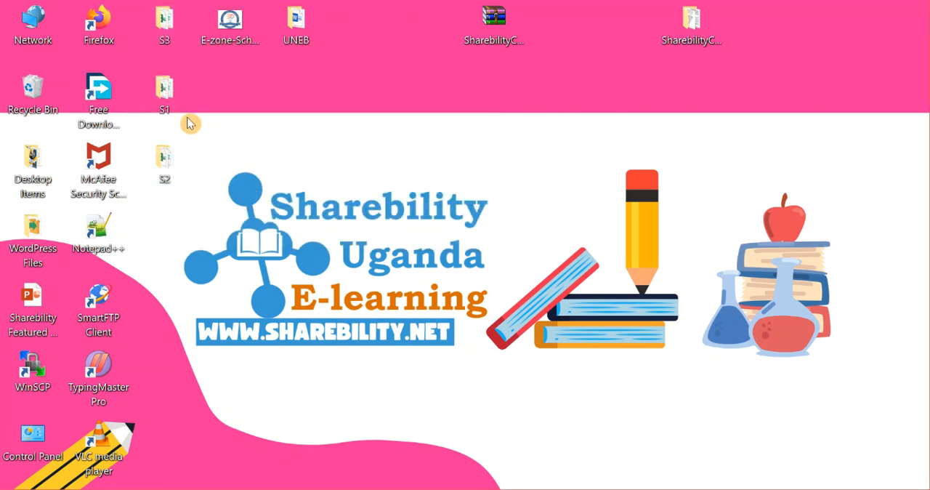
{"action": "left_click", "coordinate": [158, 82]}
{"action": "left_click", "coordinate": [242, 190]}
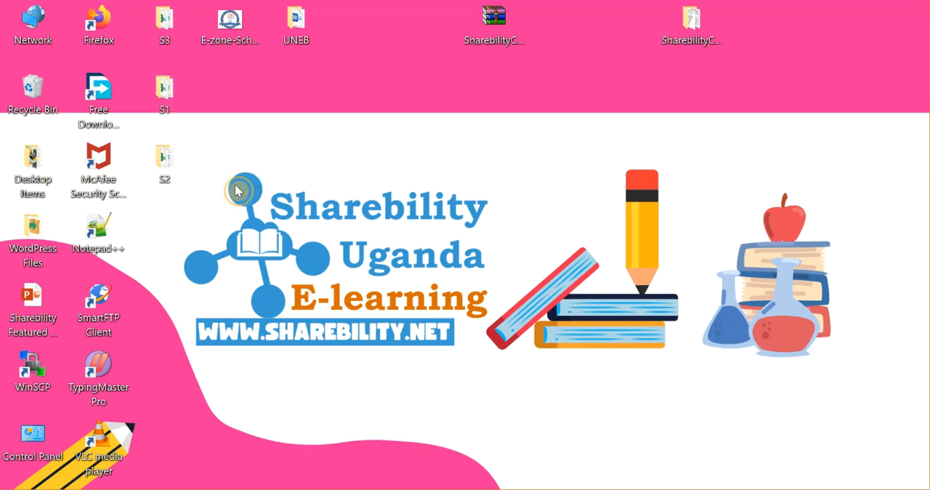
Open Report System S1 v4.0.pub from the Desktop's S1 folder in Publisher, allowing access to its external data.
{"action": "left_click", "coordinate": [157, 85]}
{"action": "double_click", "coordinate": [156, 85]}
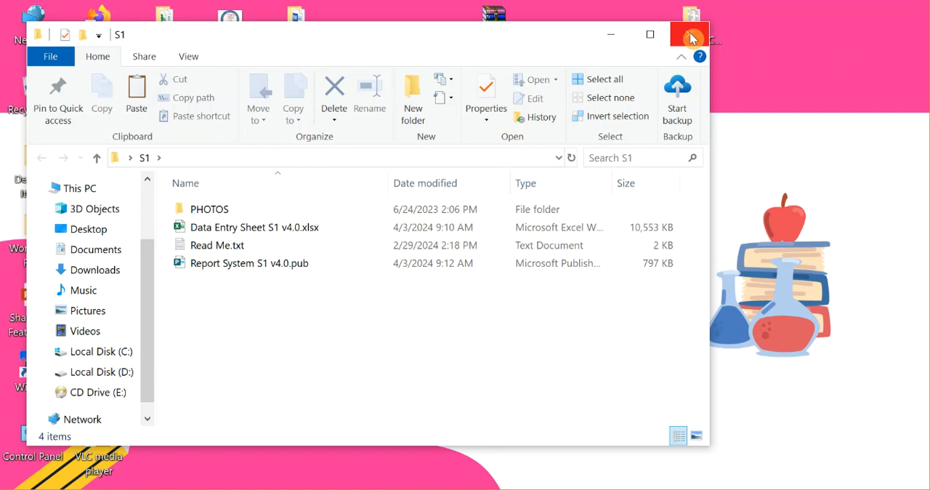
{"action": "left_click", "coordinate": [692, 32]}
{"action": "double_click", "coordinate": [177, 97]}
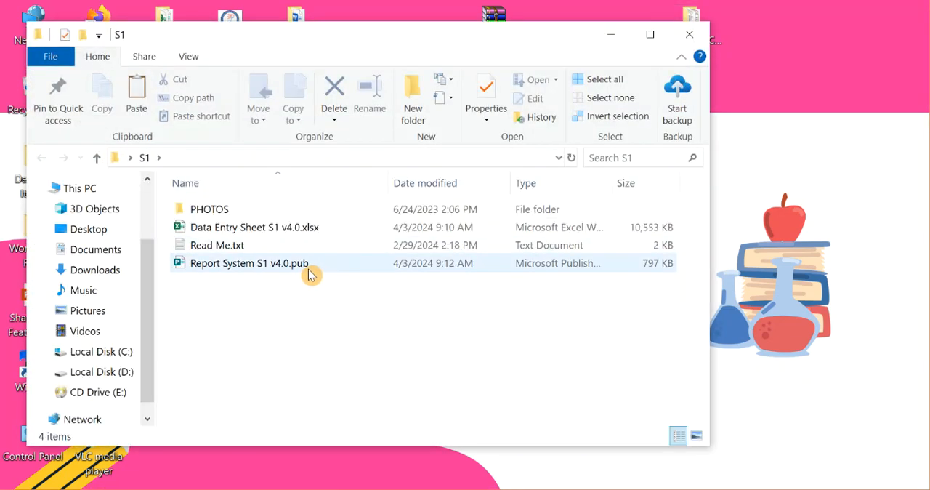
{"action": "left_click", "coordinate": [311, 275]}
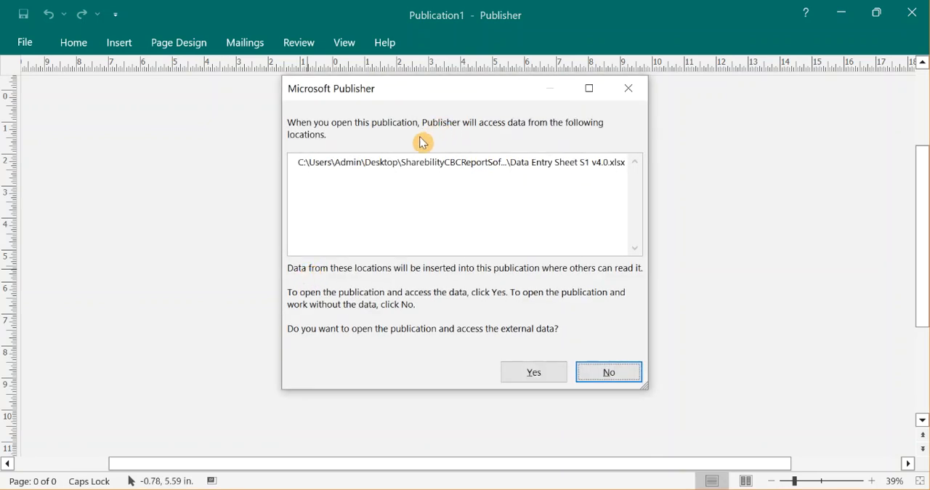
{"action": "left_click", "coordinate": [543, 374]}
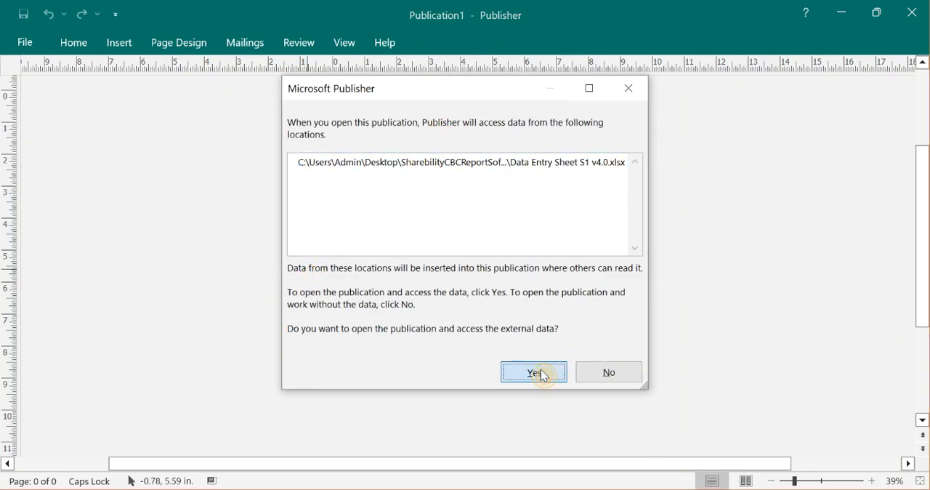
{"action": "left_click", "coordinate": [423, 333]}
{"action": "left_click", "coordinate": [465, 362]}
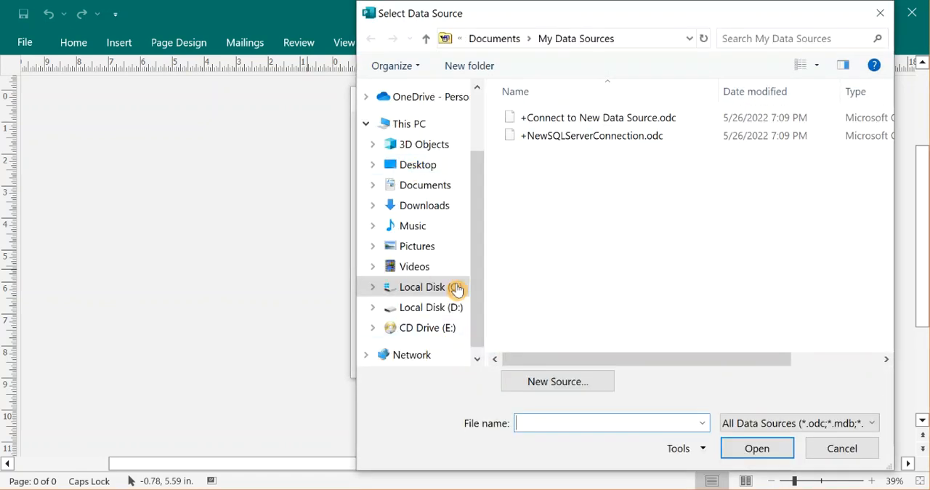
{"action": "left_click", "coordinate": [418, 174]}
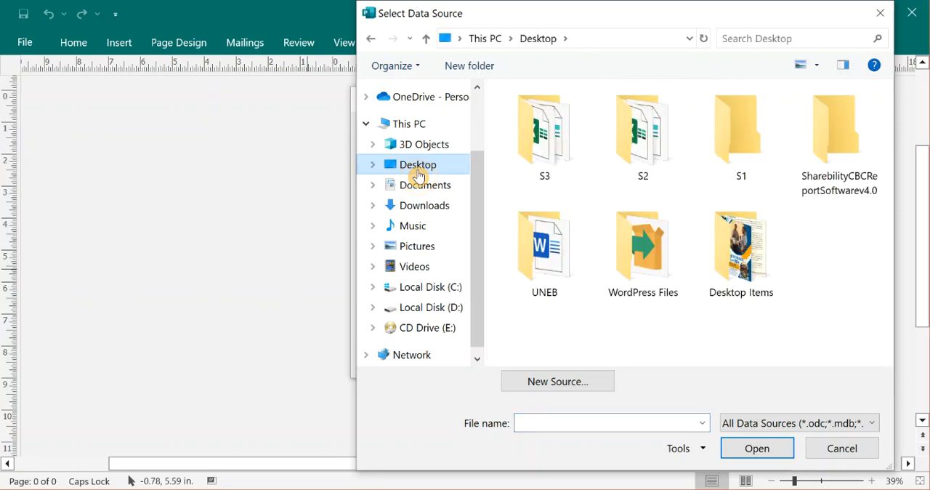
{"action": "double_click", "coordinate": [723, 160]}
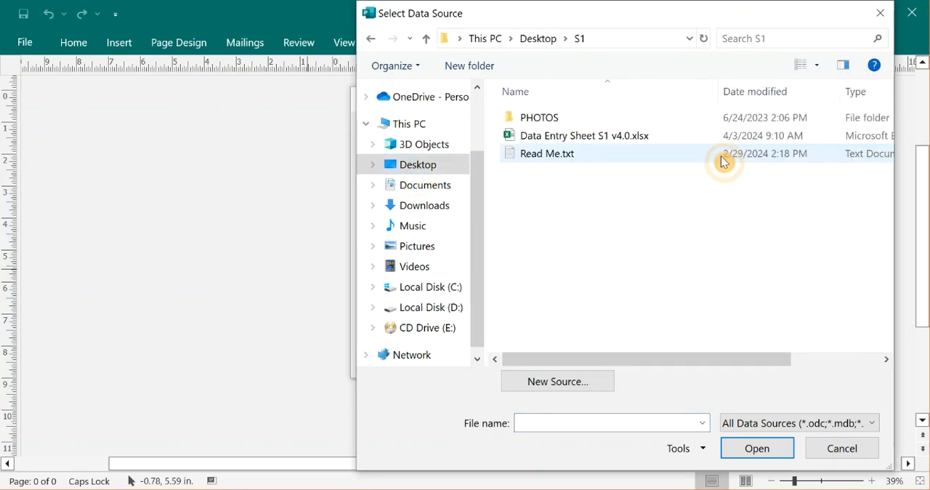
{"action": "left_click", "coordinate": [601, 138]}
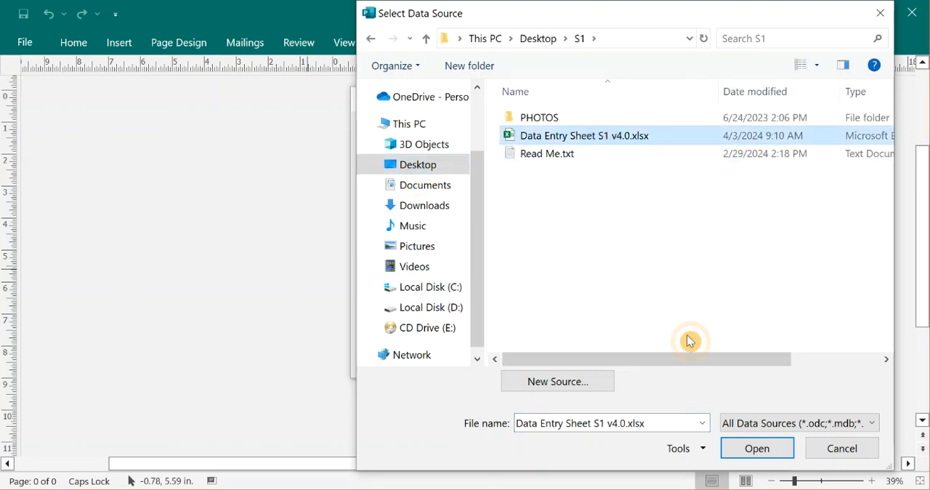
{"action": "left_click", "coordinate": [748, 447]}
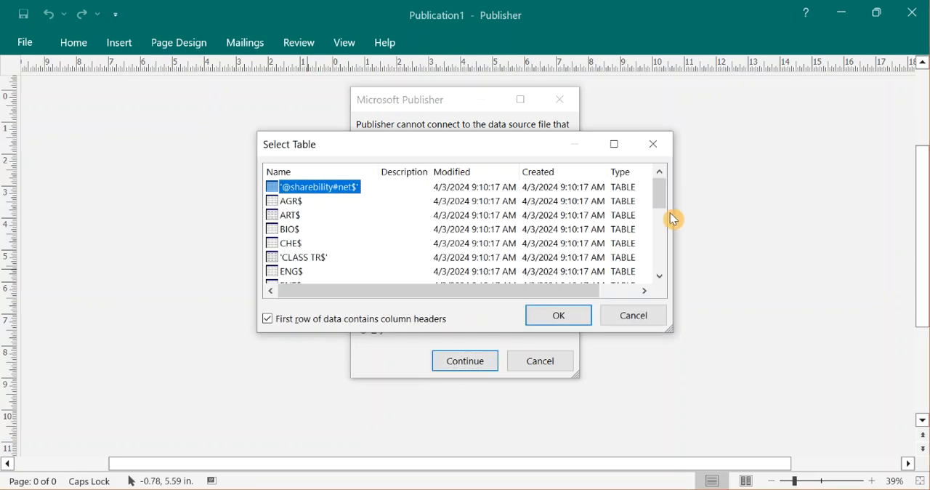
{"action": "left_click", "coordinate": [558, 324]}
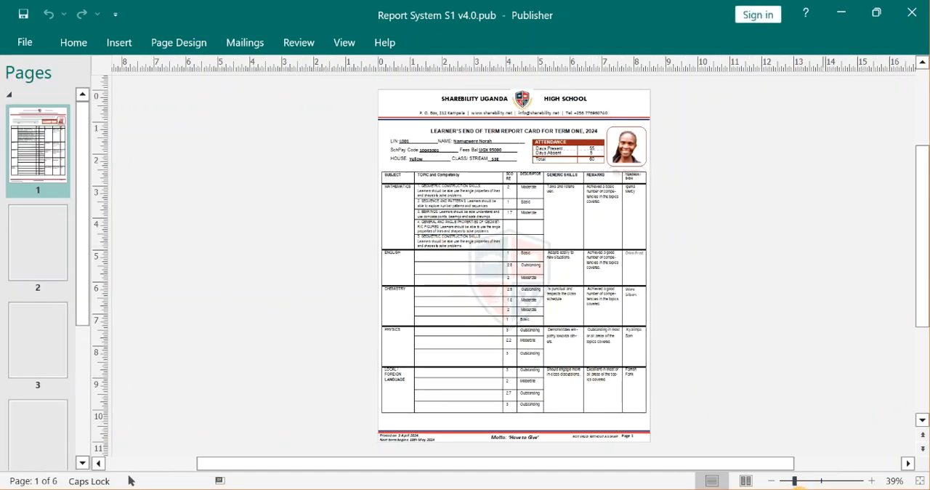
Open the master page behind the learner's report card for editing.
{"action": "left_click", "coordinate": [802, 482]}
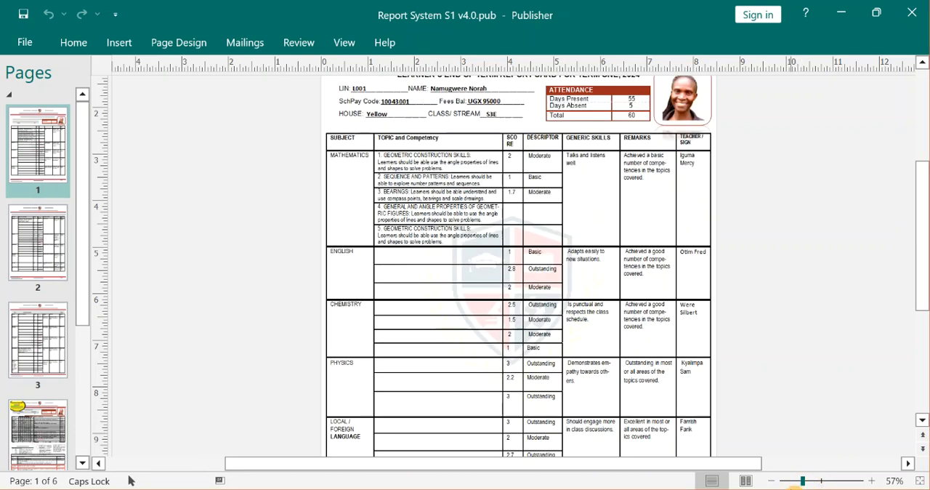
{"action": "left_click", "coordinate": [813, 481]}
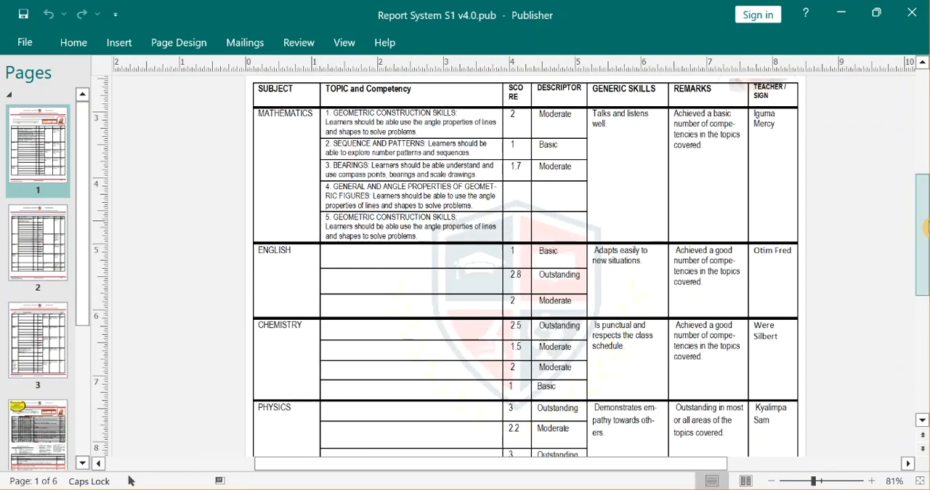
{"action": "left_click_drag", "start_coordinate": [927, 230], "coordinate": [918, 165]}
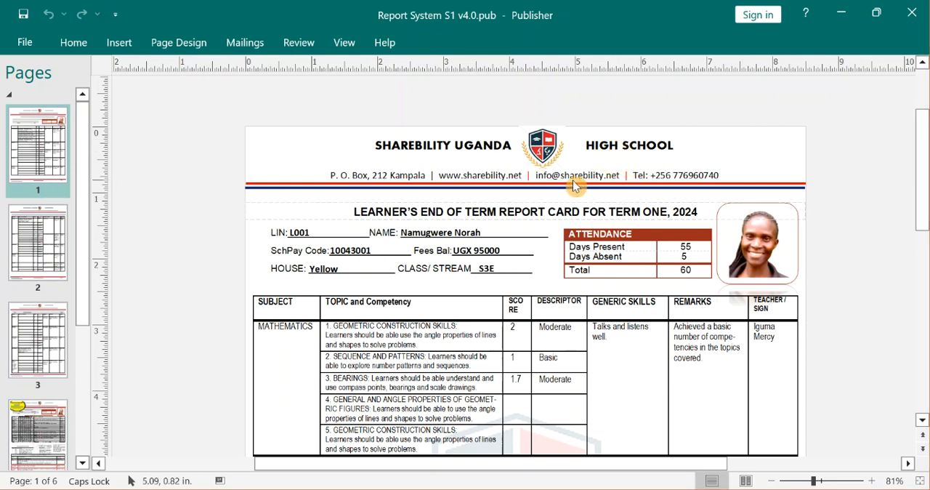
{"action": "left_click", "coordinate": [344, 42]}
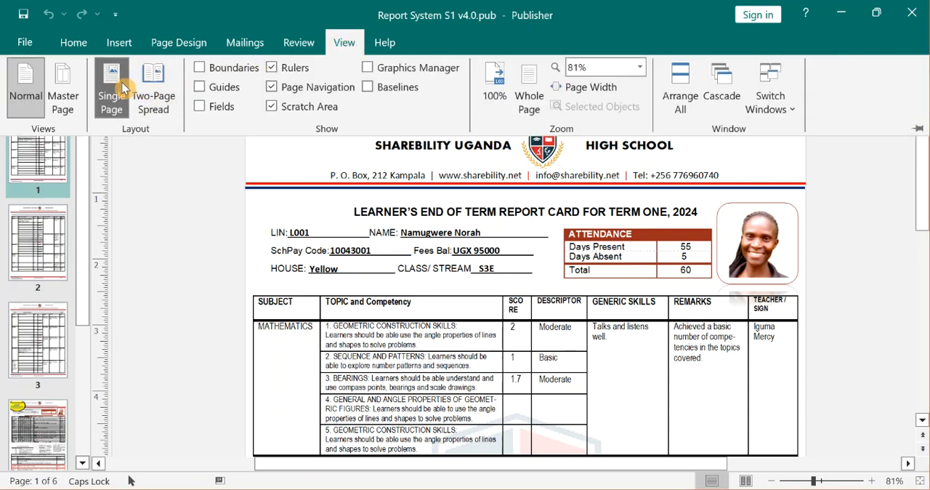
{"action": "left_click", "coordinate": [76, 80]}
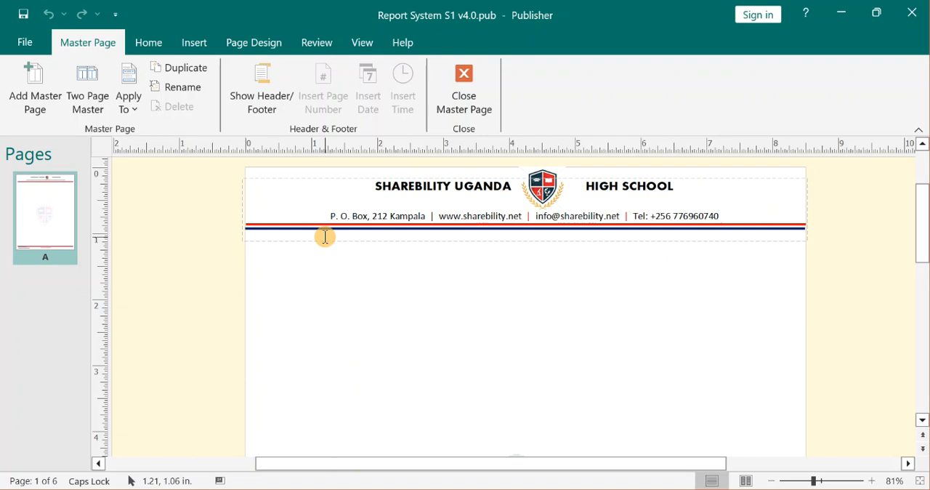
Try to replace the school badge in the master page header with Change Picture.
{"action": "left_click", "coordinate": [545, 190]}
{"action": "right_click", "coordinate": [547, 192]}
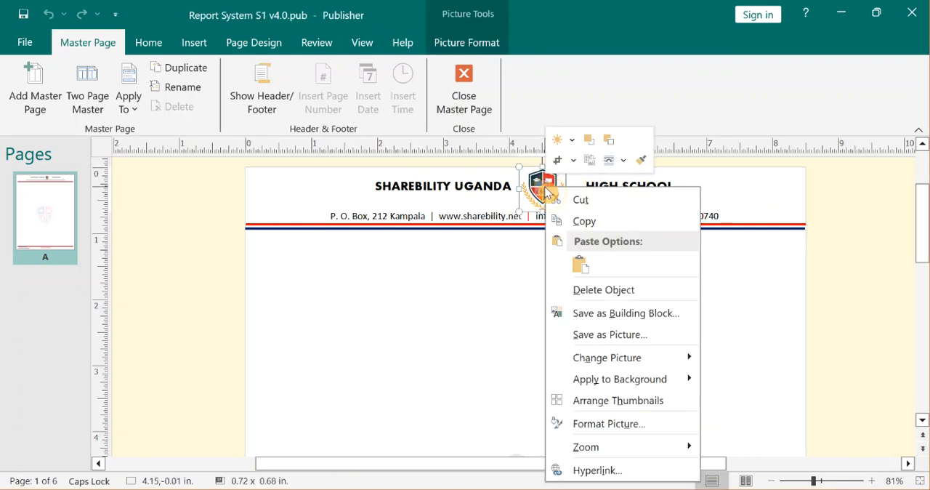
{"action": "mouse_move", "coordinate": [644, 357]}
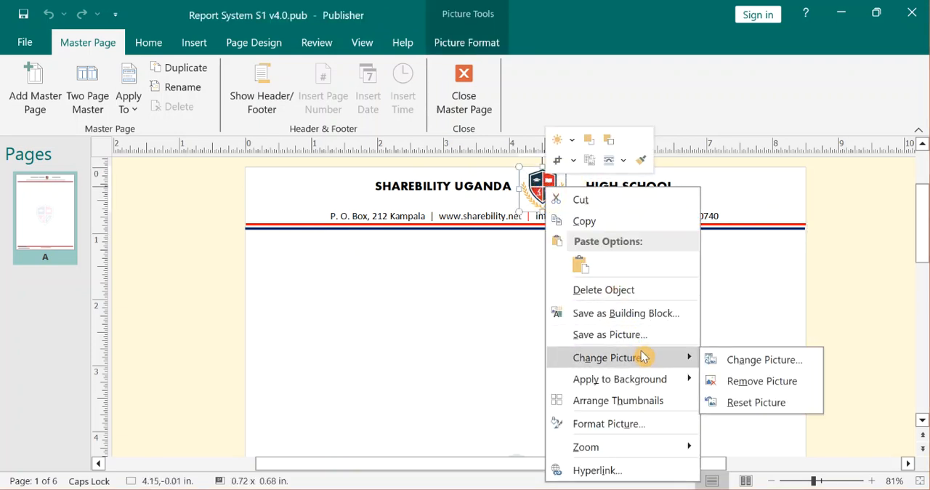
{"action": "left_click", "coordinate": [790, 369]}
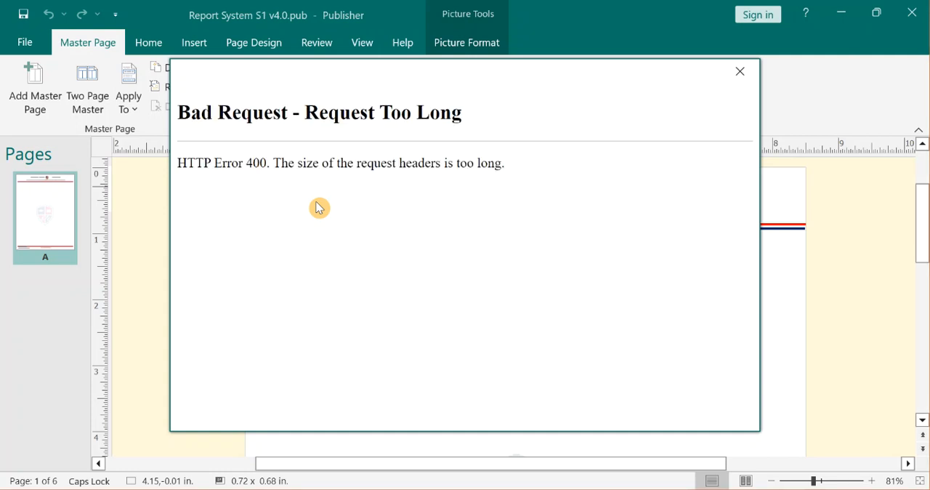
{"action": "left_click", "coordinate": [749, 82]}
{"action": "left_click", "coordinate": [547, 184]}
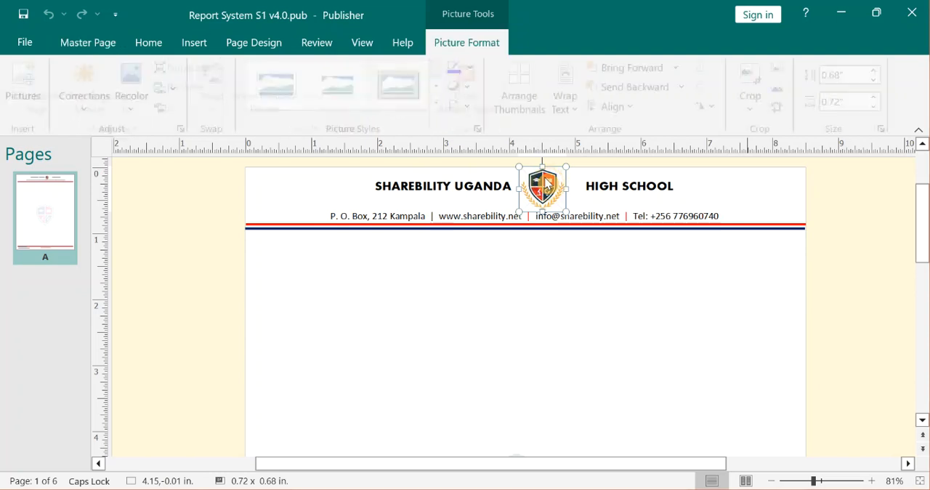
{"action": "right_click", "coordinate": [547, 184]}
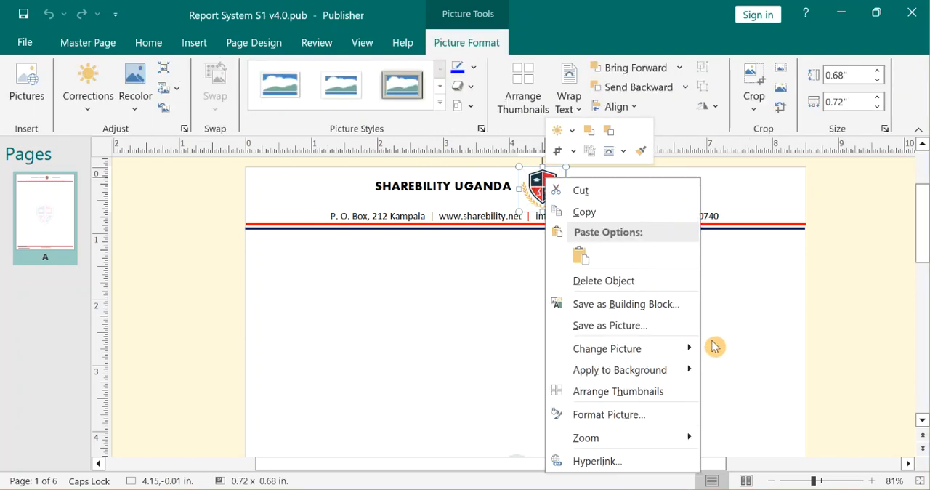
{"action": "mouse_move", "coordinate": [688, 350]}
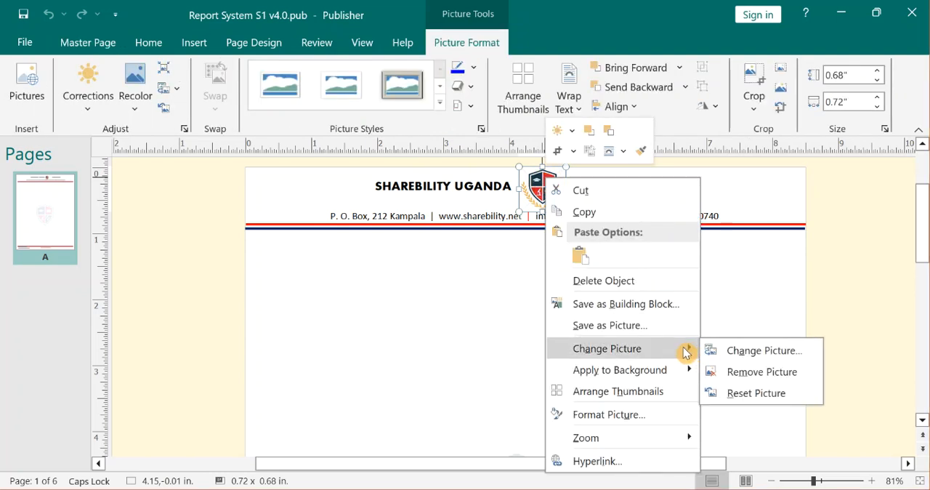
{"action": "left_click", "coordinate": [767, 352]}
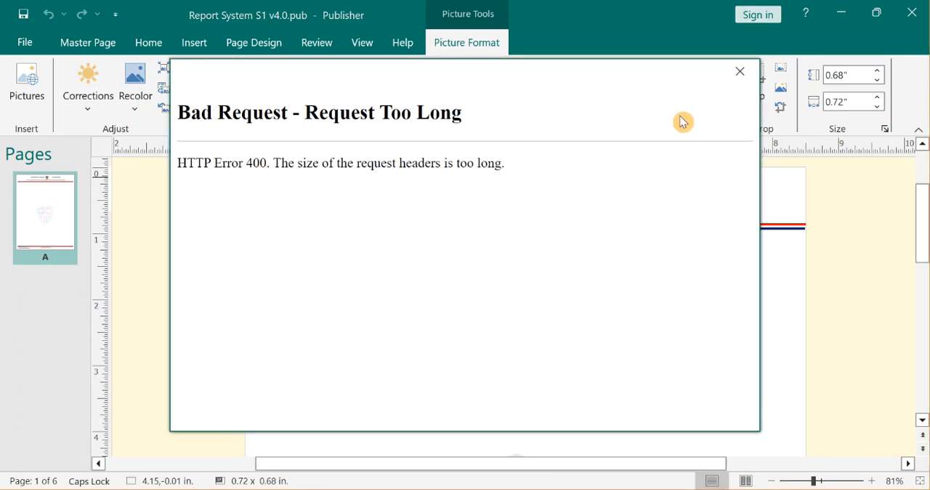
{"action": "left_click", "coordinate": [740, 71]}
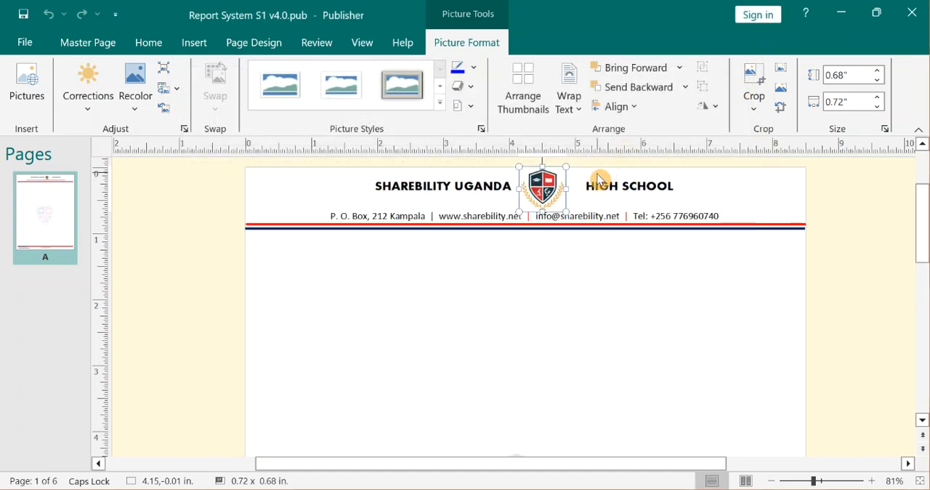
Delete the header's school badge and insert E-zone-School-of-Computing-Badge.png from the Desktop in its place.
{"action": "key", "text": "Delete"}
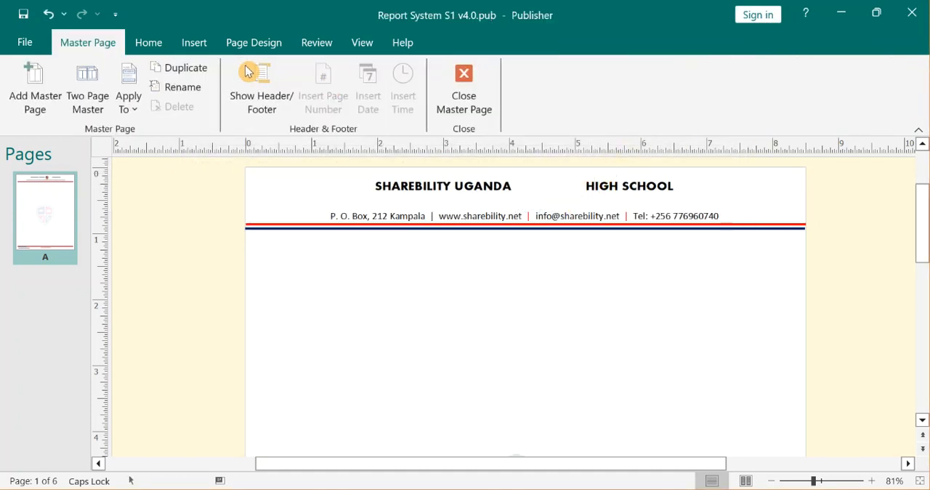
{"action": "left_click", "coordinate": [202, 48]}
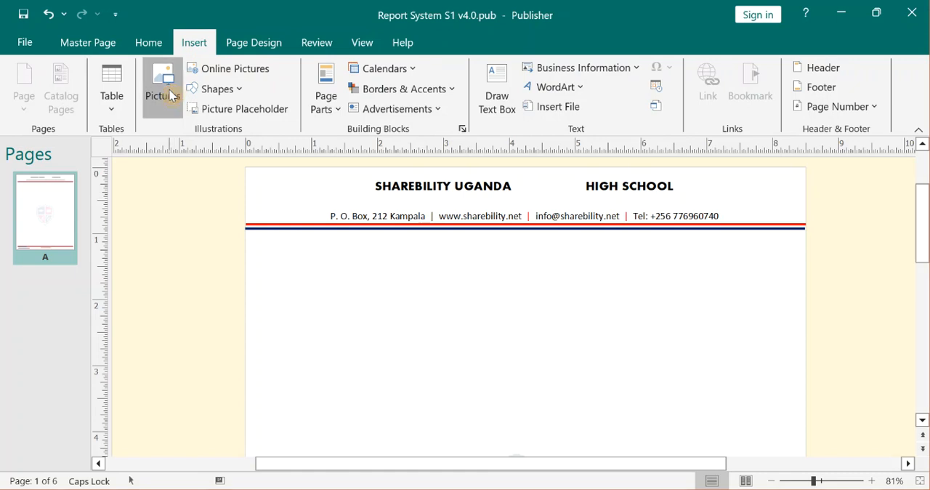
{"action": "left_click", "coordinate": [176, 98]}
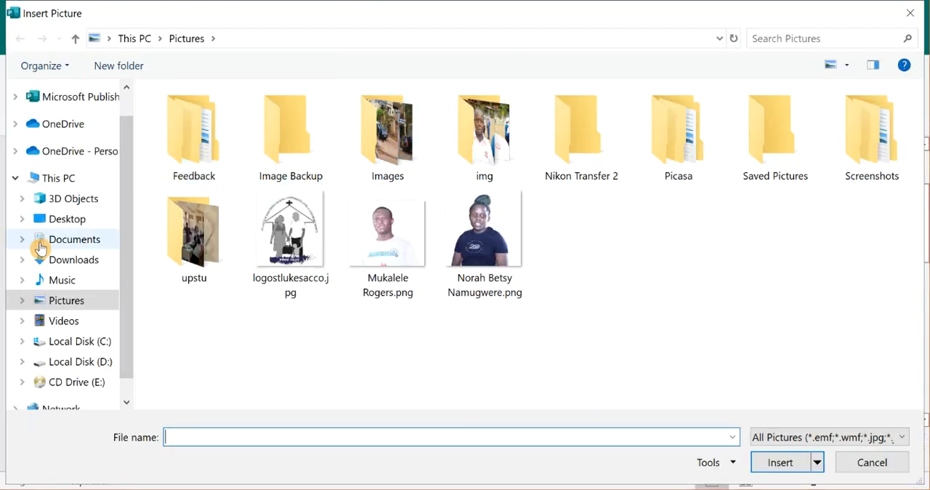
{"action": "left_click", "coordinate": [80, 227]}
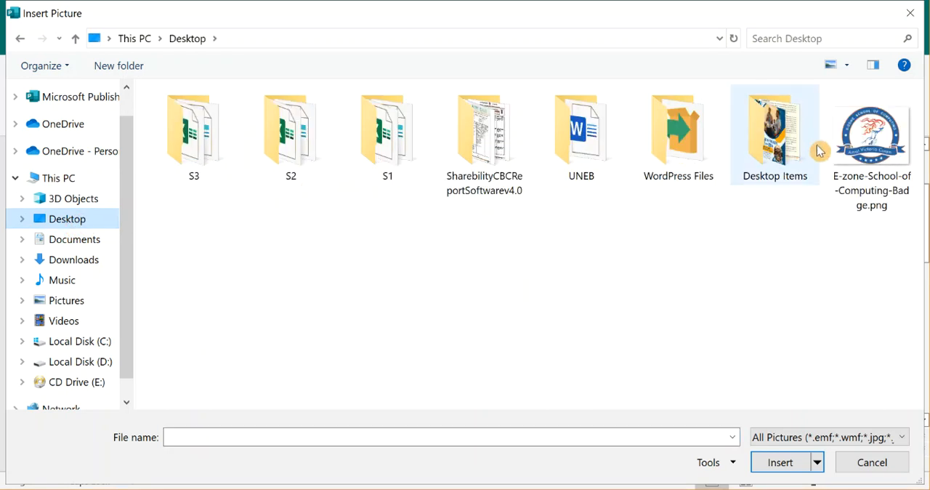
{"action": "left_click", "coordinate": [881, 184]}
{"action": "left_click", "coordinate": [785, 465]}
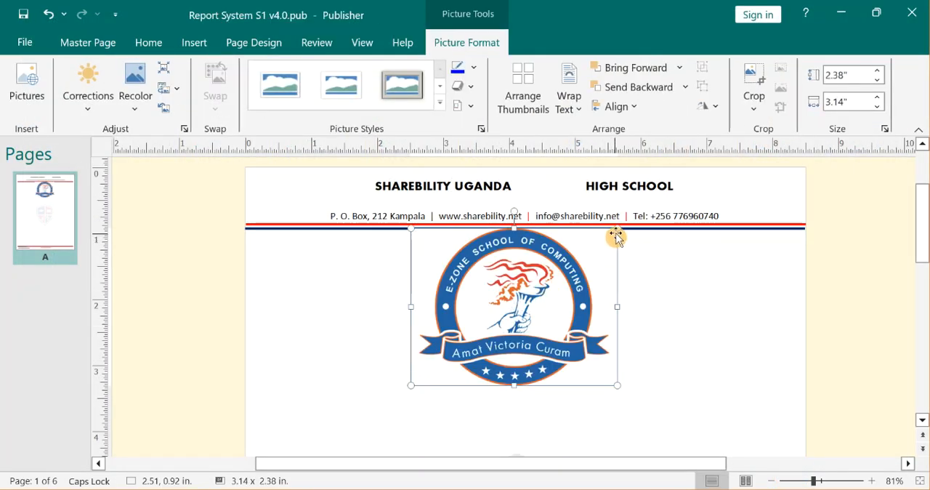
Shrink the new badge to about 0.95 x 0.72 in and place it at the header's left end, against the page's top edge.
{"action": "left_click_drag", "start_coordinate": [617, 228], "coordinate": [495, 336]}
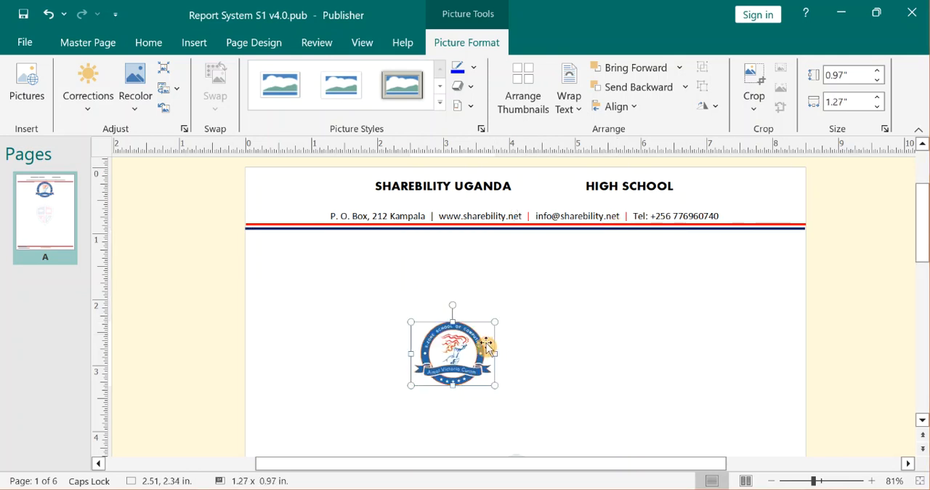
{"action": "left_click_drag", "start_coordinate": [419, 245], "coordinate": [334, 172]}
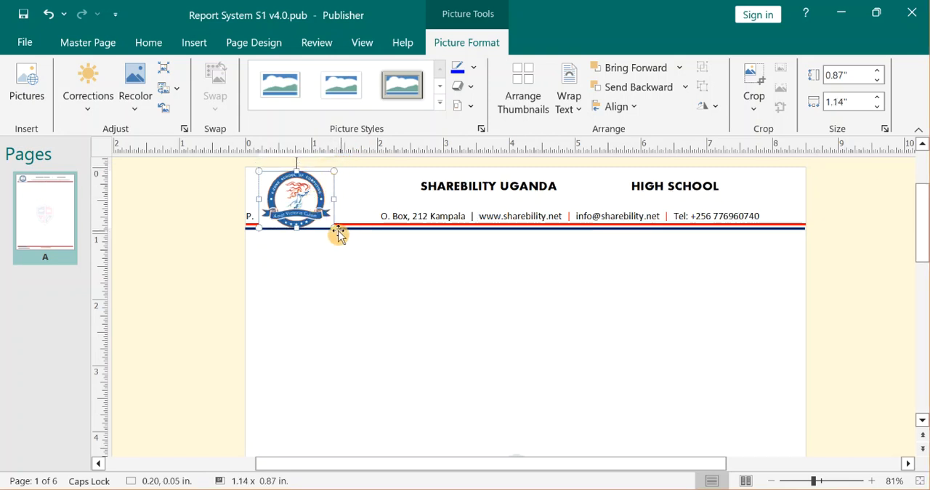
{"action": "left_click_drag", "start_coordinate": [332, 227], "coordinate": [320, 214]}
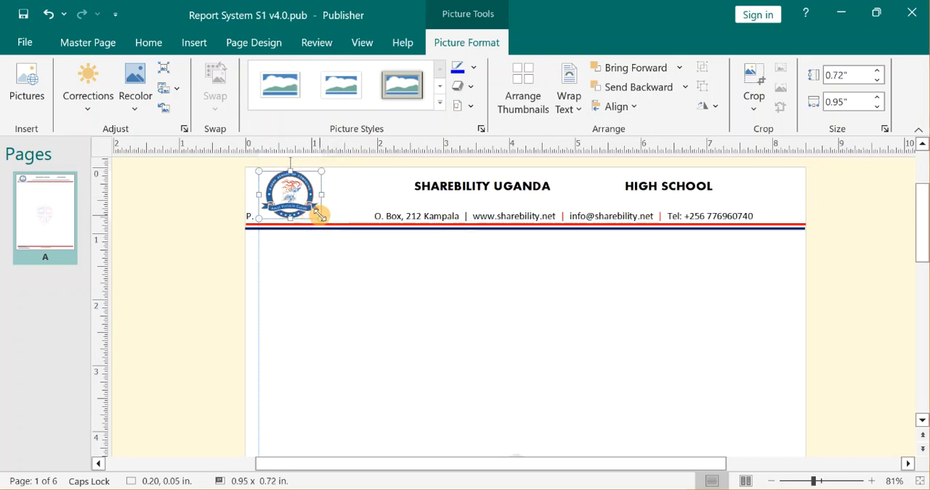
{"action": "left_click", "coordinate": [823, 481]}
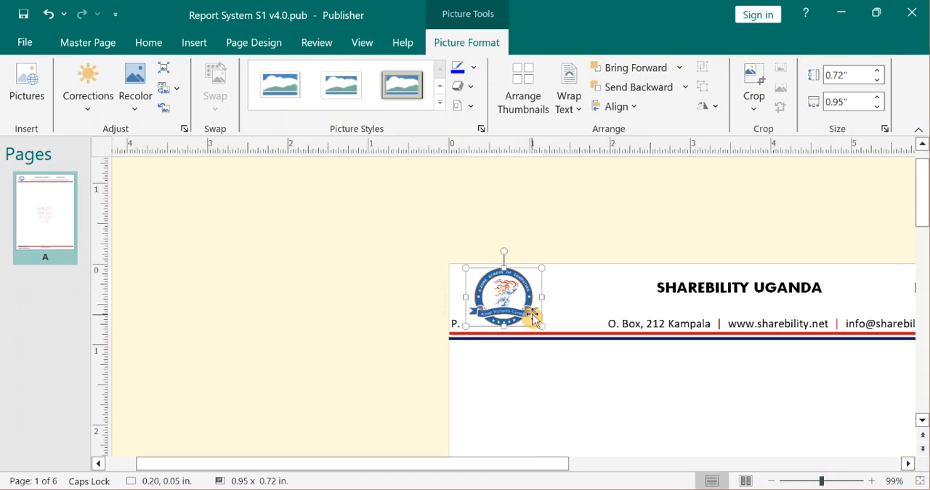
{"action": "left_click_drag", "start_coordinate": [518, 282], "coordinate": [519, 278]}
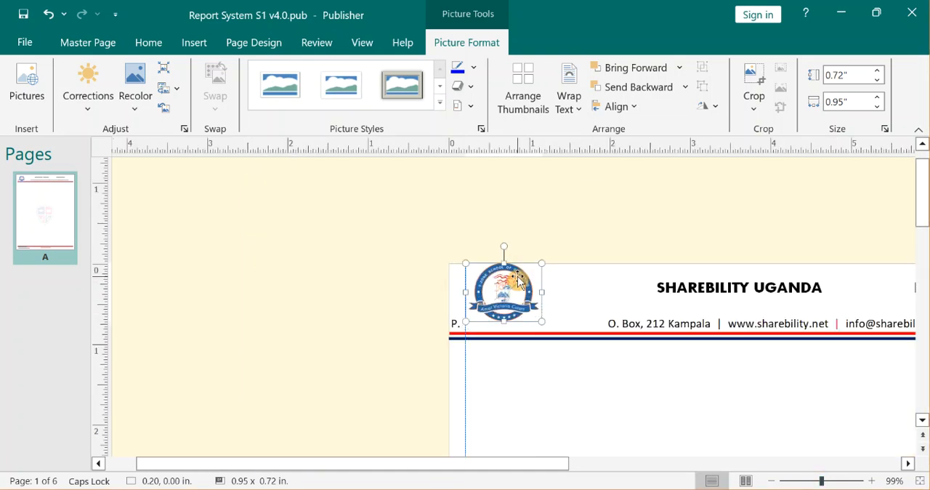
Narrow the header text box to about 7.27 in so it starts beside the badge, and enlarge the badge to about 1.05 x 0.79 in.
{"action": "left_click", "coordinate": [635, 323]}
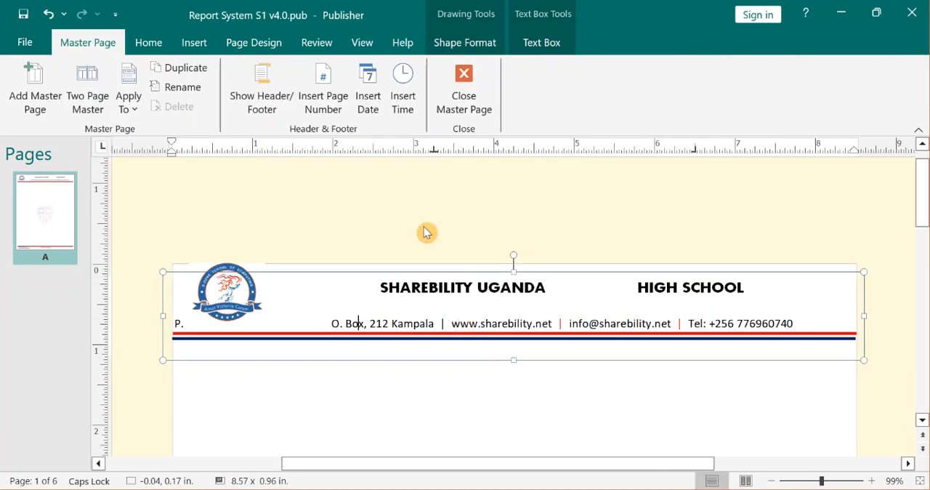
{"action": "left_click_drag", "start_coordinate": [165, 312], "coordinate": [230, 298]}
{"action": "left_click_drag", "start_coordinate": [262, 267], "coordinate": [264, 260]}
{"action": "left_click", "coordinate": [285, 255]}
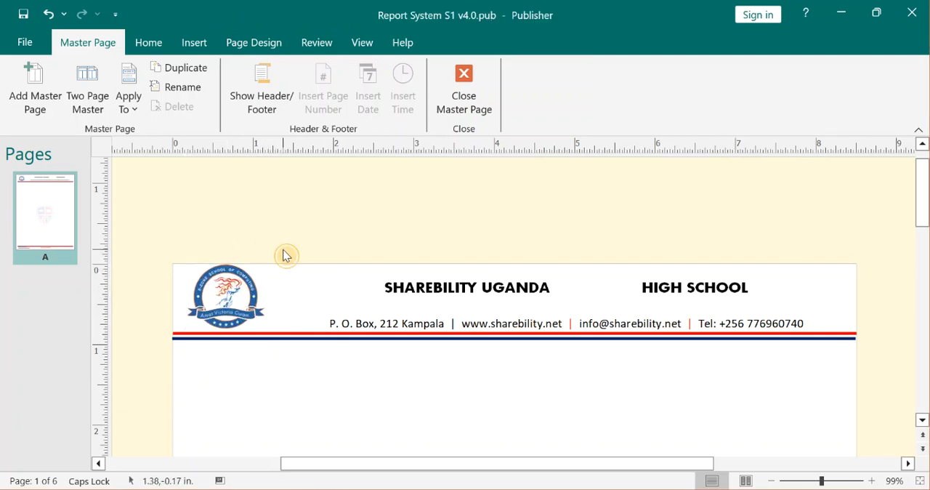
{"action": "left_click", "coordinate": [240, 301]}
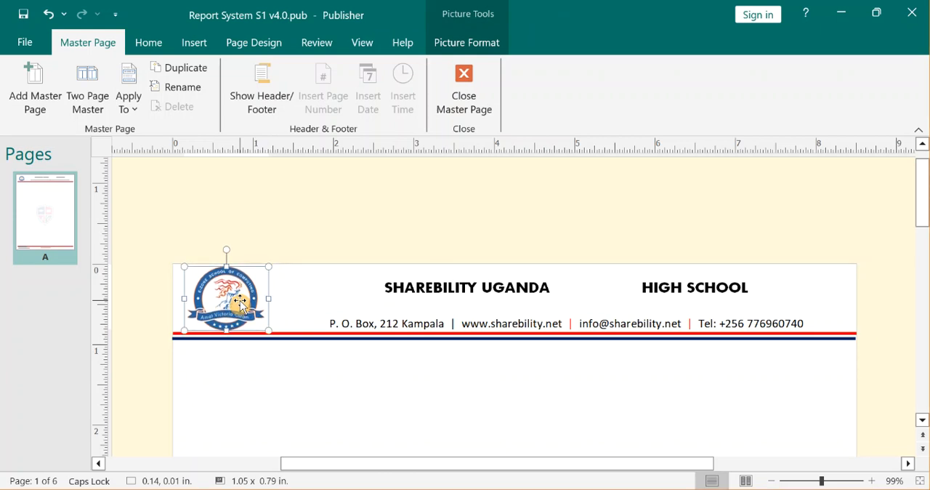
{"action": "left_click", "coordinate": [566, 236]}
Replace the school name in the header with "EZONE SCHOOL OF COMPUTING, NABBINGO".
{"action": "left_click", "coordinate": [502, 291]}
{"action": "left_click_drag", "start_coordinate": [365, 289], "coordinate": [756, 282]}
{"action": "type", "text": "EZO"}
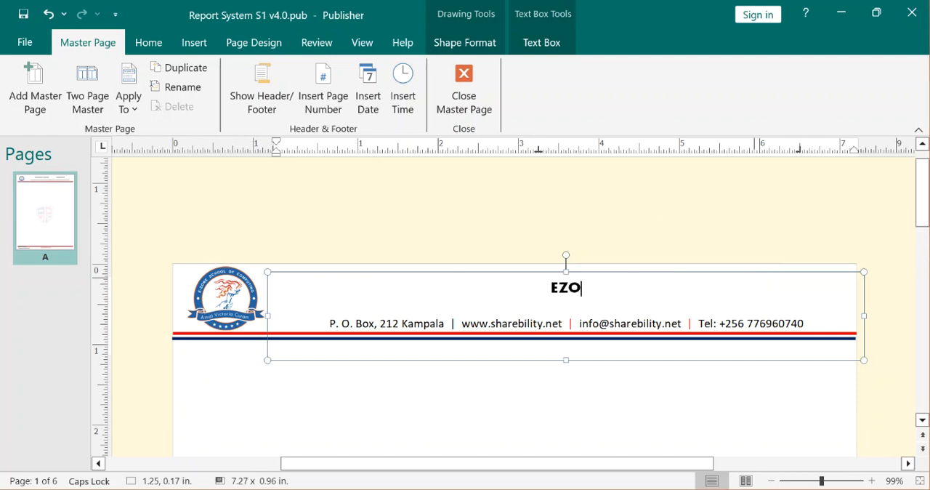
{"action": "type", "text": "NE SCHOOL"}
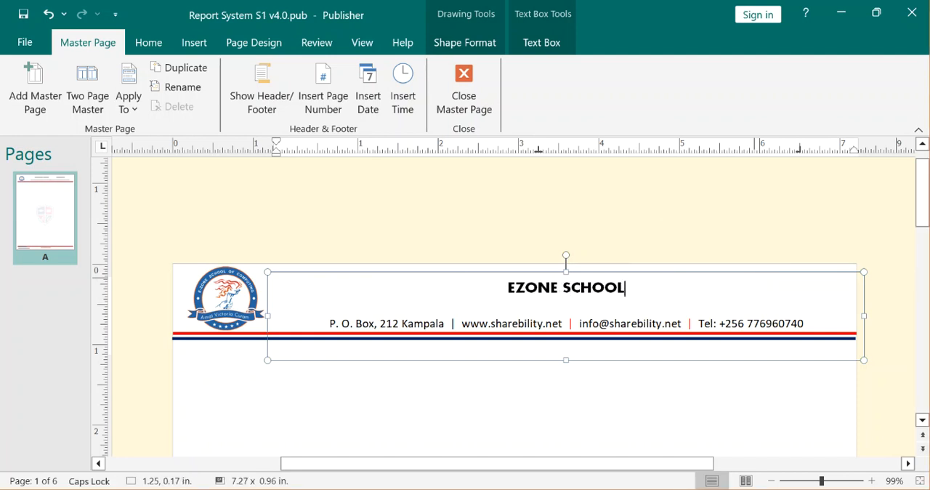
{"action": "type", "text": " OF COM"}
{"action": "key", "text": "BackSpace"}
{"action": "type", "text": "OMPUTING"}
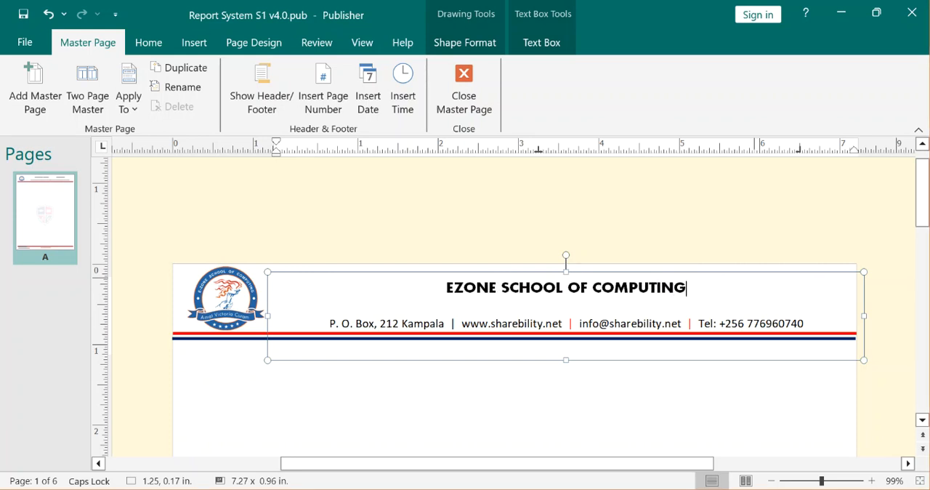
{"action": "type", "text": ", NABBIN"}
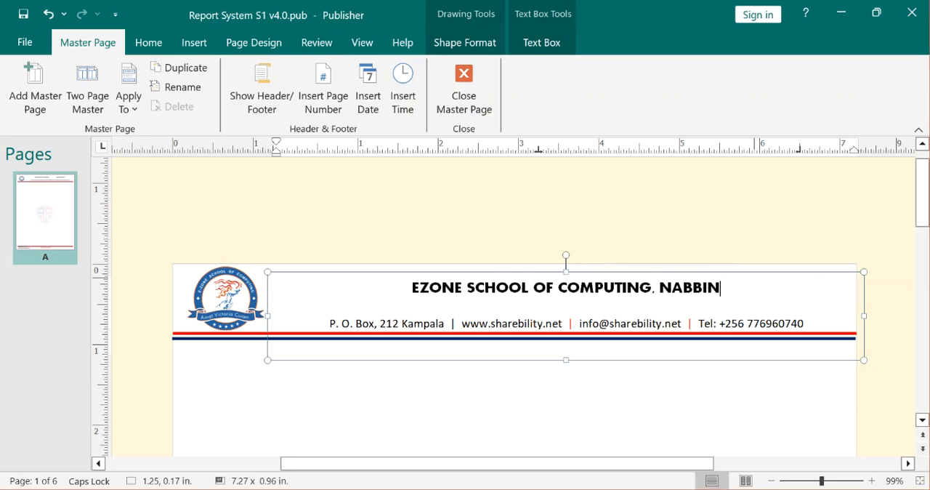
{"action": "type", "text": "GO"}
{"action": "left_click", "coordinate": [820, 200]}
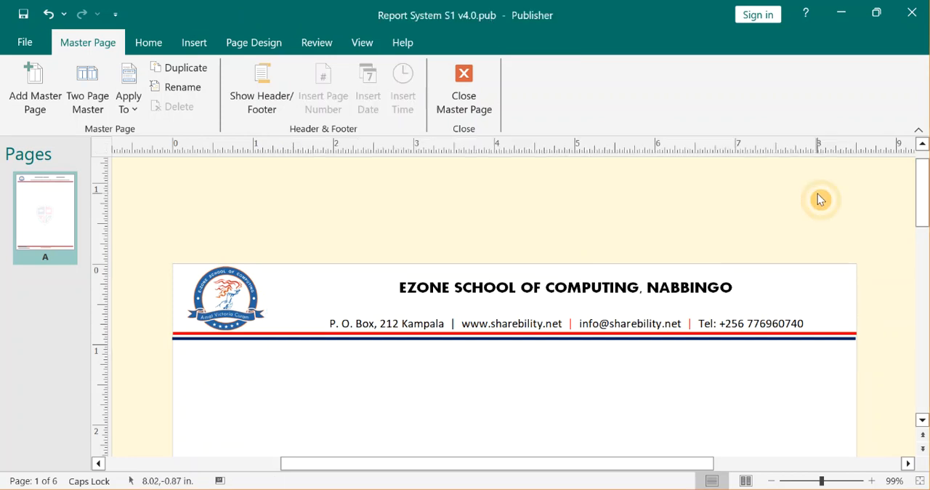
Increase the font size of the school name line in the header to 20.
{"action": "left_click", "coordinate": [543, 278]}
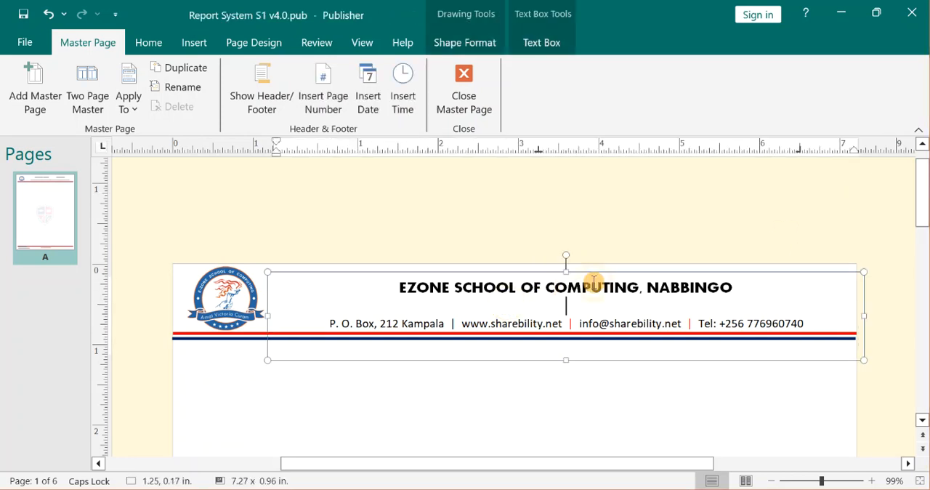
{"action": "key", "text": "Escape"}
{"action": "key", "text": "ctrl+a"}
{"action": "triple_click", "coordinate": [480, 292]}
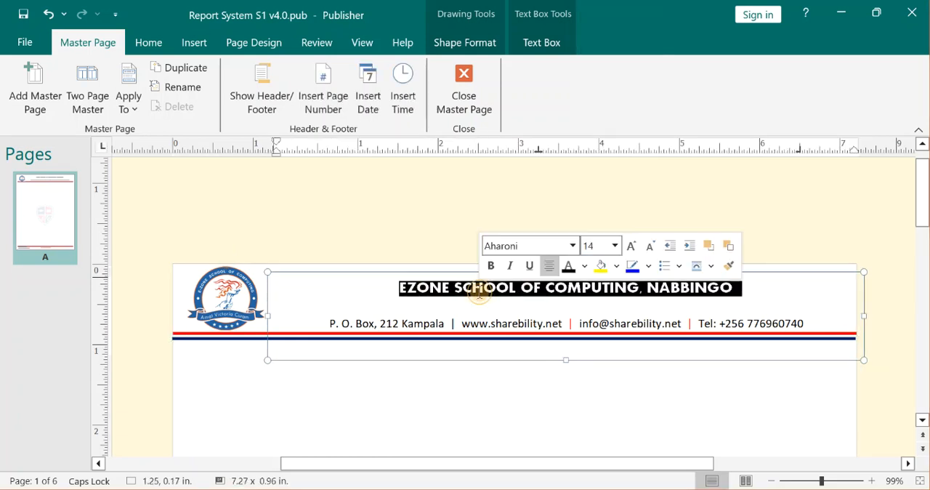
{"action": "left_click", "coordinate": [148, 48]}
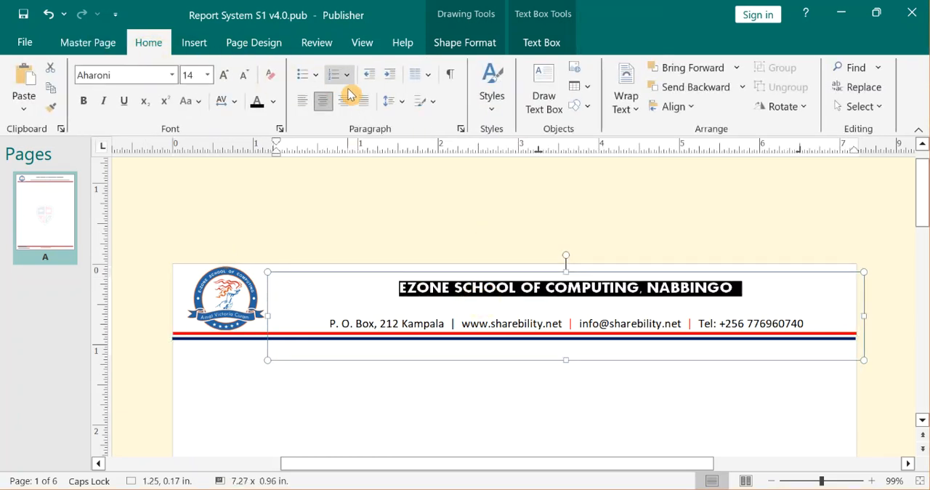
{"action": "left_click", "coordinate": [227, 76]}
{"action": "left_click", "coordinate": [227, 76]}
{"action": "left_click", "coordinate": [227, 76]}
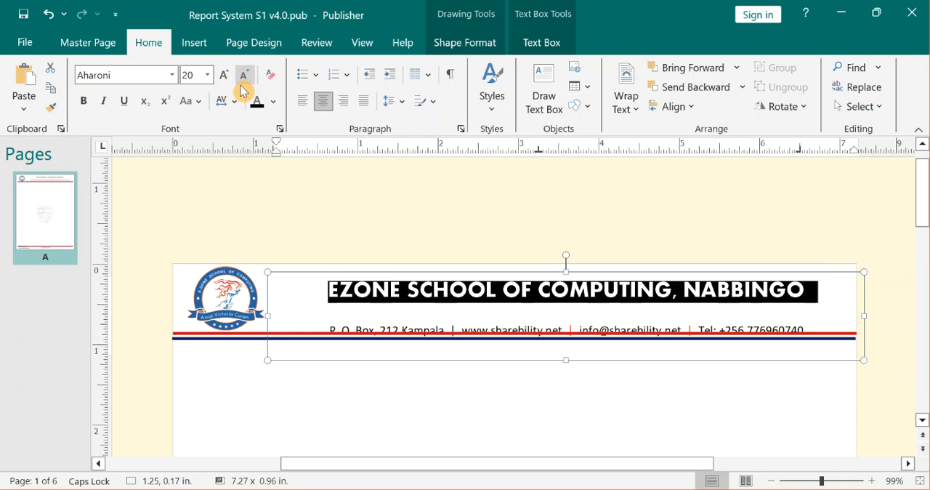
Recolour the school name with the blue sampled from the badge.
{"action": "left_click", "coordinate": [274, 103]}
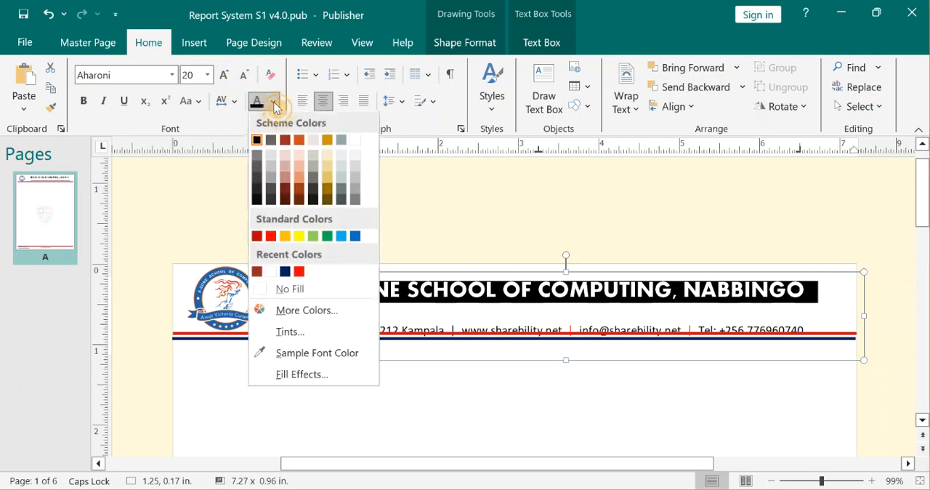
{"action": "left_click", "coordinate": [287, 352]}
{"action": "left_click", "coordinate": [202, 298]}
{"action": "left_click", "coordinate": [297, 216]}
Remove the blank line below the school name and move the header text box up to about 0.07 in from the page top.
{"action": "left_click", "coordinate": [534, 310]}
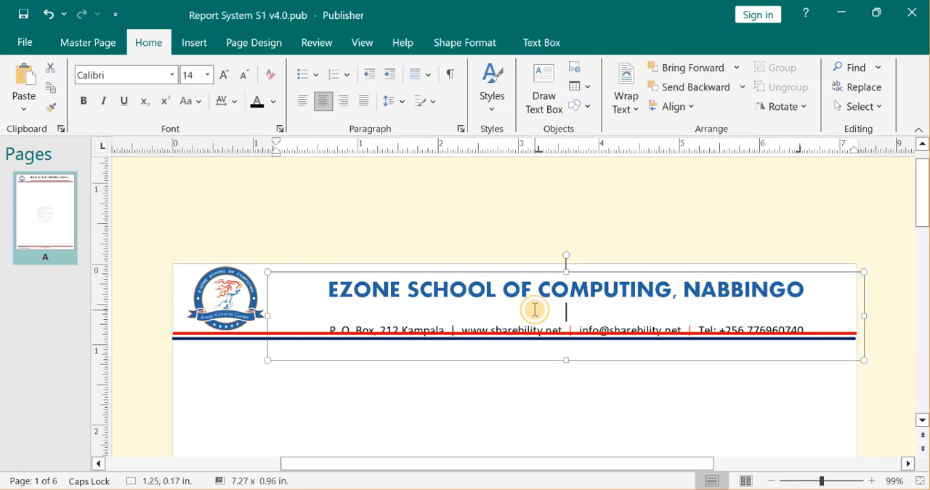
{"action": "key", "text": "Delete"}
{"action": "left_click", "coordinate": [560, 179]}
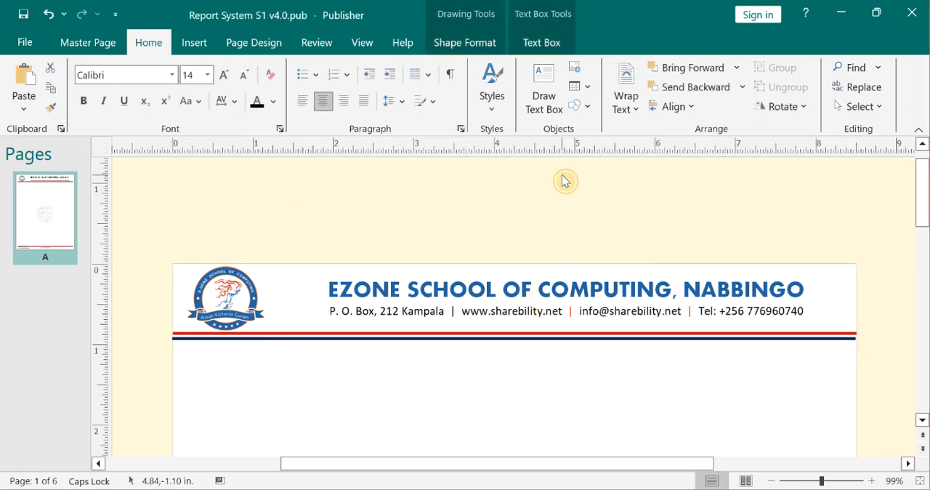
{"action": "left_click", "coordinate": [339, 311]}
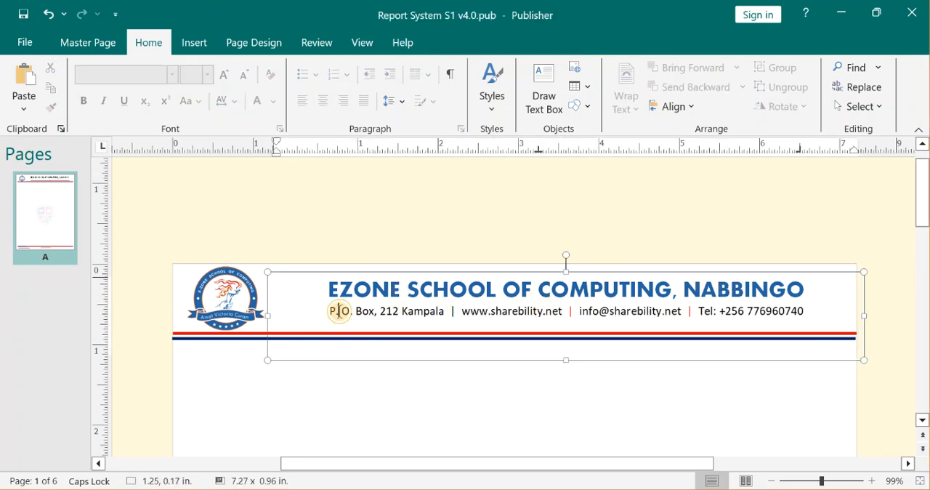
{"action": "left_click_drag", "start_coordinate": [413, 277], "coordinate": [410, 268]}
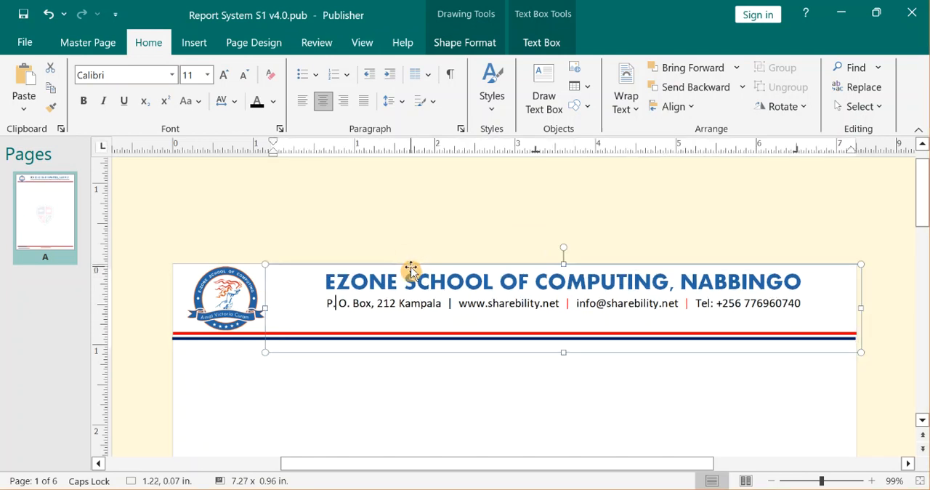
Change the outline colour of the upper red line below the school header to the standard green.
{"action": "left_click", "coordinate": [609, 176]}
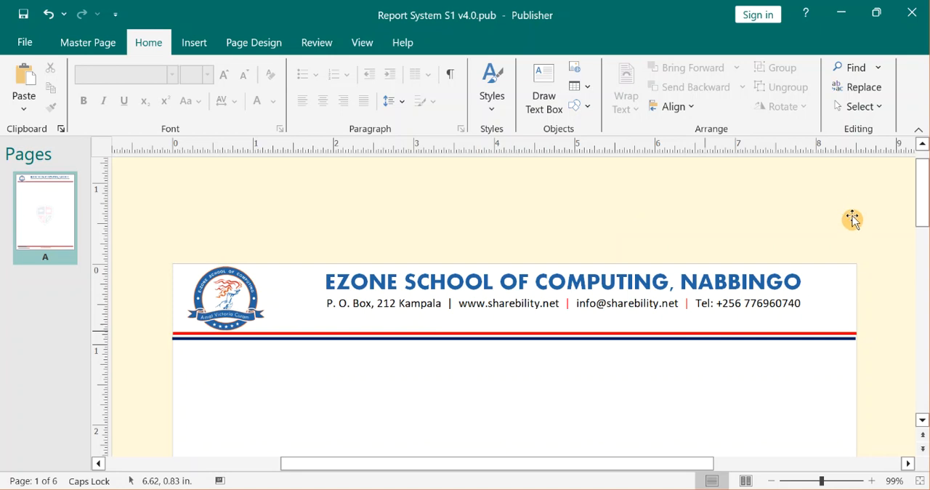
{"action": "left_click", "coordinate": [755, 335]}
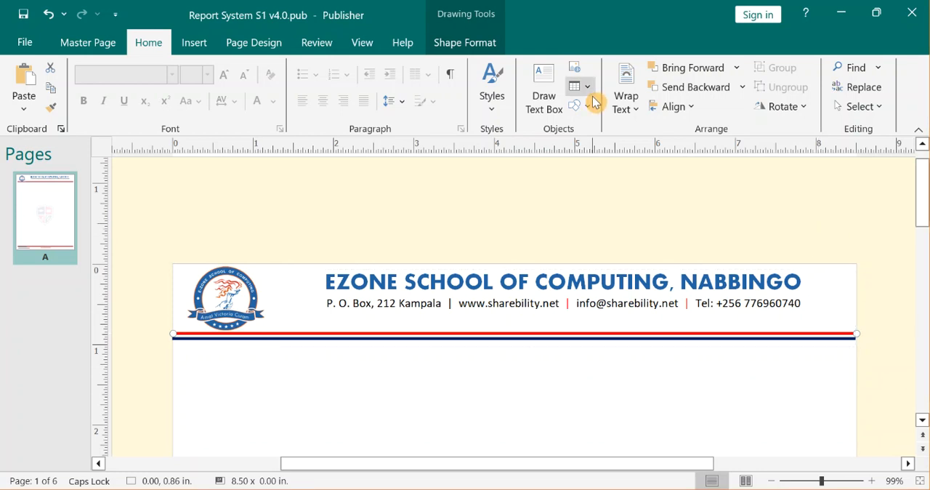
{"action": "left_click_drag", "start_coordinate": [926, 212], "coordinate": [927, 213]}
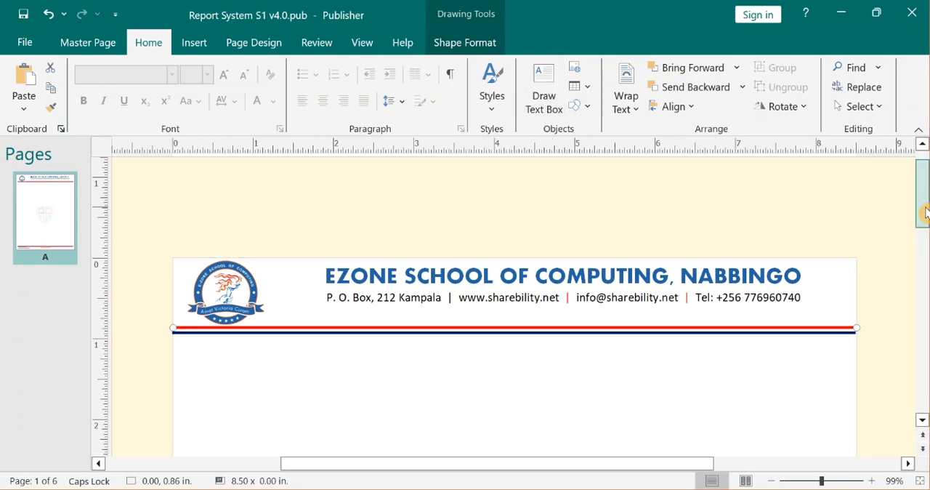
{"action": "left_click", "coordinate": [483, 46]}
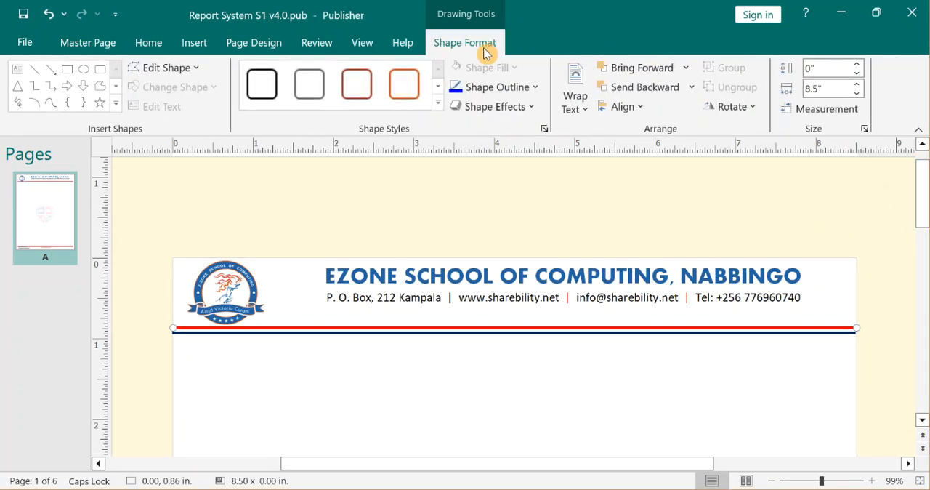
{"action": "left_click", "coordinate": [478, 91]}
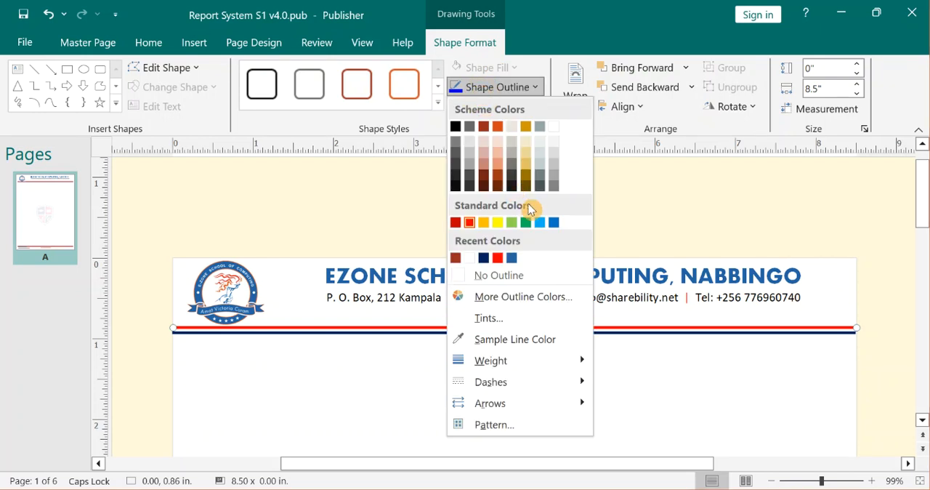
{"action": "left_click", "coordinate": [526, 222]}
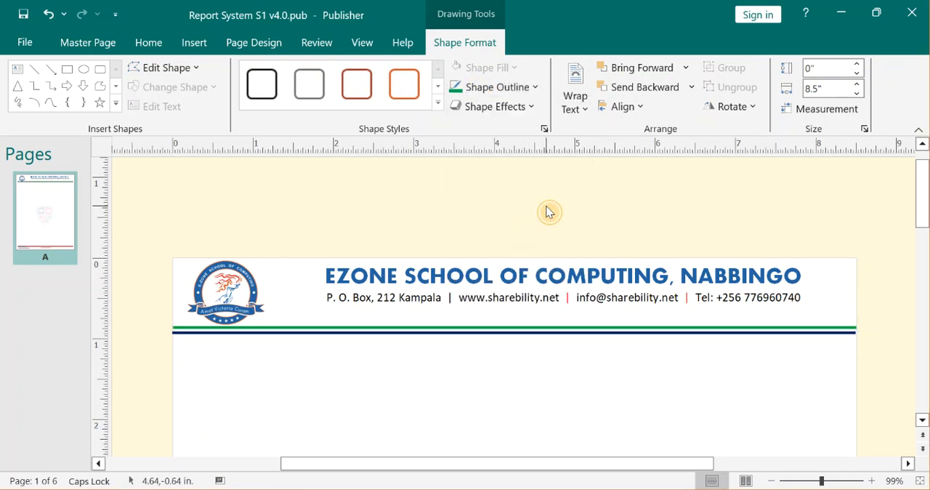
{"action": "left_click", "coordinate": [544, 210]}
Try to swap the shield watermark in the middle of the master page for another picture.
{"action": "left_click_drag", "start_coordinate": [921, 194], "coordinate": [923, 297]}
{"action": "left_click", "coordinate": [466, 217]}
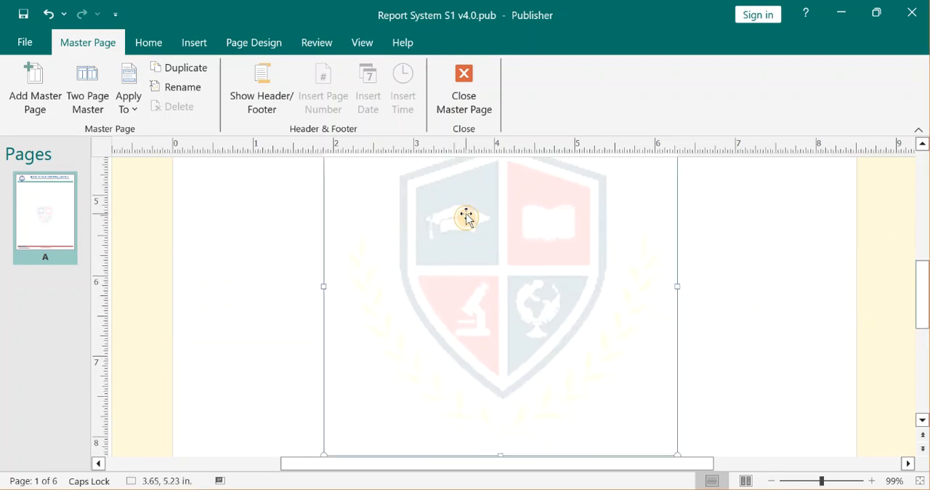
{"action": "right_click", "coordinate": [469, 218]}
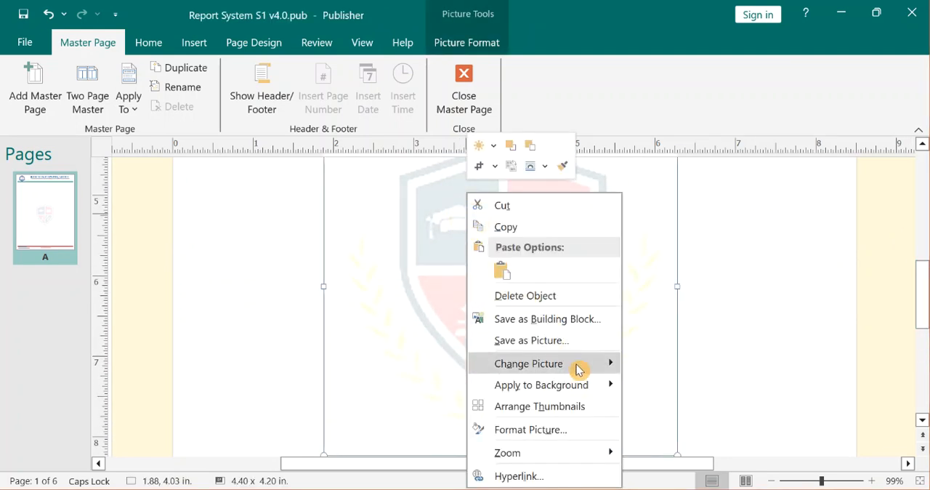
{"action": "mouse_move", "coordinate": [580, 366]}
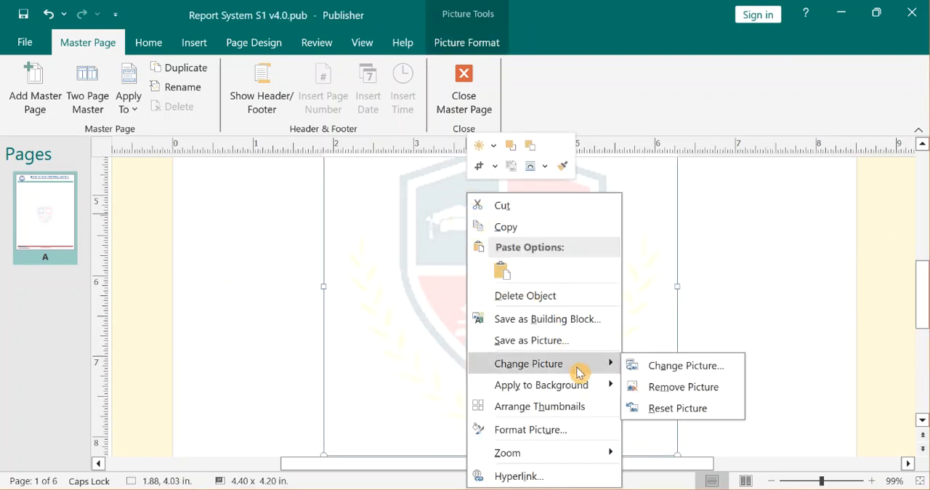
{"action": "left_click", "coordinate": [705, 368]}
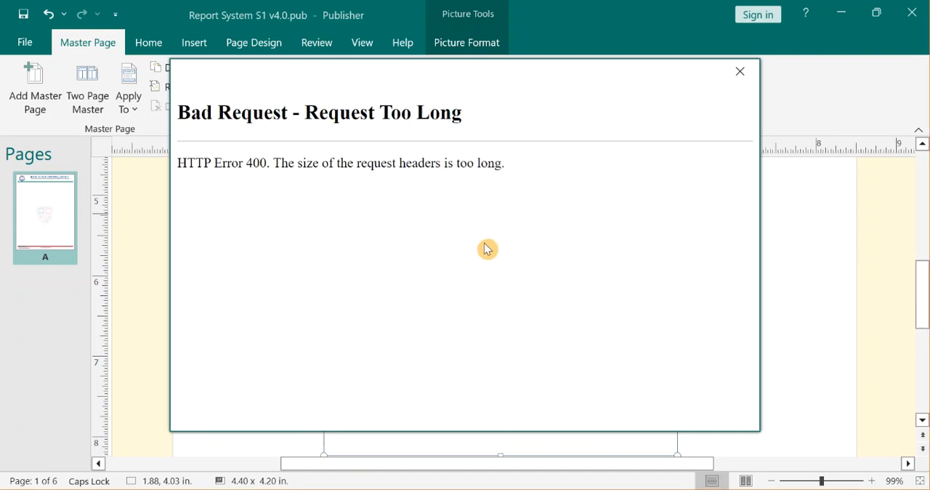
{"action": "left_click", "coordinate": [740, 71]}
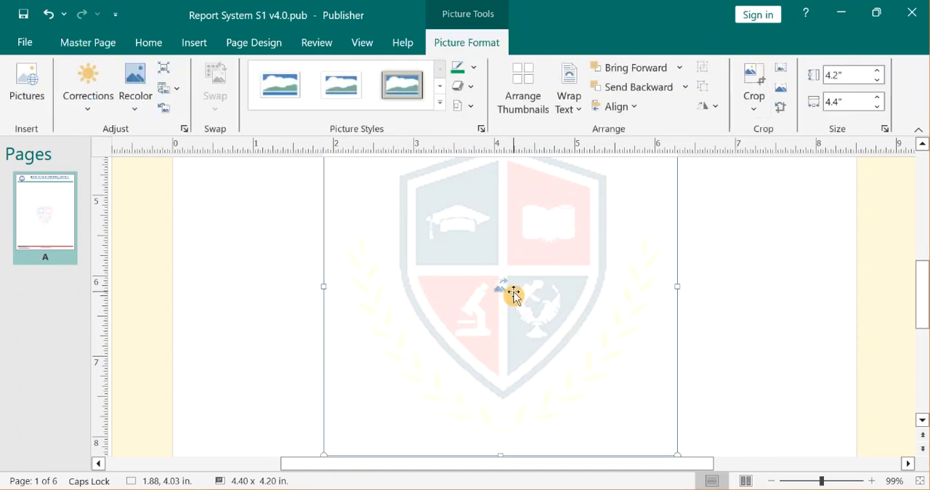
Delete the shield watermark and insert the picture E-zone-School-of-Computing-Badge.png from the Desktop.
{"action": "key", "text": "Delete"}
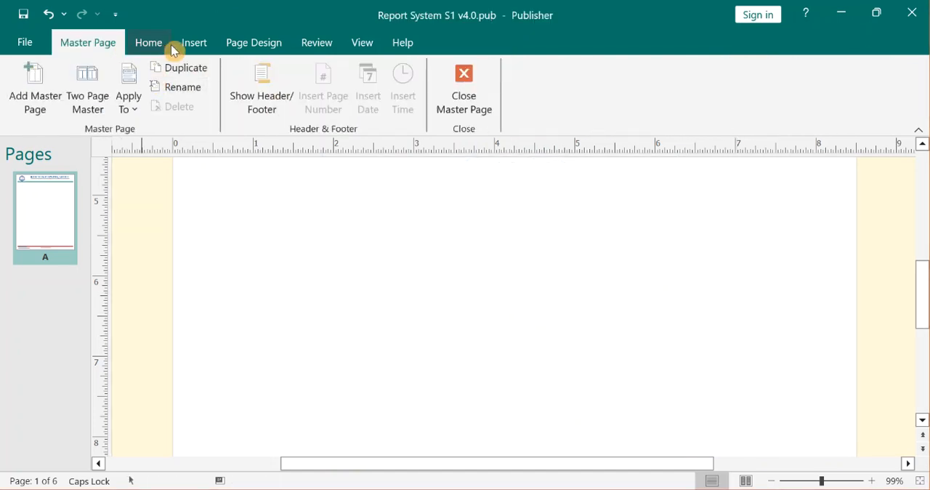
{"action": "left_click", "coordinate": [180, 44]}
{"action": "left_click", "coordinate": [161, 100]}
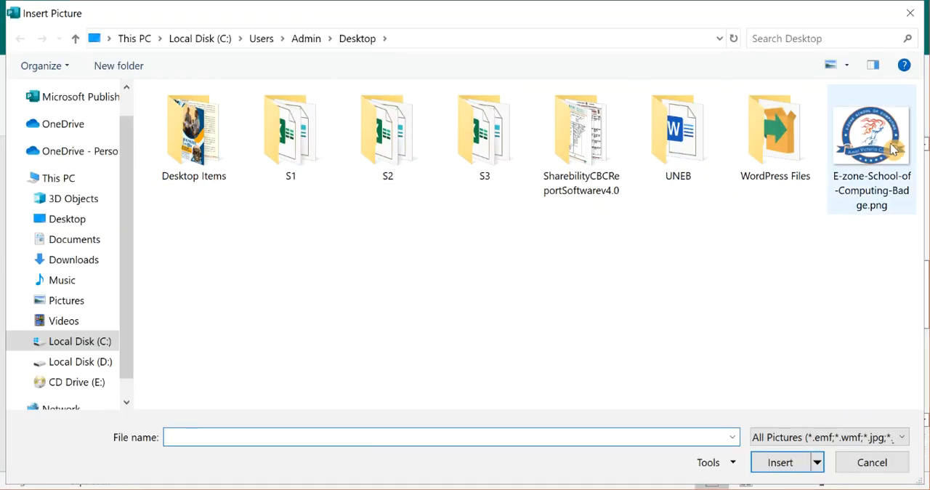
{"action": "left_click", "coordinate": [862, 162]}
{"action": "left_click", "coordinate": [781, 462]}
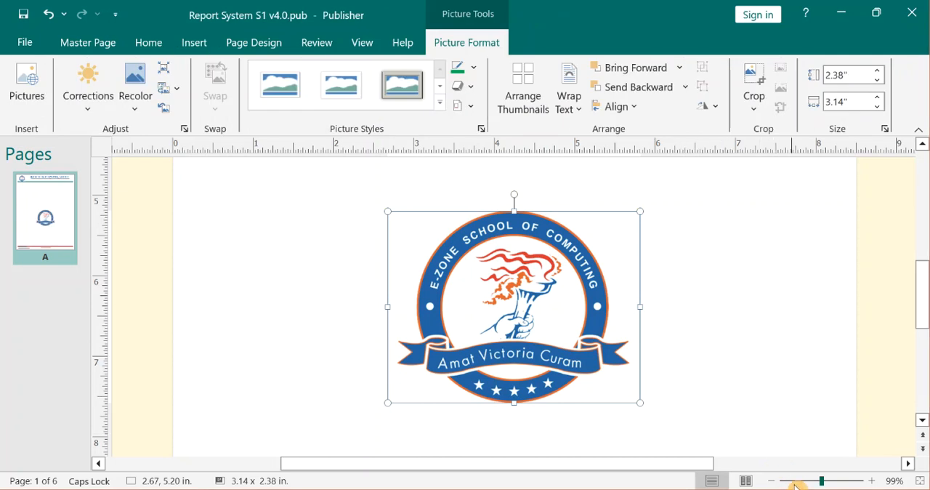
Enlarge the inserted badge to about 6.46 x 4.91 in across the middle of the master page.
{"action": "left_click", "coordinate": [804, 482]}
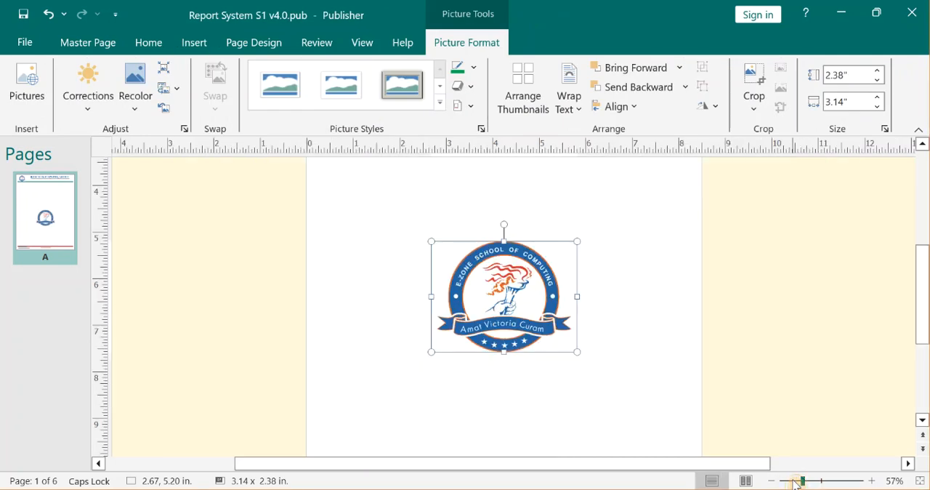
{"action": "left_click", "coordinate": [796, 482]}
{"action": "left_click_drag", "start_coordinate": [553, 259], "coordinate": [610, 215]}
{"action": "left_click_drag", "start_coordinate": [450, 216], "coordinate": [411, 181]}
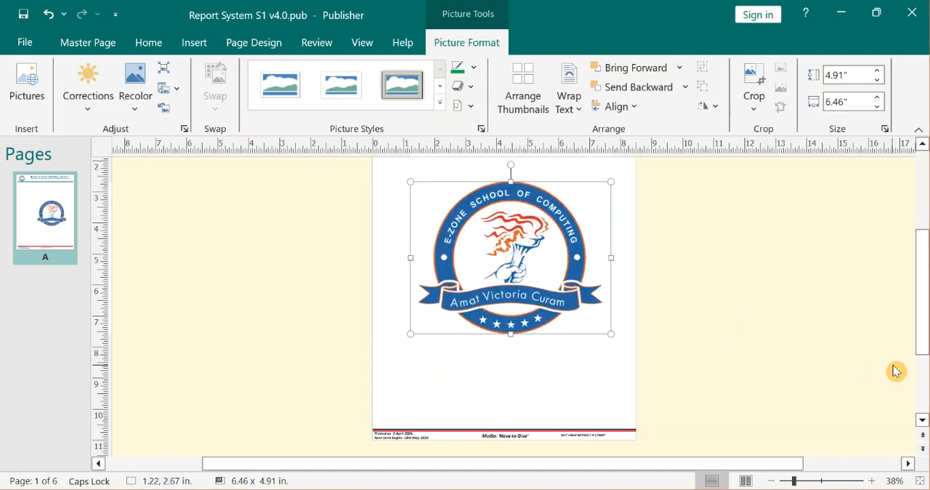
{"action": "left_click", "coordinate": [928, 275]}
{"action": "mouse_move", "coordinate": [929, 266]}
{"action": "left_mouse_down"}
{"action": "mouse_move", "coordinate": [925, 170]}
{"action": "mouse_move", "coordinate": [925, 272]}
{"action": "left_mouse_up"}
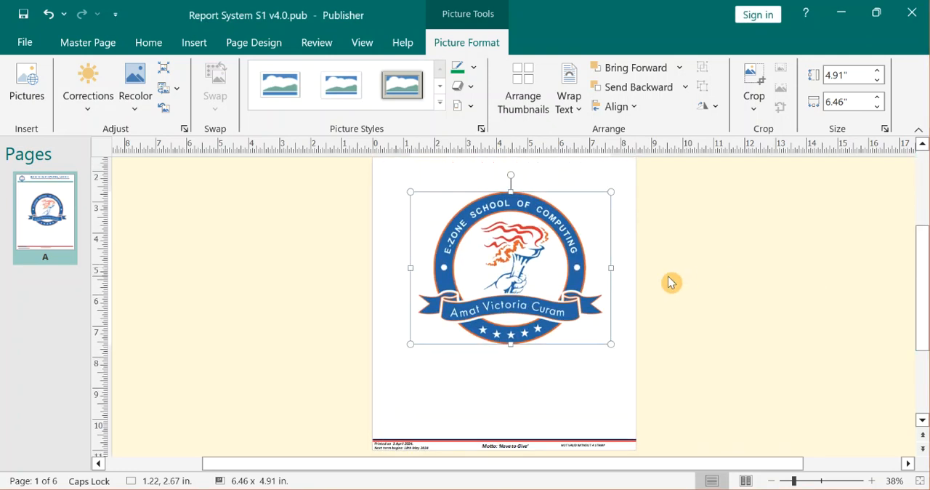
Close the master page and examine how the badge sits behind the report table on page 1.
{"action": "left_click", "coordinate": [48, 42]}
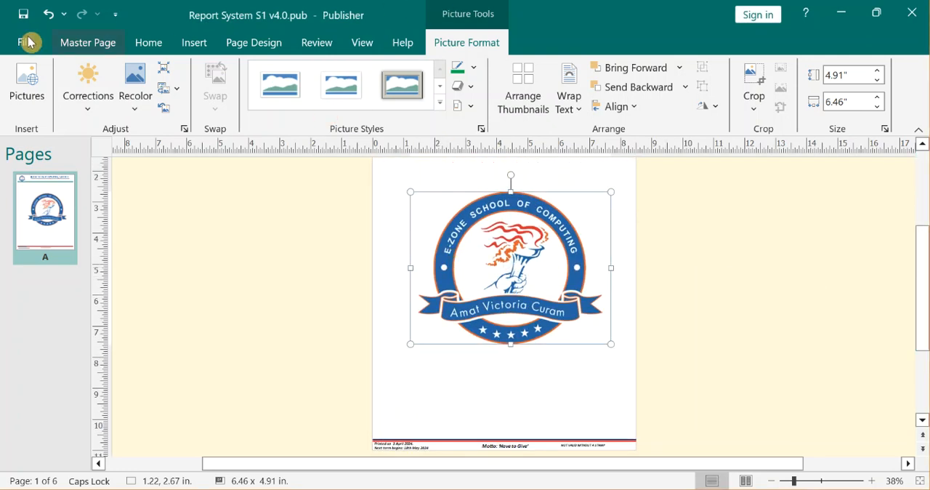
{"action": "left_click", "coordinate": [360, 46]}
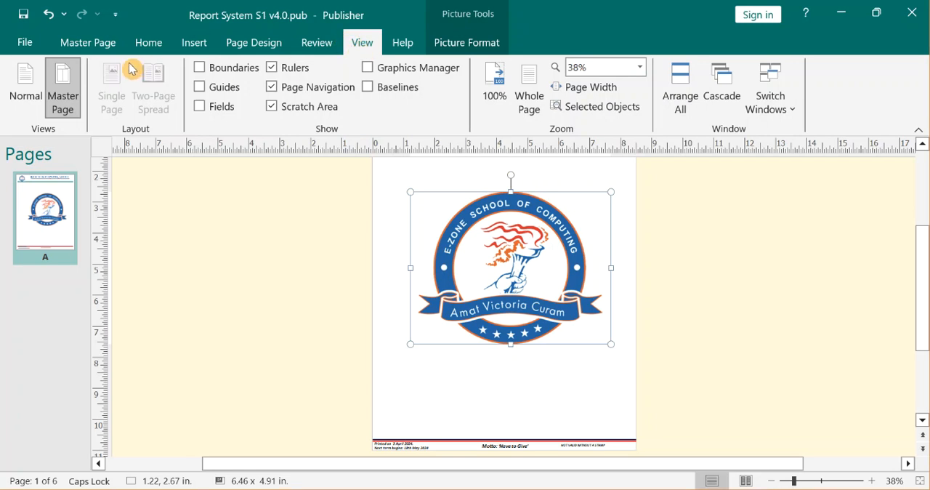
{"action": "left_click", "coordinate": [95, 47]}
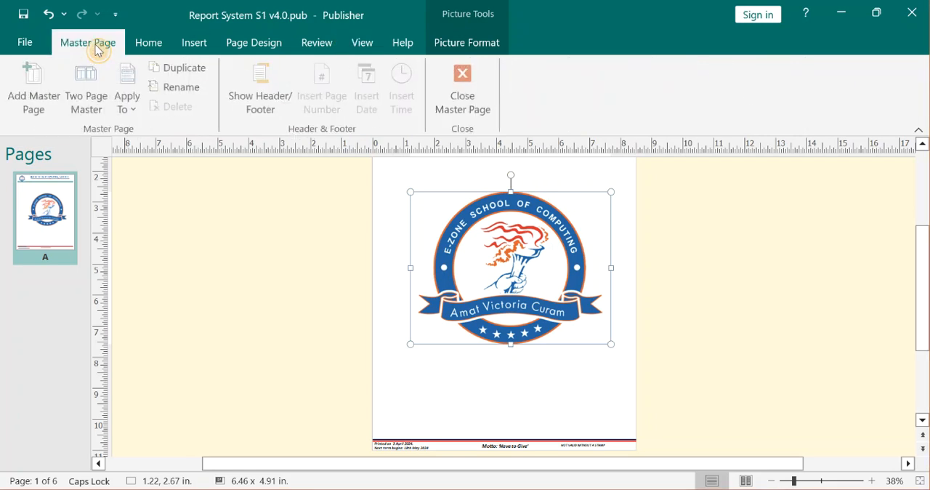
{"action": "left_click", "coordinate": [465, 93]}
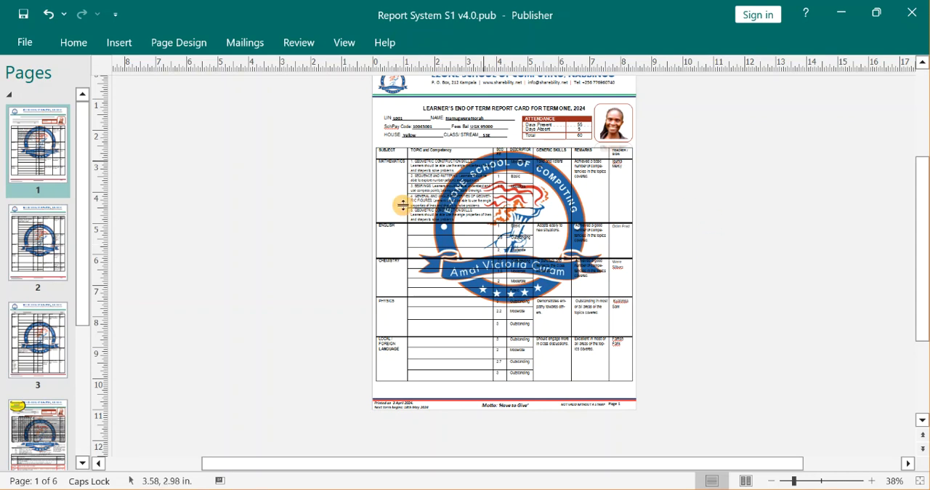
{"action": "left_click", "coordinate": [810, 481]}
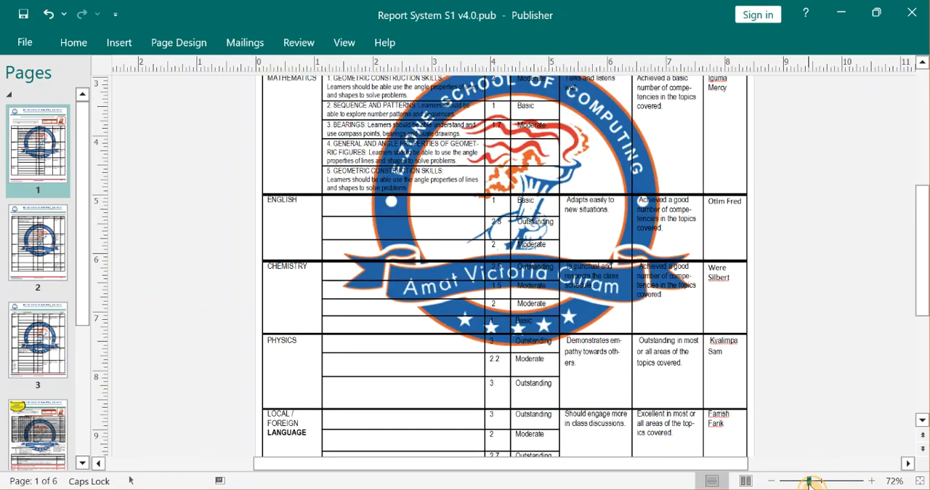
Set the large badge's picture transparency to 90 % on the master page and return to the report pages.
{"action": "left_click_drag", "start_coordinate": [351, 59], "coordinate": [351, 50]}
{"action": "left_click", "coordinate": [351, 47]}
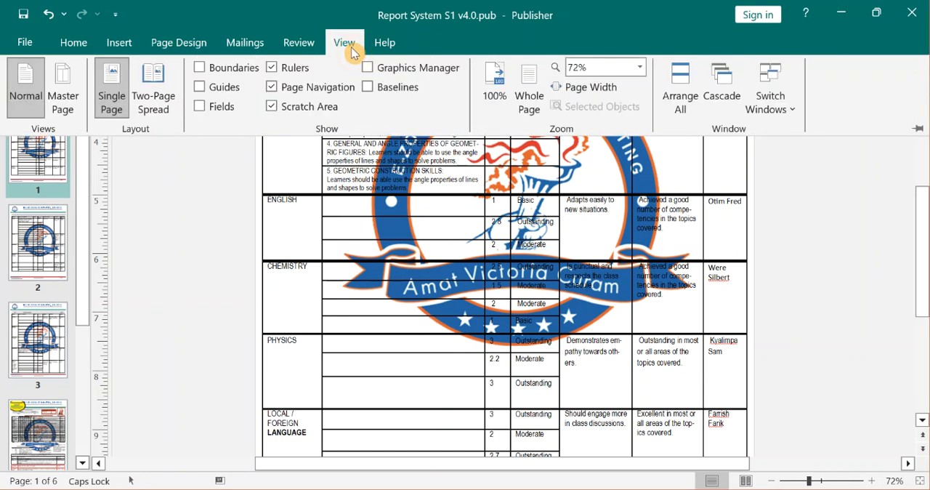
{"action": "left_click", "coordinate": [63, 86]}
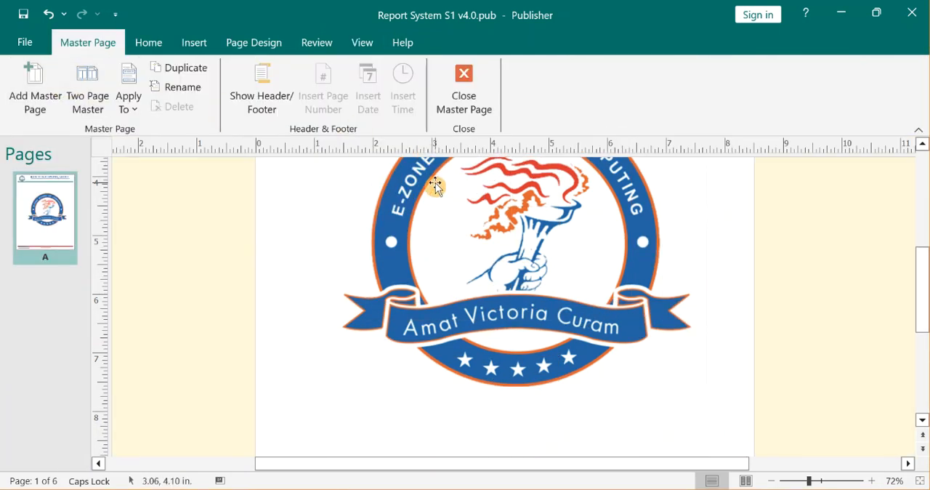
{"action": "left_click", "coordinate": [435, 184]}
{"action": "right_click", "coordinate": [435, 184]}
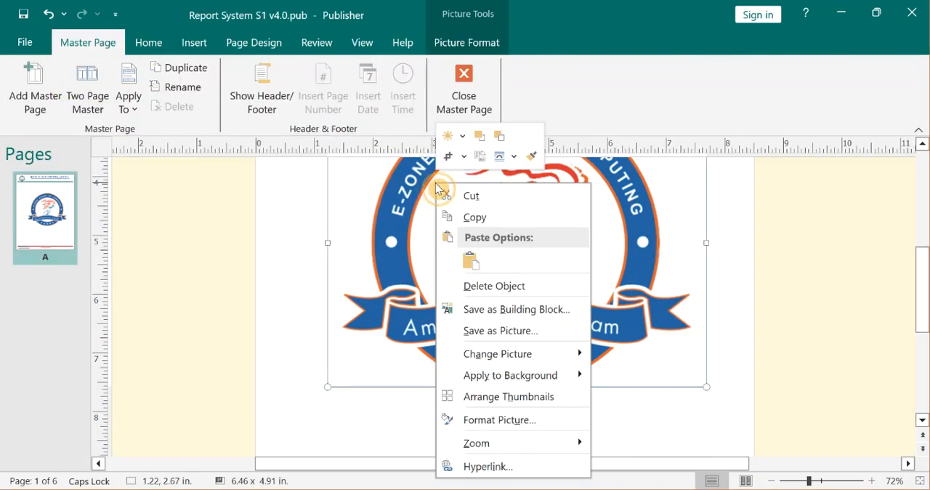
{"action": "left_click", "coordinate": [497, 420]}
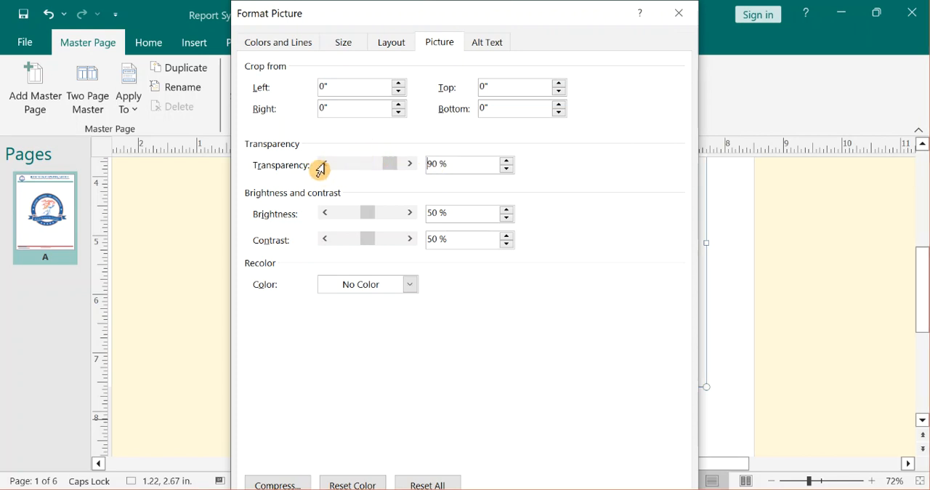
{"action": "left_click_drag", "start_coordinate": [386, 212], "coordinate": [448, 258]}
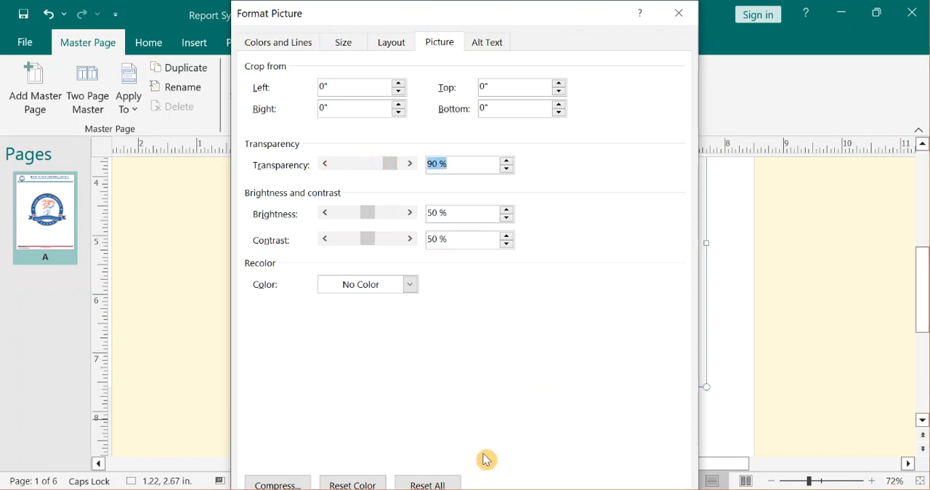
{"action": "key", "text": "Return"}
{"action": "left_click", "coordinate": [847, 332]}
{"action": "left_click", "coordinate": [464, 84]}
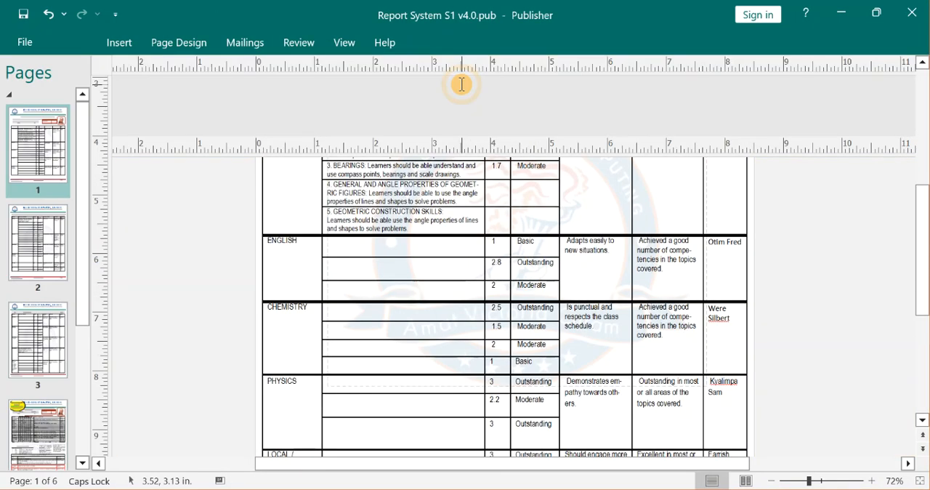
Try a black and grey table format on the ATTENDANCE table and undo it.
{"action": "left_click_drag", "start_coordinate": [927, 258], "coordinate": [923, 195]}
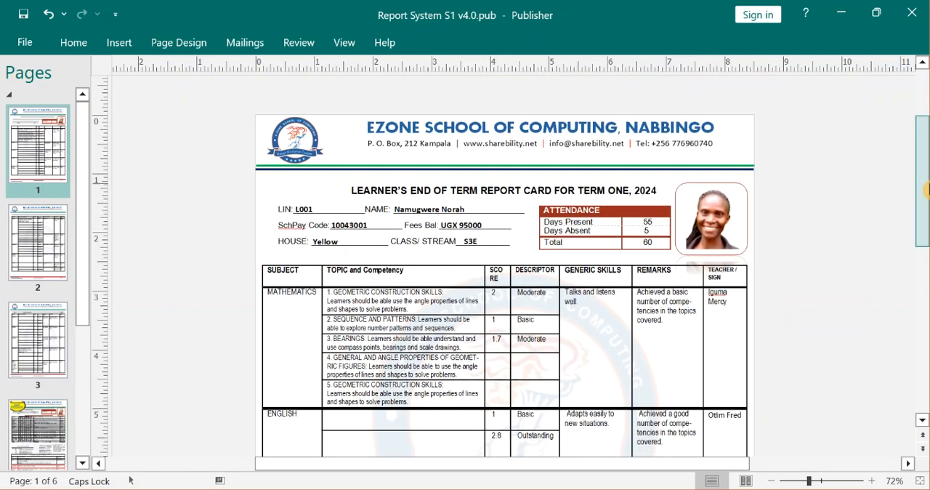
{"action": "left_click", "coordinate": [617, 211]}
{"action": "left_click", "coordinate": [508, 42]}
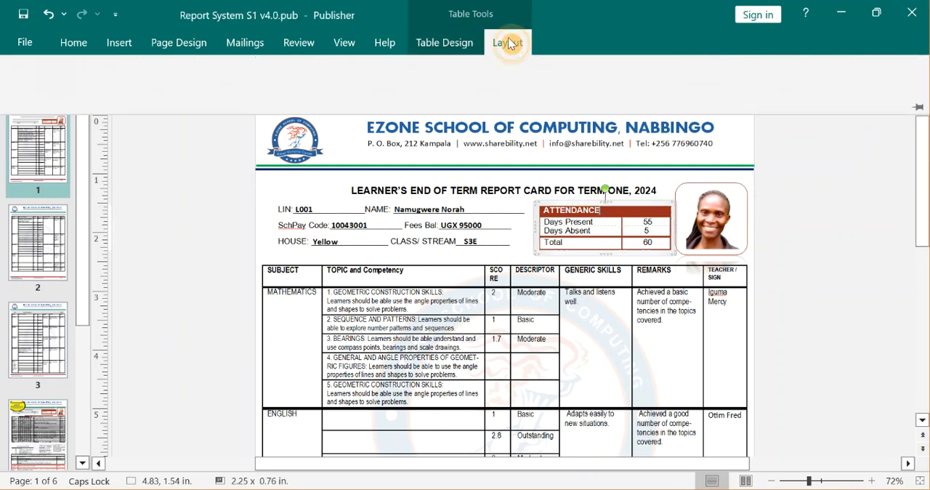
{"action": "left_click", "coordinate": [476, 46]}
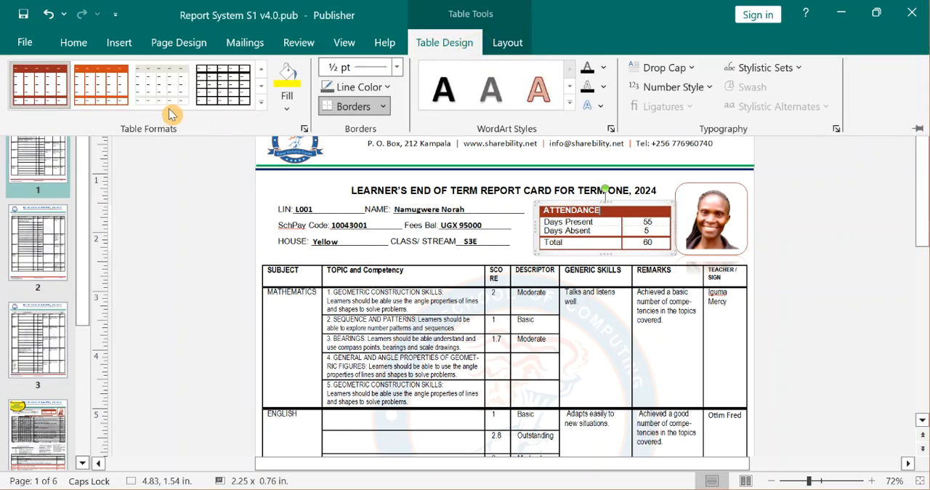
{"action": "left_click", "coordinate": [261, 103]}
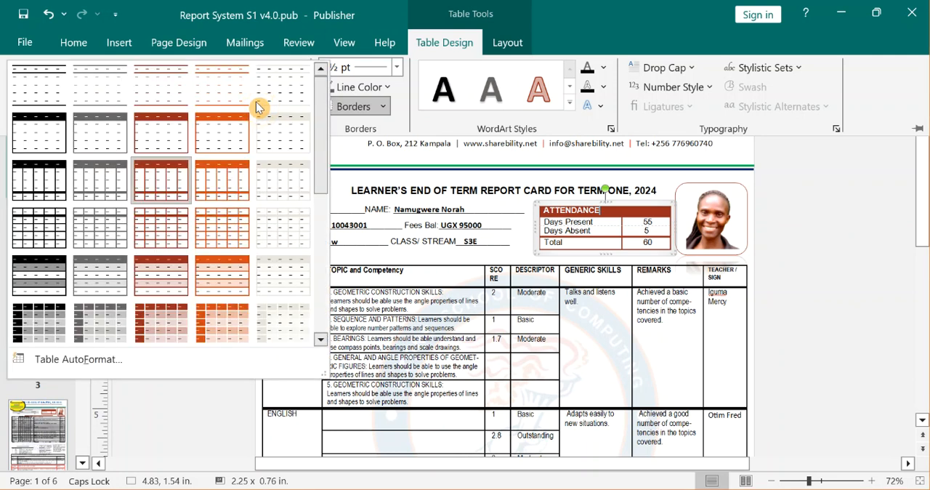
{"action": "left_click", "coordinate": [39, 309]}
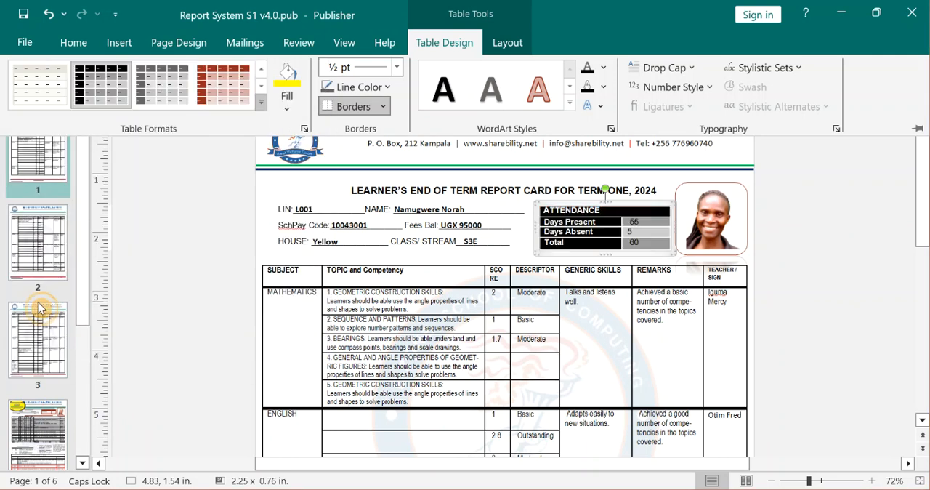
{"action": "left_click", "coordinate": [159, 291]}
{"action": "left_click", "coordinate": [157, 289]}
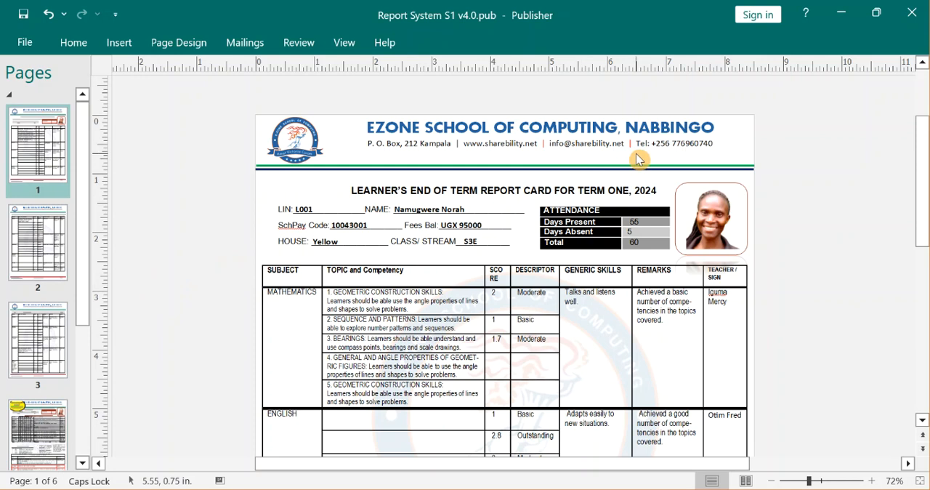
{"action": "key", "text": "ctrl+z"}
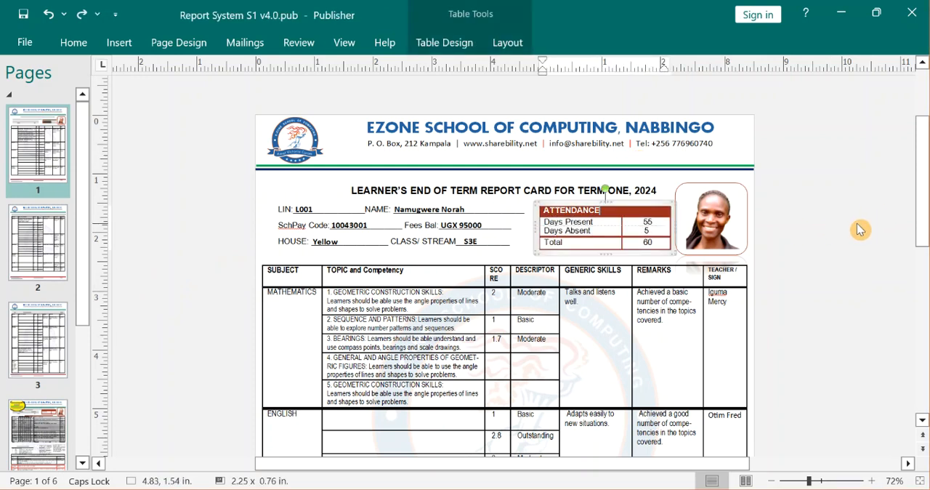
Try replacing the HOUSE label in the learner details on page 1 with RELION and undo the change.
{"action": "left_click_drag", "start_coordinate": [925, 228], "coordinate": [925, 267]}
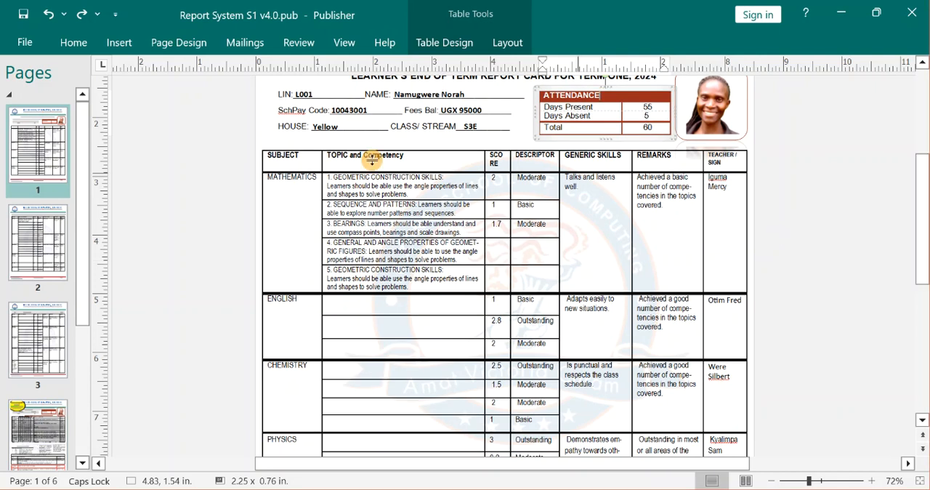
{"action": "double_click", "coordinate": [291, 130]}
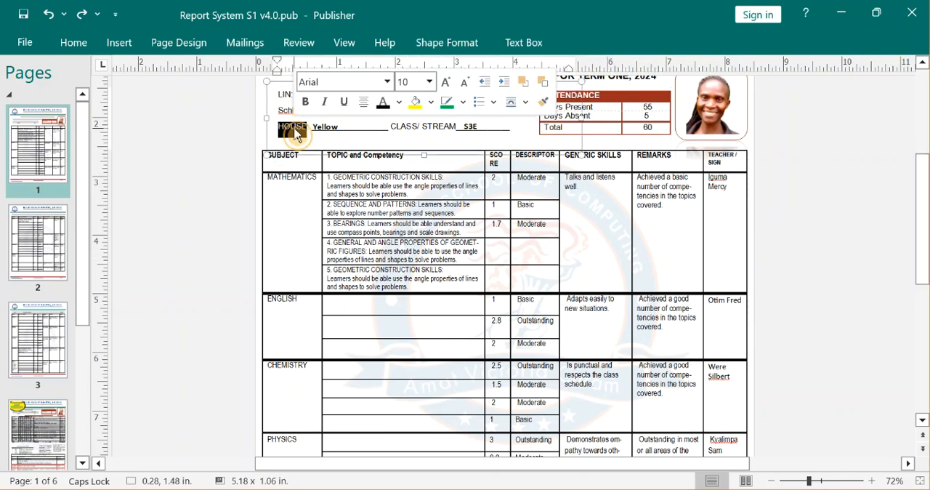
{"action": "type", "text": "RELION"}
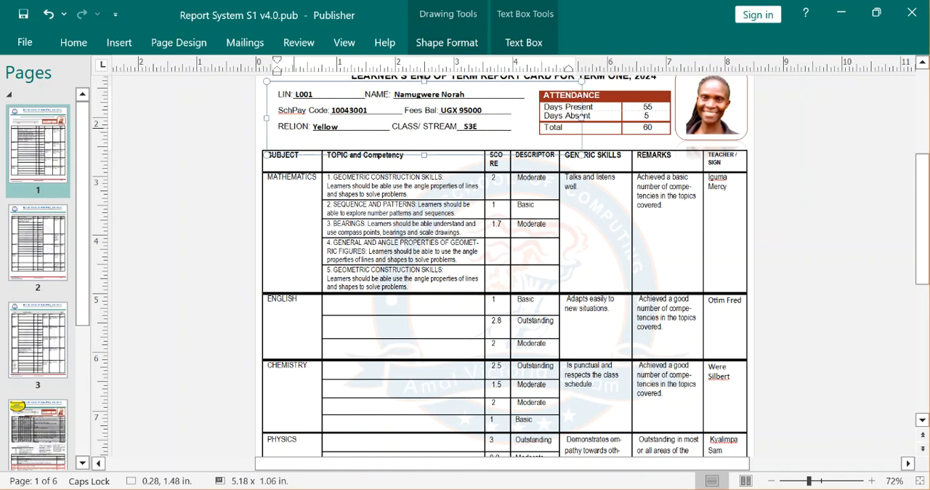
{"action": "key", "text": "ctrl+z"}
{"action": "left_click", "coordinate": [158, 218]}
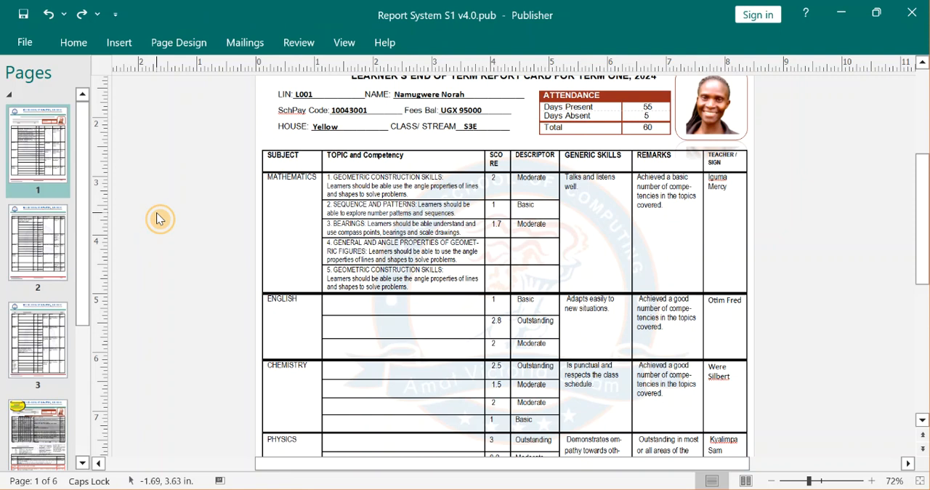
{"action": "triple_click", "coordinate": [276, 128]}
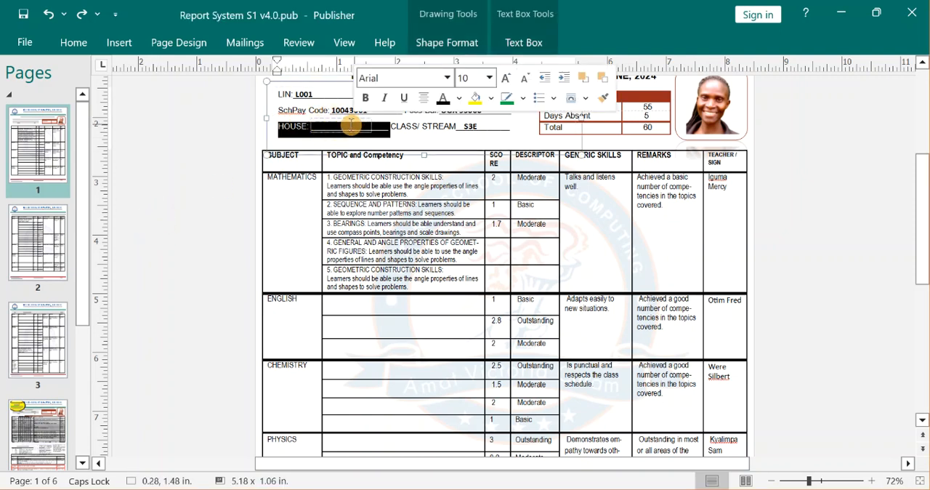
{"action": "left_click", "coordinate": [157, 153]}
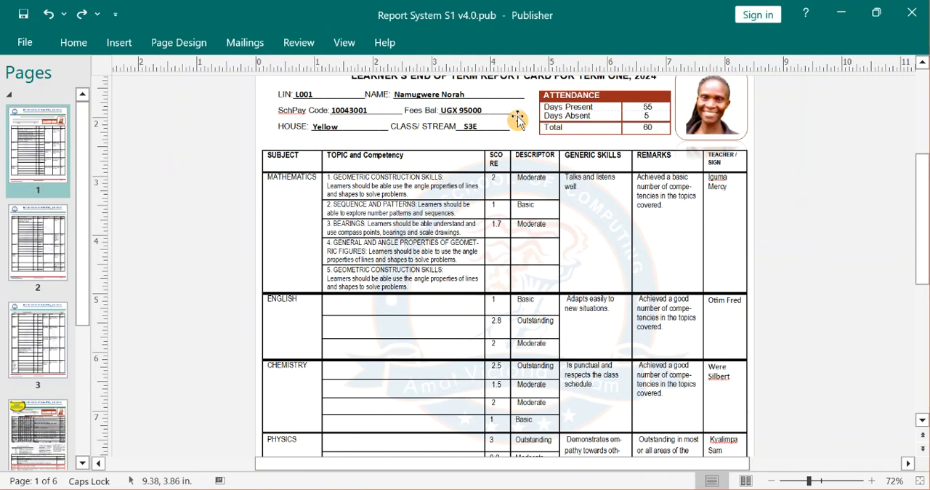
{"action": "left_click", "coordinate": [333, 107]}
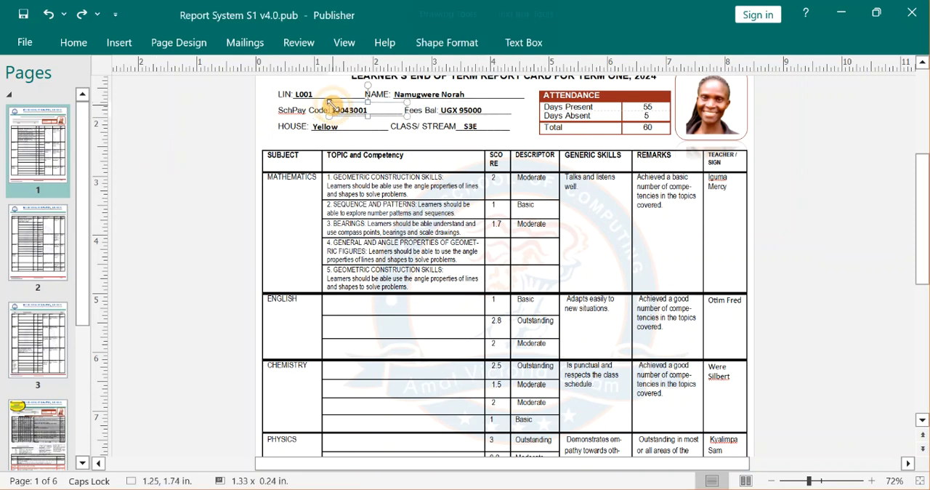
{"action": "left_click", "coordinate": [860, 369]}
Examine the end of page 1 and the BIOLOGY topic, competency and score cells on page 2.
{"action": "left_click_drag", "start_coordinate": [927, 261], "coordinate": [921, 422]}
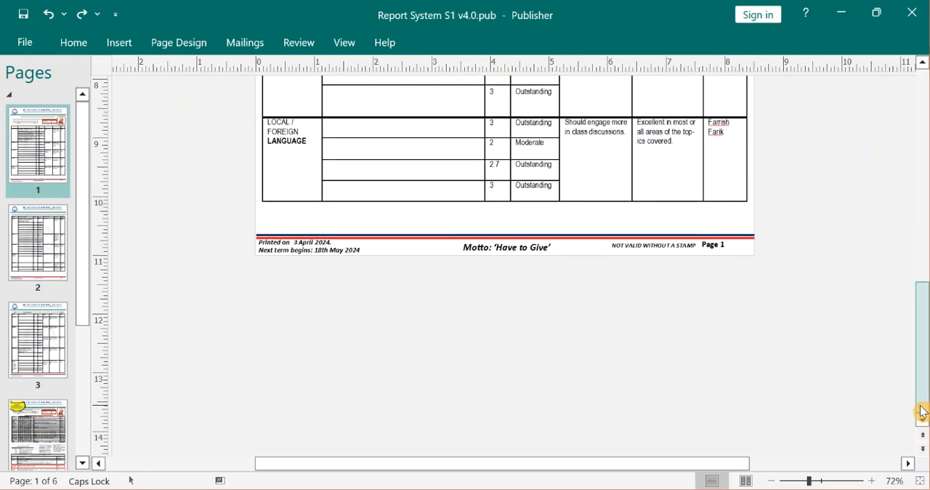
{"action": "left_click", "coordinate": [48, 265]}
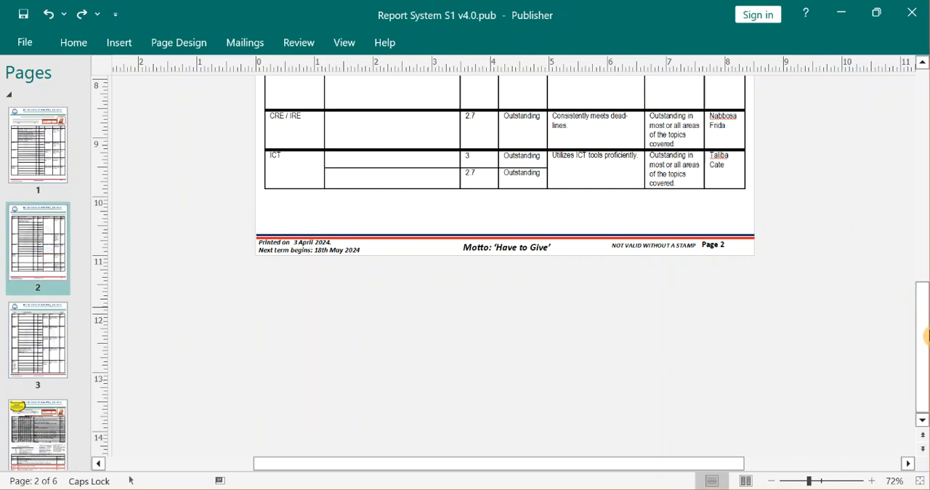
{"action": "left_click_drag", "start_coordinate": [925, 338], "coordinate": [927, 192]}
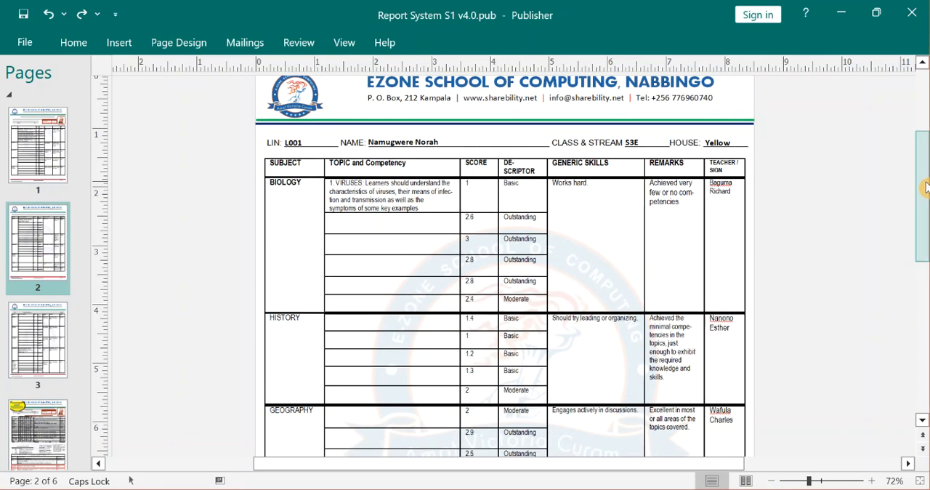
{"action": "left_click", "coordinate": [425, 194]}
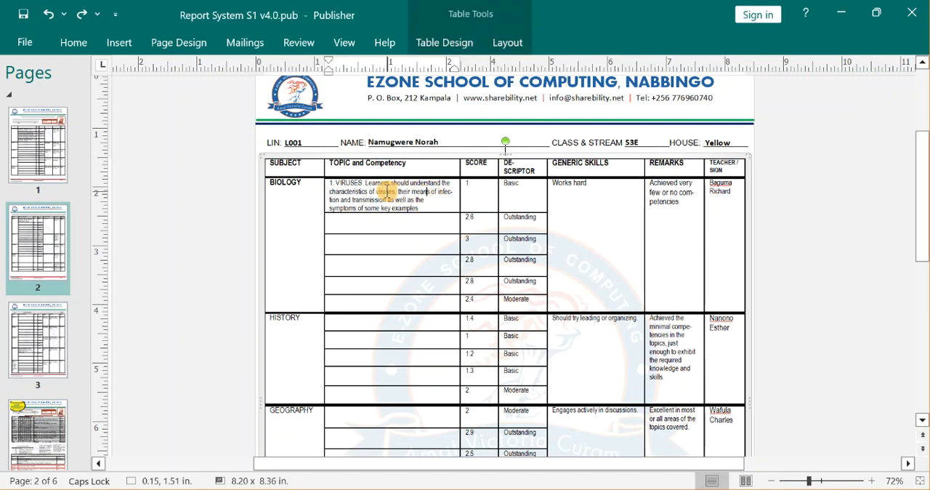
{"action": "left_click_drag", "start_coordinate": [809, 484], "coordinate": [820, 483]}
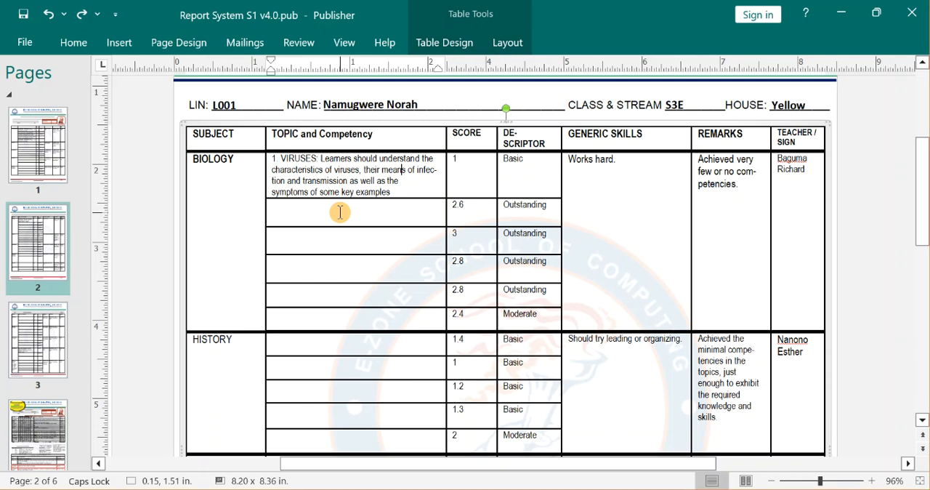
{"action": "left_click", "coordinate": [459, 162]}
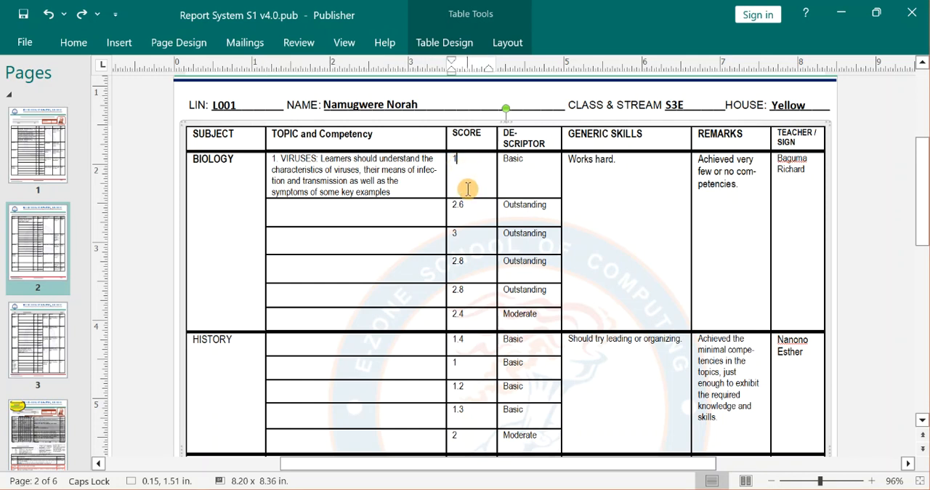
{"action": "left_click", "coordinate": [357, 211]}
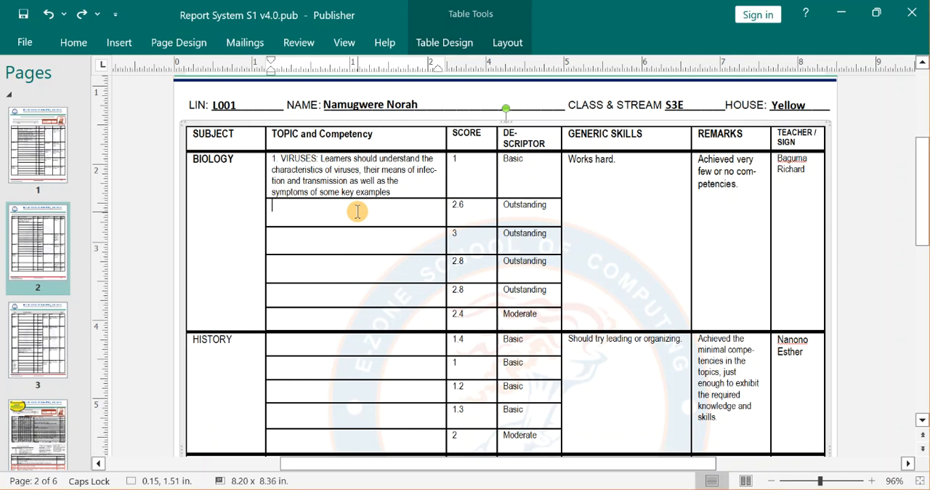
{"action": "left_click", "coordinate": [295, 158]}
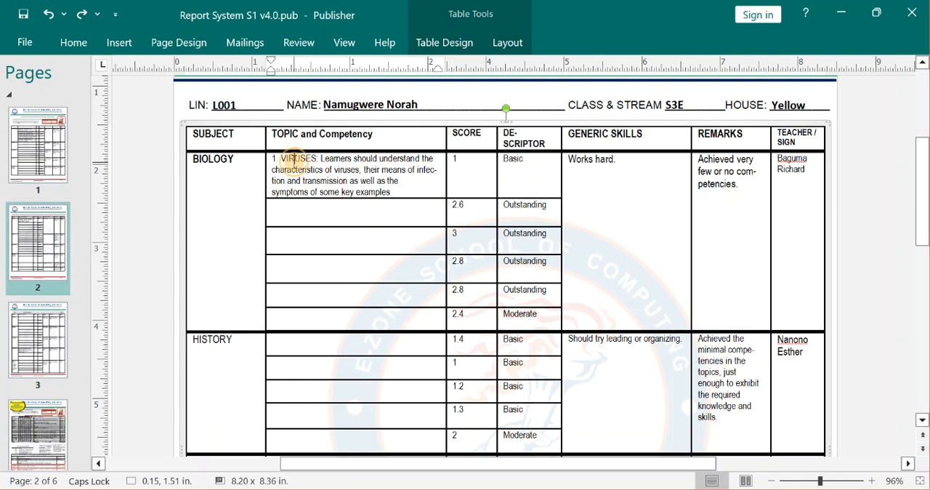
Compare the MATHEMATICS topic and competency wording on page 1 with the BIOLOGY topic cells on page 2.
{"action": "left_click", "coordinate": [64, 145]}
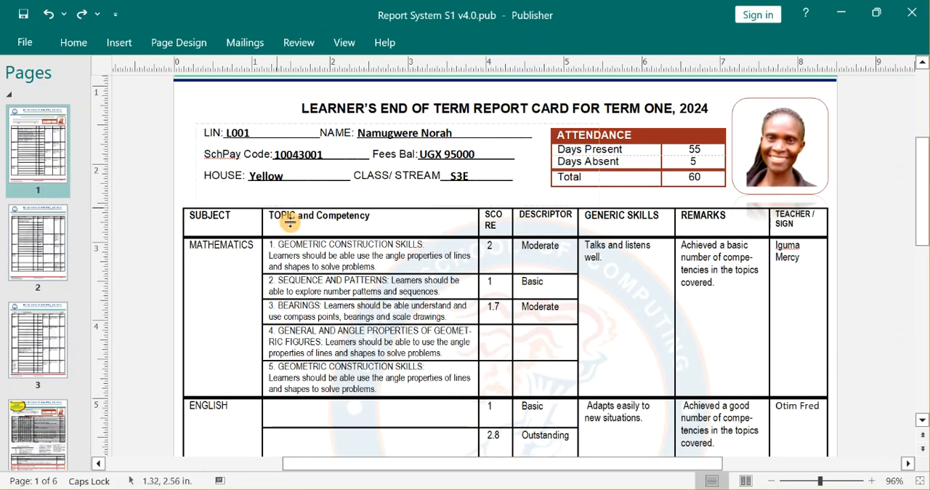
{"action": "left_click", "coordinate": [290, 247]}
{"action": "left_click_drag", "start_coordinate": [279, 245], "coordinate": [410, 251]}
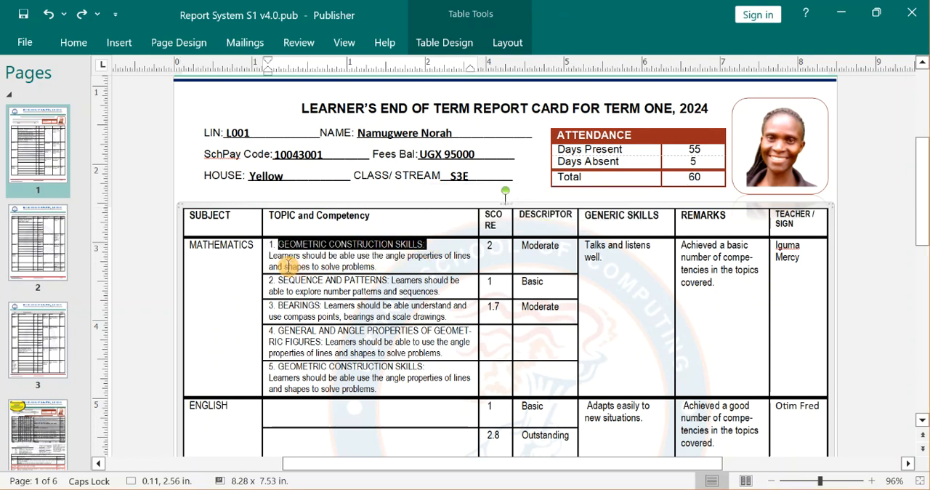
{"action": "left_click", "coordinate": [284, 263]}
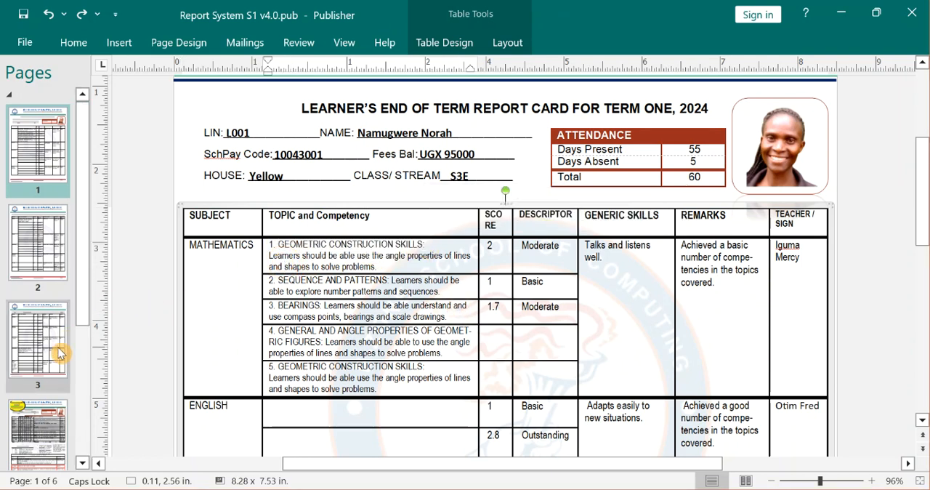
{"action": "left_click", "coordinate": [29, 240]}
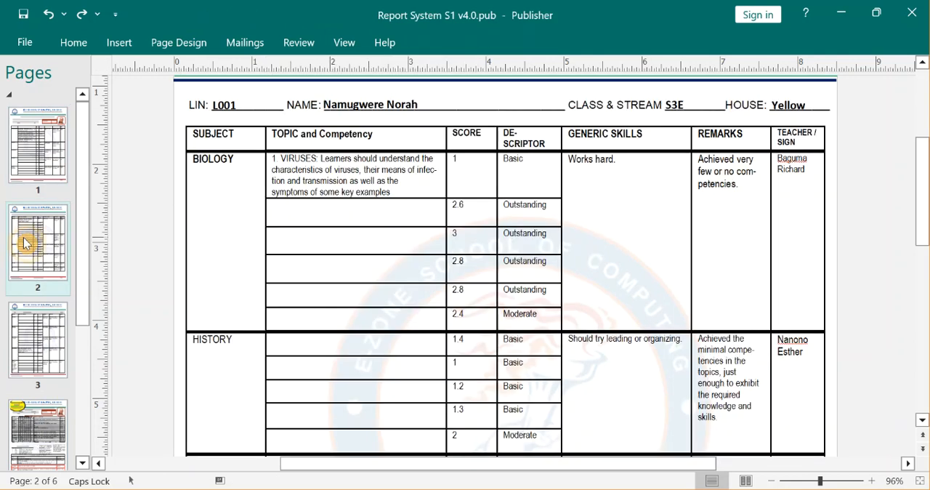
{"action": "left_click", "coordinate": [318, 213]}
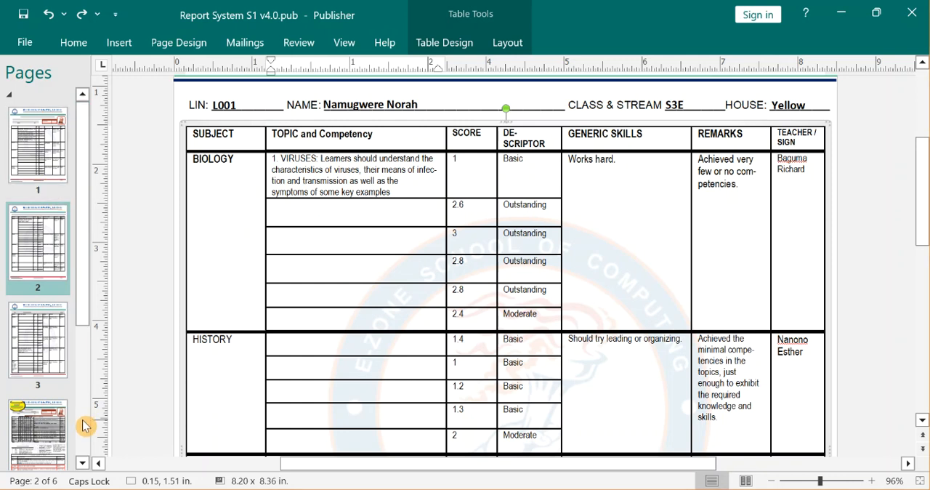
Examine the AGRICULTURE row on page 3: its topic title, competency text, score, remarks and teacher cell.
{"action": "left_click", "coordinate": [26, 334]}
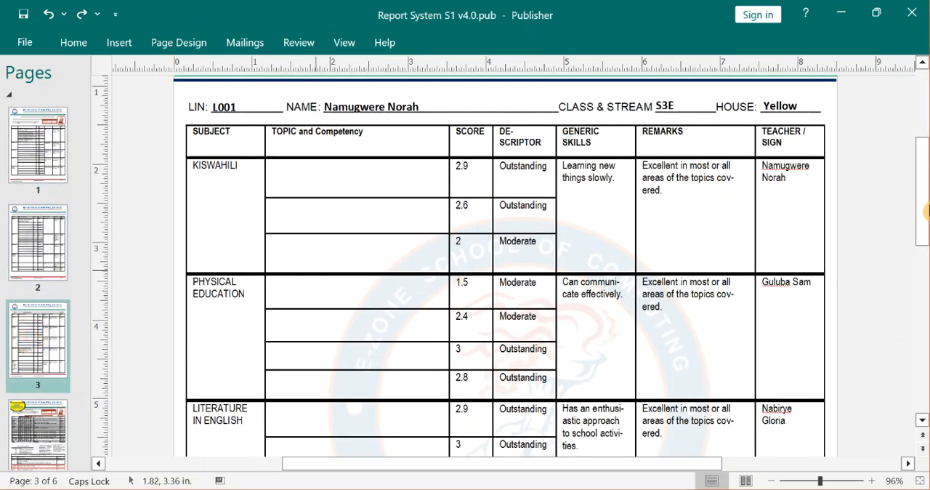
{"action": "left_click_drag", "start_coordinate": [920, 201], "coordinate": [926, 307]}
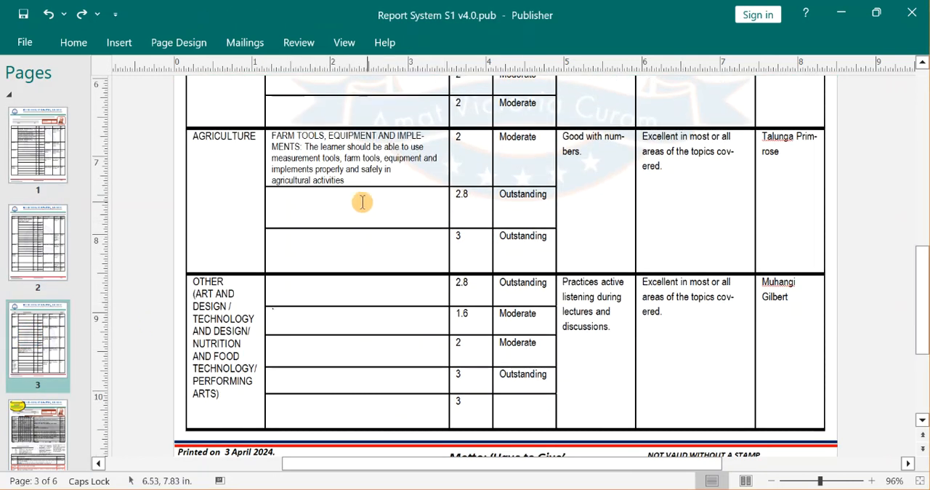
{"action": "left_click_drag", "start_coordinate": [304, 146], "coordinate": [280, 136]}
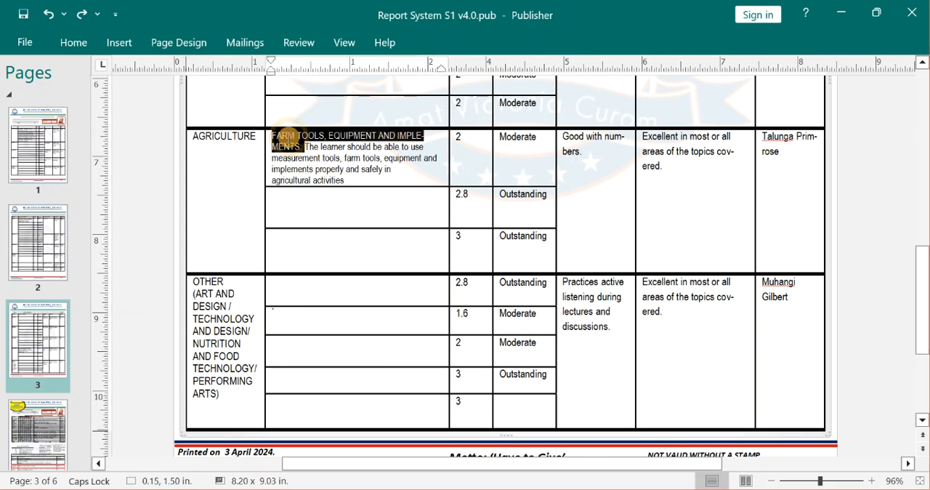
{"action": "left_click", "coordinate": [332, 147]}
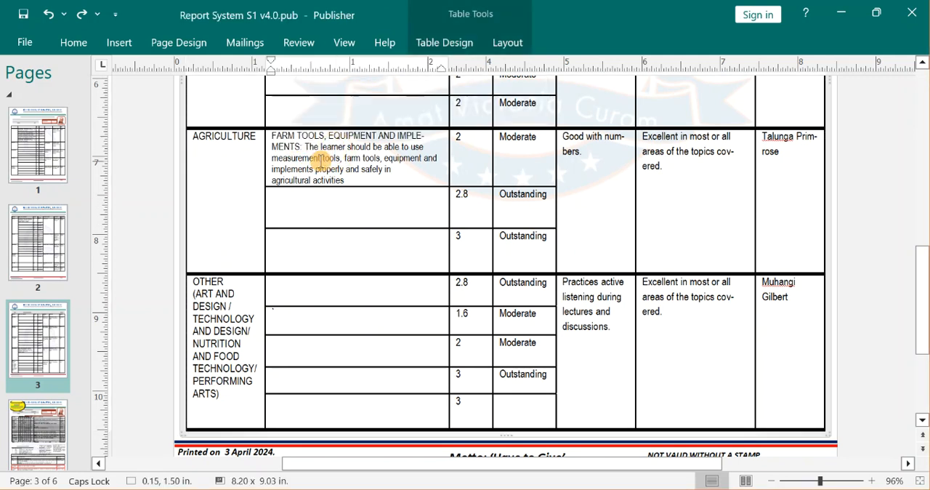
{"action": "left_click", "coordinate": [485, 163]}
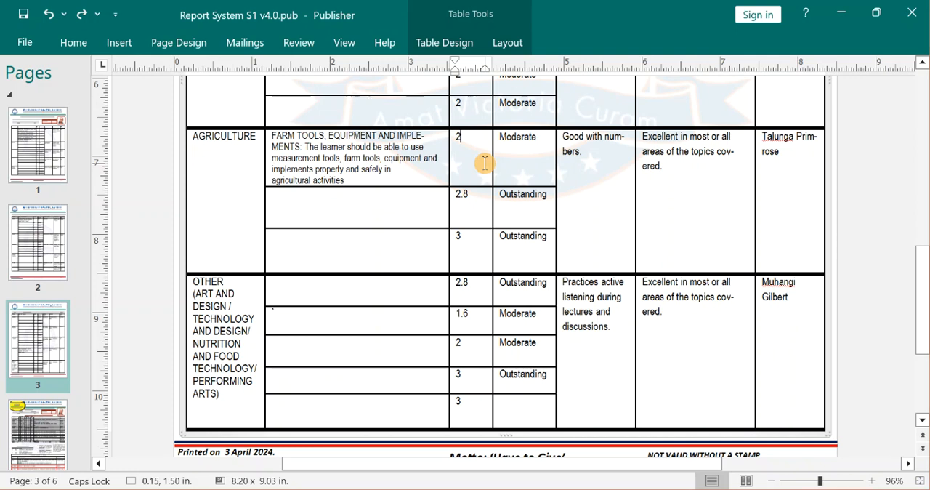
{"action": "left_click", "coordinate": [314, 182]}
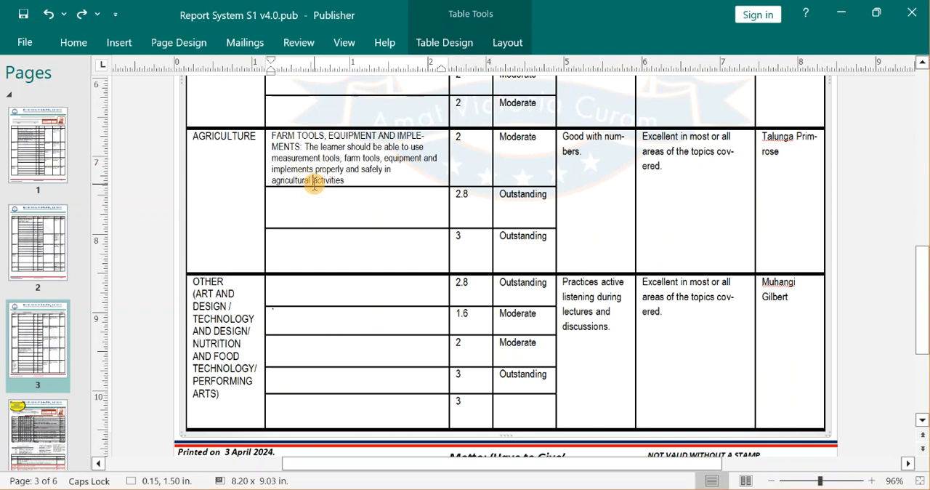
{"action": "triple_click", "coordinate": [651, 164]}
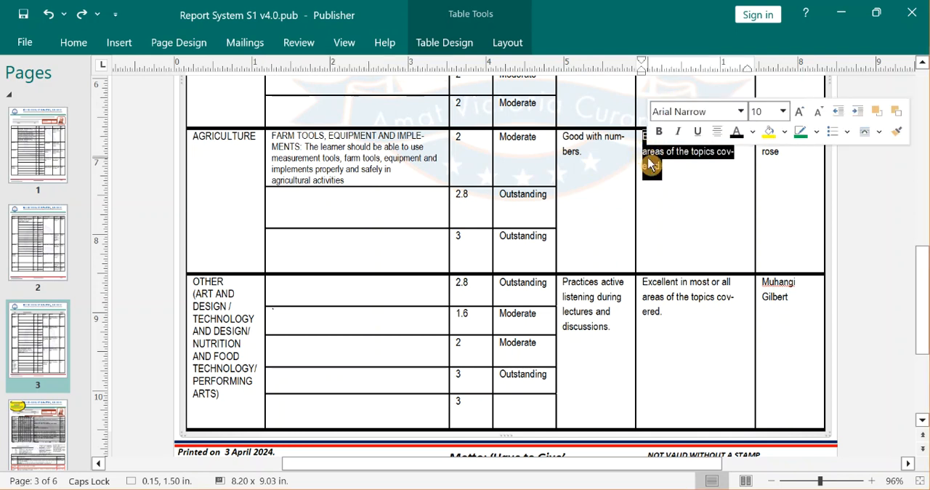
{"action": "left_click", "coordinate": [765, 182]}
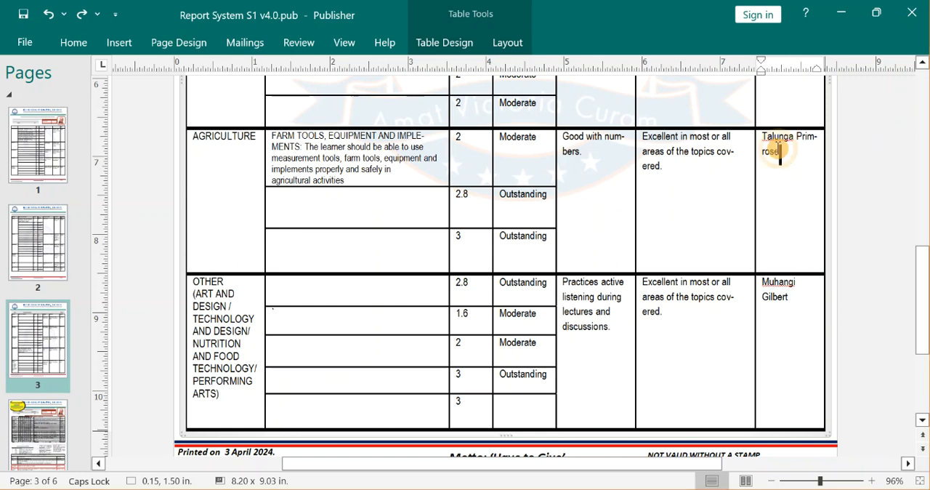
Replace the teacher's name in the AGRICULTURE row on page 3 with another teacher's surname.
{"action": "triple_click", "coordinate": [780, 150]}
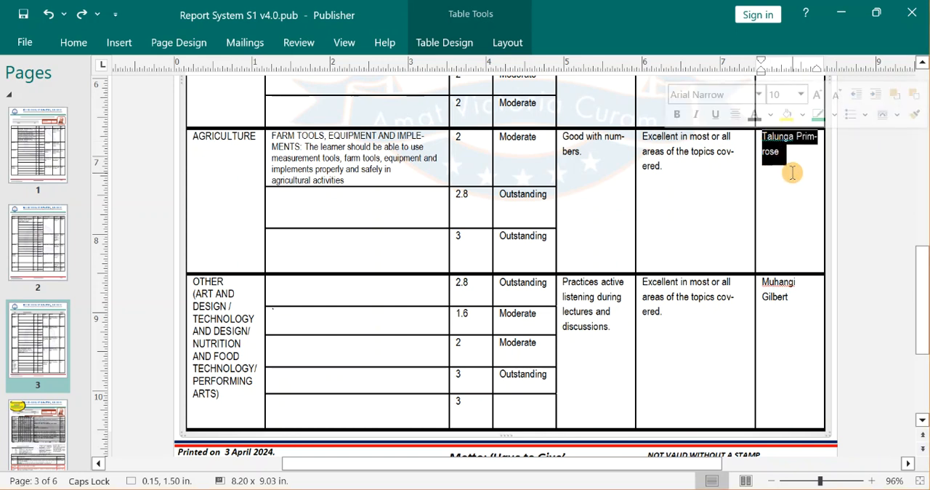
{"action": "type", "text": "tE"}
{"action": "key", "text": "BackSpace"}
{"action": "key", "text": "BackSpace"}
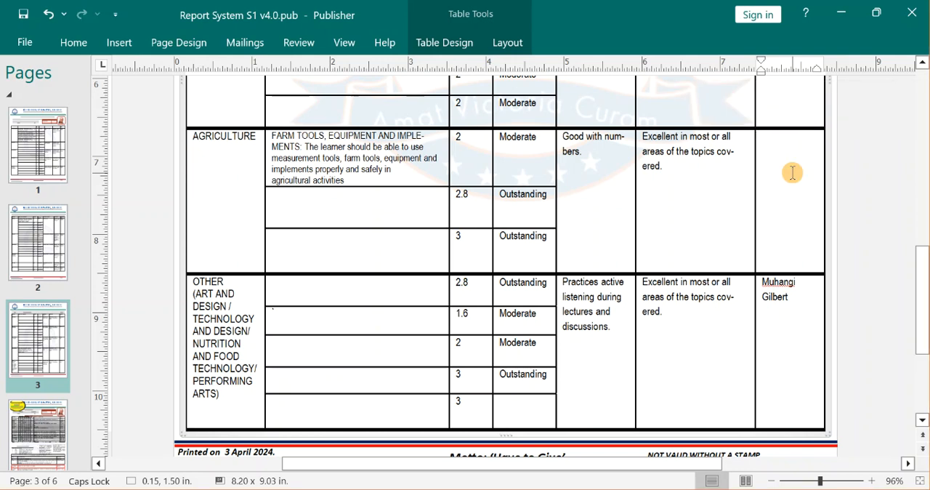
{"action": "key", "text": "Caps_Lock"}
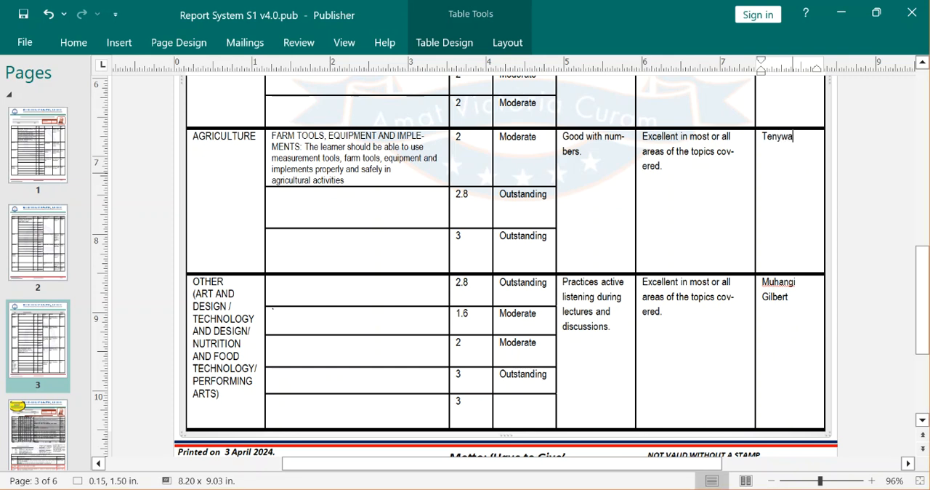
{"action": "left_click", "coordinate": [894, 162]}
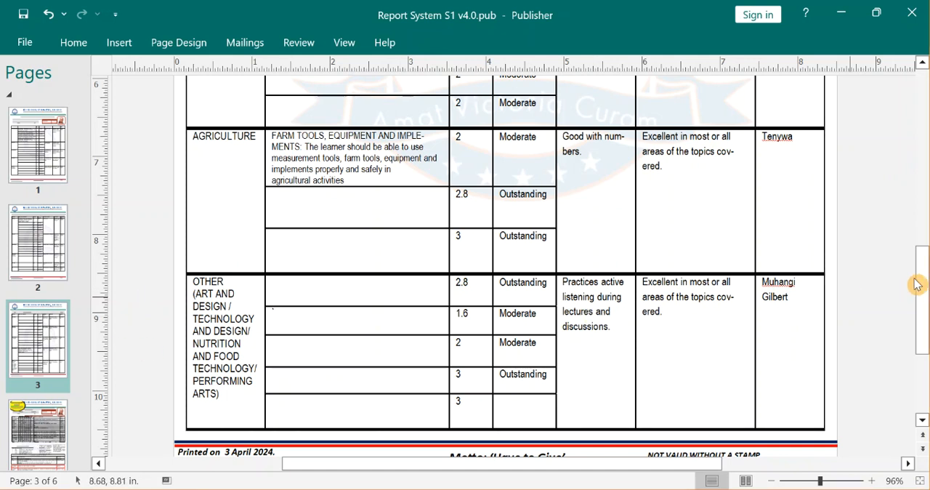
Shorten the OTHER subject label in the last row of page 3 to ART AND DESIGN.
{"action": "mouse_move", "coordinate": [925, 297]}
{"action": "left_mouse_down"}
{"action": "mouse_move", "coordinate": [925, 329]}
{"action": "mouse_move", "coordinate": [925, 184]}
{"action": "mouse_move", "coordinate": [925, 297]}
{"action": "left_mouse_up"}
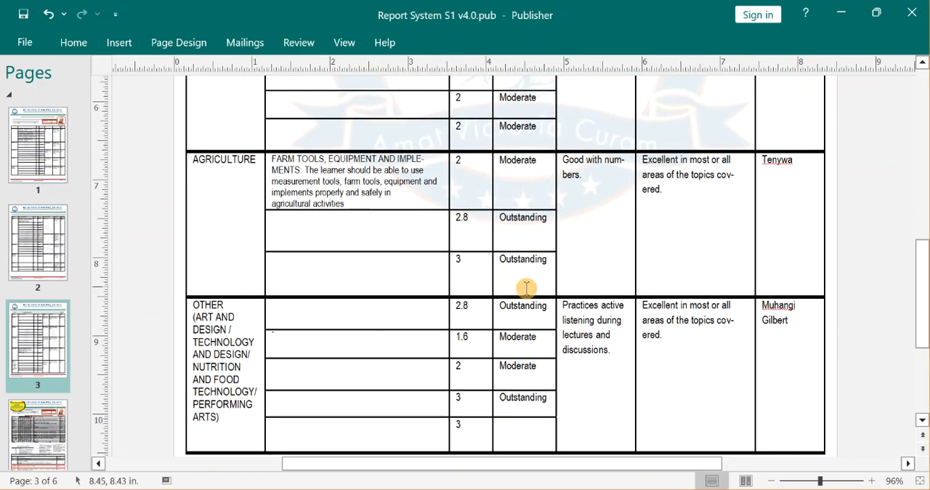
{"action": "left_click", "coordinate": [220, 343]}
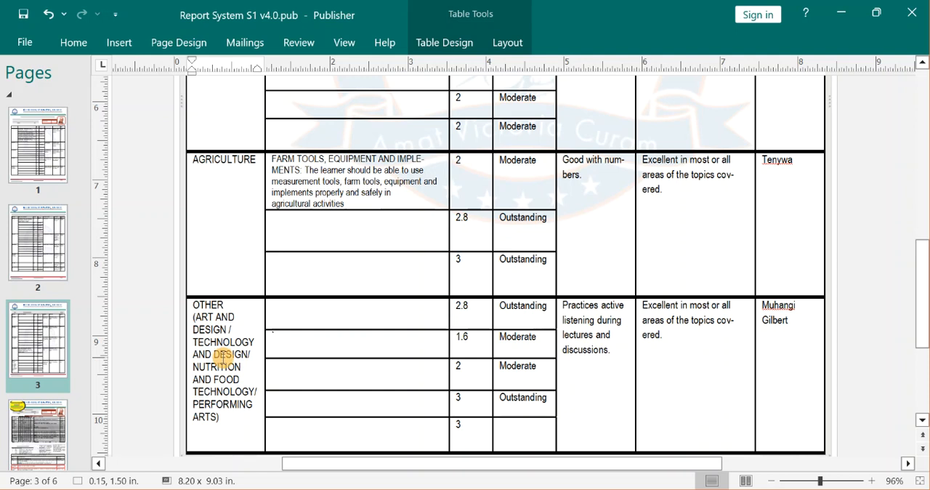
{"action": "left_click_drag", "start_coordinate": [229, 331], "coordinate": [245, 414]}
{"action": "key", "text": "Delete"}
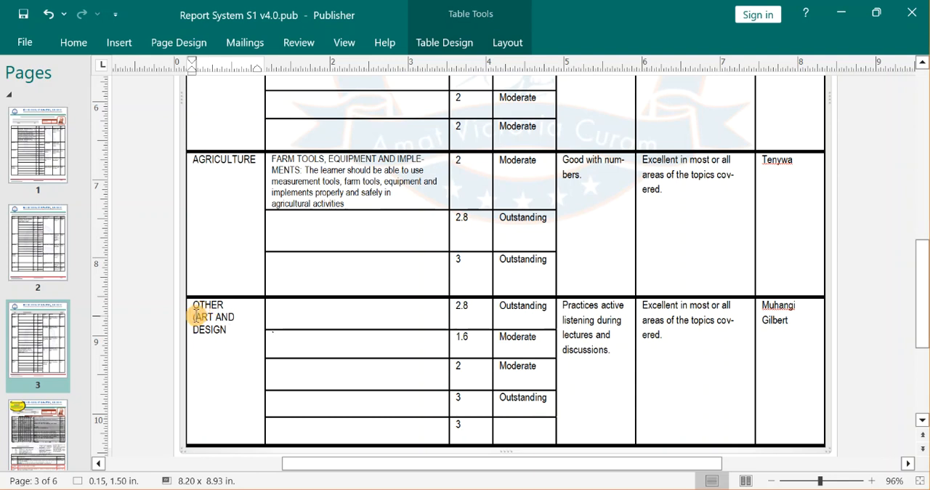
{"action": "left_click_drag", "start_coordinate": [195, 315], "coordinate": [192, 304]}
{"action": "key", "text": "Delete"}
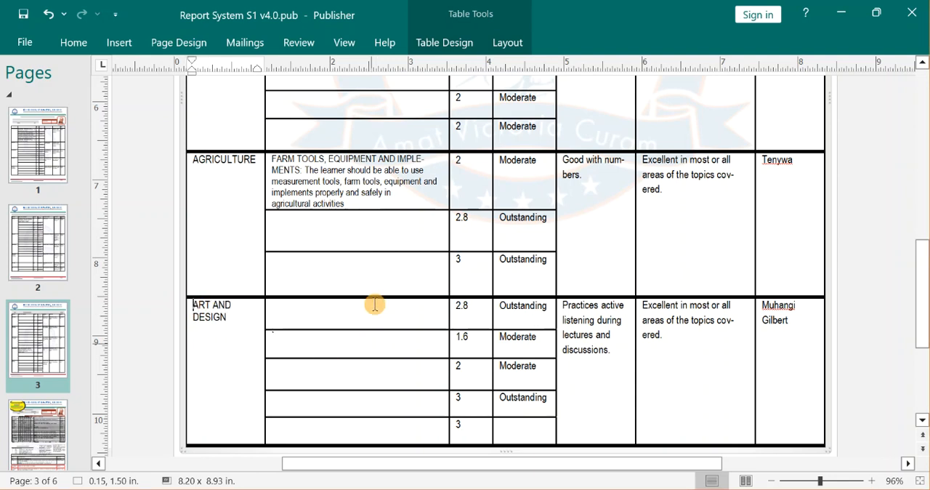
Shorten the CRE / IRE subject label on page 2 to CRE.
{"action": "left_click_drag", "start_coordinate": [924, 271], "coordinate": [927, 179]}
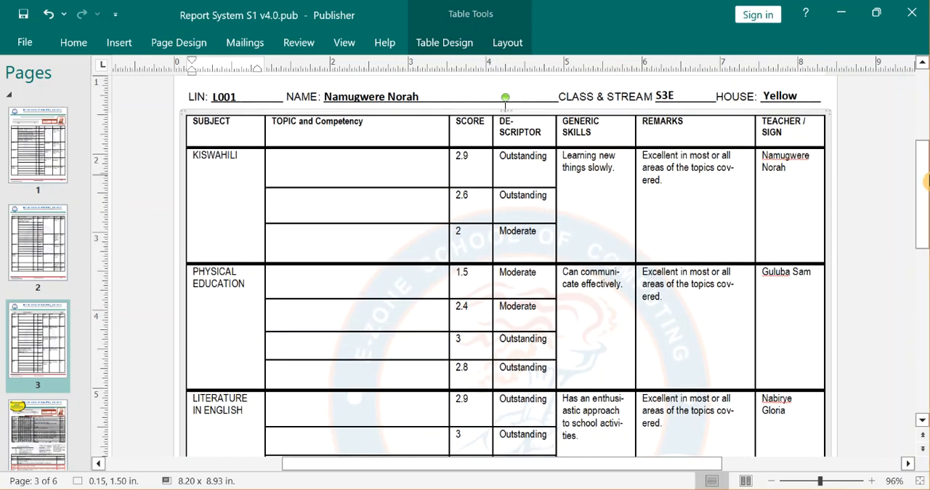
{"action": "left_click", "coordinate": [53, 241]}
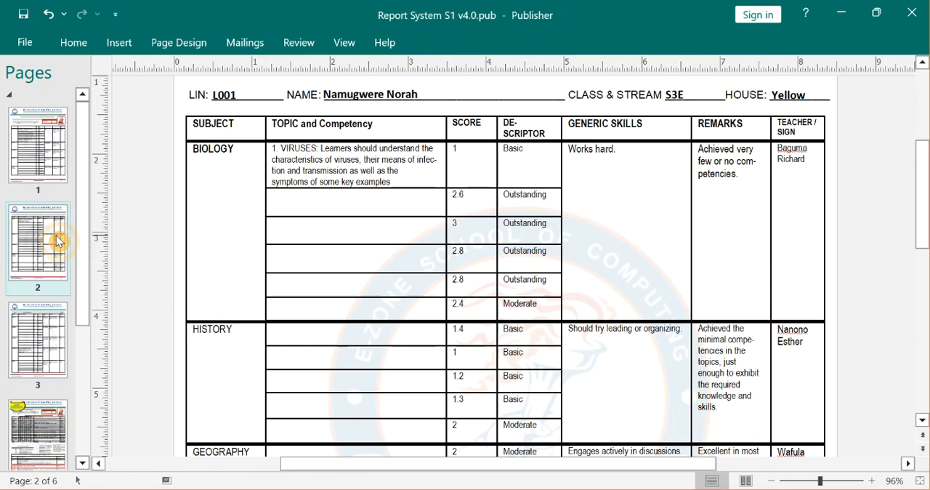
{"action": "scroll", "coordinate": [926, 164], "scroll_direction": "down", "scroll_amount": 6}
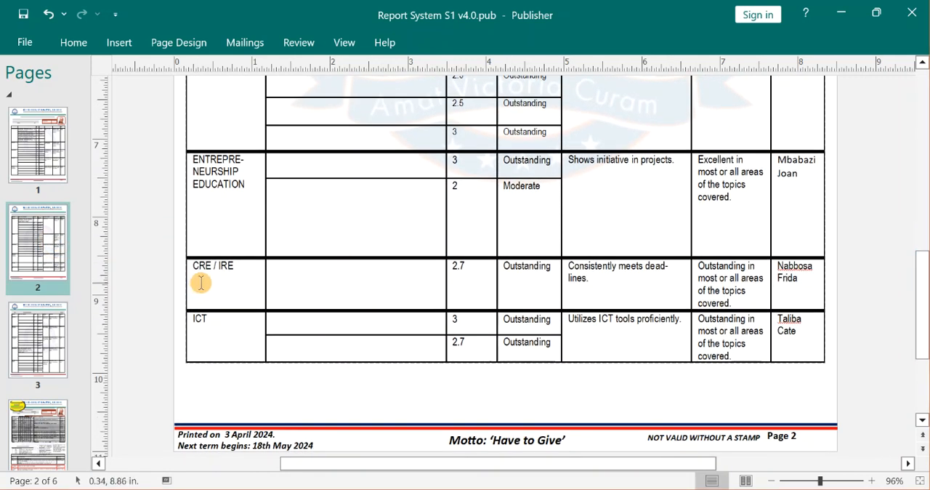
{"action": "left_click", "coordinate": [225, 266]}
{"action": "double_click", "coordinate": [225, 266]}
{"action": "key", "text": "Delete"}
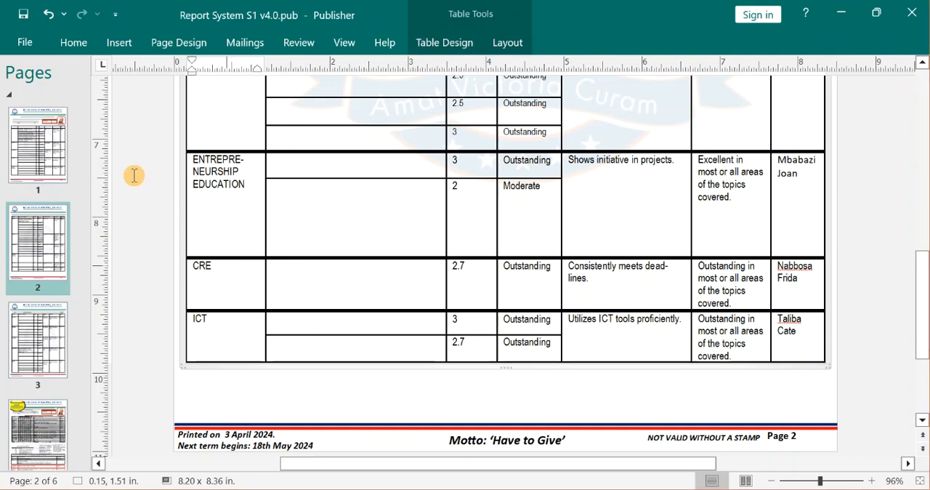
Compare the three results summary options on pages 4, 5 and 6, including their topic, formative and summative score columns.
{"action": "left_click", "coordinate": [45, 363]}
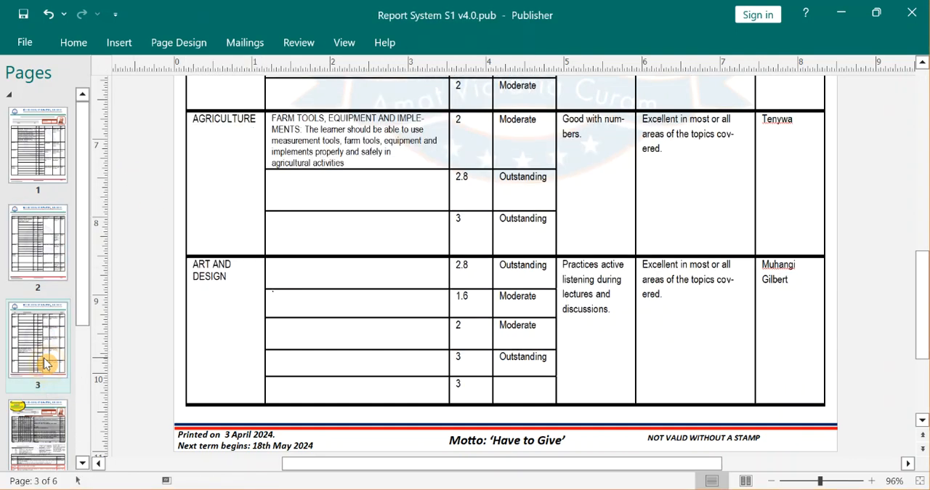
{"action": "left_click", "coordinate": [49, 434]}
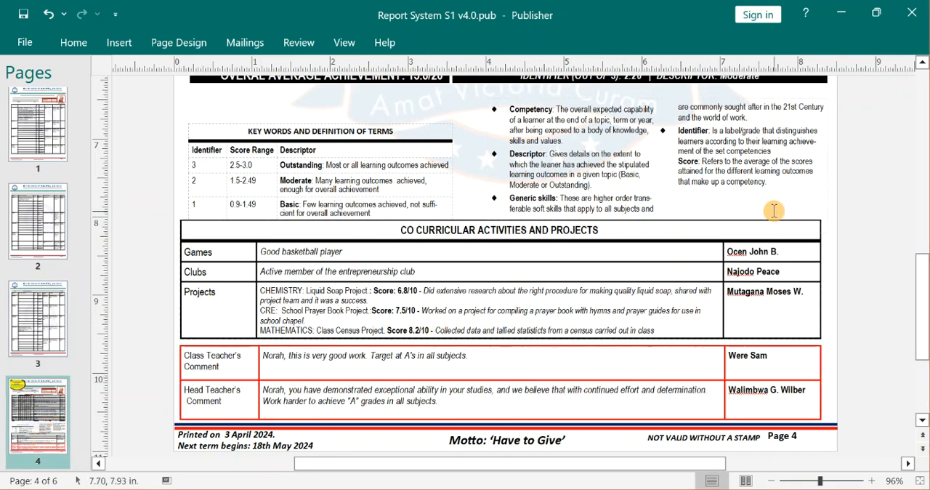
{"action": "left_click_drag", "start_coordinate": [922, 302], "coordinate": [916, 166]}
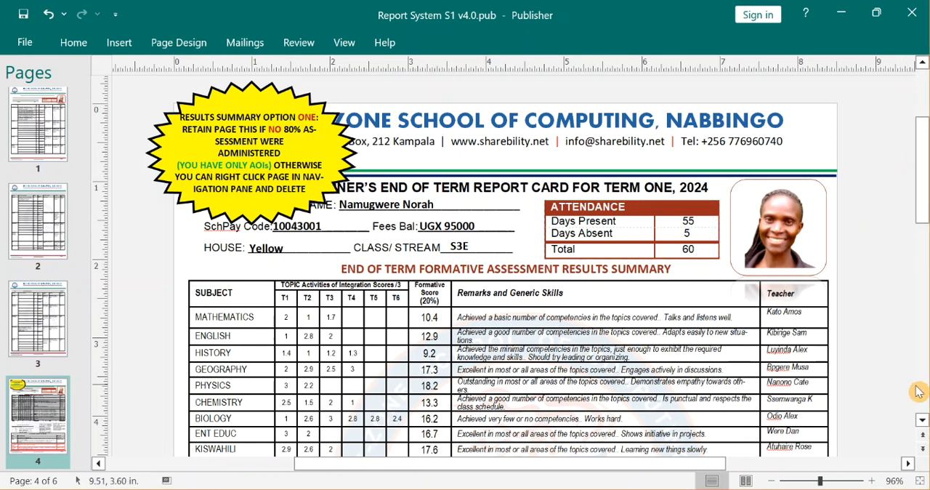
{"action": "left_click", "coordinate": [836, 480]}
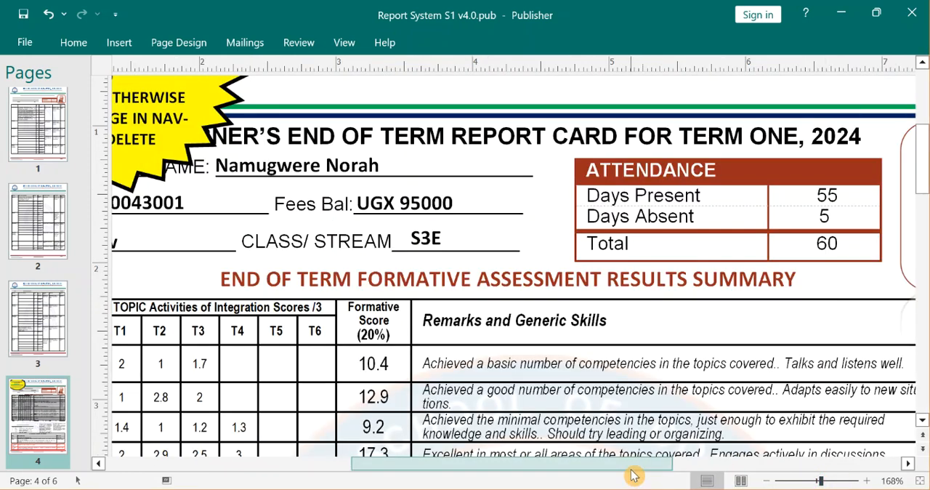
{"action": "left_click_drag", "start_coordinate": [633, 473], "coordinate": [515, 473]}
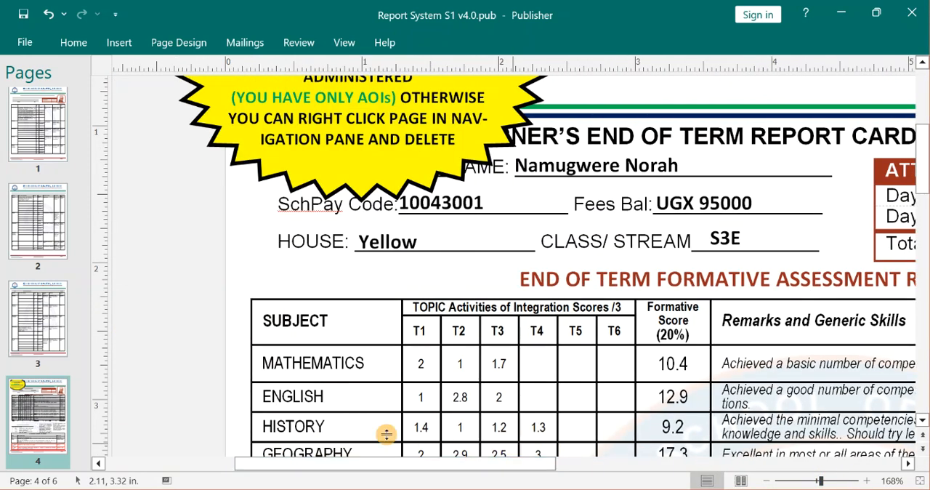
{"action": "mouse_move", "coordinate": [82, 334]}
{"action": "left_click_drag", "start_coordinate": [85, 353], "coordinate": [83, 405]}
{"action": "left_click", "coordinate": [51, 372]}
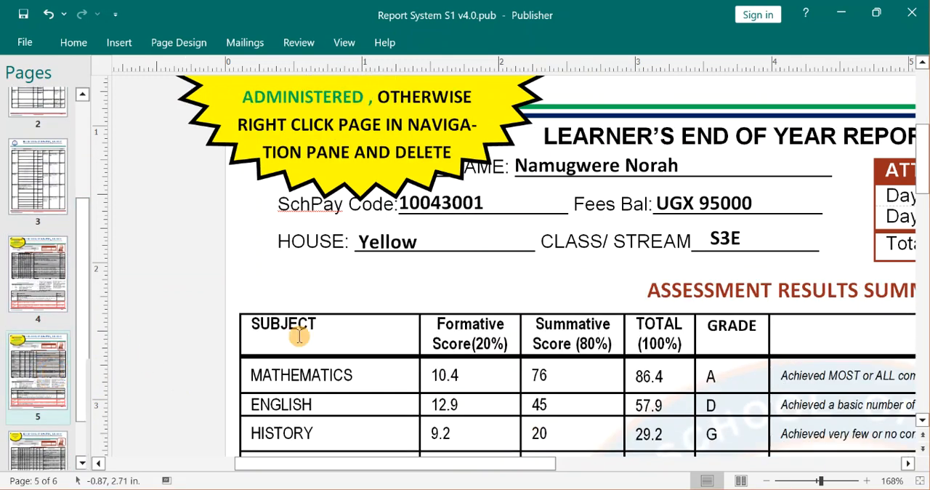
{"action": "left_click", "coordinate": [450, 343]}
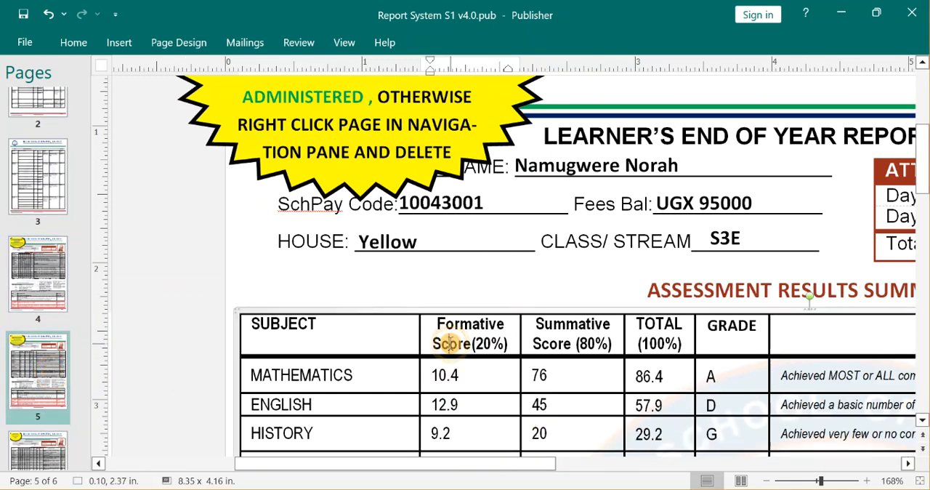
{"action": "left_click", "coordinate": [568, 329]}
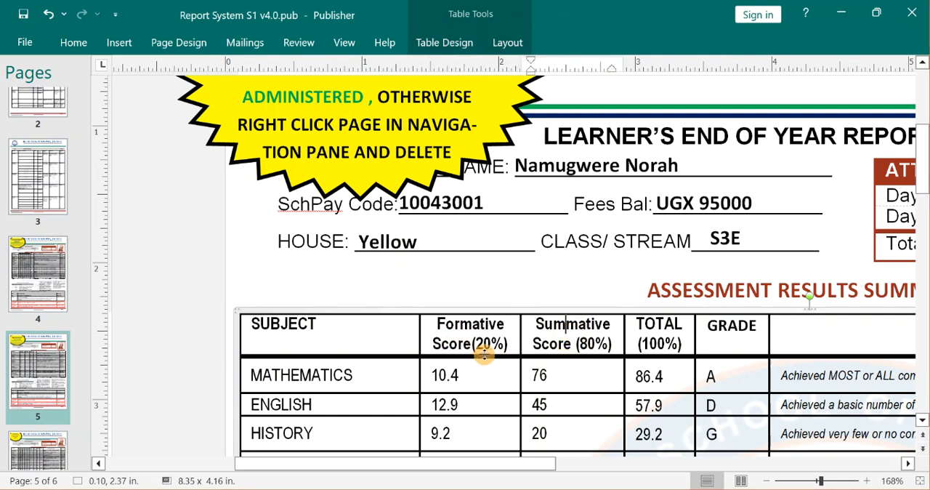
{"action": "left_click", "coordinate": [37, 458]}
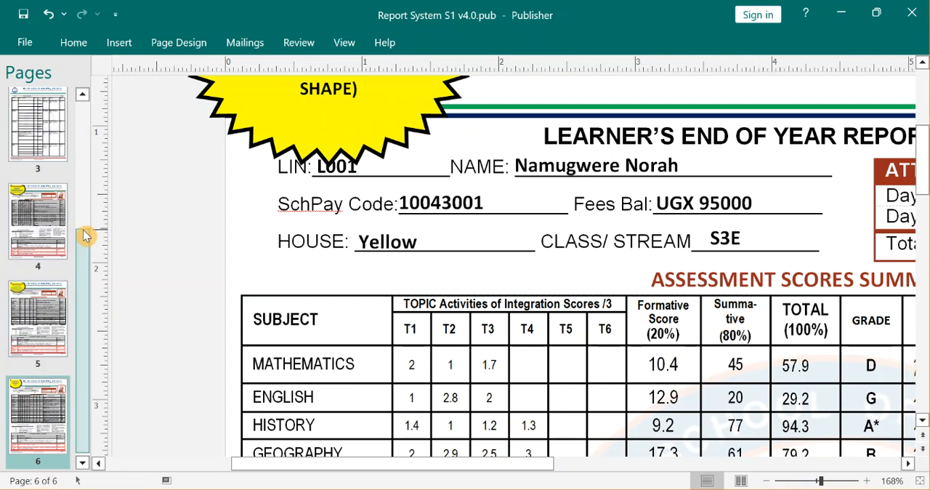
Delete the results summary pages for option one and option two, keeping only the option 3 page.
{"action": "left_click", "coordinate": [24, 243]}
{"action": "right_click", "coordinate": [24, 243]}
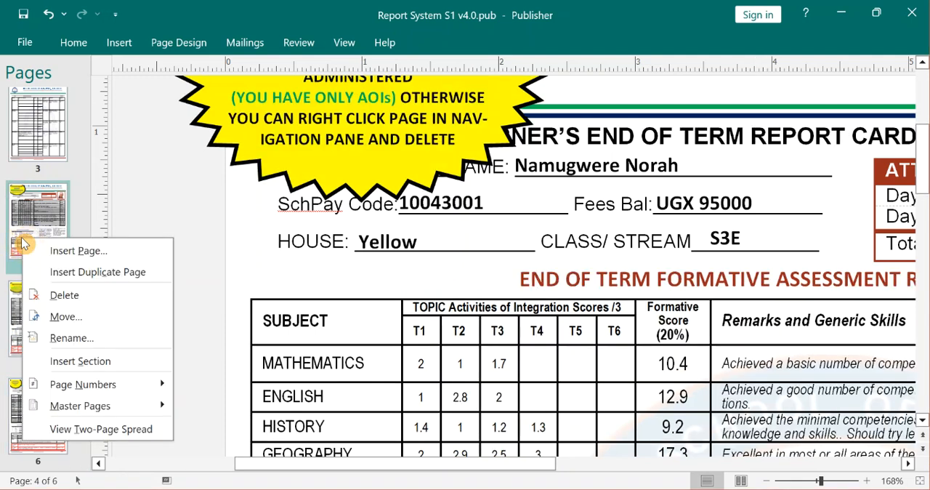
{"action": "left_click", "coordinate": [71, 295]}
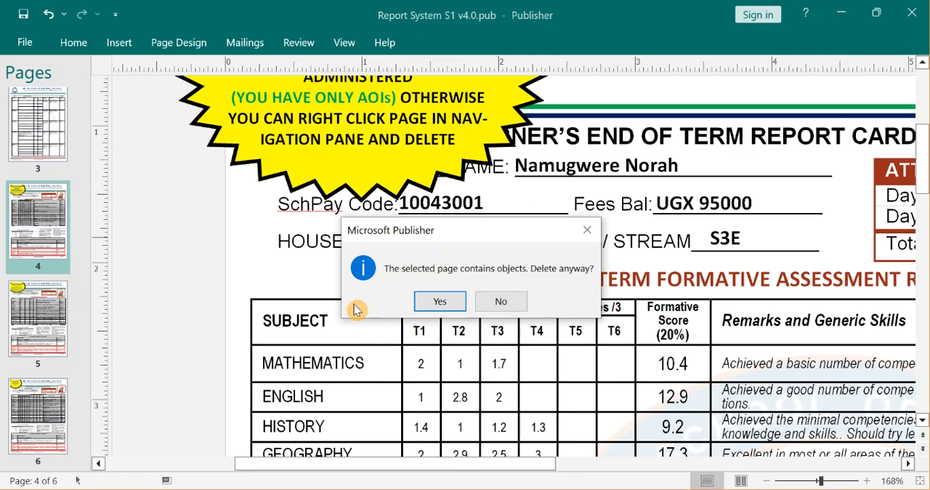
{"action": "left_click", "coordinate": [432, 305]}
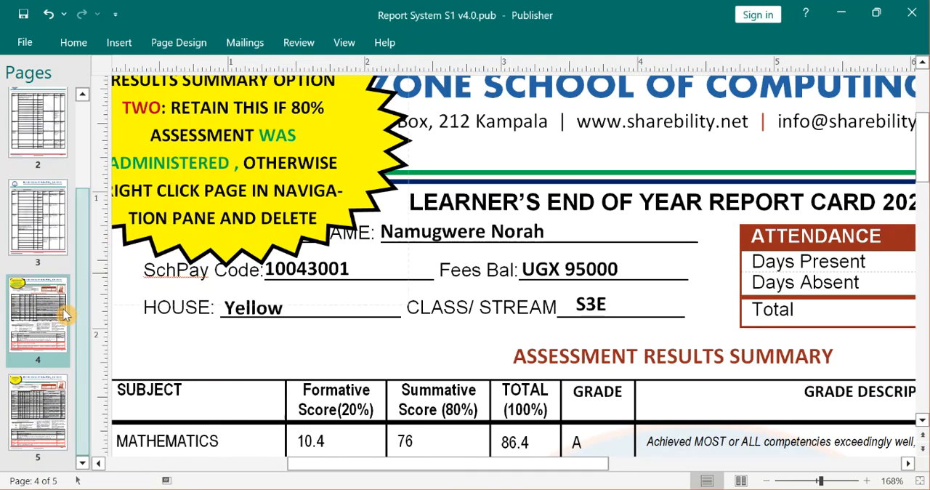
{"action": "right_click", "coordinate": [48, 329]}
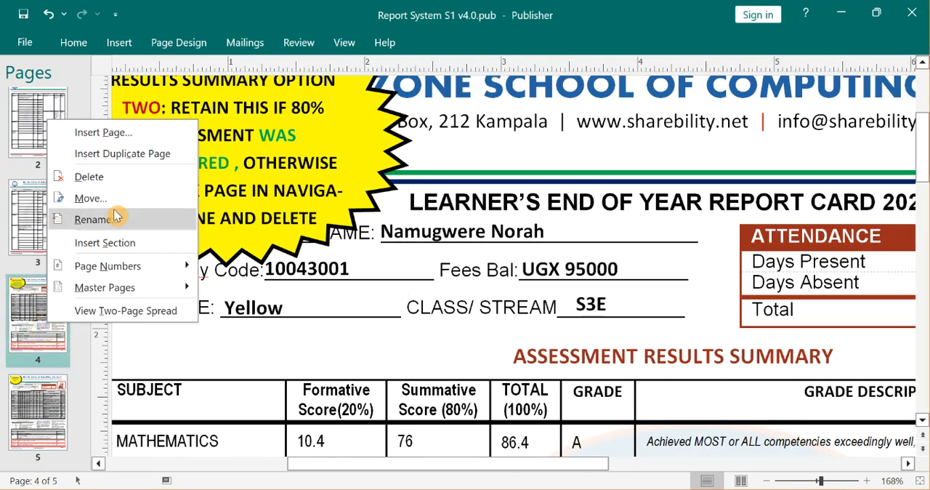
{"action": "left_click", "coordinate": [109, 178]}
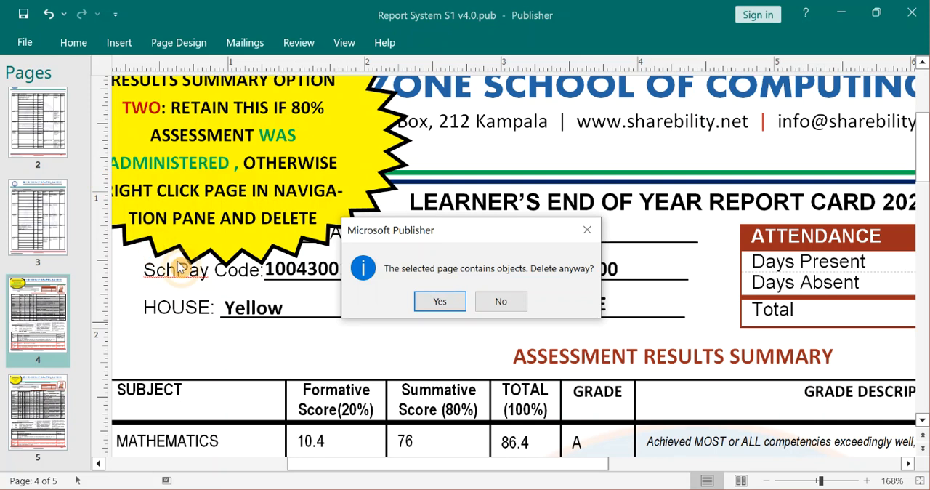
{"action": "left_click", "coordinate": [449, 308]}
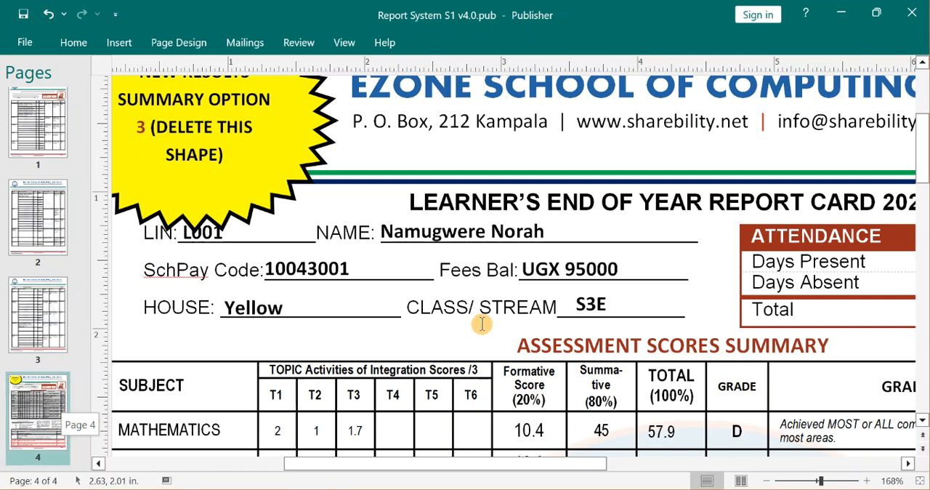
Delete the yellow starburst note covering the school badge on the option 3 results summary page.
{"action": "left_click", "coordinate": [278, 193]}
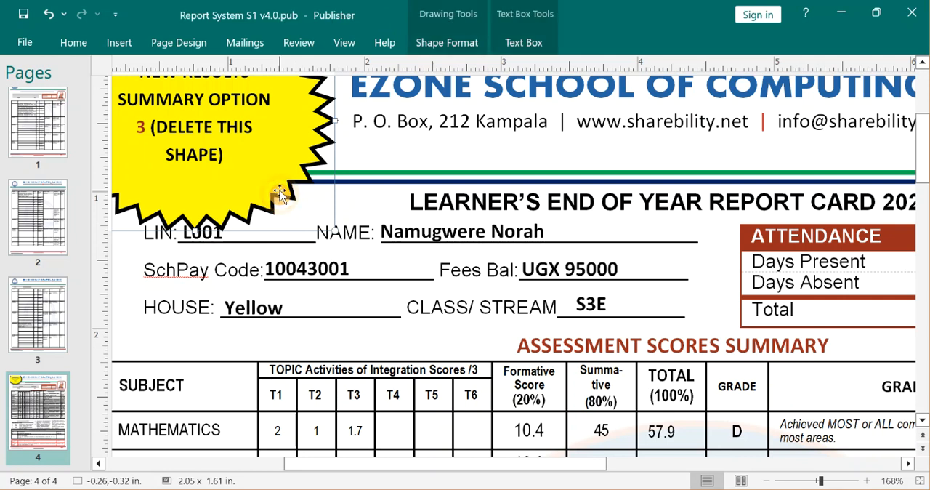
{"action": "key", "text": "Delete"}
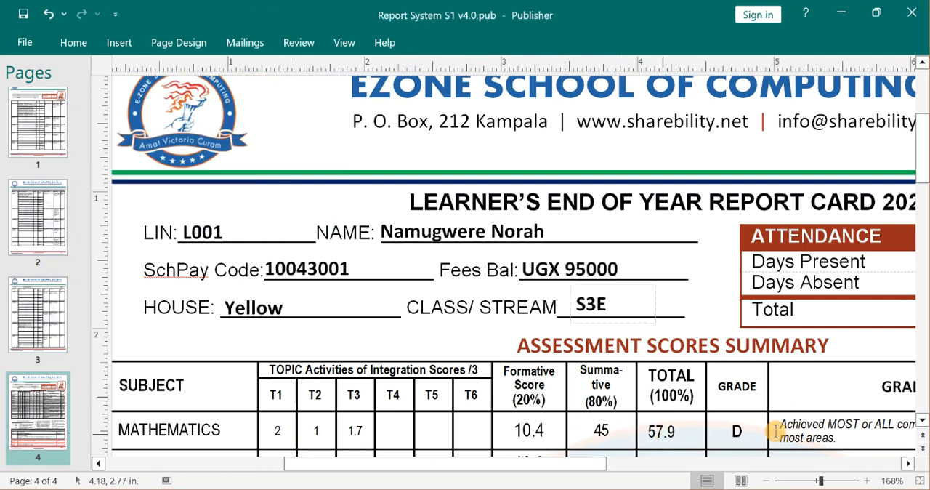
{"action": "left_click_drag", "start_coordinate": [820, 480], "coordinate": [818, 483]}
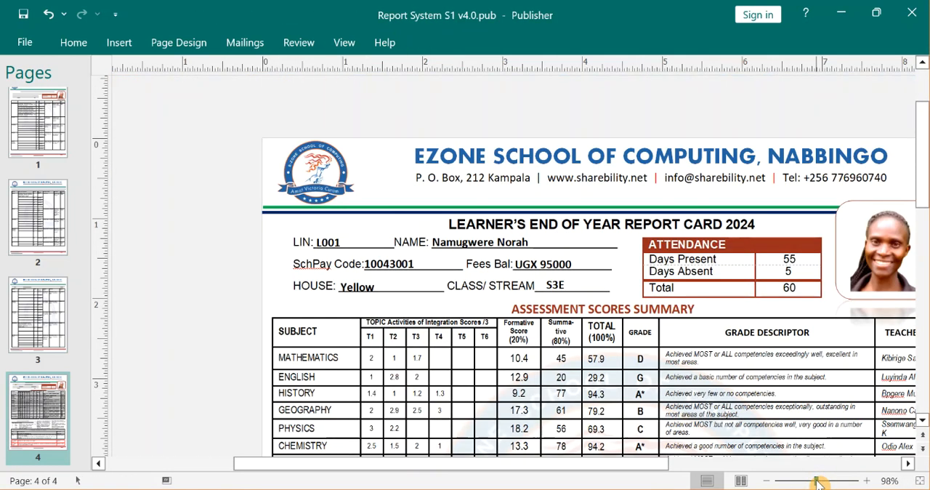
{"action": "left_click_drag", "start_coordinate": [658, 464], "coordinate": [723, 467]}
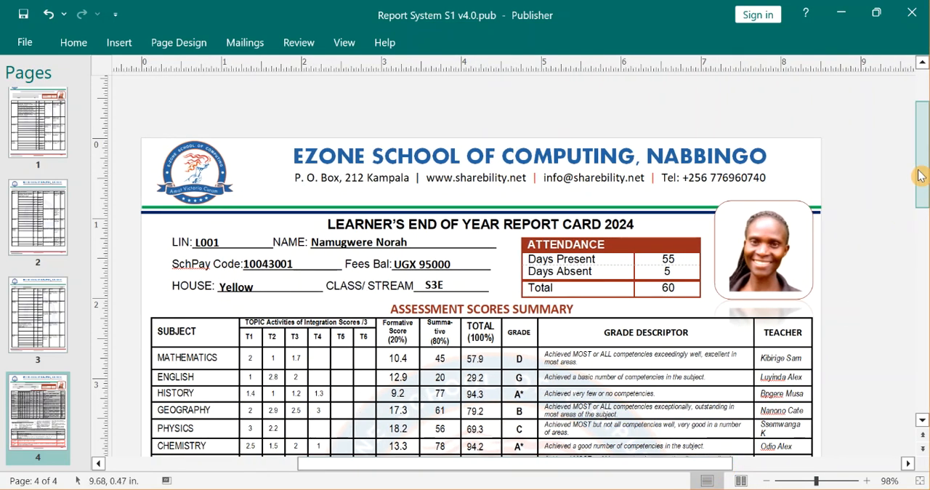
Examine the co-curricular activities and projects table and the class and head teacher comments on page 4.
{"action": "left_click_drag", "start_coordinate": [922, 173], "coordinate": [926, 309]}
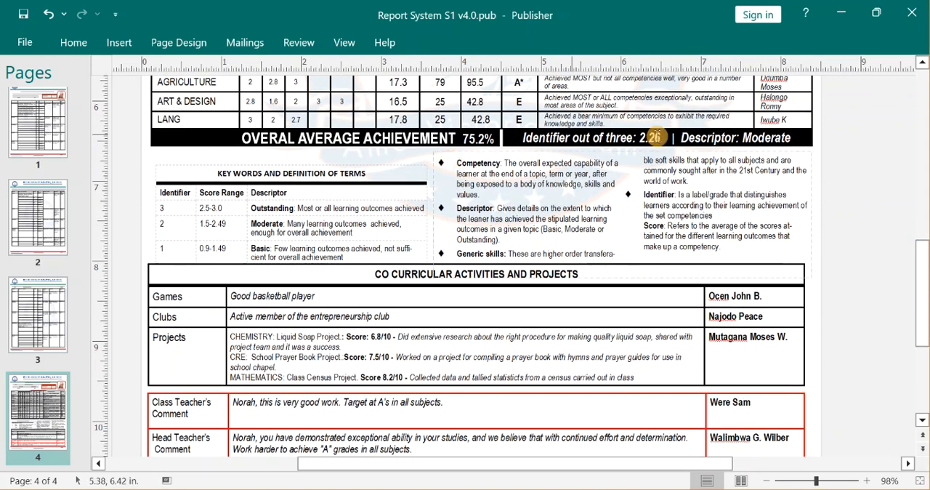
{"action": "left_click", "coordinate": [435, 357]}
{"action": "left_click", "coordinate": [923, 330]}
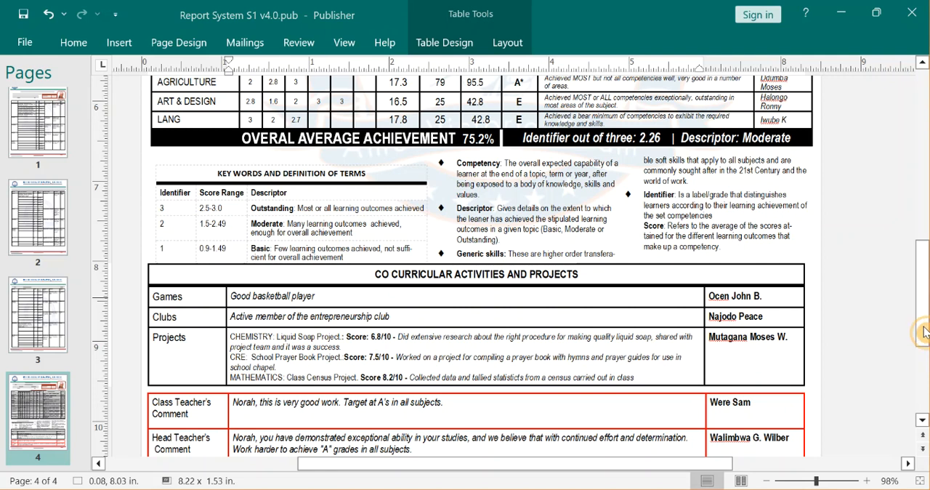
{"action": "left_click", "coordinate": [834, 486]}
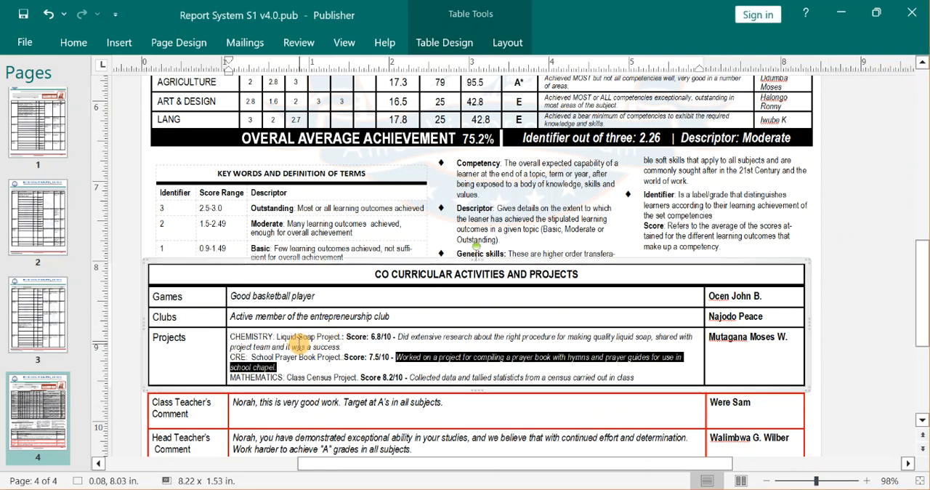
{"action": "left_click", "coordinate": [301, 346]}
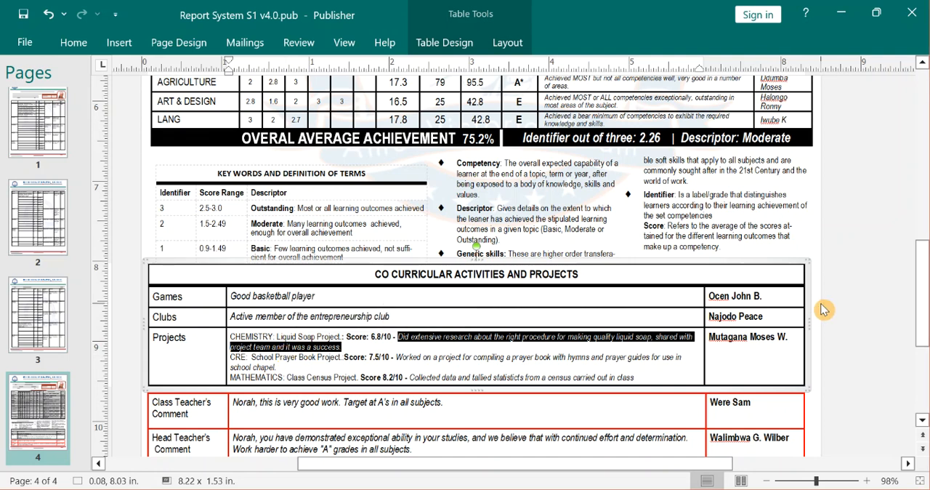
{"action": "left_click_drag", "start_coordinate": [925, 291], "coordinate": [925, 356]}
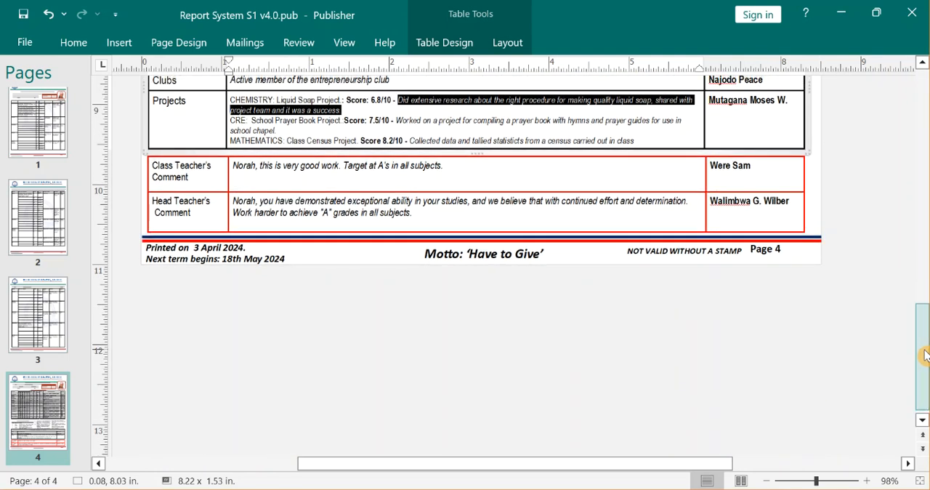
{"action": "left_click", "coordinate": [499, 220]}
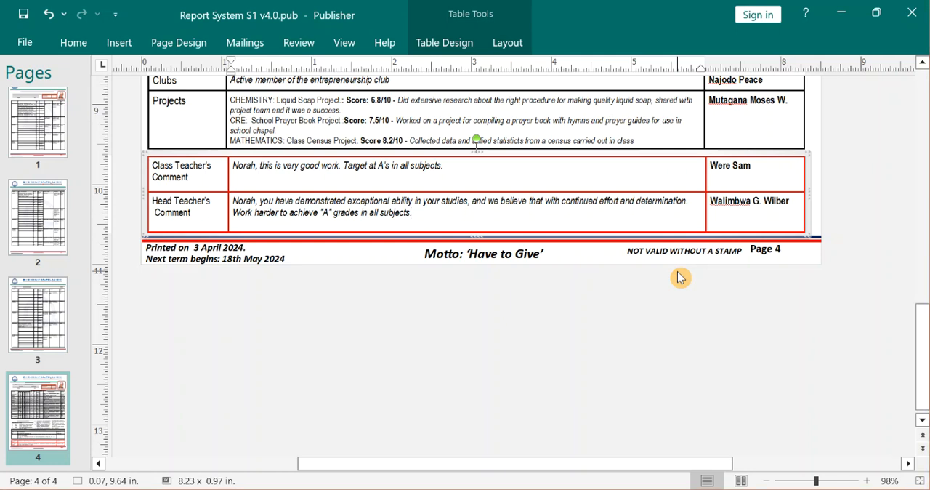
{"action": "triple_click", "coordinate": [784, 204]}
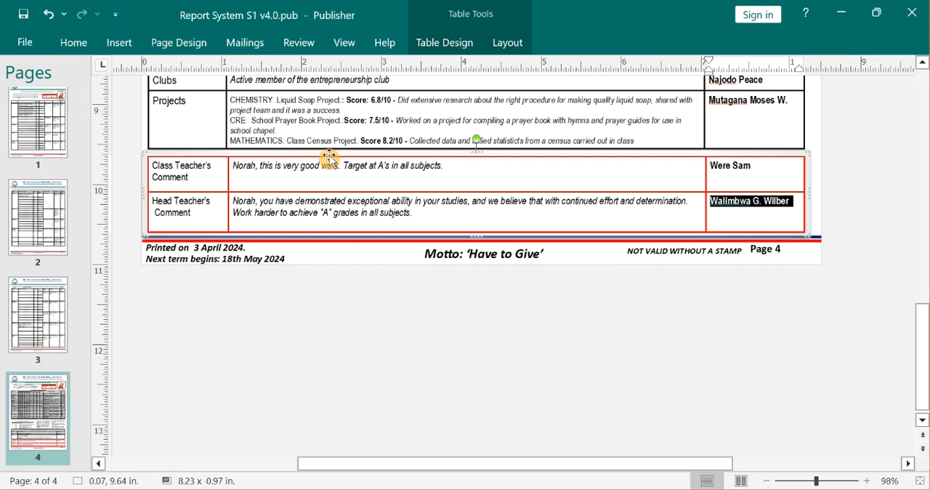
{"action": "left_click_drag", "start_coordinate": [925, 374], "coordinate": [925, 360]}
{"action": "left_click", "coordinate": [497, 311]}
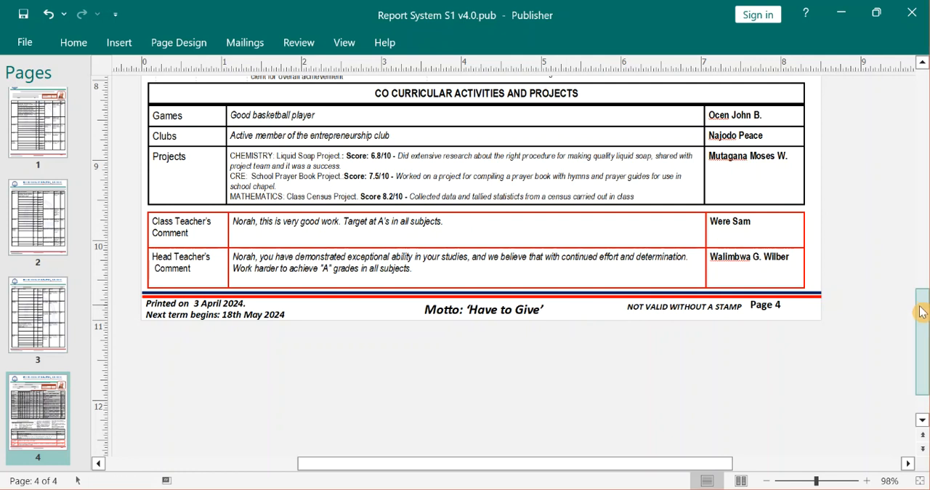
Preview the second learner's merged report on page 1, then return the preview to the first record.
{"action": "left_click_drag", "start_coordinate": [922, 312], "coordinate": [871, 8]}
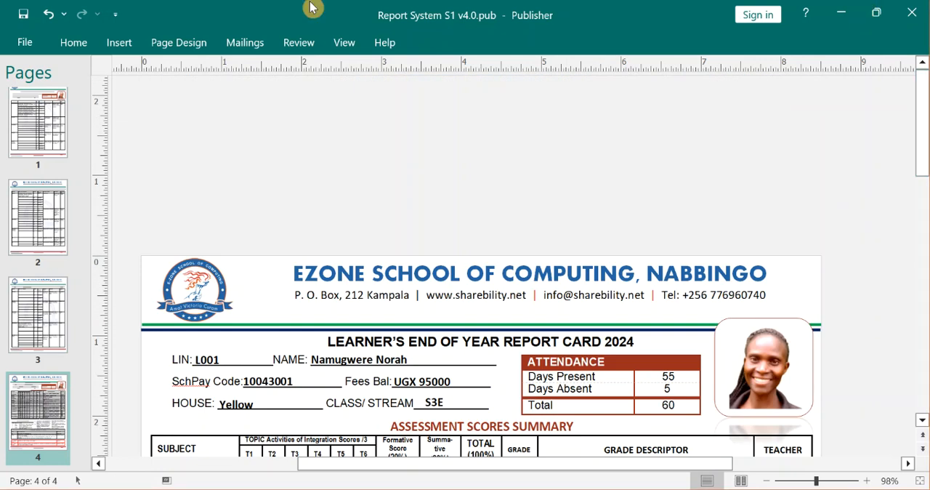
{"action": "left_click", "coordinate": [33, 163]}
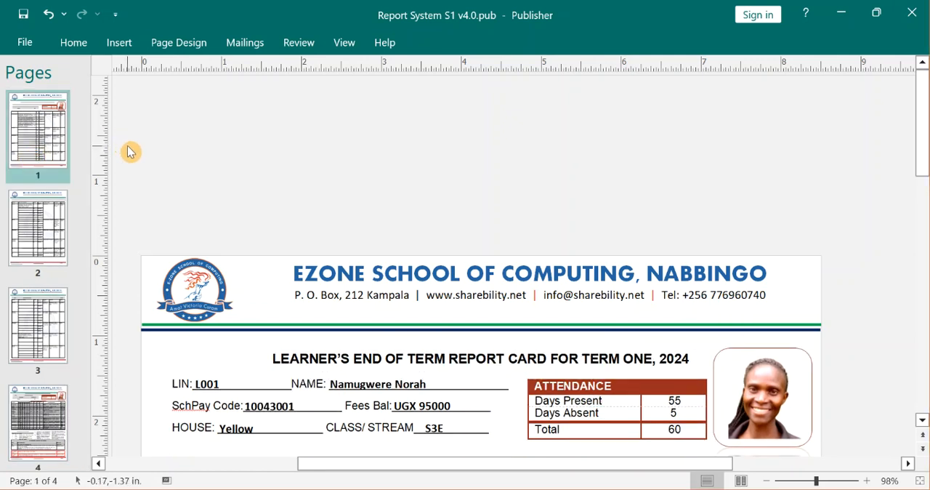
{"action": "left_click", "coordinate": [243, 54]}
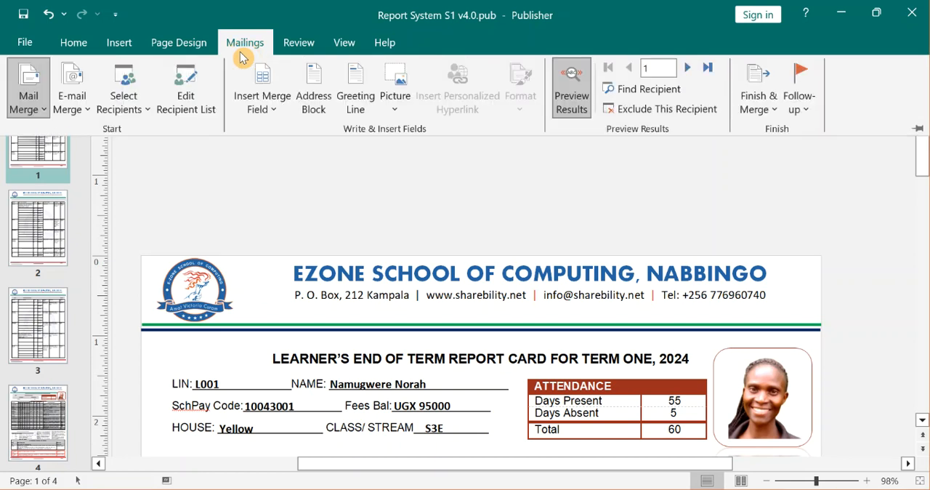
{"action": "left_click", "coordinate": [690, 73]}
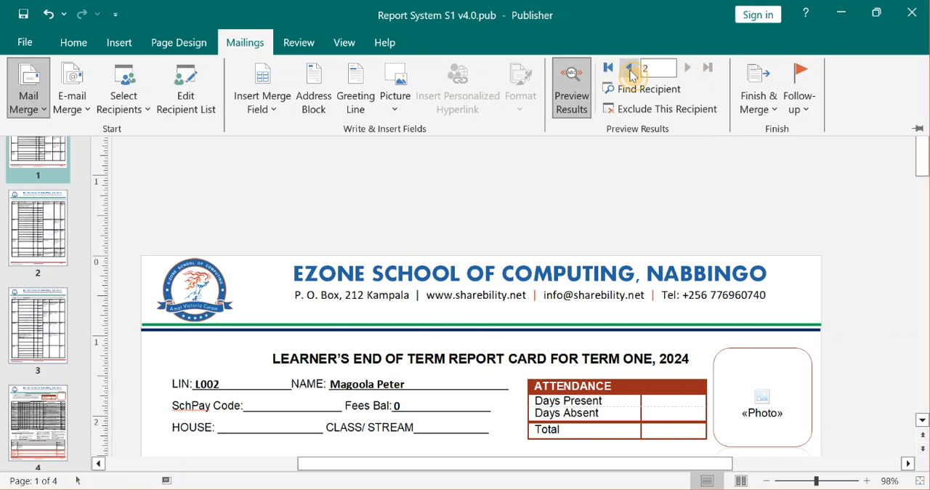
{"action": "left_click", "coordinate": [629, 69]}
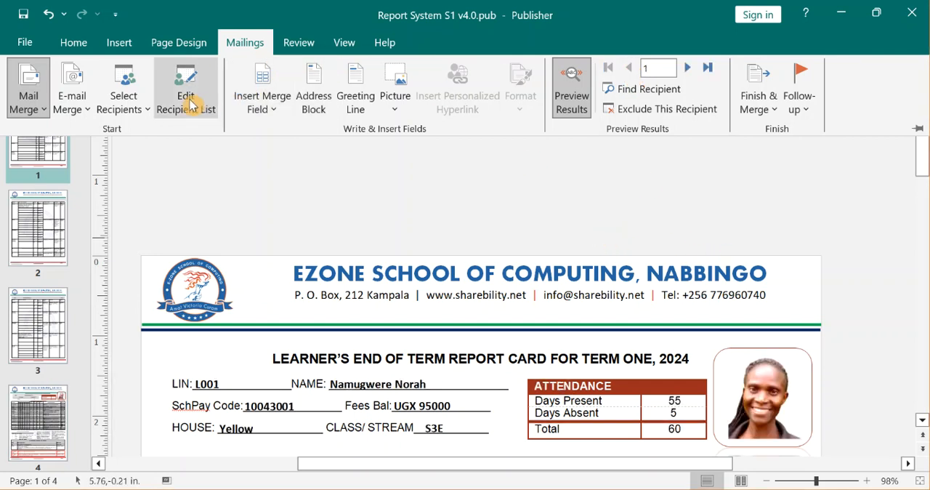
Open the mail merge recipient list for editing.
{"action": "left_click", "coordinate": [190, 100]}
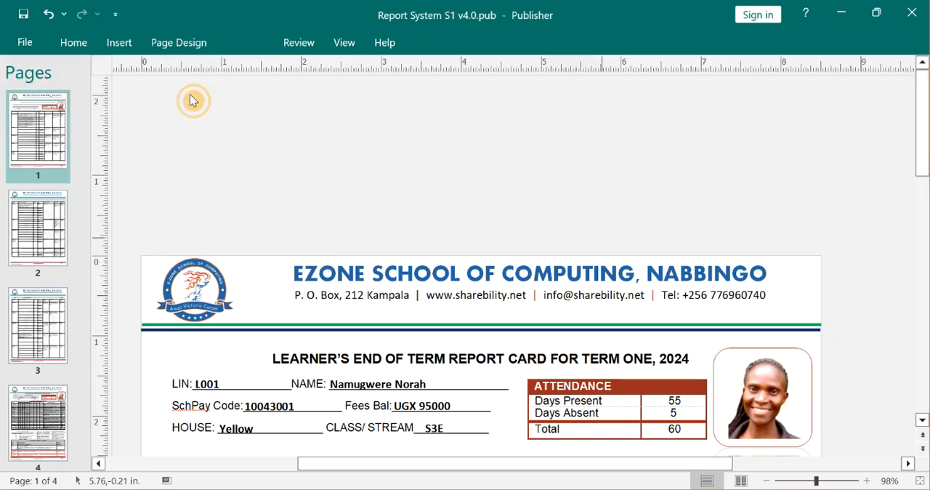
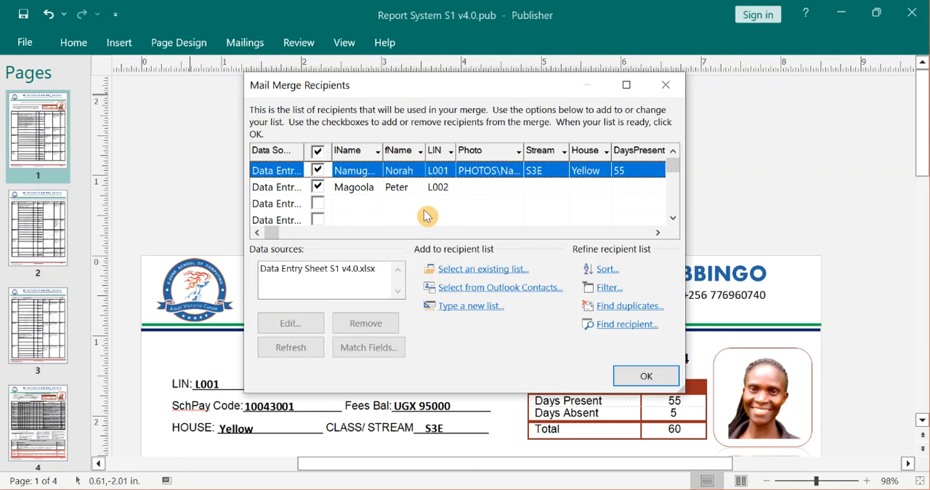
Clear all recipients from the merge list, include only the first two learners, and apply the selection.
{"action": "left_click", "coordinate": [319, 154]}
{"action": "left_click", "coordinate": [319, 152]}
{"action": "left_click", "coordinate": [318, 152]}
{"action": "left_click", "coordinate": [317, 171]}
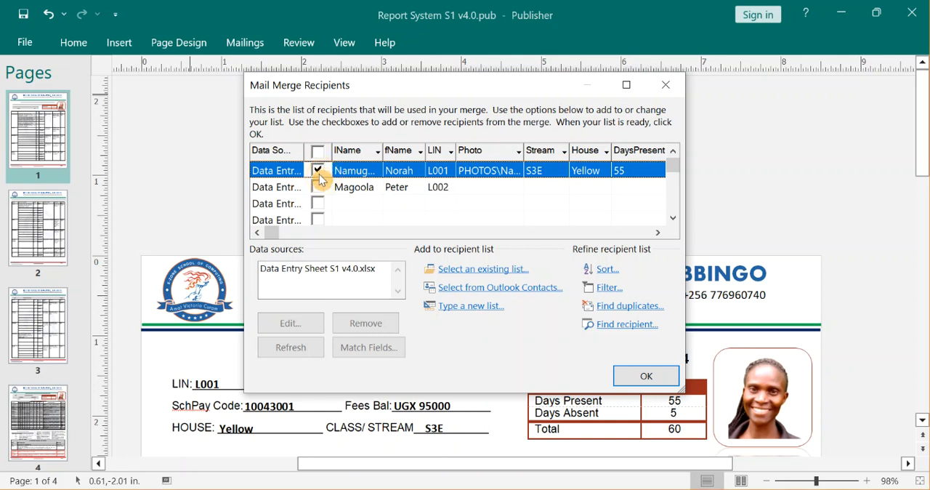
{"action": "left_click", "coordinate": [318, 186]}
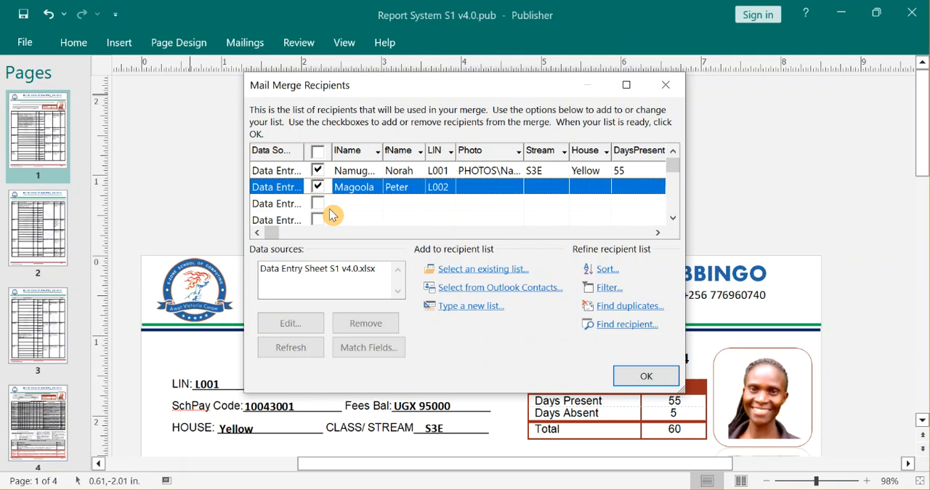
{"action": "left_click", "coordinate": [645, 378]}
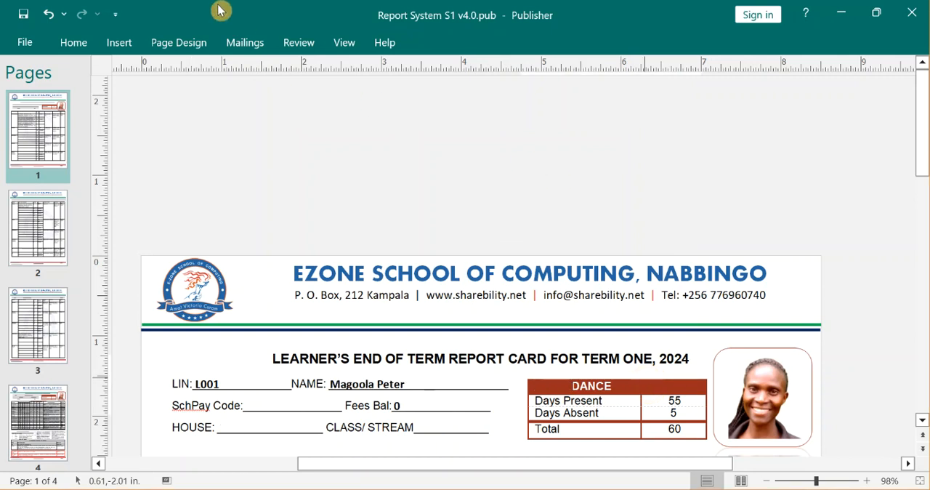
Finish the mail merge by merging the selected learners' reports to a new publication.
{"action": "left_click", "coordinate": [244, 44]}
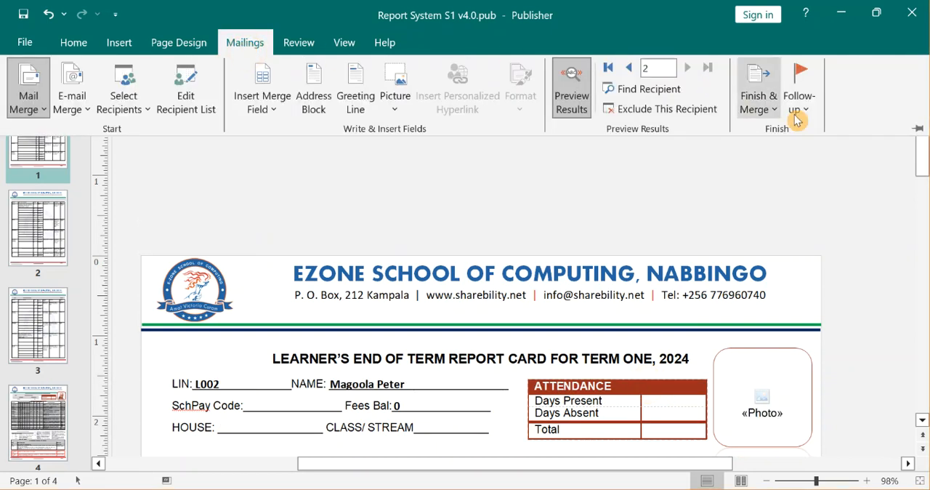
{"action": "left_click", "coordinate": [767, 115]}
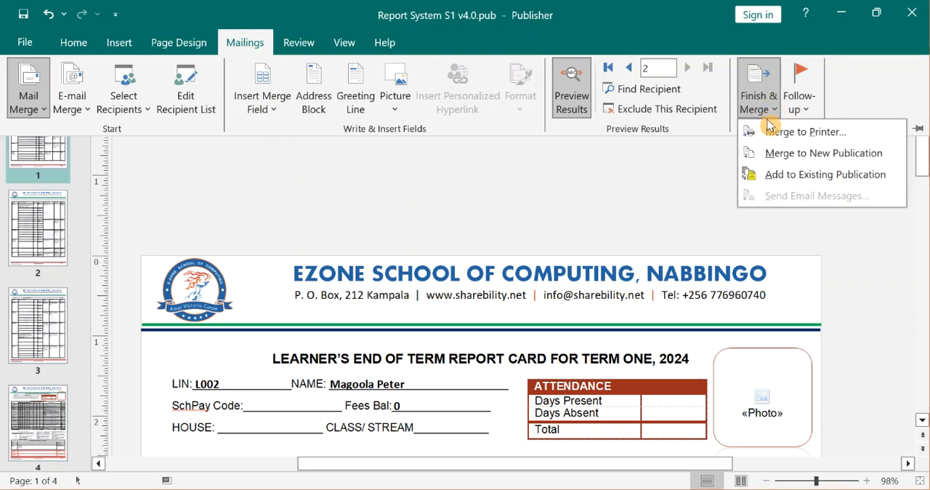
{"action": "left_click", "coordinate": [827, 162]}
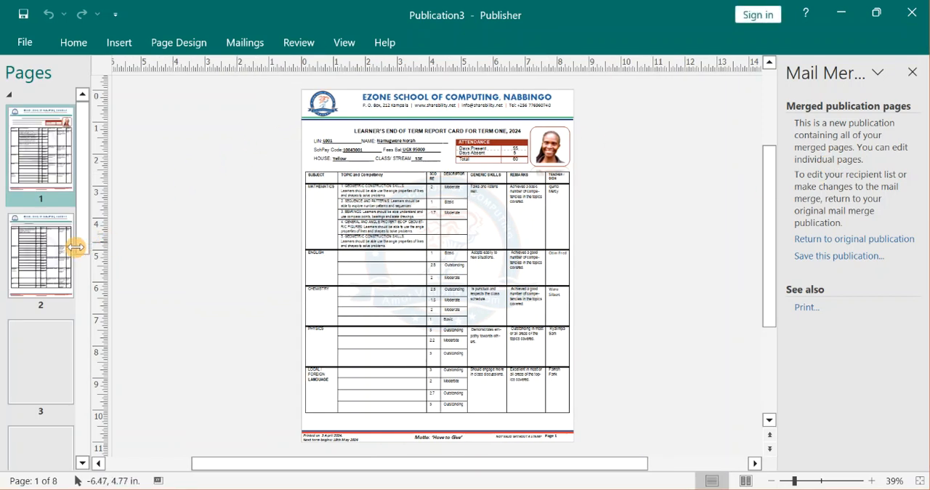
Look through the merged publication's pages, from the first learner's four pages to the second learner's first page.
{"action": "left_click", "coordinate": [54, 274]}
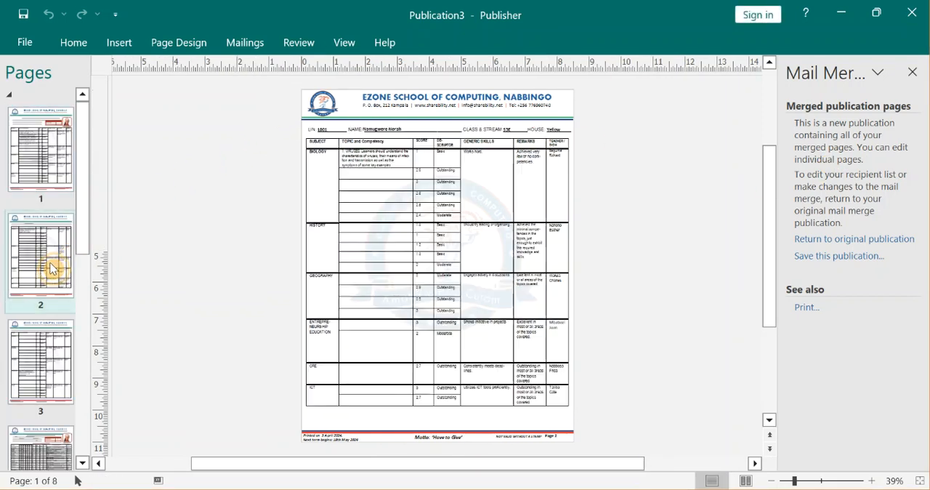
{"action": "left_click", "coordinate": [33, 381]}
{"action": "left_click", "coordinate": [39, 449]}
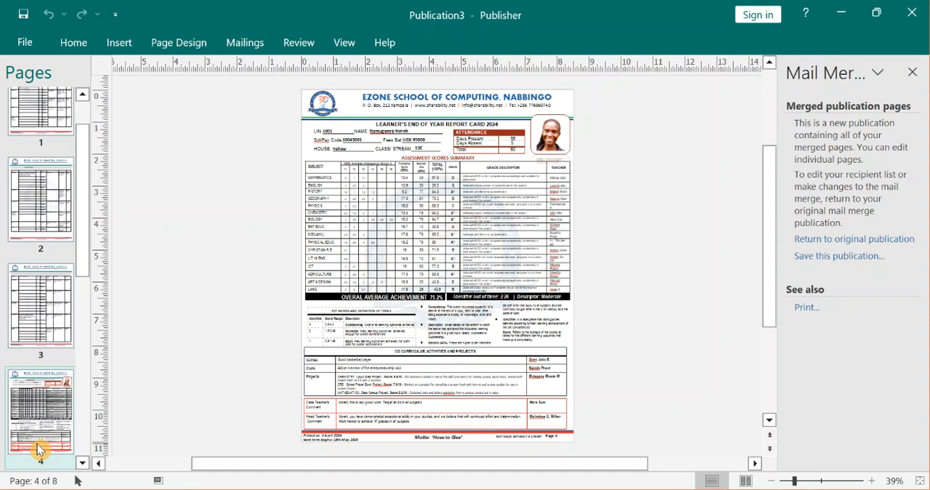
{"action": "left_click_drag", "start_coordinate": [87, 223], "coordinate": [84, 314]}
{"action": "left_click", "coordinate": [56, 322]}
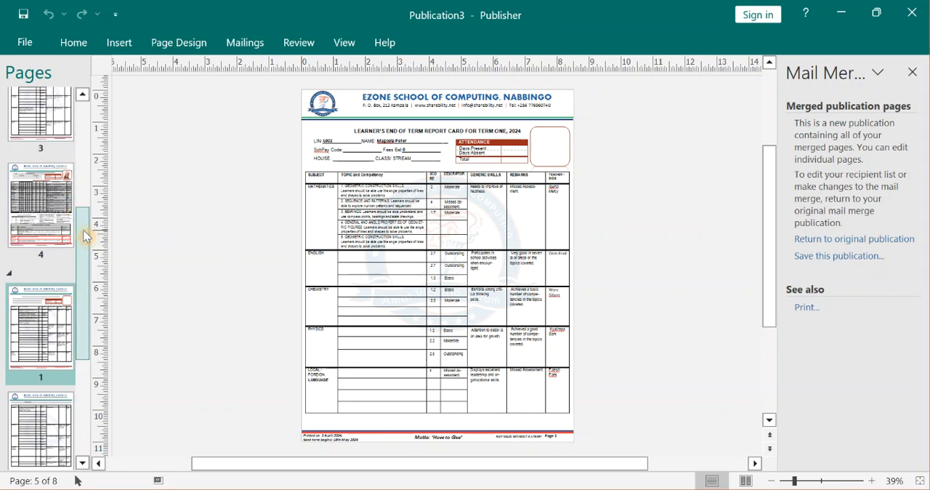
{"action": "left_click_drag", "start_coordinate": [83, 232], "coordinate": [77, 117]}
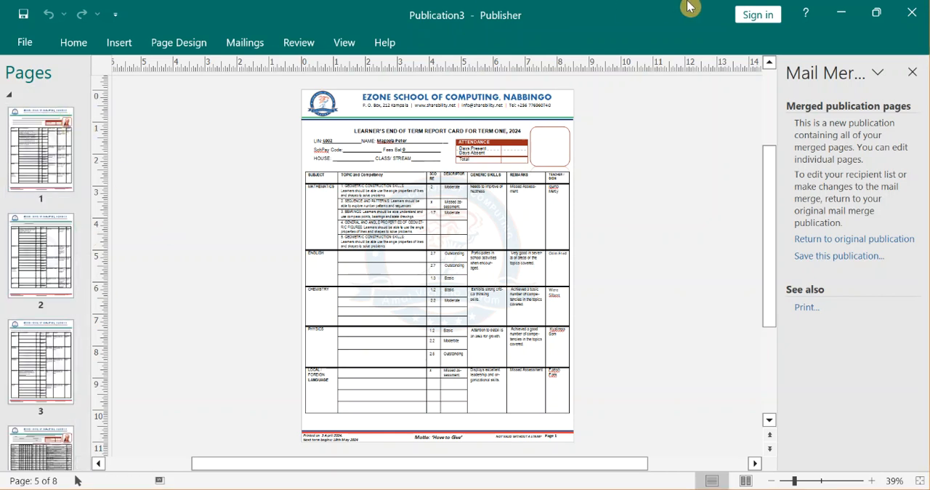
Return to the Report System S1 v4.0 publication and preview the first learner's record on page 4.
{"action": "left_click", "coordinate": [834, 12]}
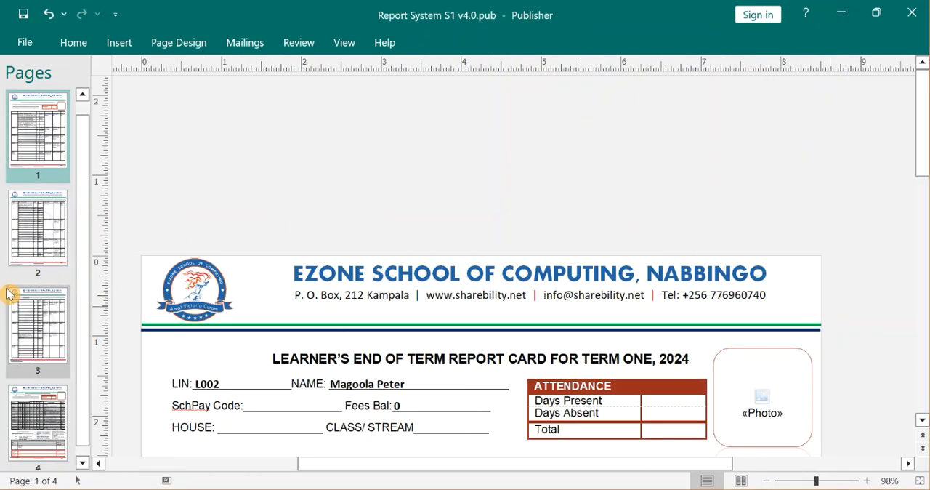
{"action": "left_click", "coordinate": [33, 414]}
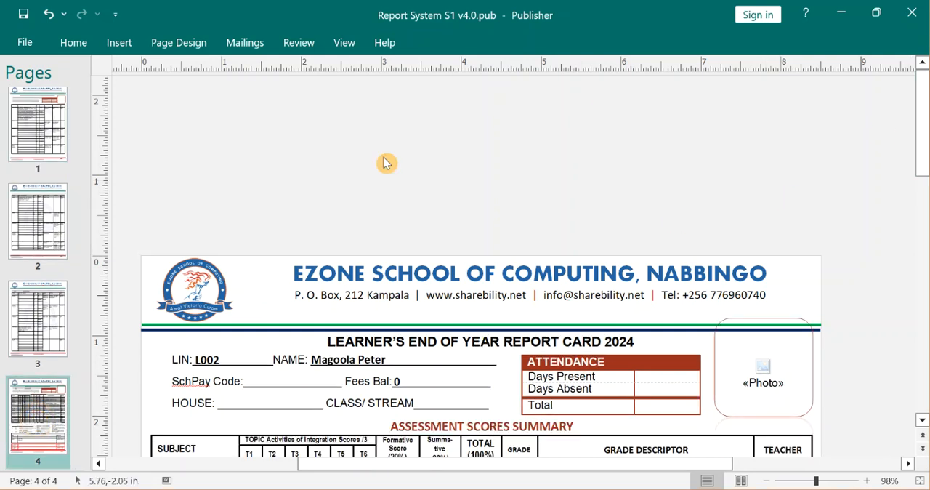
{"action": "left_click", "coordinate": [41, 100]}
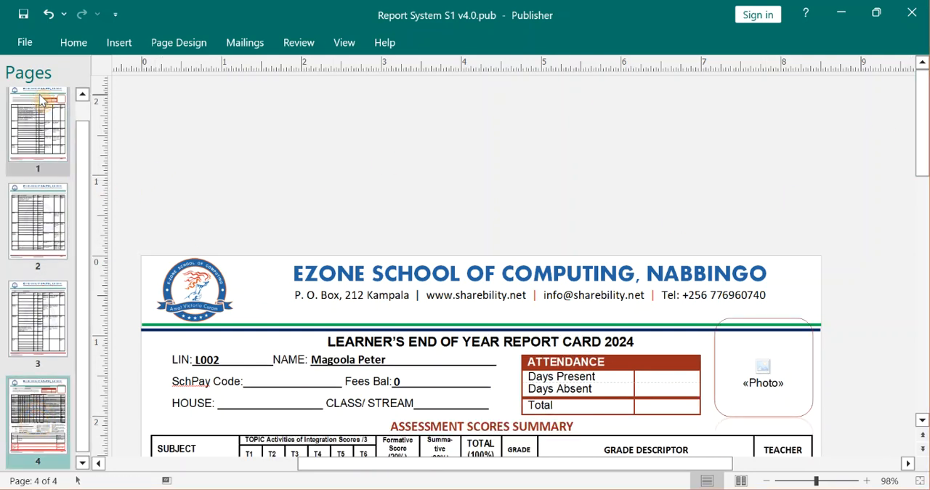
{"action": "left_click", "coordinate": [24, 412]}
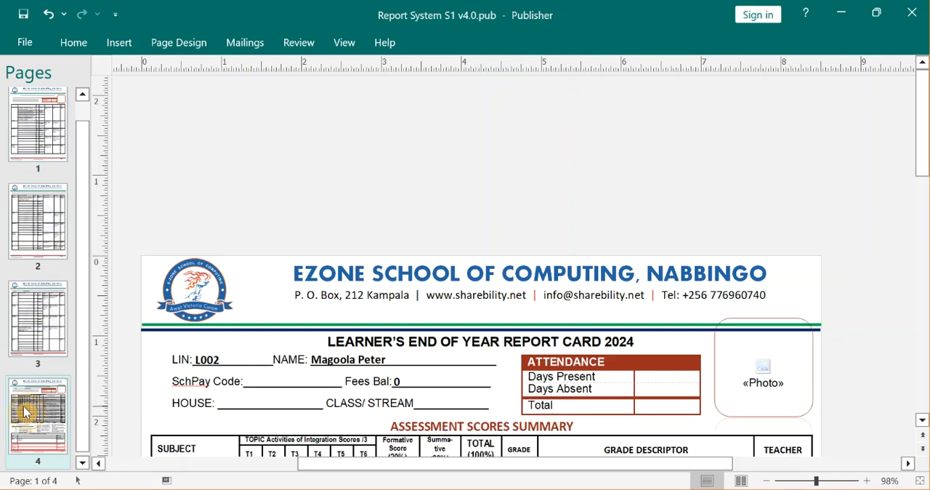
{"action": "left_click", "coordinate": [248, 51]}
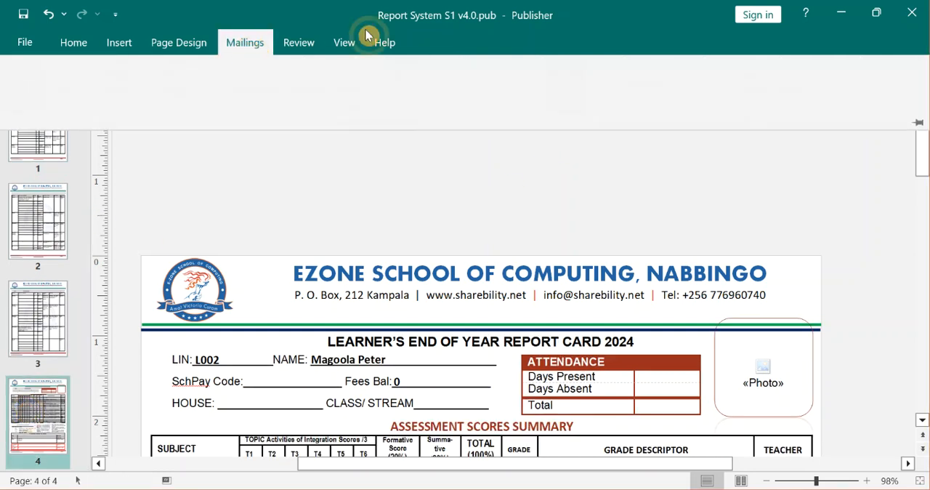
{"action": "left_click", "coordinate": [610, 69]}
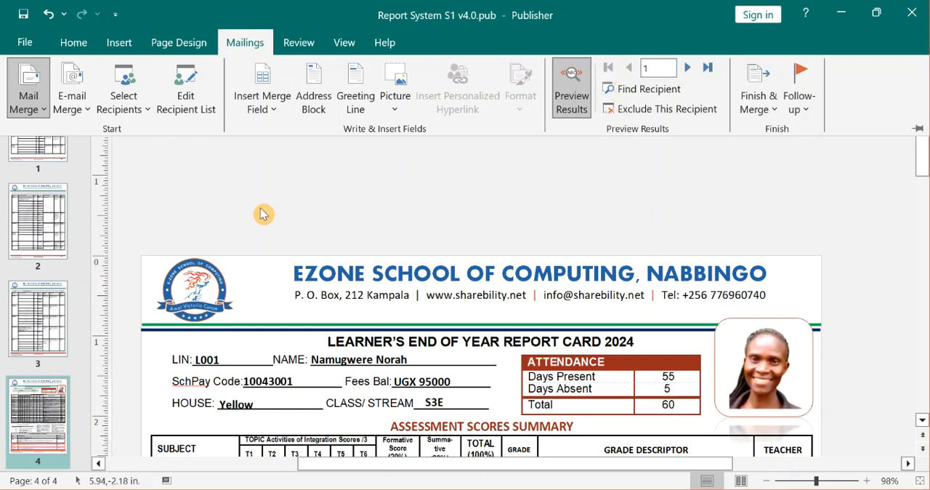
Examine the first learner's assessment scores summary on page 4 and the subject tables on pages 1 to 3.
{"action": "left_click_drag", "start_coordinate": [921, 166], "coordinate": [922, 242]}
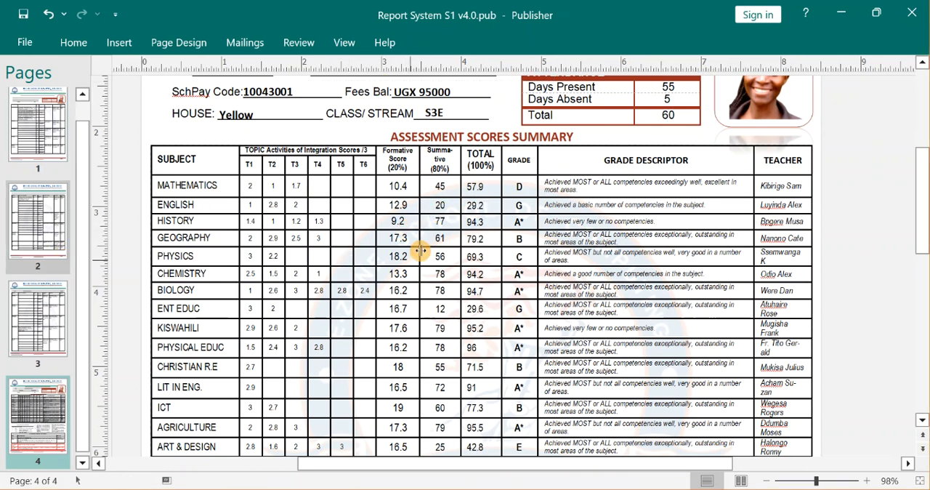
{"action": "left_click", "coordinate": [28, 140]}
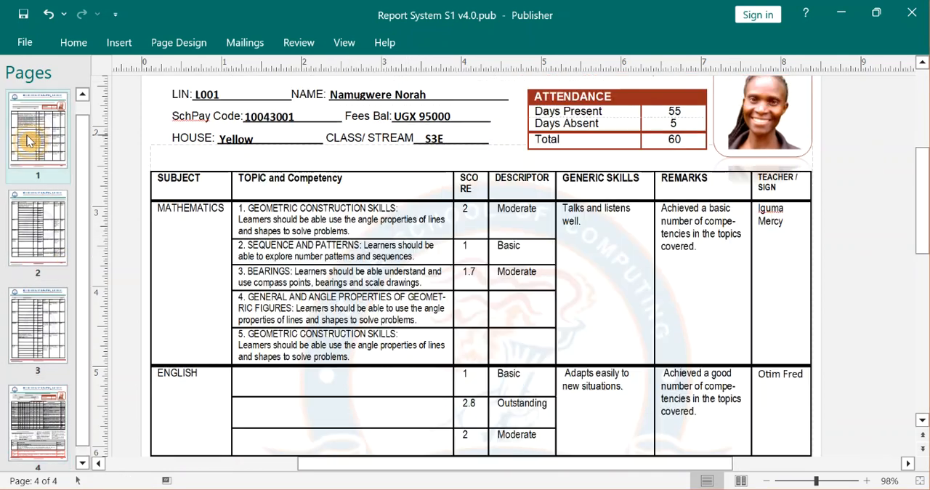
{"action": "left_click", "coordinate": [38, 318]}
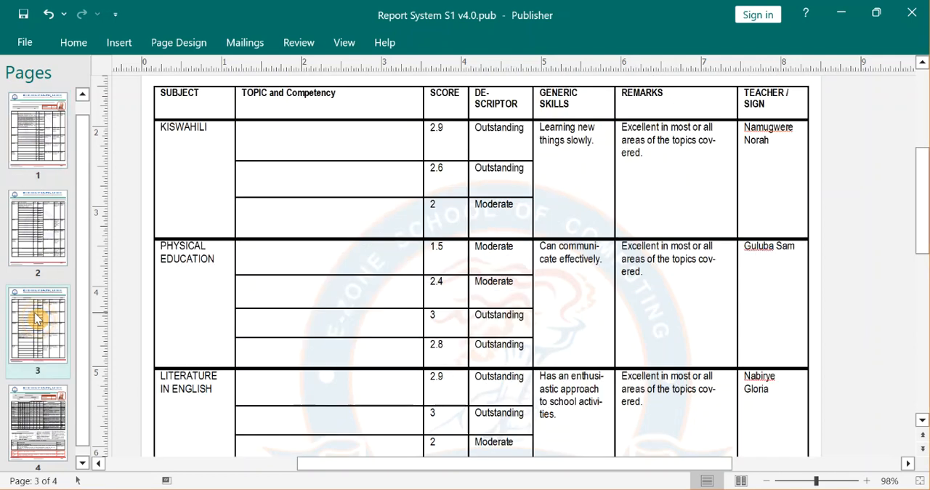
{"action": "left_click", "coordinate": [47, 246]}
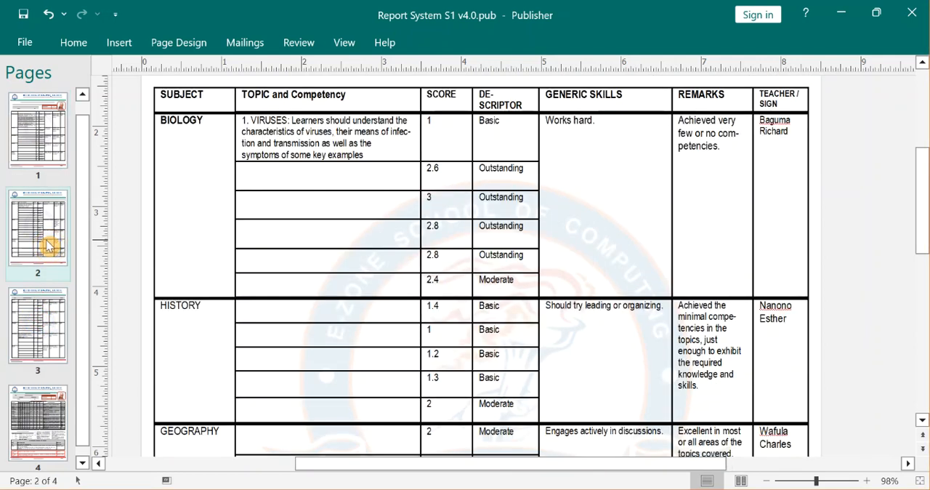
{"action": "left_click", "coordinate": [37, 419]}
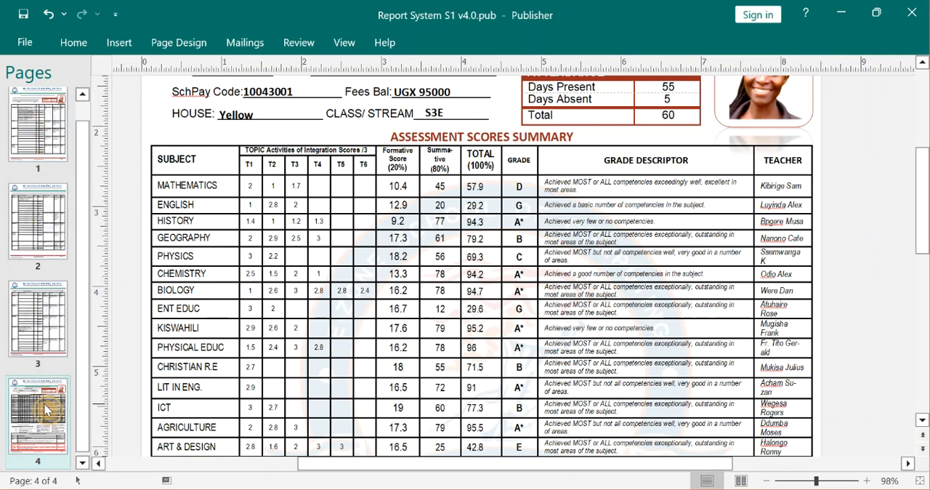
Switch back to the merged Publication3 and choose the S1 folder on the Desktop for saving a copy.
{"action": "left_click", "coordinate": [842, 15]}
{"action": "left_click", "coordinate": [601, 489]}
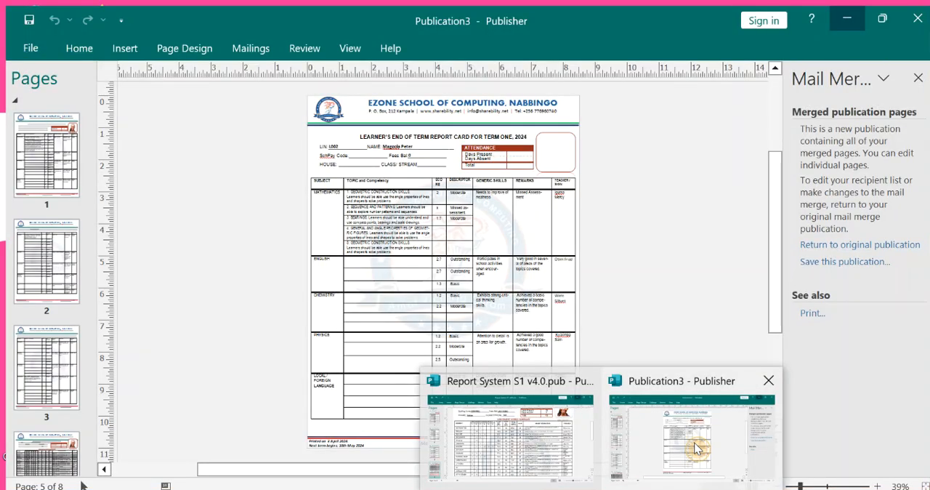
{"action": "left_click", "coordinate": [695, 448]}
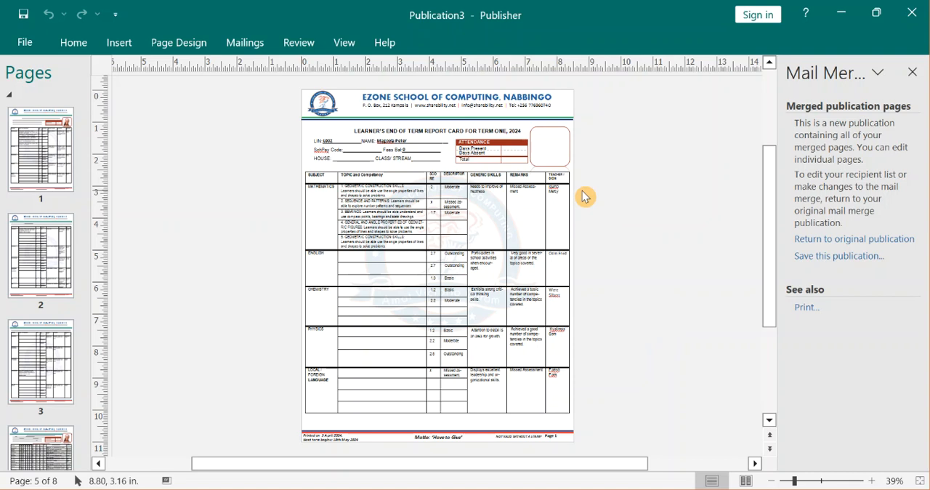
{"action": "left_click", "coordinate": [37, 44]}
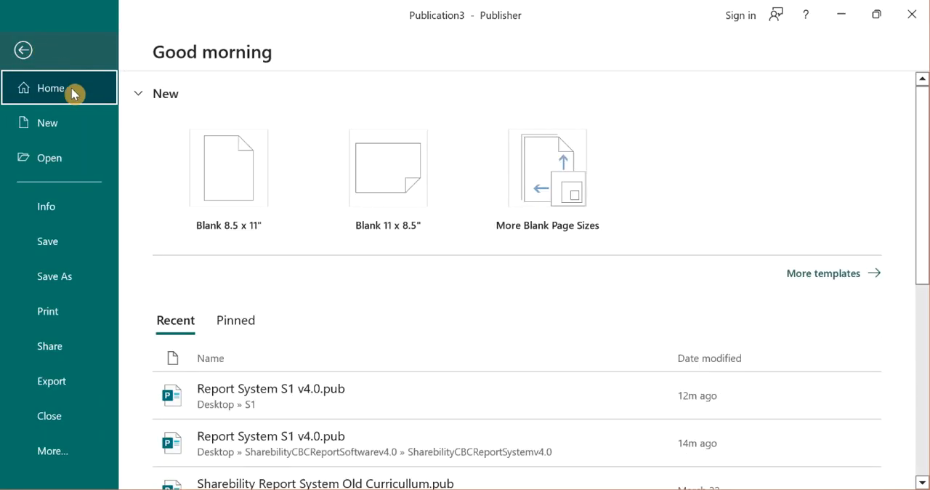
{"action": "left_click", "coordinate": [54, 283]}
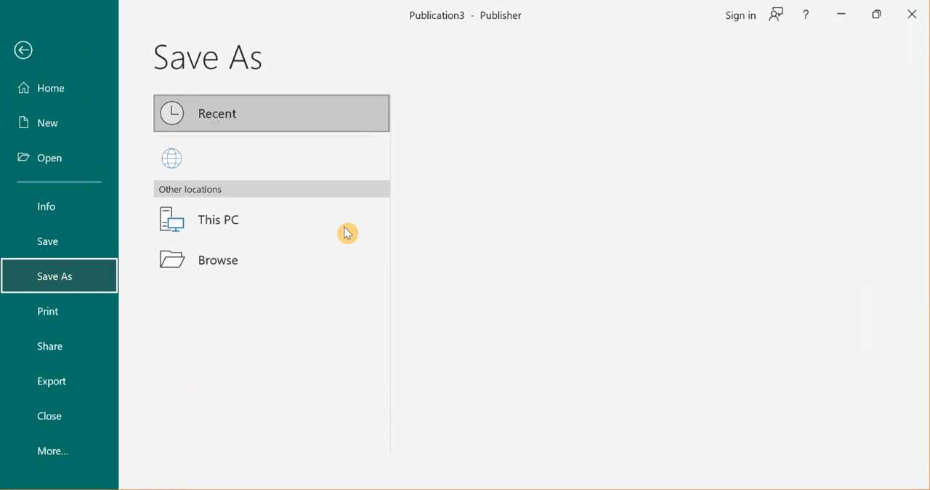
{"action": "left_click", "coordinate": [224, 298]}
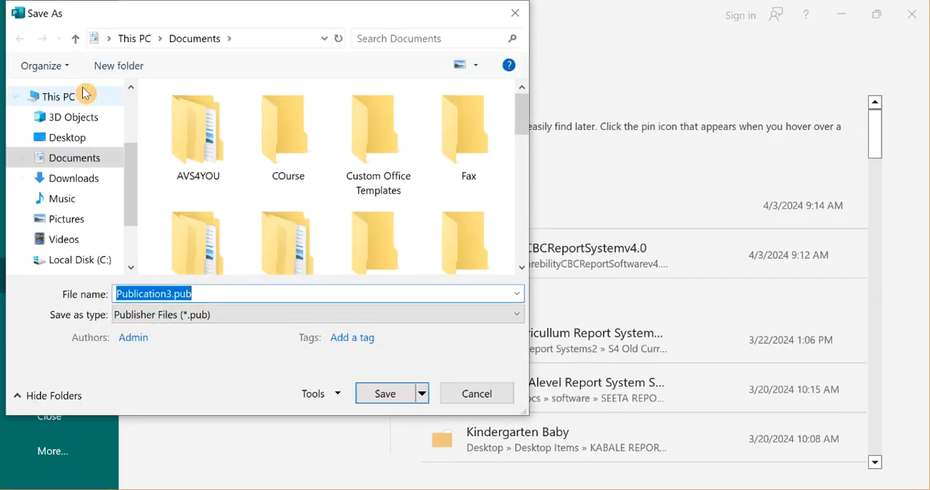
{"action": "left_click", "coordinate": [66, 137]}
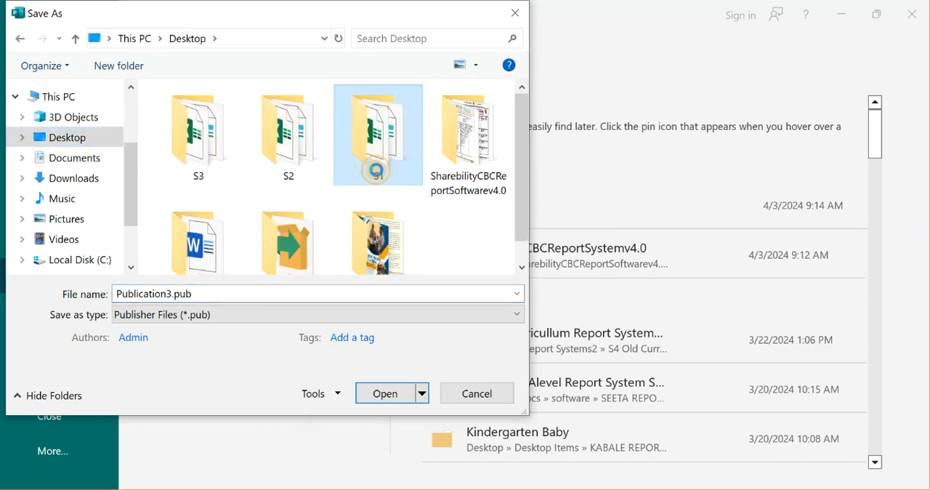
{"action": "double_click", "coordinate": [374, 163]}
Name the file S1 REPORTS PDF, set its type to PDF (*.pdf), and save it.
{"action": "double_click", "coordinate": [216, 291]}
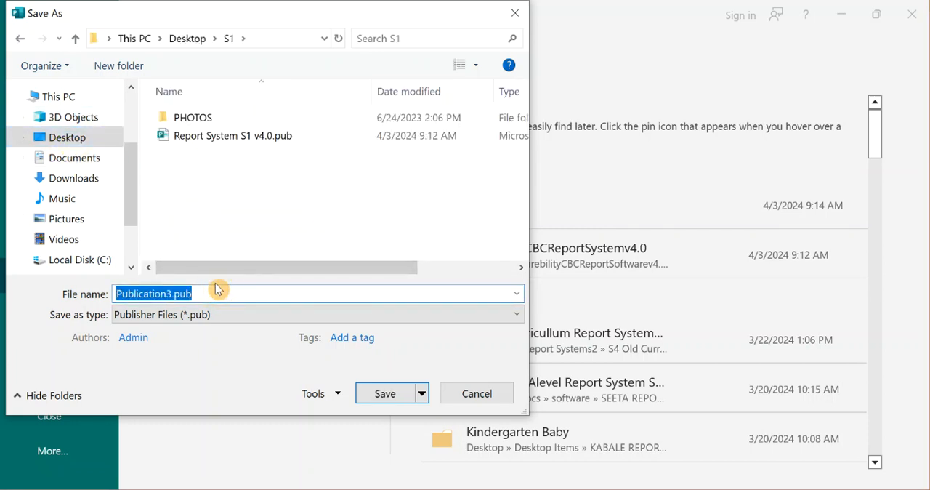
{"action": "type", "text": "S1 REPORTS PDF"}
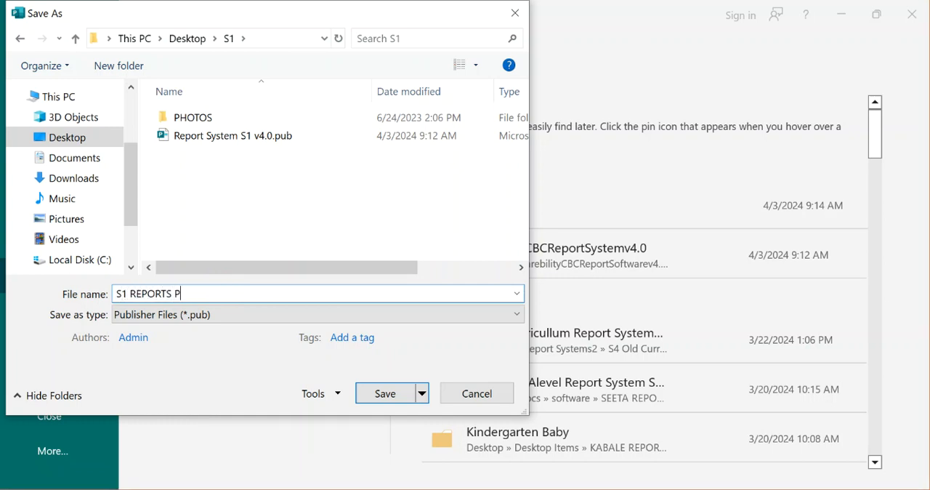
{"action": "left_click", "coordinate": [223, 315]}
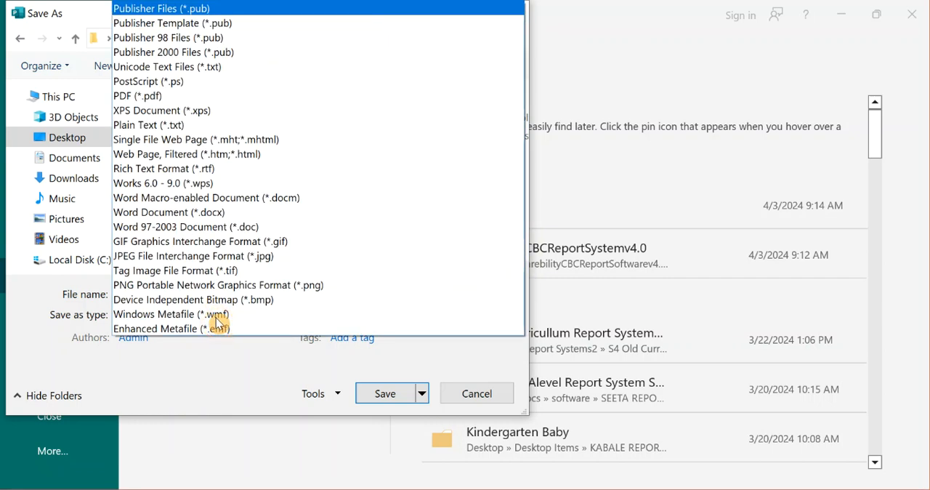
{"action": "left_click", "coordinate": [141, 96]}
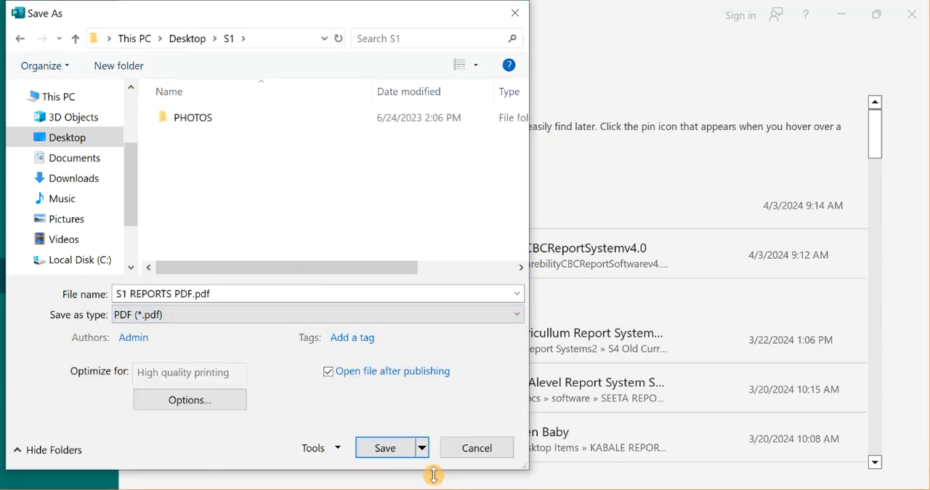
{"action": "left_click", "coordinate": [386, 448]}
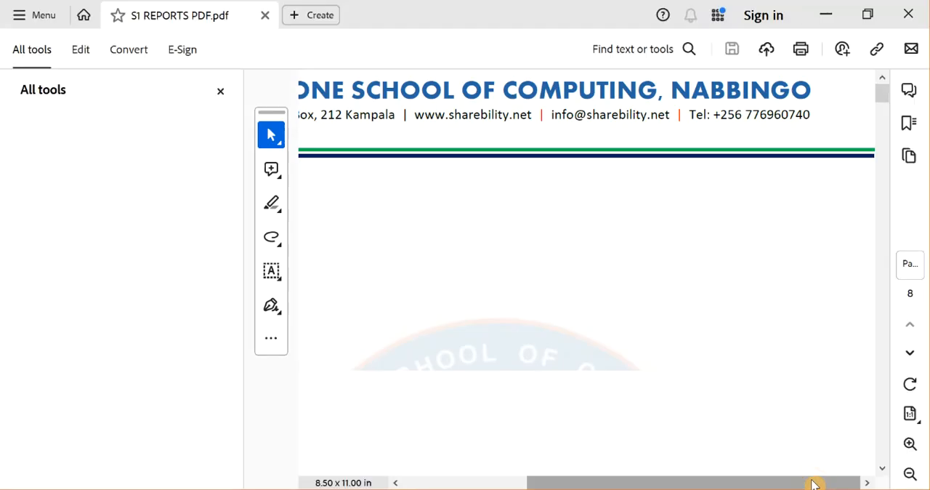
Hide the All tools pane and examine the first learner's report card in the exported S1 REPORTS PDF.
{"action": "left_click", "coordinate": [222, 93]}
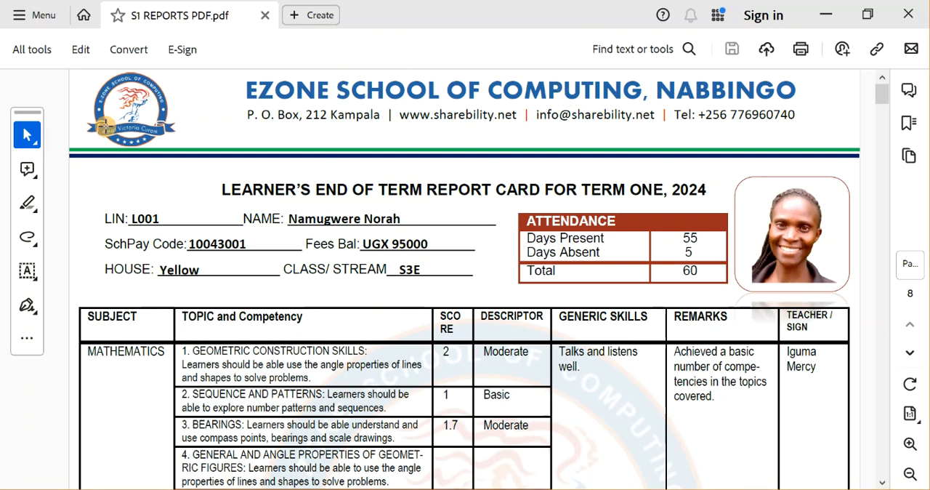
{"action": "left_click", "coordinate": [623, 389]}
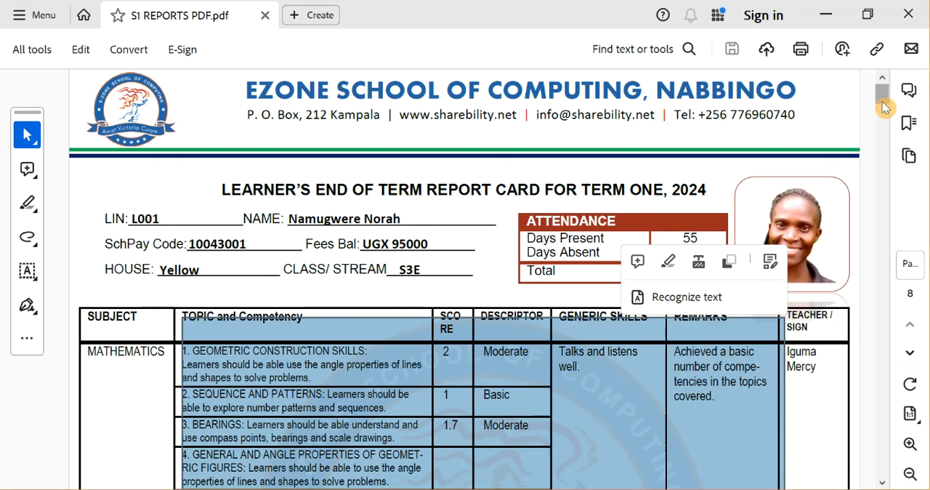
{"action": "scroll", "coordinate": [883, 106], "scroll_direction": "down", "scroll_amount": 5}
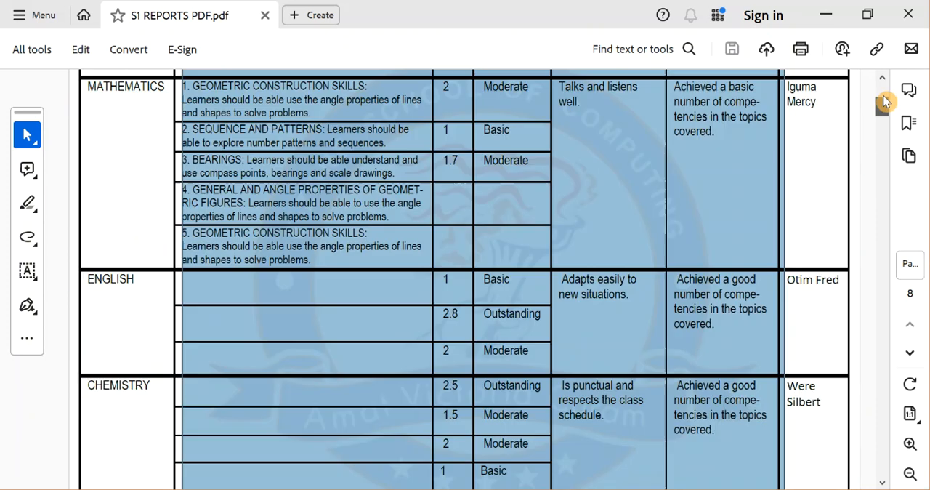
{"action": "left_click_drag", "start_coordinate": [885, 102], "coordinate": [883, 92]}
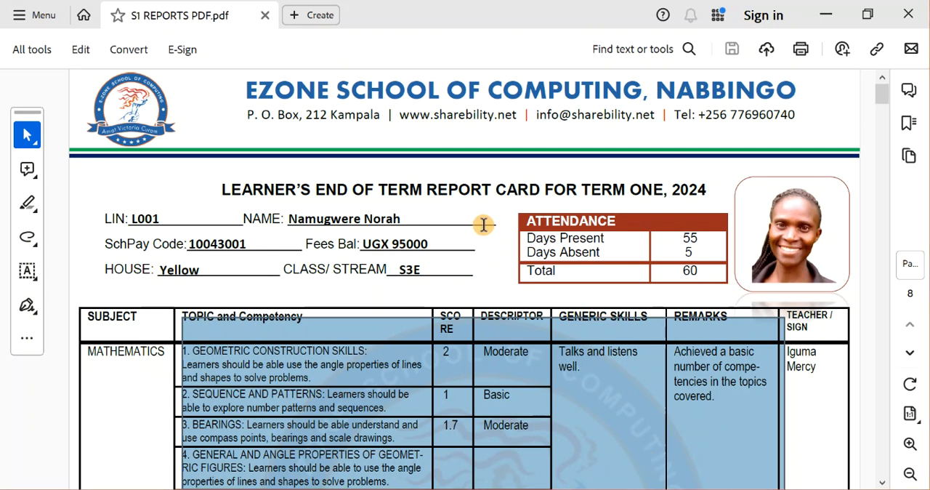
{"action": "left_click", "coordinate": [679, 190]}
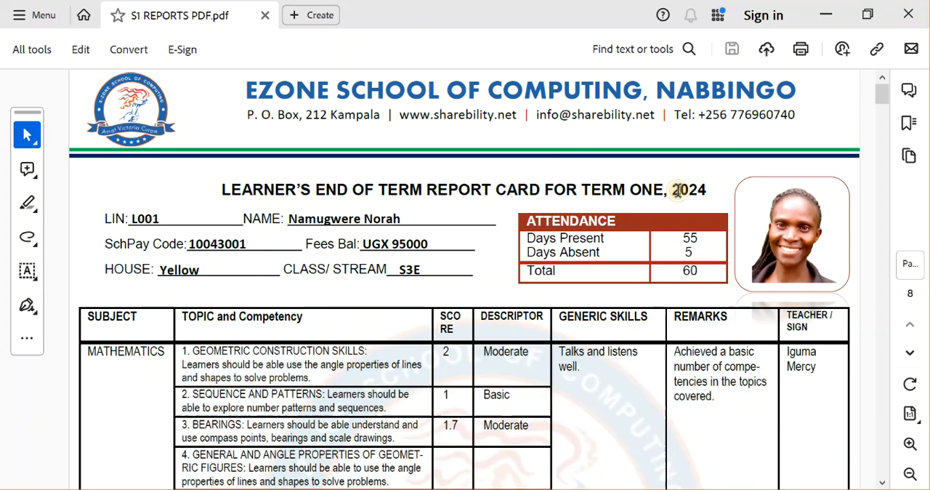
Look through the subject tables of the learners' reports in the PDF and return to the first report card.
{"action": "scroll", "coordinate": [678, 190], "scroll_direction": "down", "scroll_amount": 20}
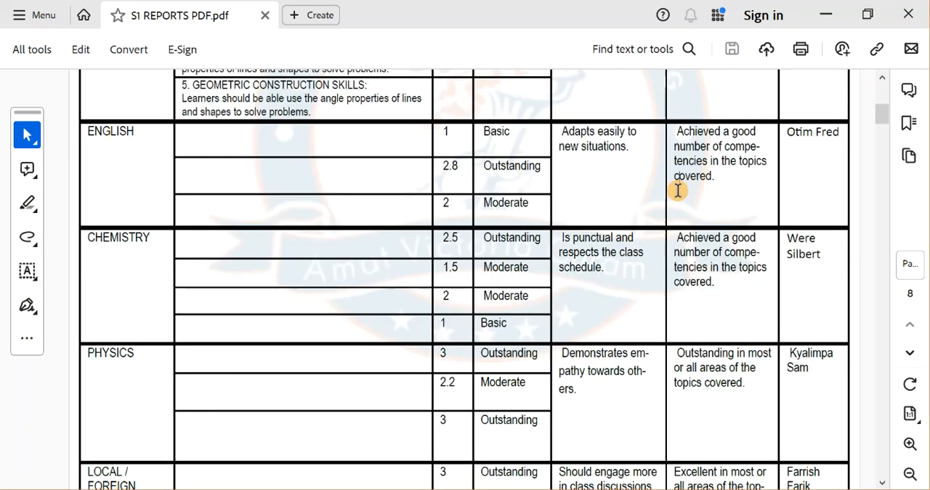
{"action": "scroll", "coordinate": [678, 191], "scroll_direction": "down", "scroll_amount": 13}
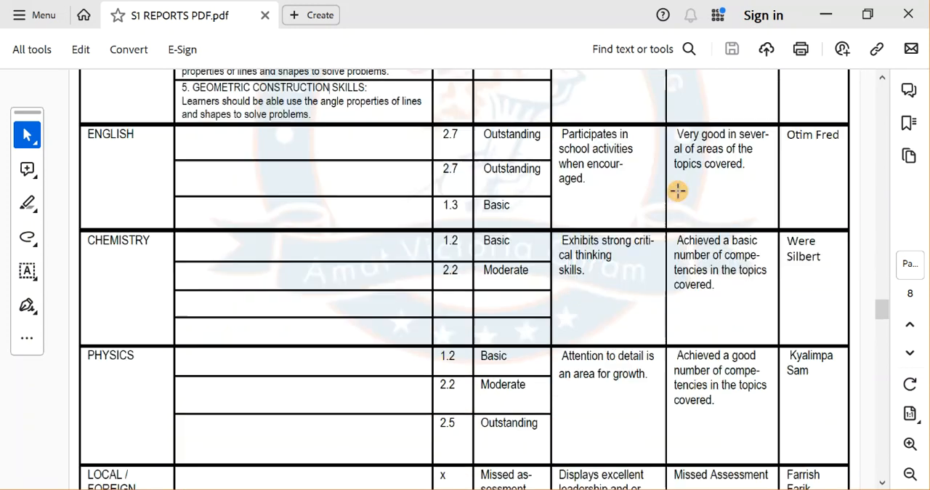
{"action": "scroll", "coordinate": [678, 190], "scroll_direction": "up", "scroll_amount": 10}
{"action": "scroll", "coordinate": [679, 190], "scroll_direction": "up", "scroll_amount": 20}
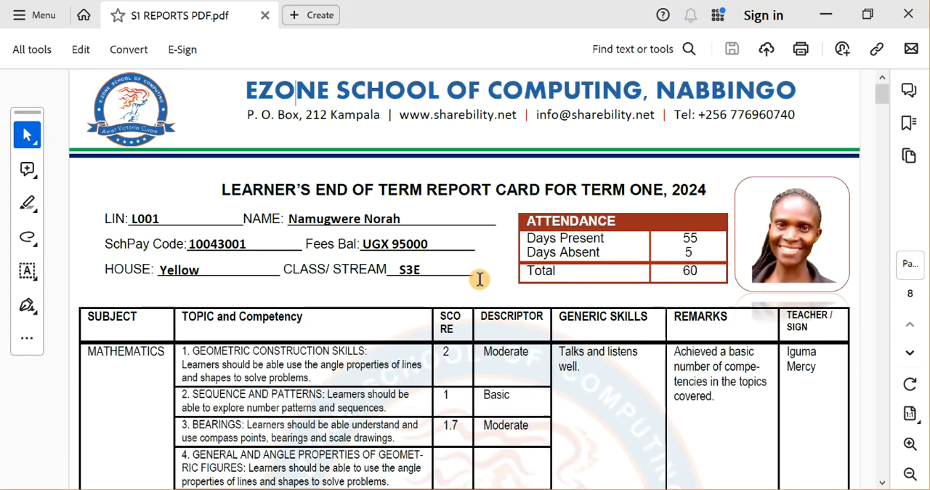
Leave the PDF and view the Sharebility Software Tools store page listing the CBC Report System v 4.0 in the browser.
{"action": "left_click", "coordinate": [830, 9]}
{"action": "left_click", "coordinate": [837, 11]}
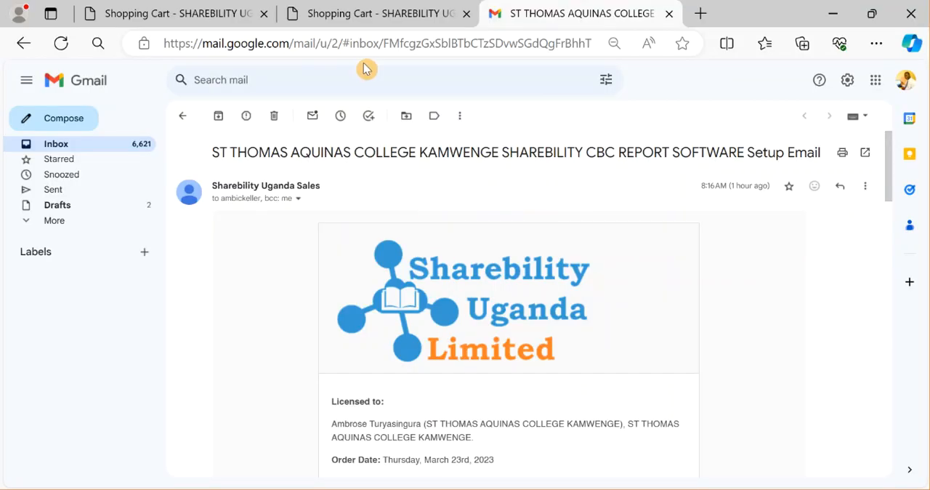
{"action": "left_click", "coordinate": [342, 6]}
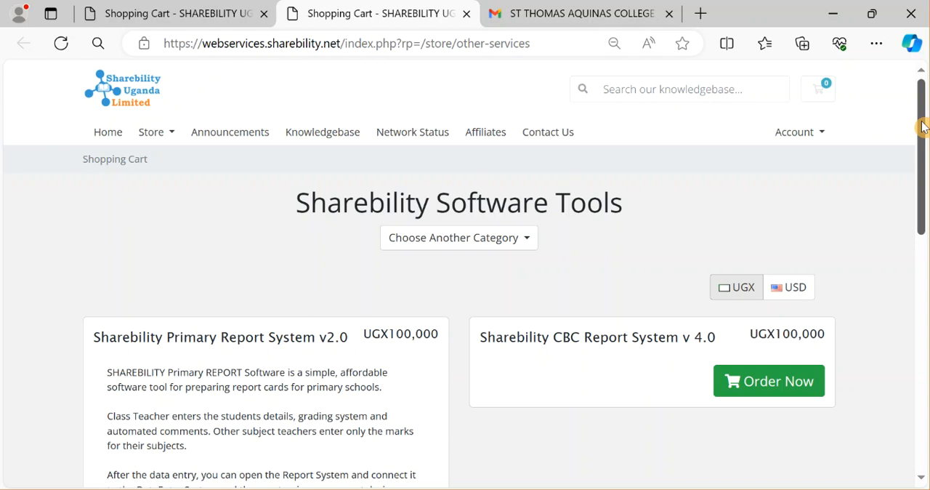
{"action": "mouse_move", "coordinate": [923, 126]}
{"action": "left_mouse_down"}
{"action": "mouse_move", "coordinate": [924, 356]}
{"action": "mouse_move", "coordinate": [923, 127]}
{"action": "left_mouse_up"}
Minimize the browser and close the S1 folder window to return to the desktop.
{"action": "left_click", "coordinate": [825, 11]}
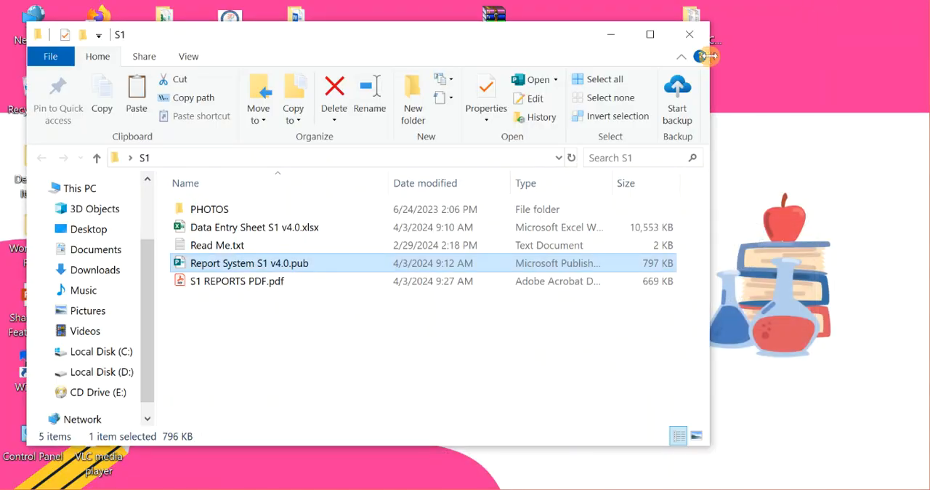
{"action": "left_click", "coordinate": [693, 38]}
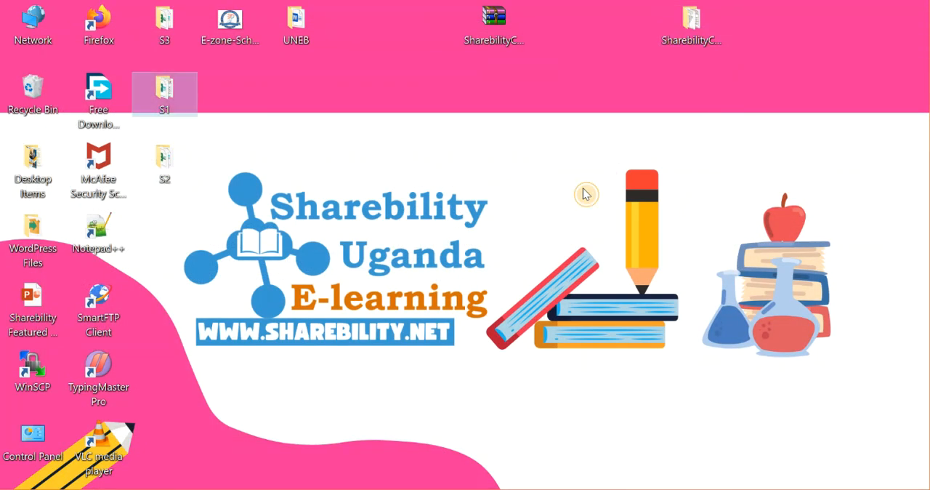